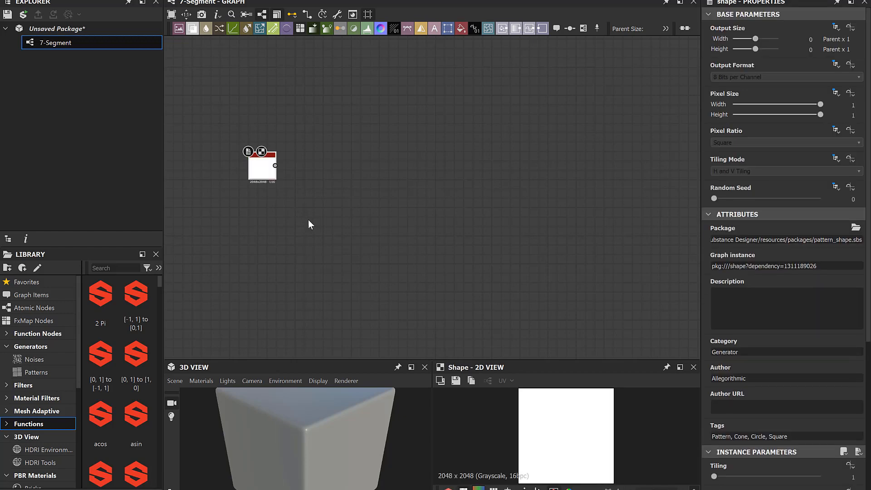
Step: Reposition the Shape node in the graph and set its Size to X 0.37 and Y 0.13
left_click_drag(261, 170, 278, 171)
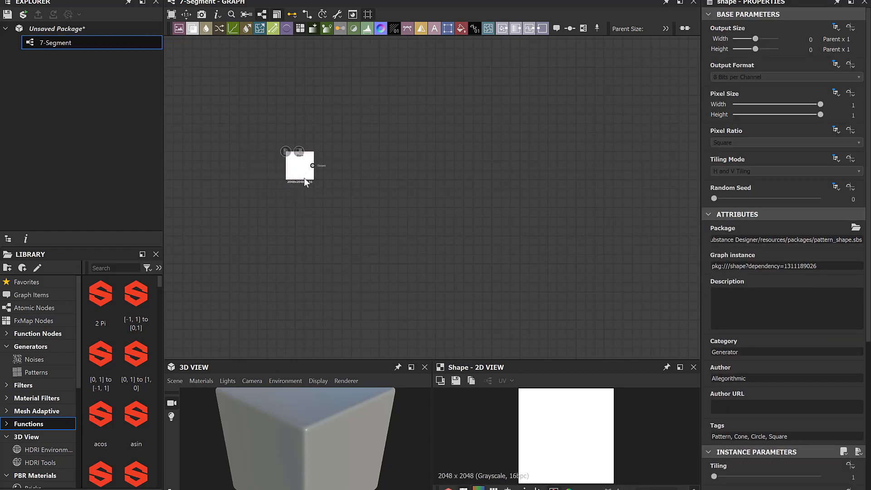
scroll(267, 168, "up", 3)
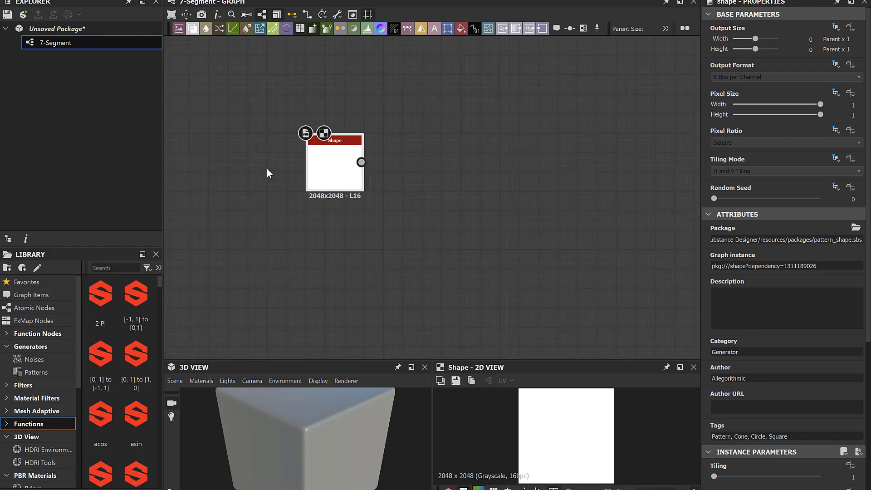
scroll(766, 382, "down", 2)
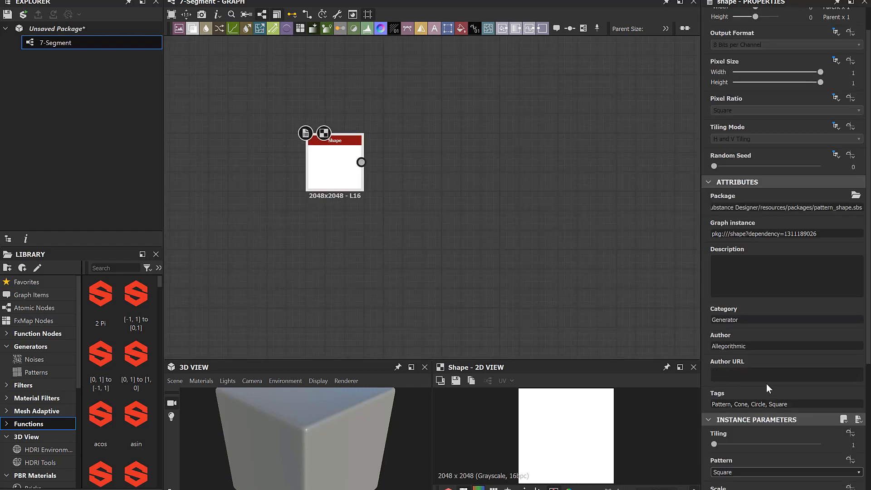
scroll(761, 369, "down", 3)
left_click_drag(819, 397, 757, 395)
left_click_drag(820, 407, 731, 407)
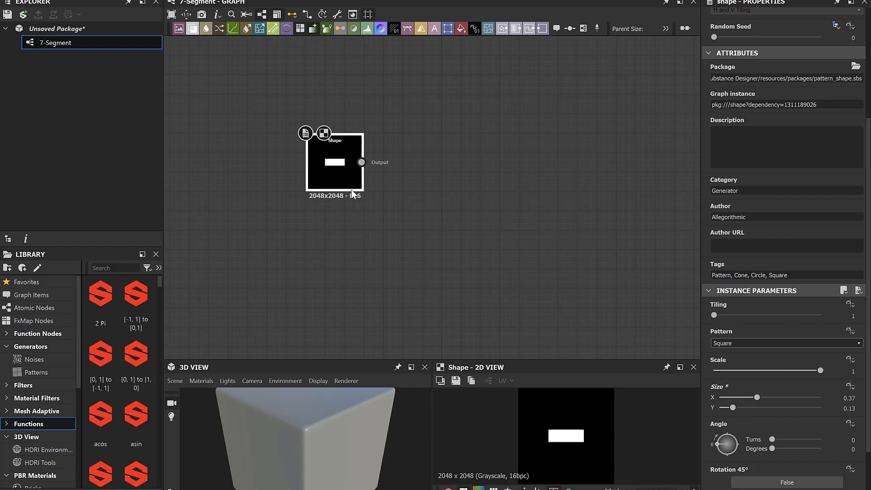
Step: Duplicate the rectangle Shape node, place the copy directly below it, and set the copy's Size X to 0.13
key("ctrl+d")
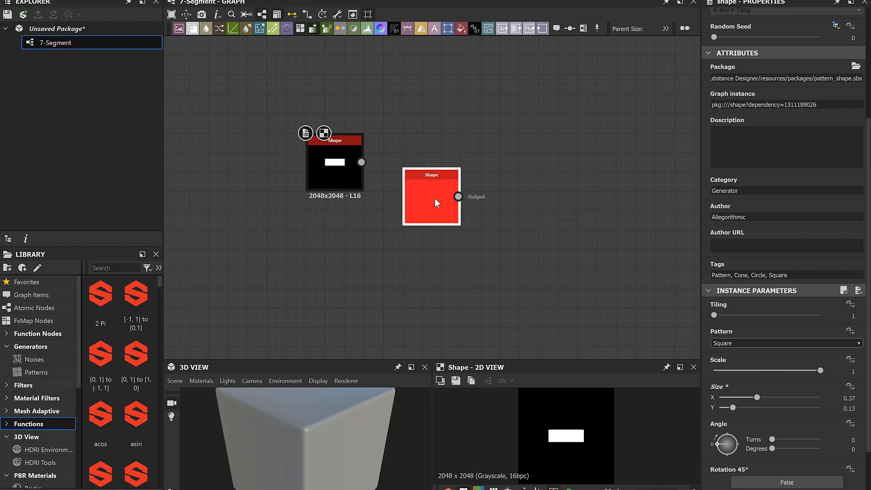
left_click_drag(434, 202, 344, 252)
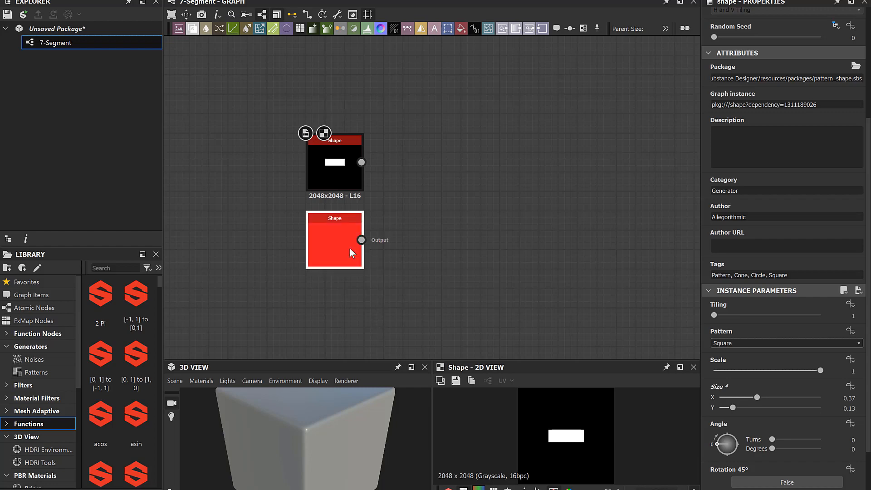
left_click(328, 252)
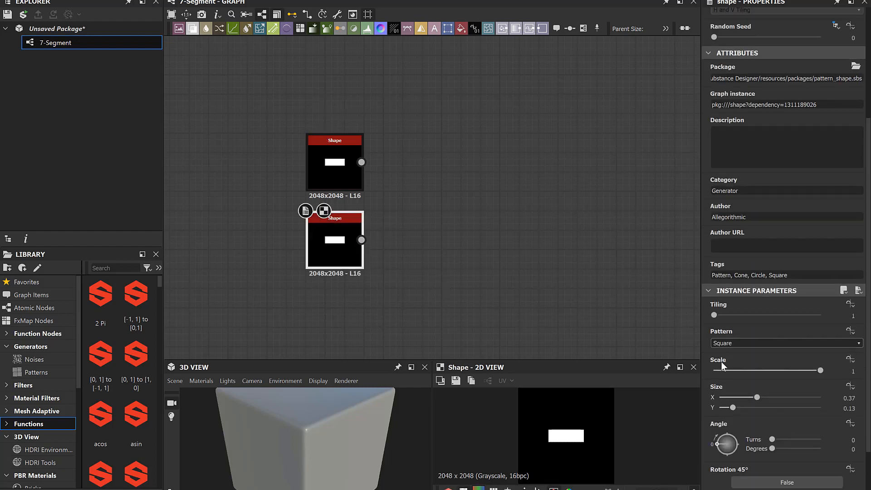
left_click_drag(756, 398, 734, 399)
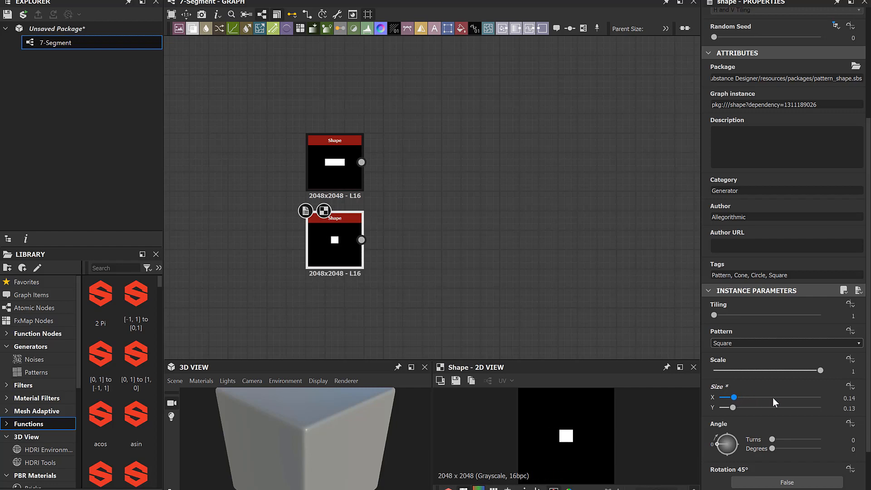
left_click(849, 398)
key("BackSpace")
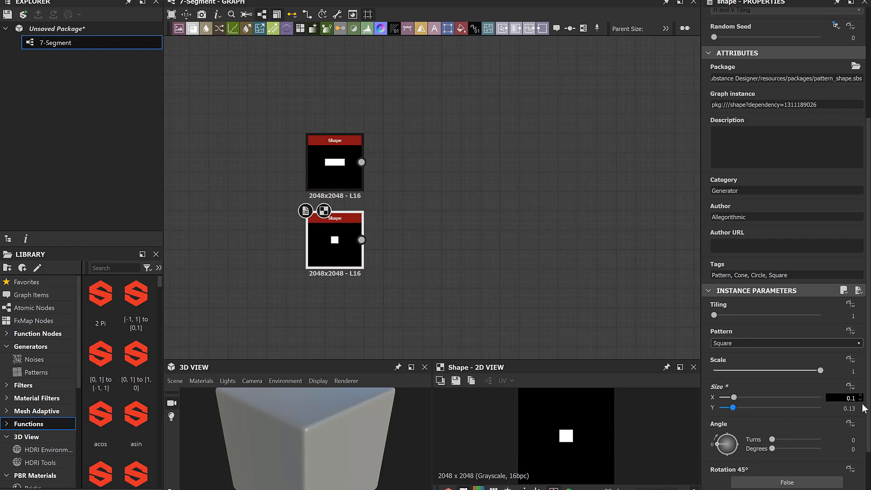
type("3")
key("Return")
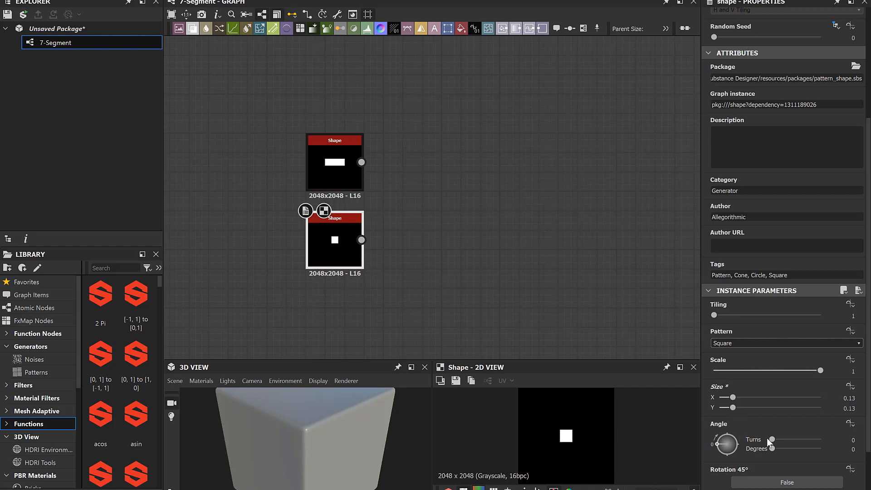
Step: Rotate the small square Shape by 45 degrees and reduce its Scale to about 0.84
left_click(853, 449)
type("45")
key("Return")
left_click(817, 371)
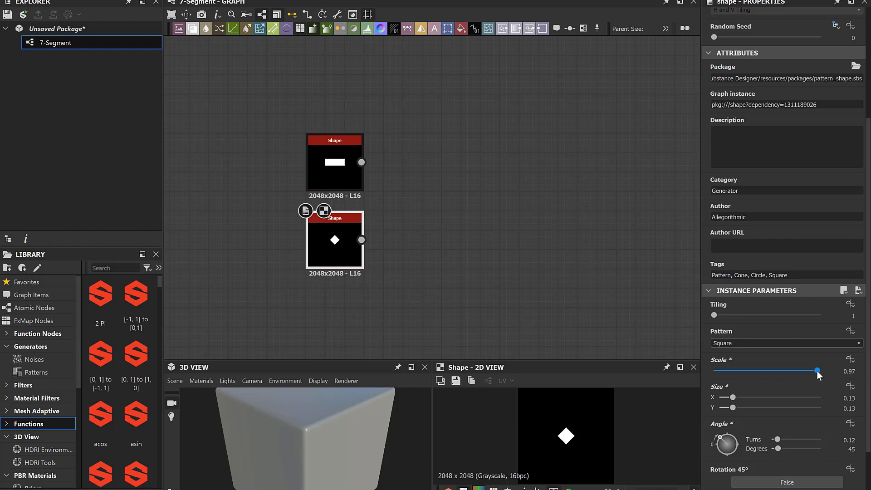
left_click_drag(817, 371, 803, 372)
Step: Blend the rectangle as background with the diamond as foreground, using the Add (Linear Dodge) blending mode
left_click_drag(362, 163, 434, 181)
type("bl")
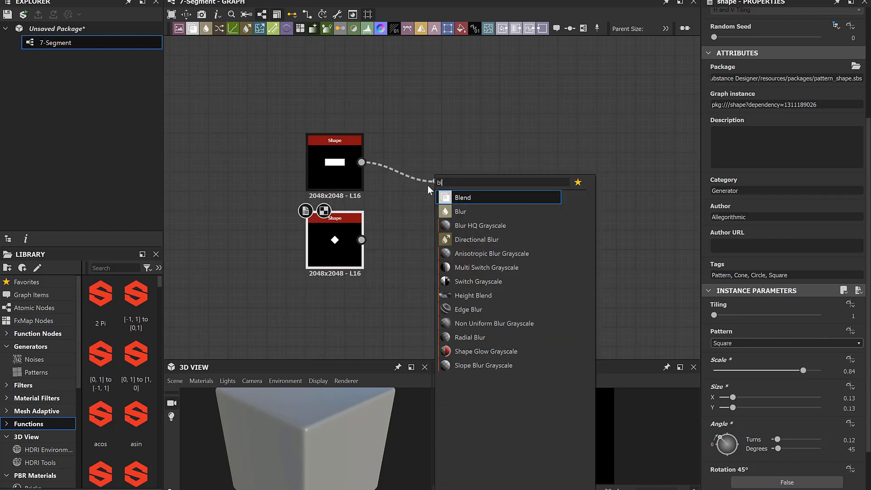
key("Return")
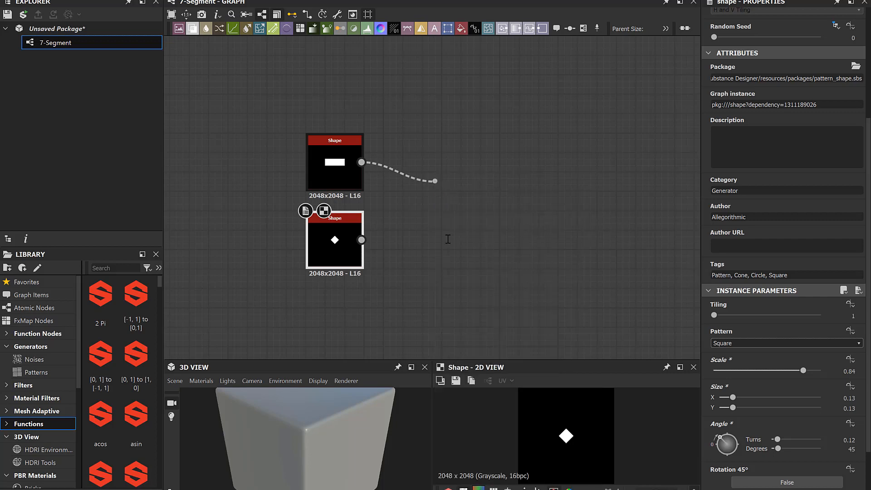
left_click_drag(361, 239, 444, 168)
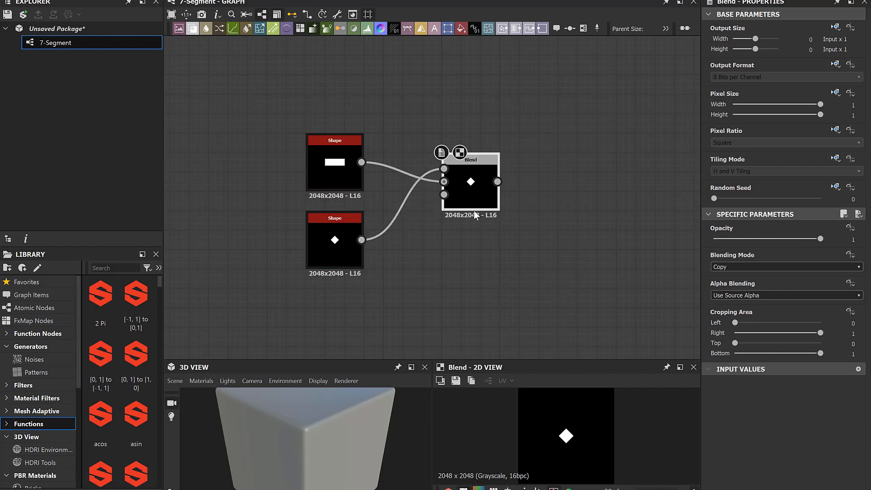
left_click(758, 265)
left_click(748, 285)
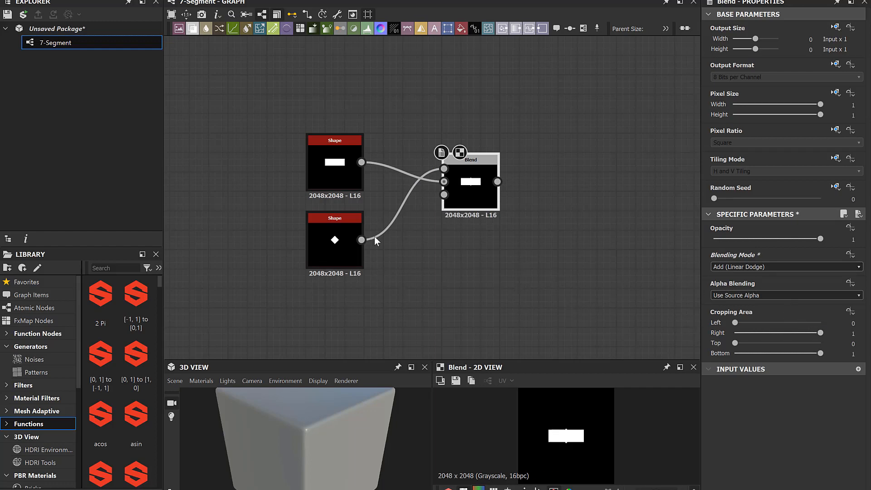
Step: Reduce the diamond Shape's Scale to 0.72 so it matches the rectangle's height
left_click(357, 241)
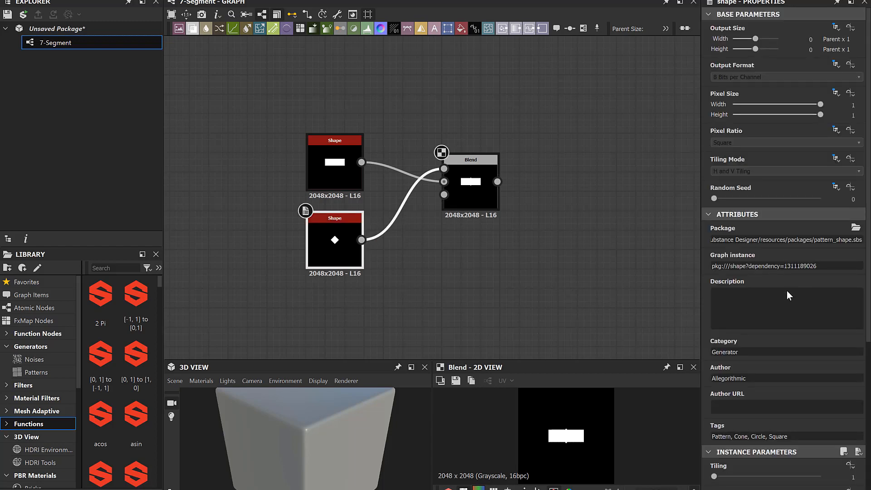
scroll(763, 428, "down", 5)
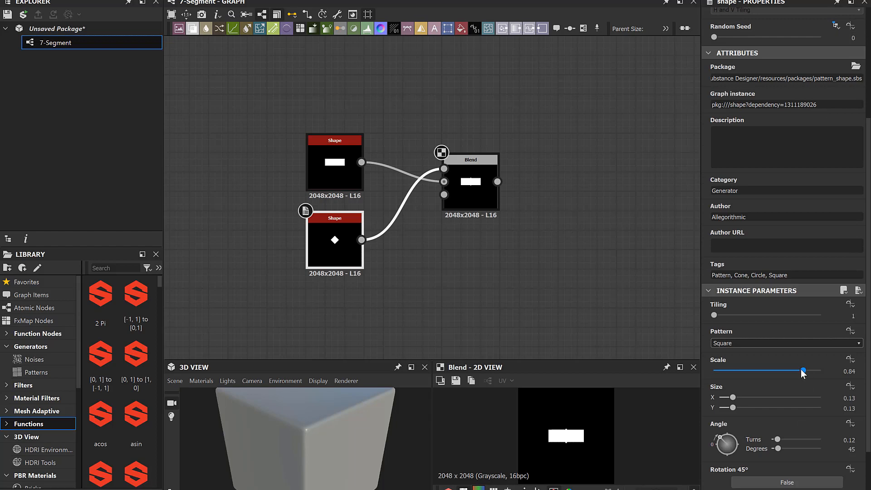
left_click_drag(802, 370, 790, 371)
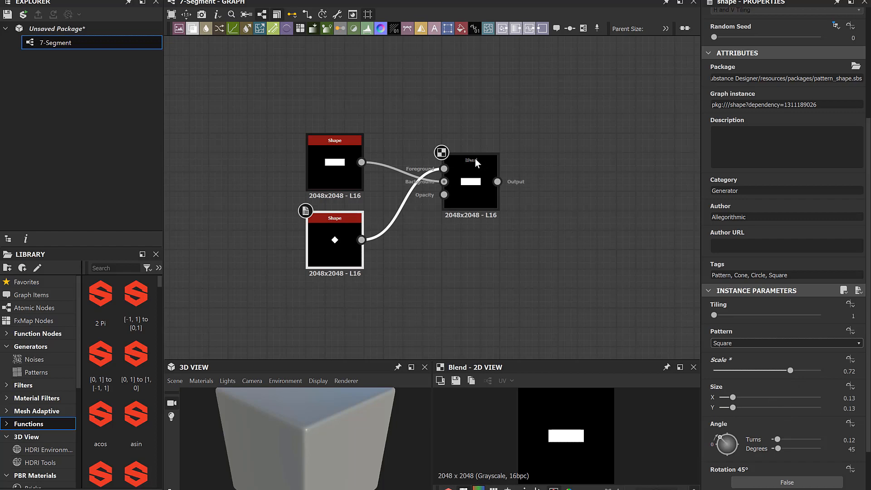
Step: Move the Blend node aside and insert a Transformation 2D node between the diamond Shape and the Blend's foreground input
left_click_drag(474, 159, 556, 148)
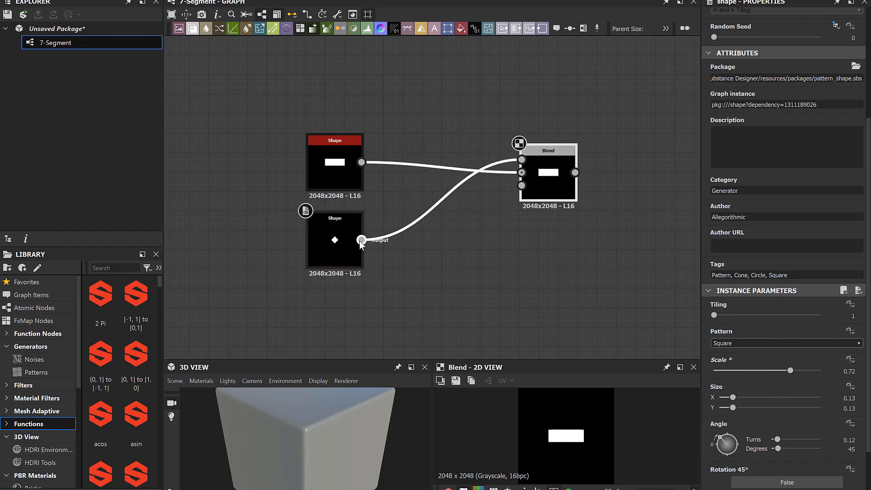
left_click_drag(361, 240, 419, 205)
type("tra")
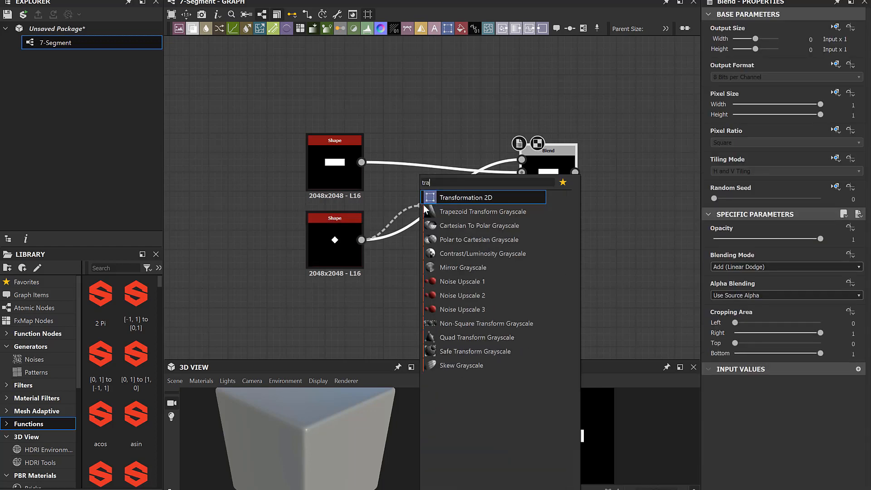
key("Escape")
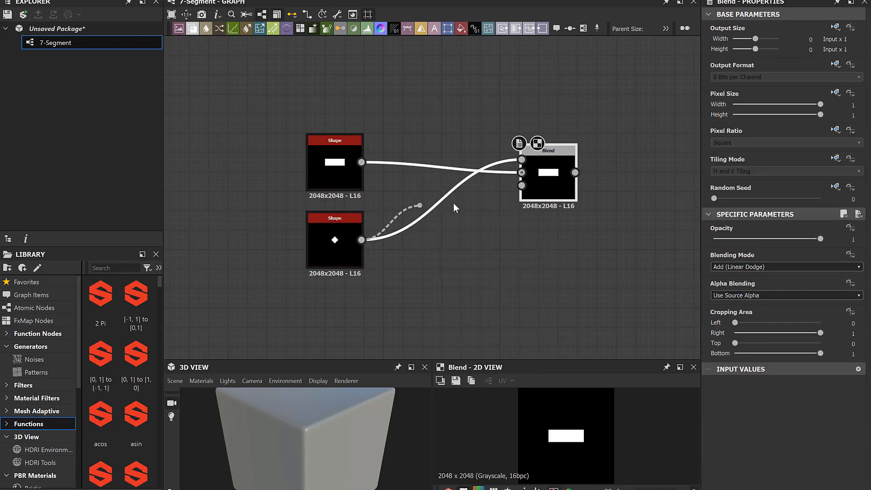
left_click_drag(479, 202, 521, 159)
left_click_drag(456, 184, 457, 204)
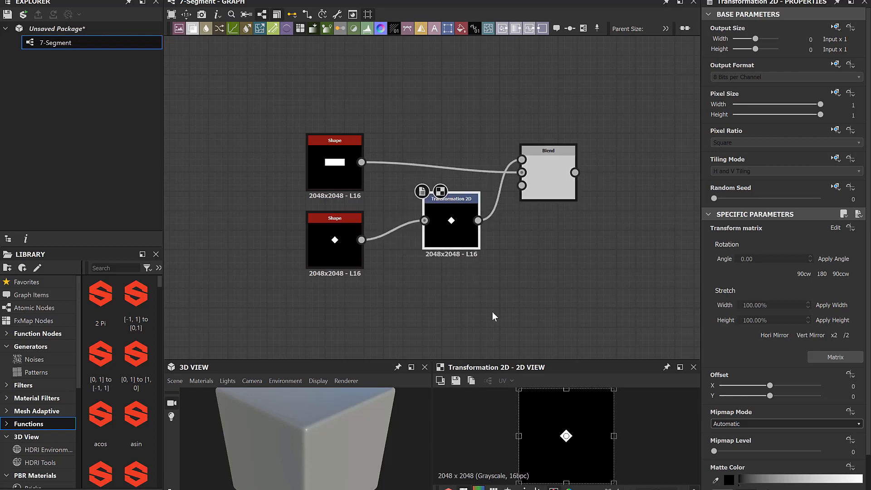
Step: Preview the Blend result and set the Transformation 2D node's X Offset to 0.19
left_click(546, 182)
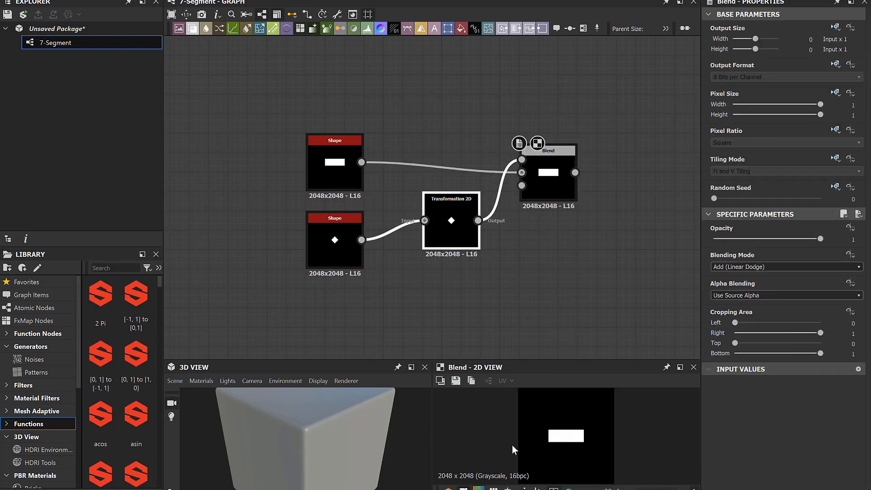
left_click(467, 240)
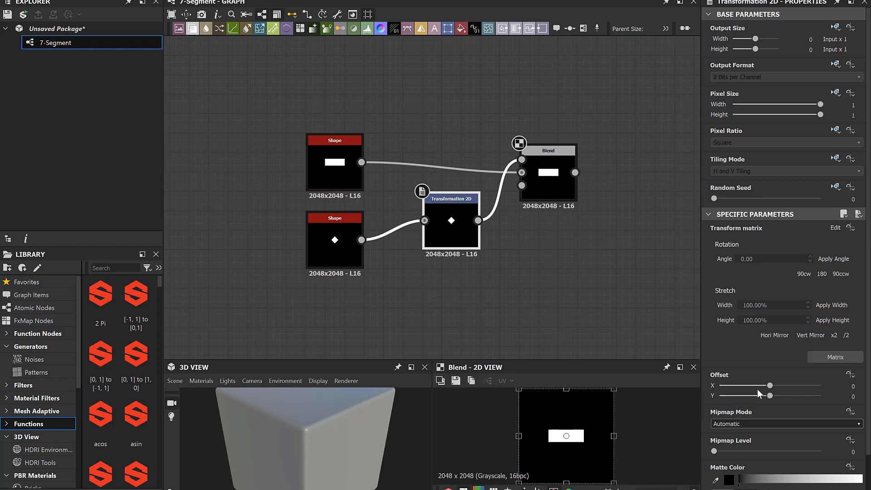
left_click_drag(772, 383, 789, 383)
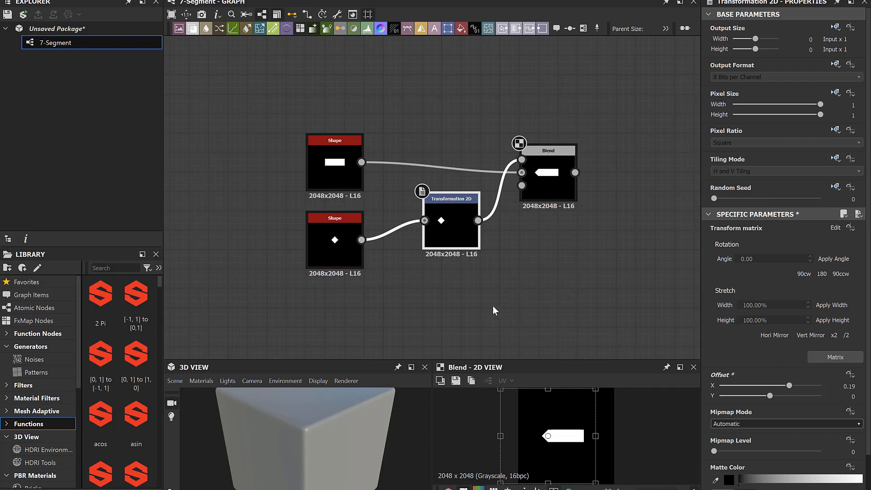
Step: Add a second Transformation 2D node fed by the diamond Shape and set its X Offset to -0.19
left_click_drag(361, 240, 434, 314)
type("tra")
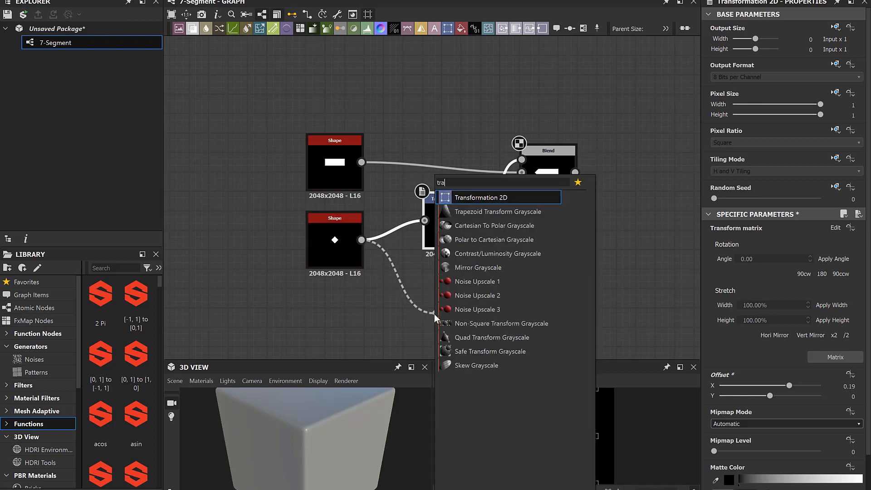
key("Escape")
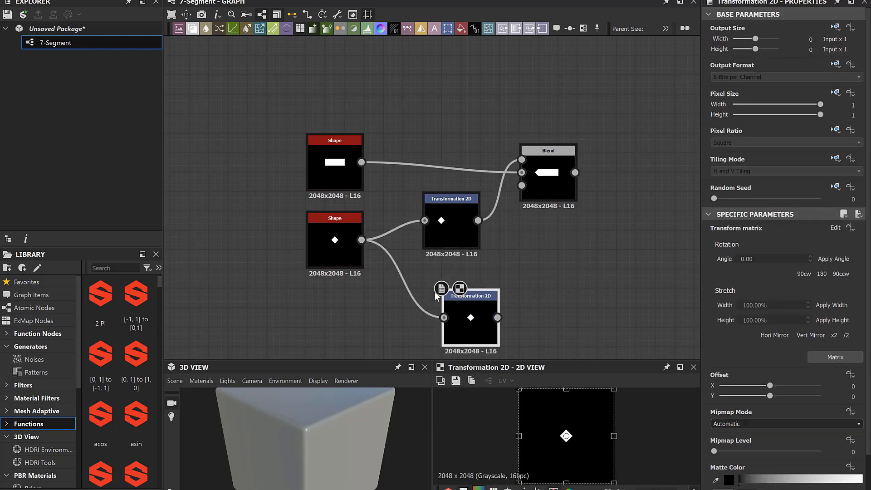
left_click(852, 385)
key("BackSpace")
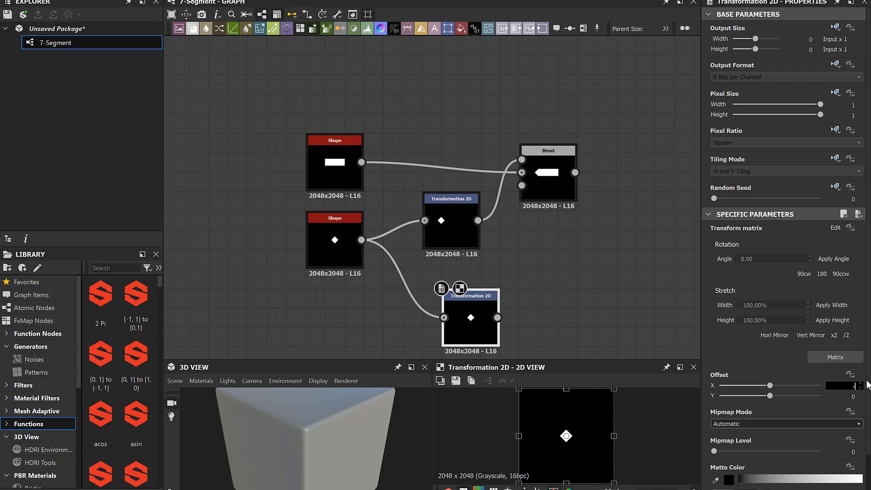
type("-0.19")
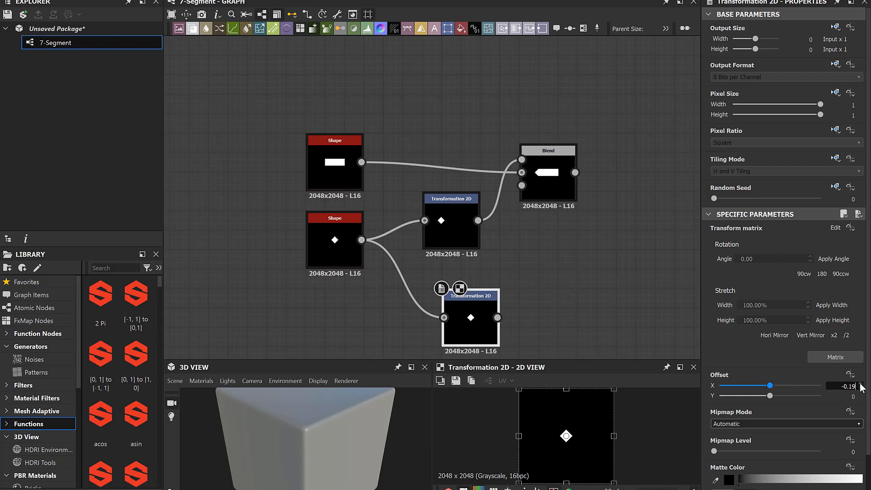
key("Return")
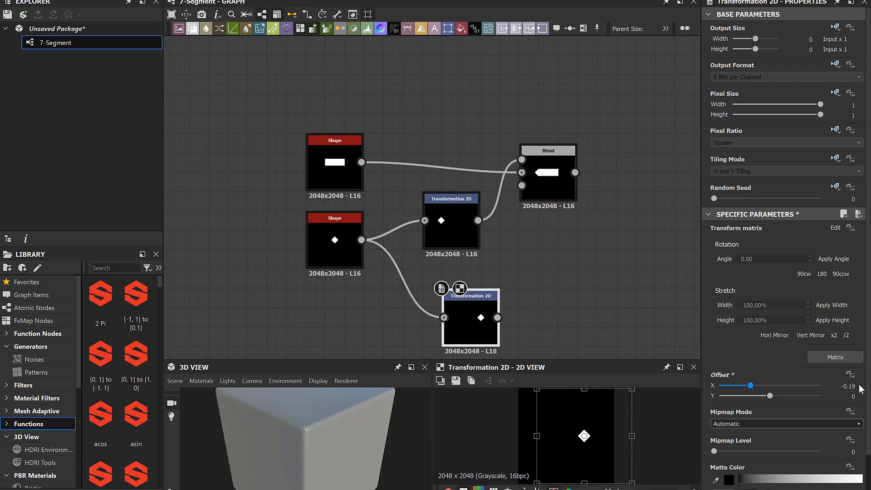
Step: Add a second Blend with the first Blend as foreground and the second Transformation 2D as background, set to Add (Linear Dodge)
left_click_drag(589, 267, 605, 253)
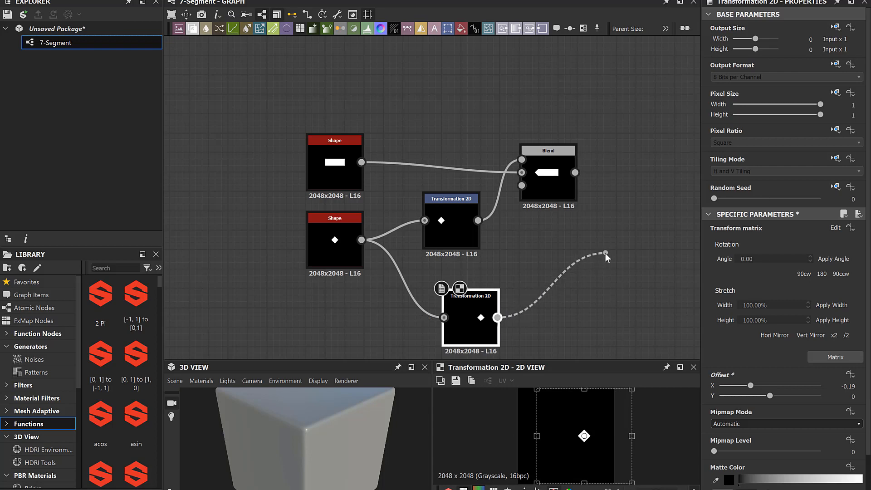
type("bl")
left_click(627, 200)
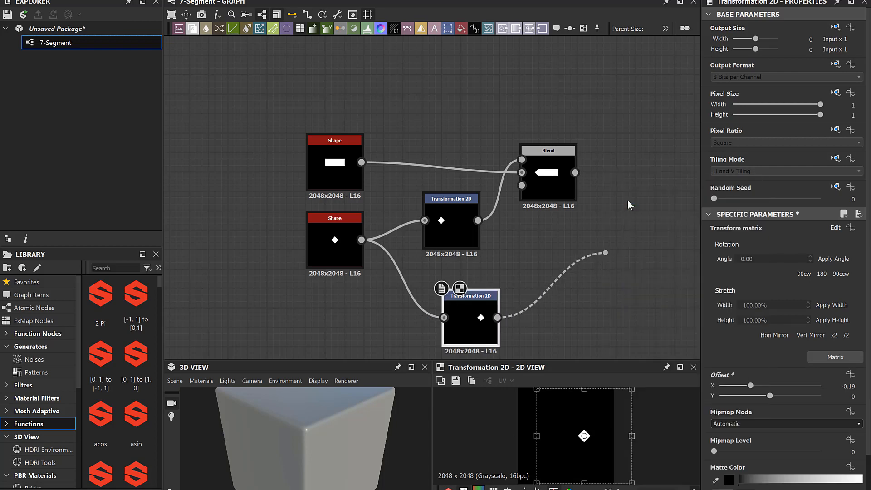
left_click_drag(575, 173, 643, 197)
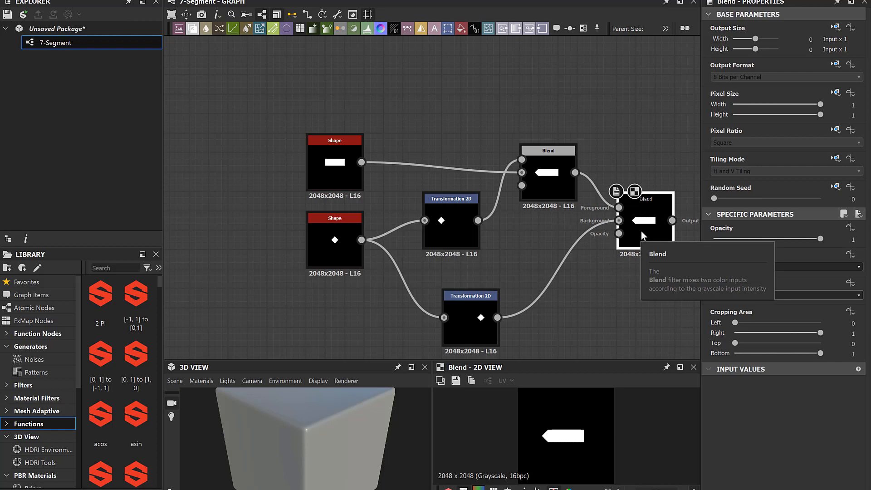
left_click(757, 268)
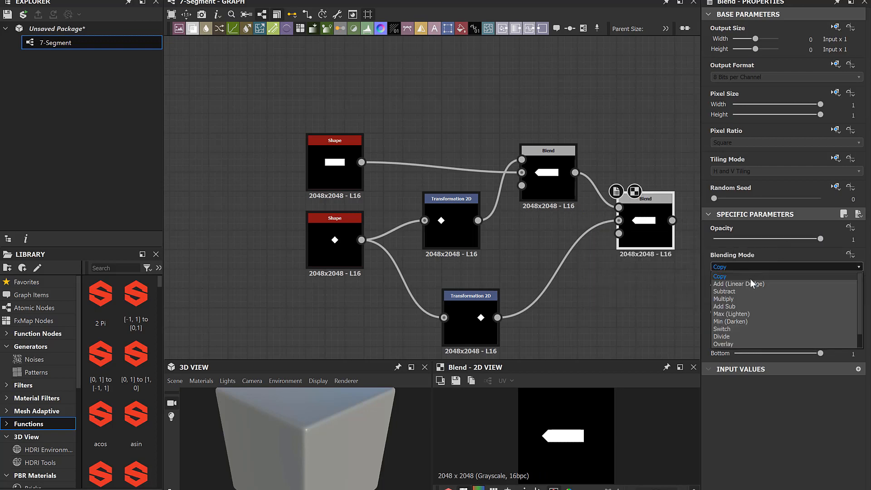
left_click(749, 282)
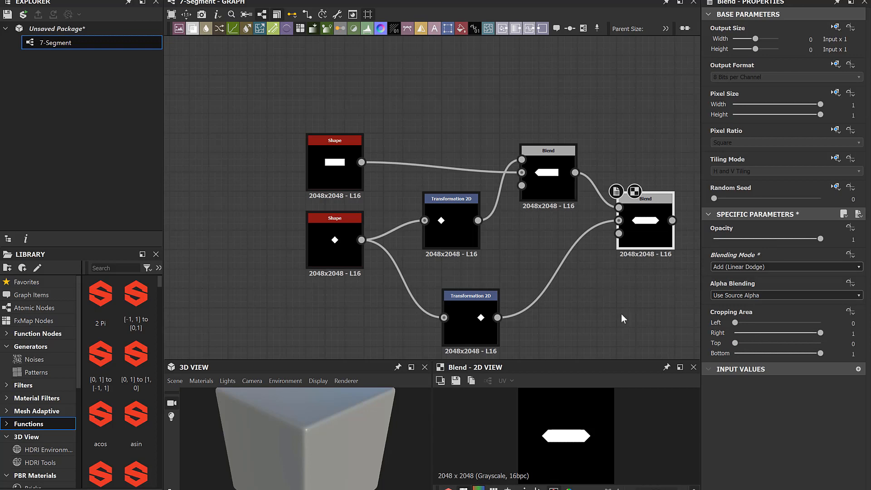
Step: Add a Blur HQ Grayscale node fed by the output of the second Blend
scroll(540, 257, "down", 3)
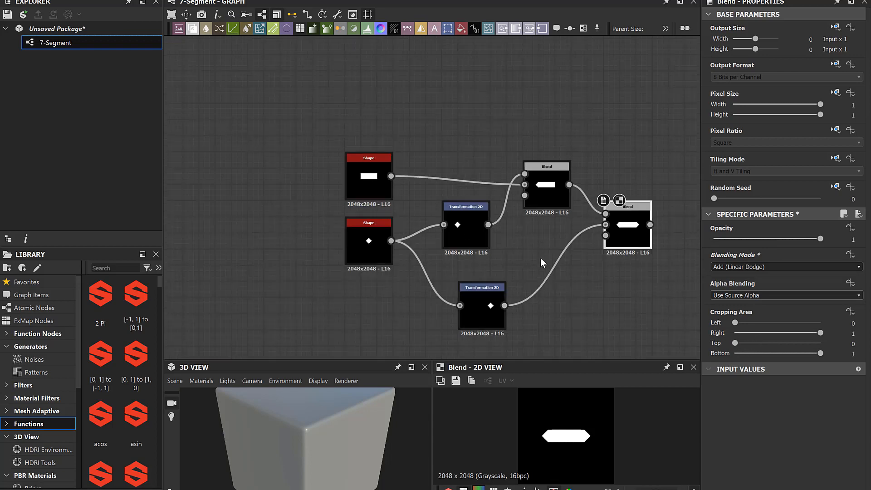
middle_click_drag(605, 288, 457, 285)
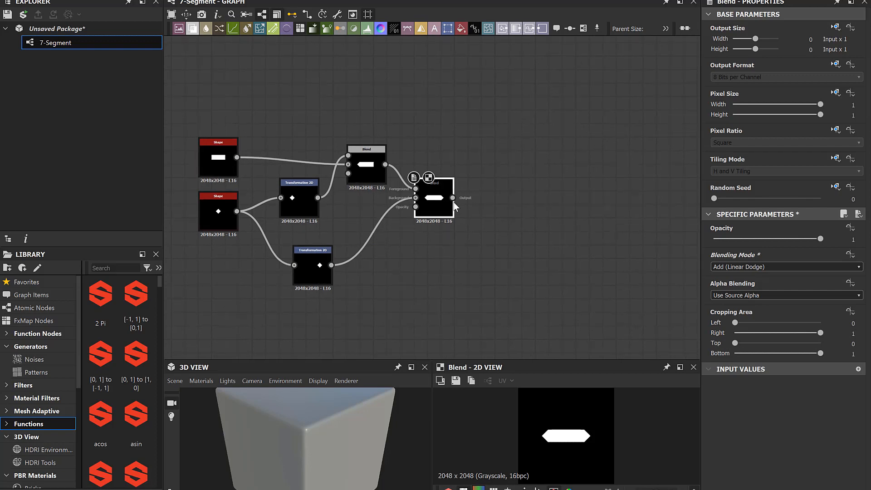
left_click_drag(453, 198, 488, 199)
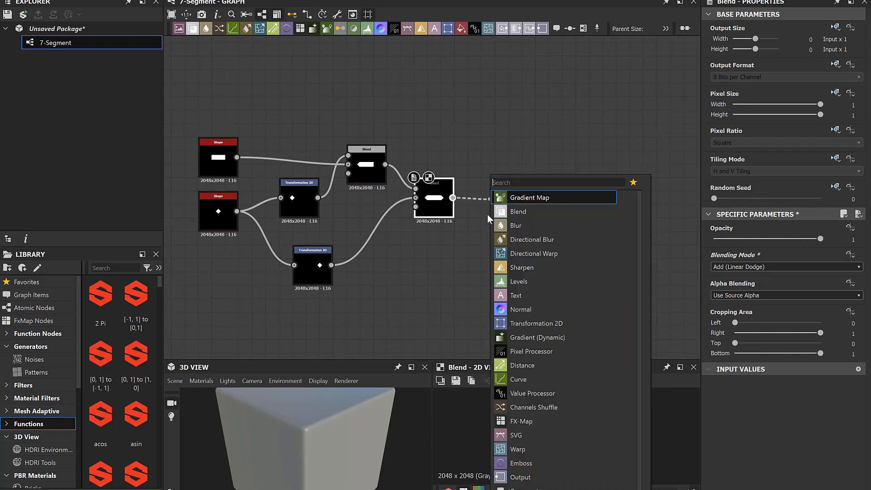
type("hq")
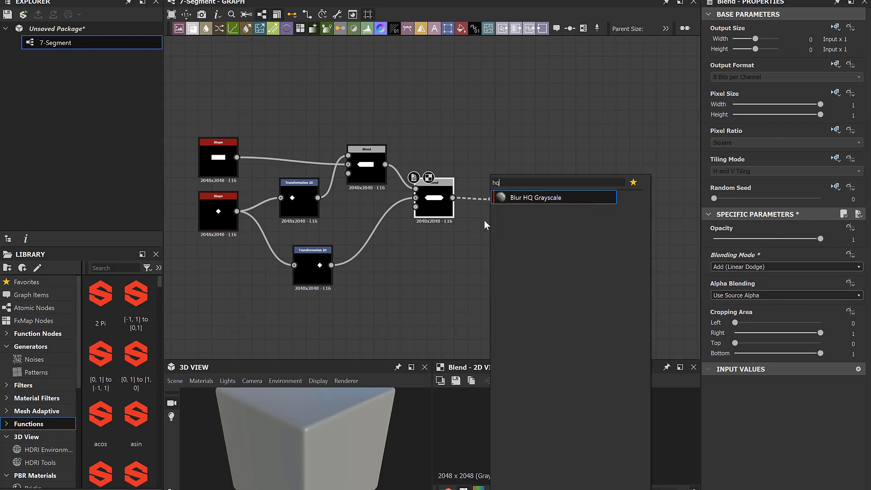
key("Return")
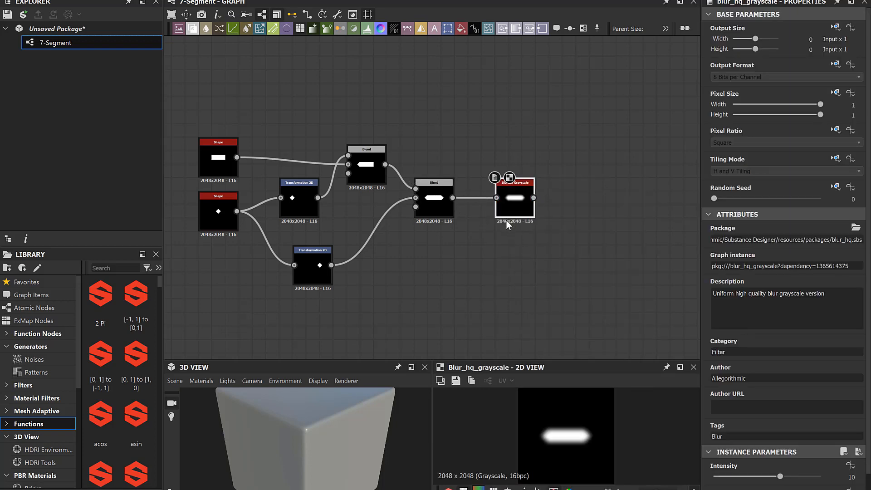
Step: Add a Levels node after the blur and bring its black and white input points close together to sharpen the rounded shape
left_click_drag(533, 198, 567, 196)
type("v")
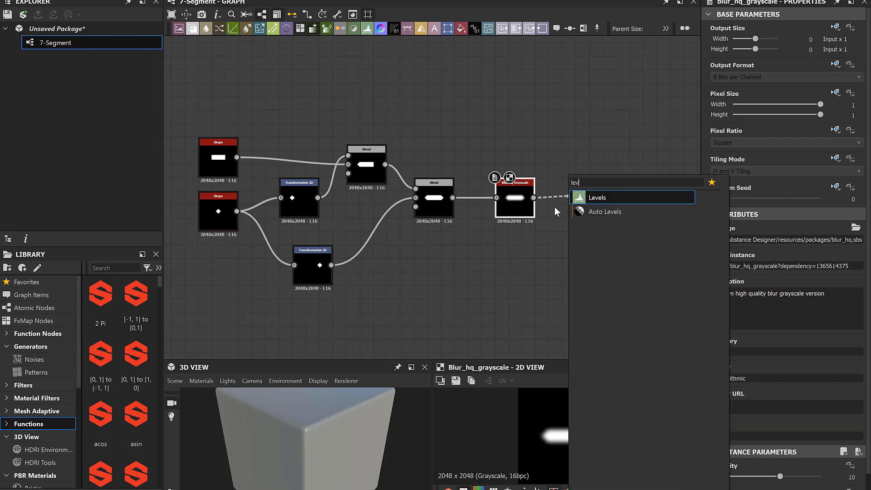
key("Escape")
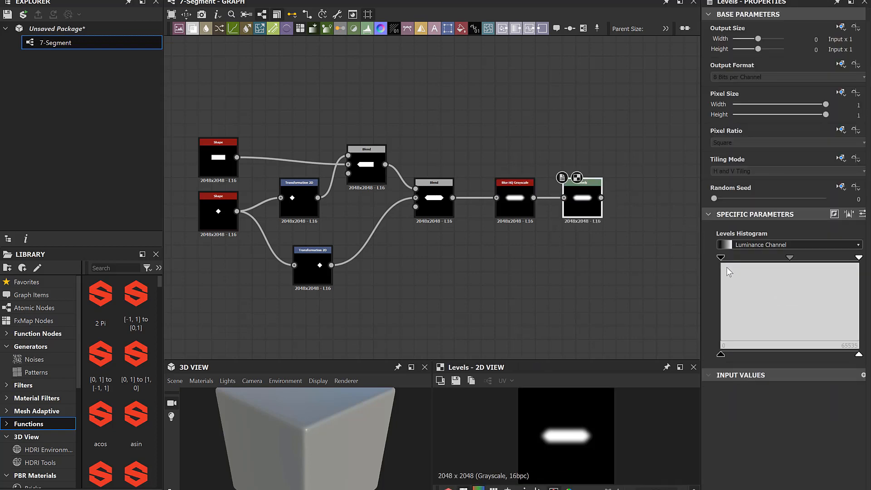
left_click_drag(721, 257, 785, 259)
left_click_drag(859, 258, 805, 263)
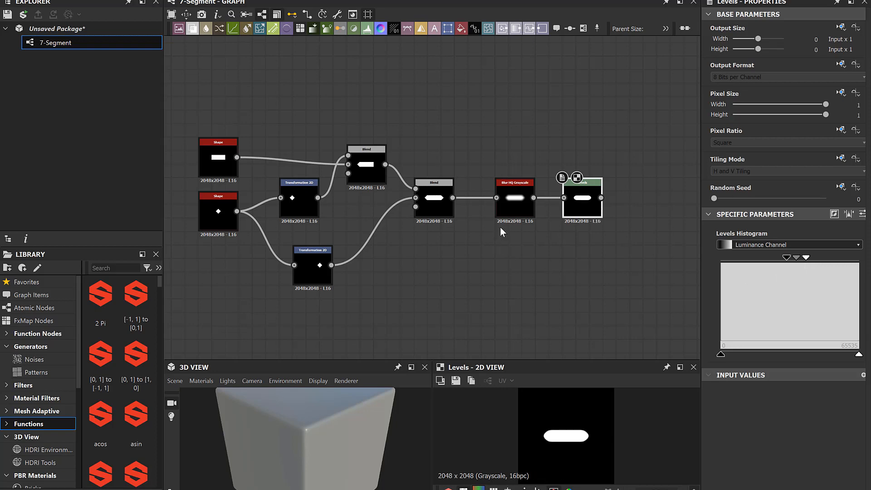
Step: Set the Blur HQ Grayscale Intensity to about 5.47 and shift the Levels input points slightly toward white
left_click(516, 214)
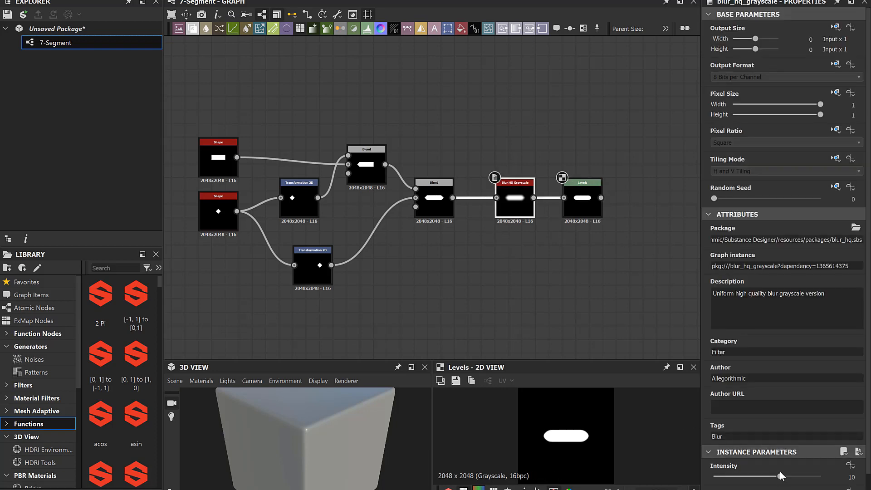
left_click_drag(779, 474, 750, 479)
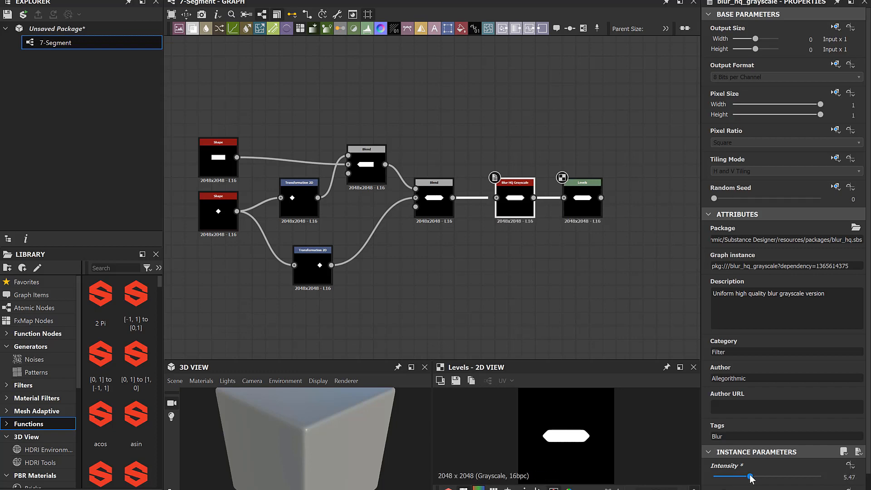
left_click(582, 202)
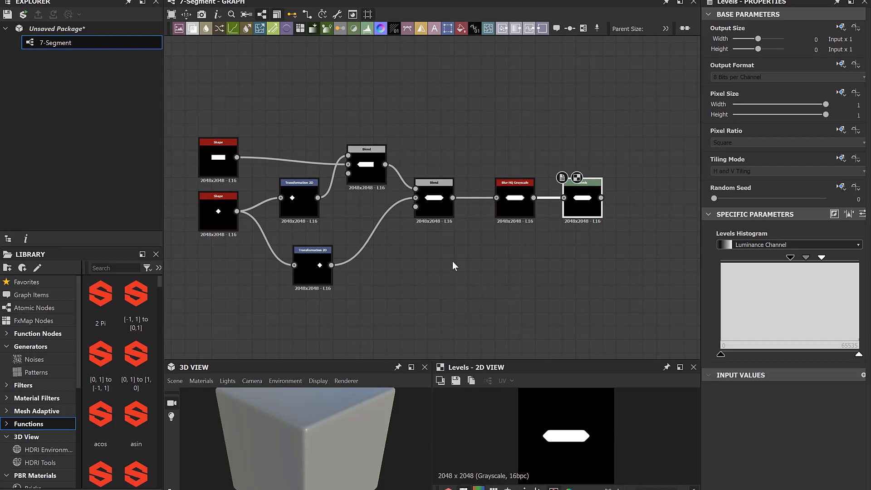
Step: Enclose all the nodes in a frame titled "Segment Shape"
scroll(452, 260, "down", 2)
scroll(427, 273, "down", 2)
left_click_drag(222, 130, 603, 317)
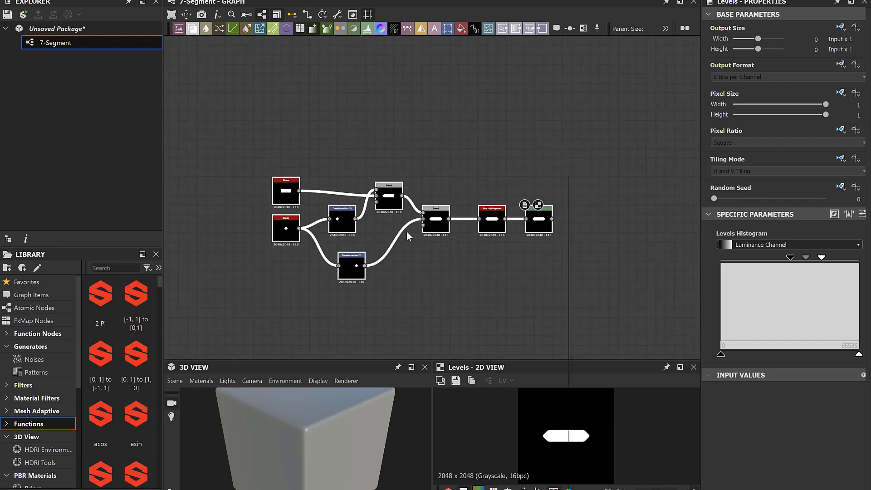
key("space")
type("frame")
left_click(427, 199)
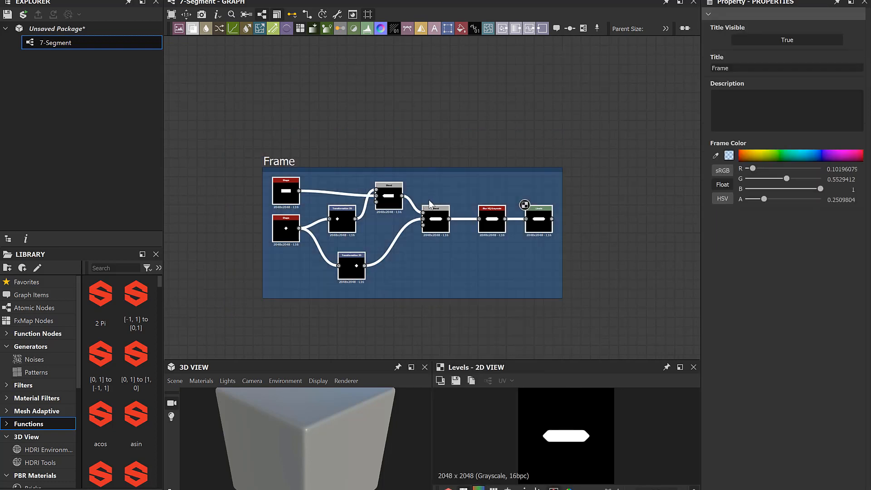
double_click(744, 66)
type("Segment Shape")
key("Return")
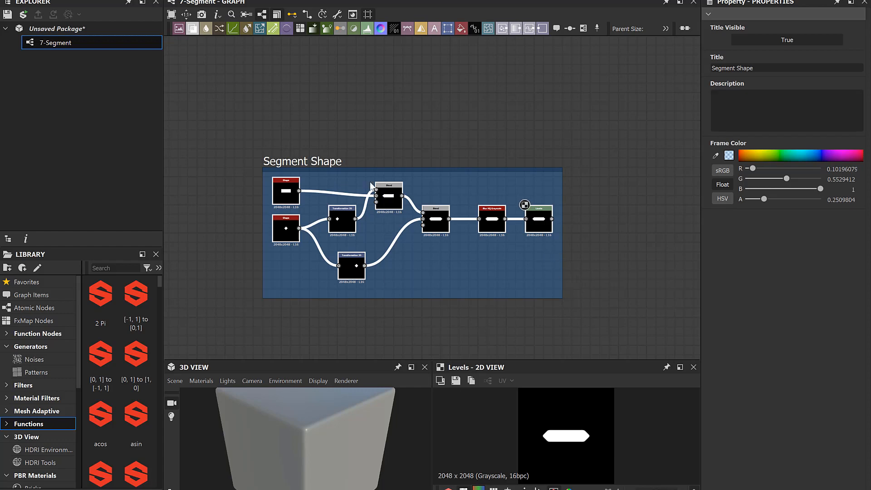
Step: Save the package as 7-Segment.sbs
key("alt+f")
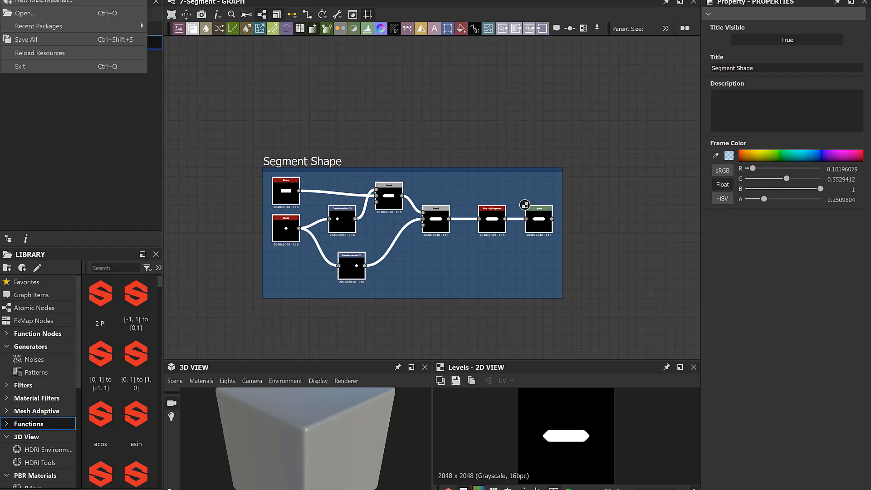
left_click(32, 40)
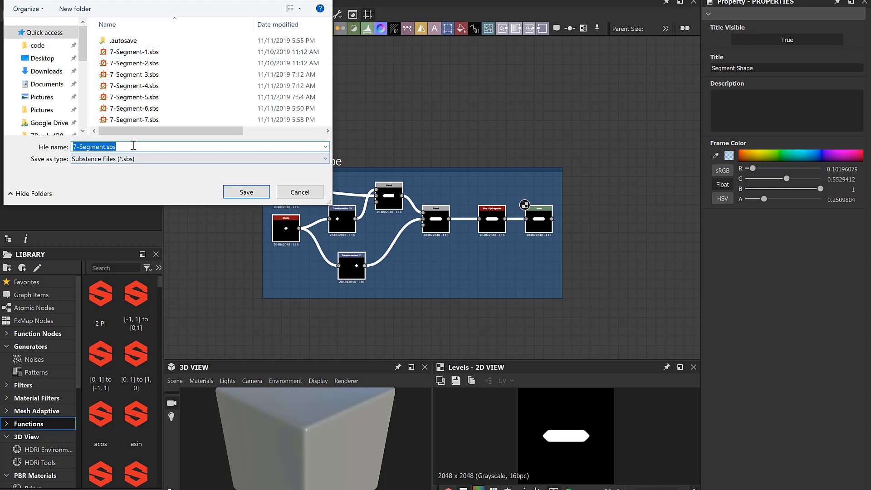
left_click(133, 145)
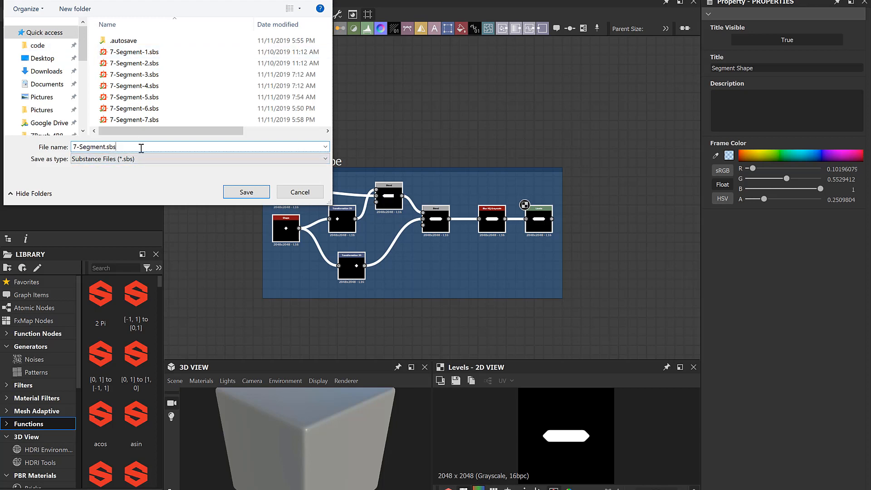
key("Return")
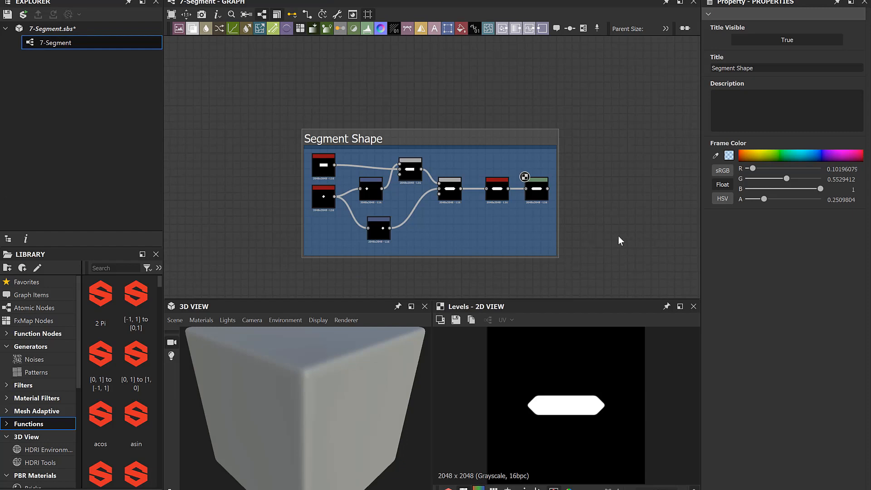
Step: Add a Transformation 2D node outside the frame, fed by the Levels output
middle_click_drag(619, 208, 535, 193)
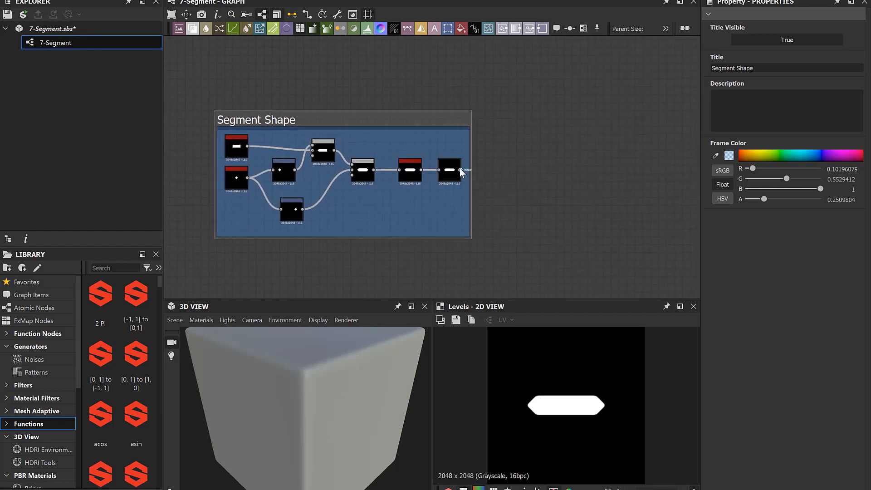
left_click_drag(460, 169, 527, 116)
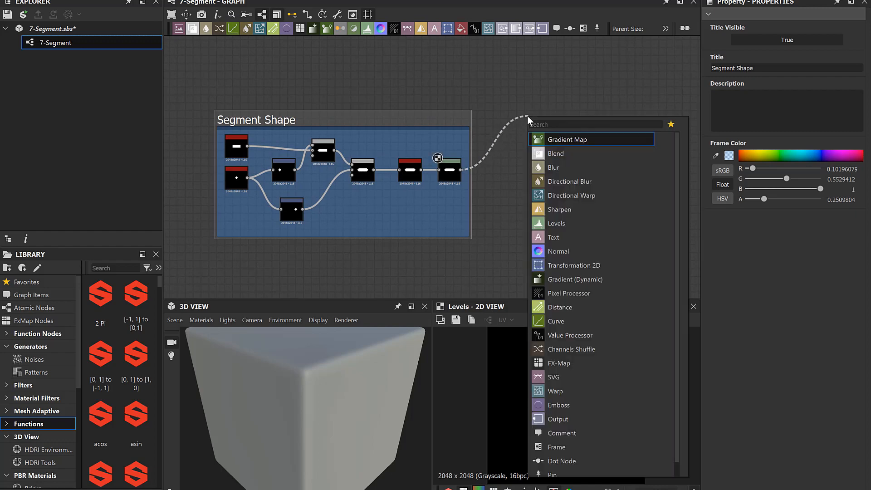
type("tra")
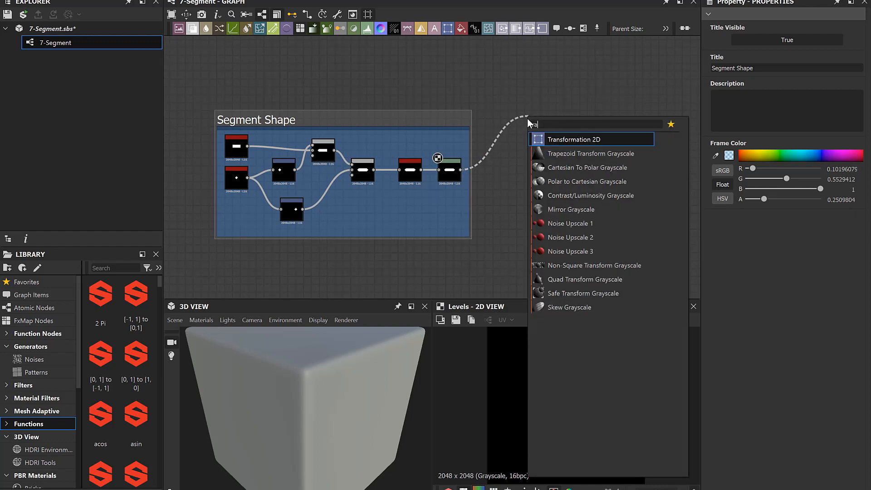
left_click(560, 138)
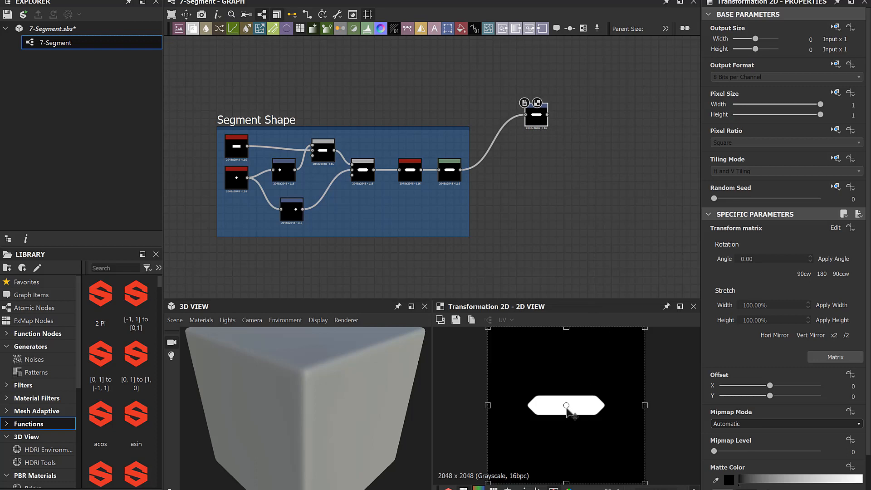
Step: Move the segment to the top of the canvas with a Y Offset of about 0.411 and set its X Offset to 0
left_click_drag(567, 407, 573, 348)
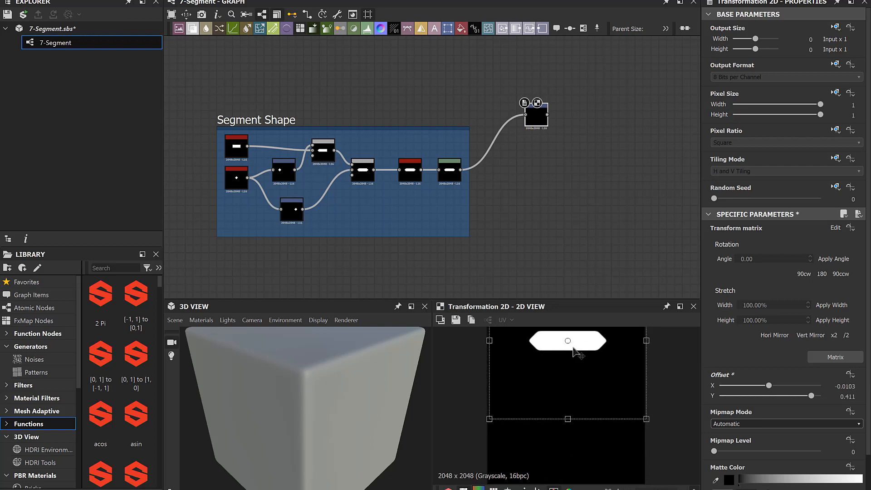
double_click(843, 386)
type("0")
key("Return")
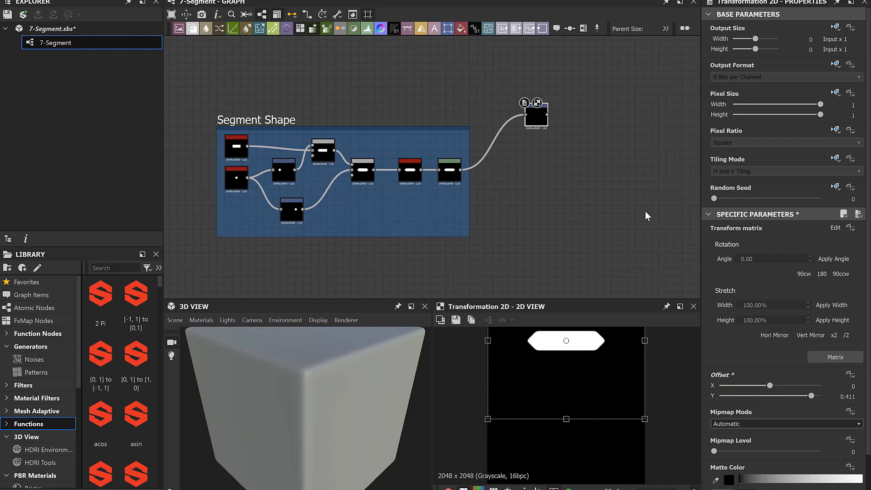
Step: Add another Transformation 2D fed by Levels below the first one and rotate its segment 90 degrees clockwise
left_click(537, 171)
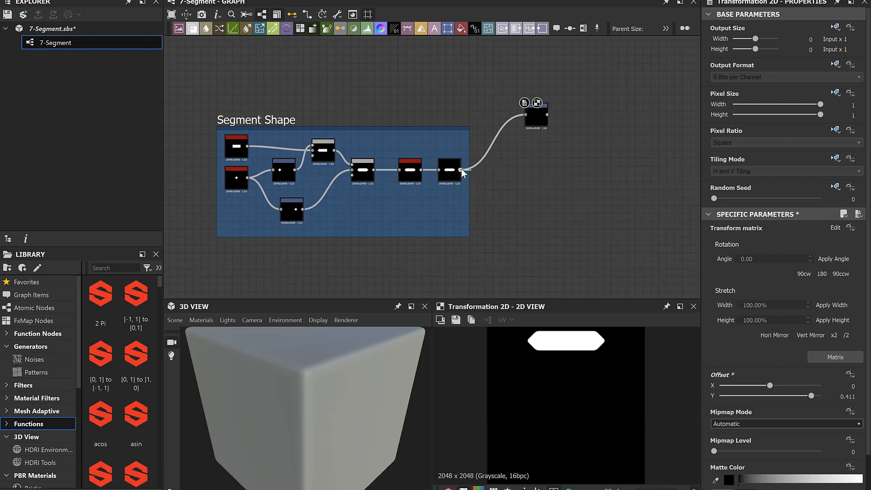
left_click_drag(462, 170, 529, 161)
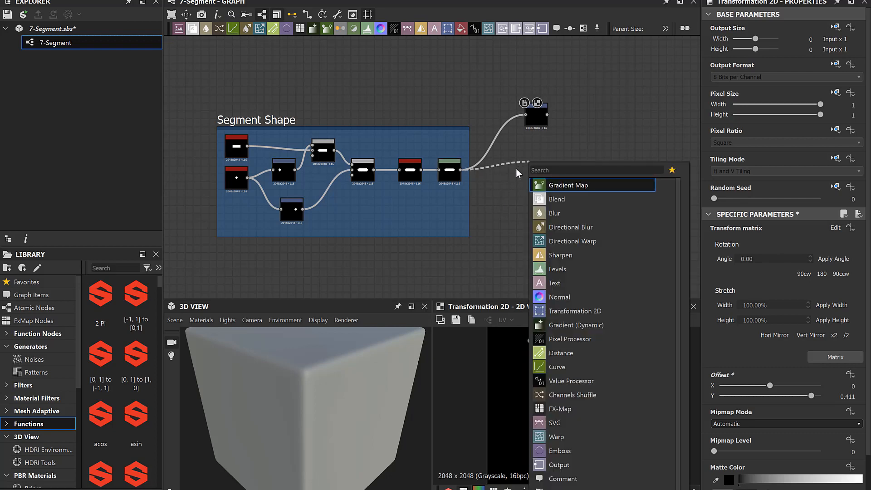
type("tra")
key("Return")
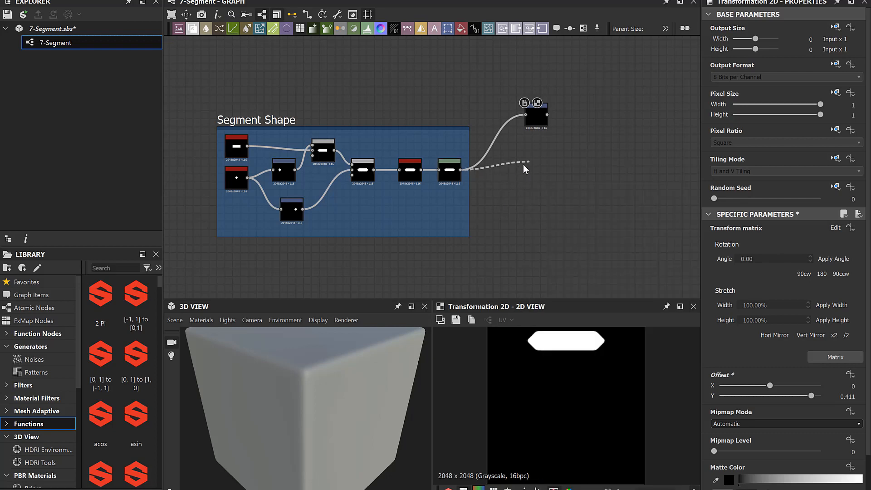
left_click_drag(541, 157, 540, 148)
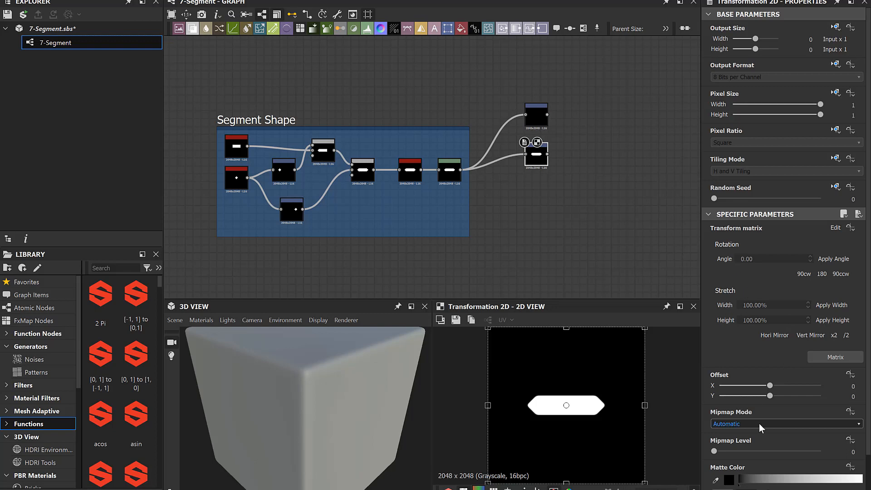
scroll(758, 423, "down", 2)
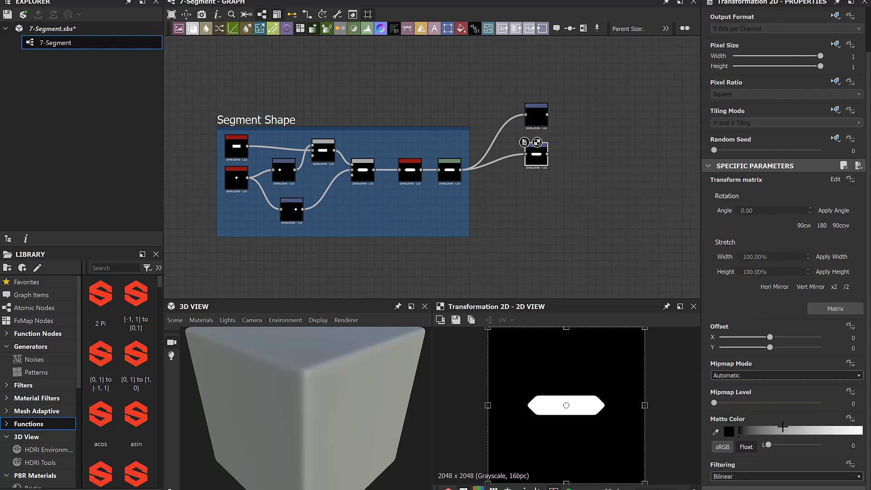
left_click(804, 226)
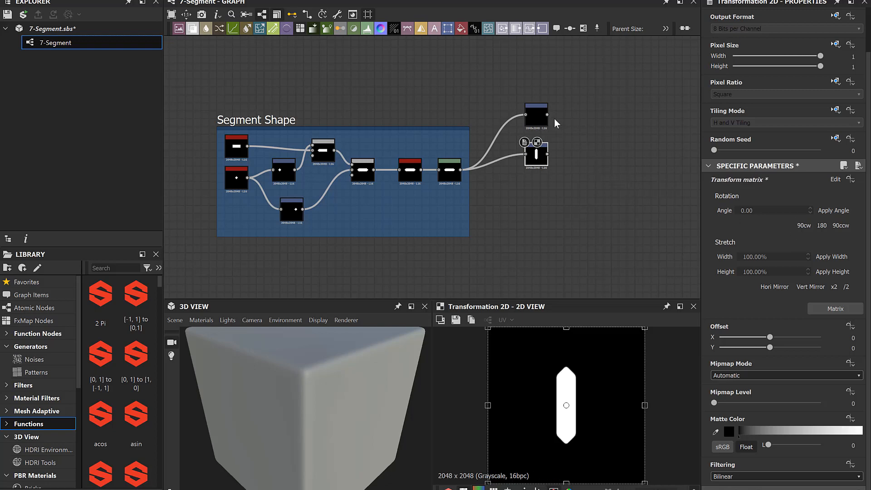
Step: Blend the rotated segment as foreground over the top segment as background, using Add (Linear Dodge)
left_click_drag(547, 114, 605, 129)
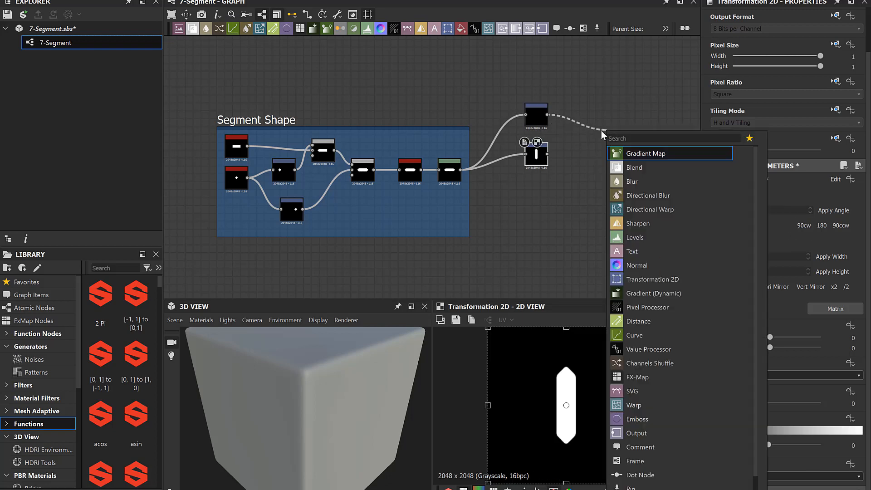
type("bl")
key("Return")
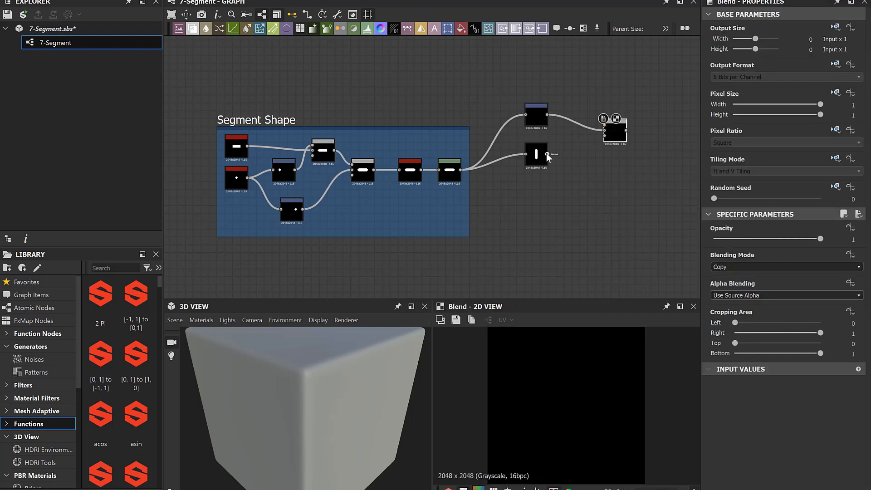
left_click_drag(546, 154, 604, 130)
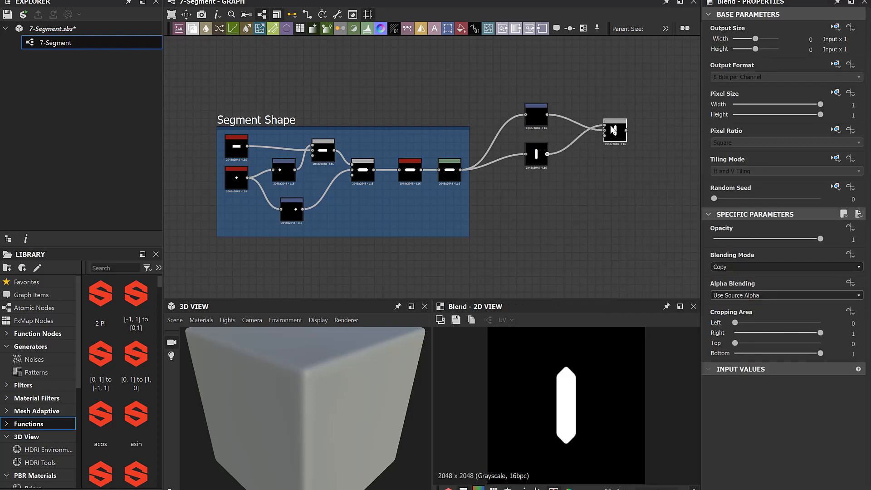
left_click(733, 266)
left_click(729, 284)
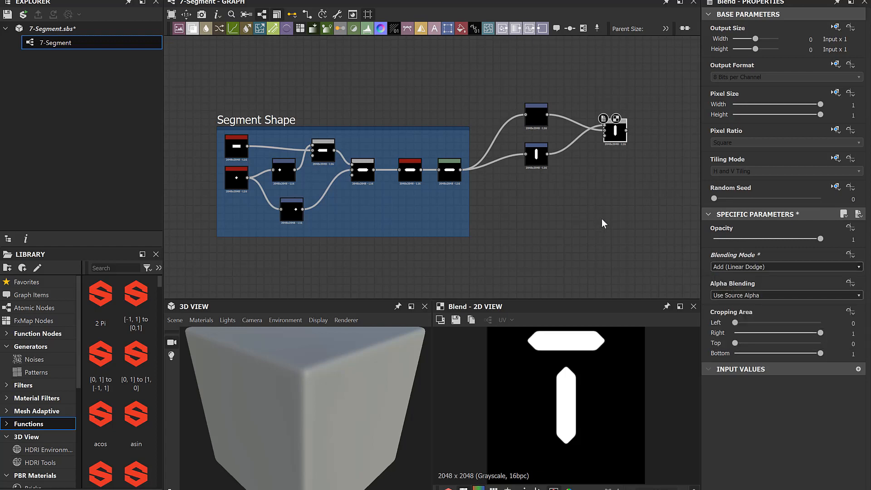
Step: Move the rotated segment below the left end of the top segment, to an Offset of about X 0.137, Y -0.25
left_click(537, 154)
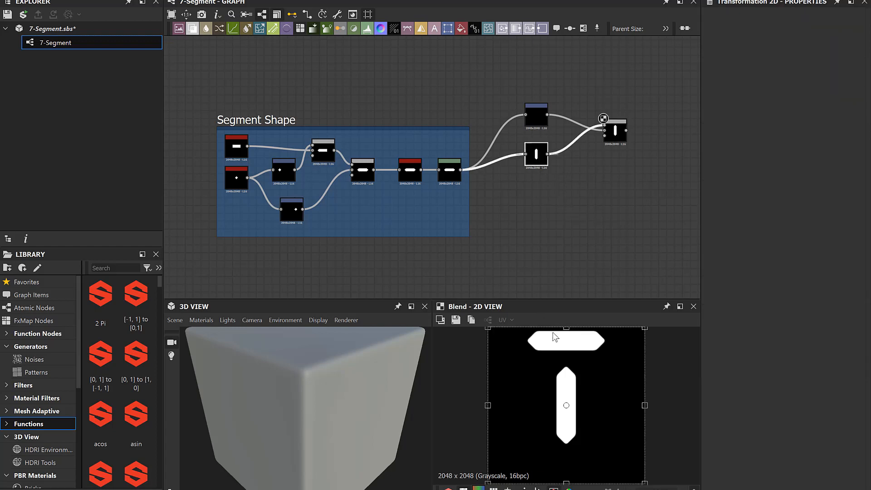
left_click_drag(565, 405, 531, 386)
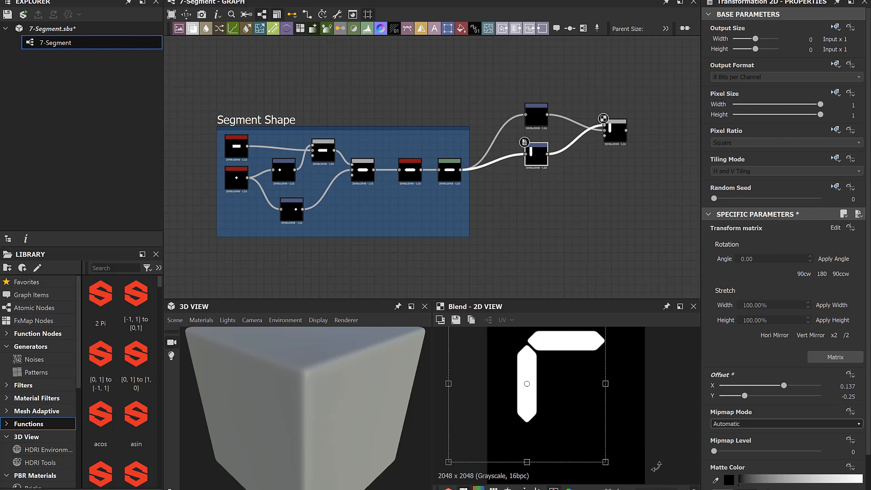
Step: Shorten the segment's body by reducing the Square shape's Size X to about 0.28
left_click(231, 146)
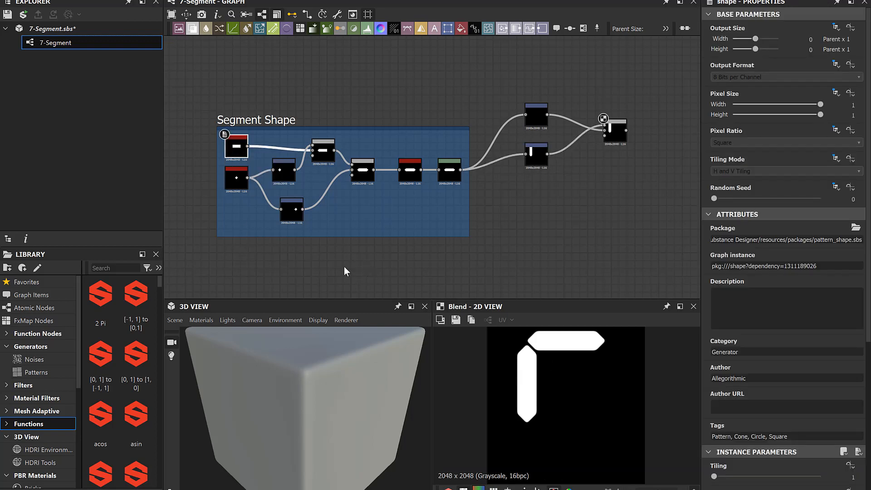
scroll(762, 354, "down", 4)
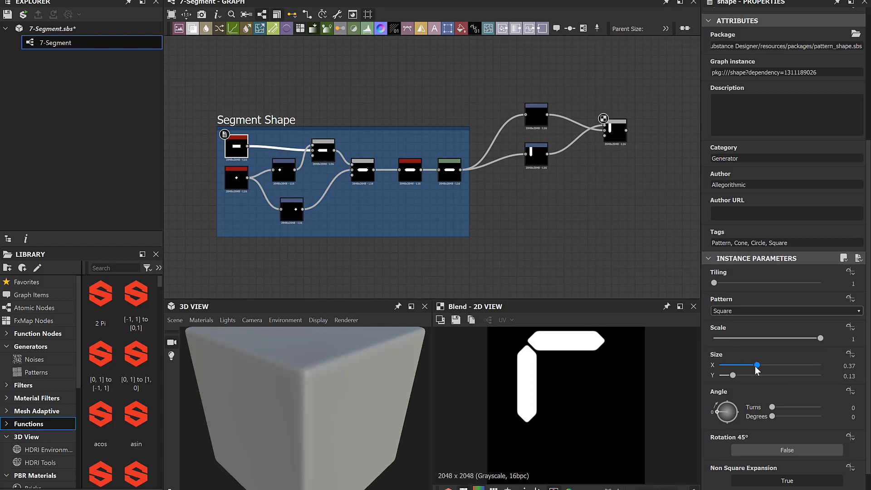
left_click_drag(755, 366, 750, 365)
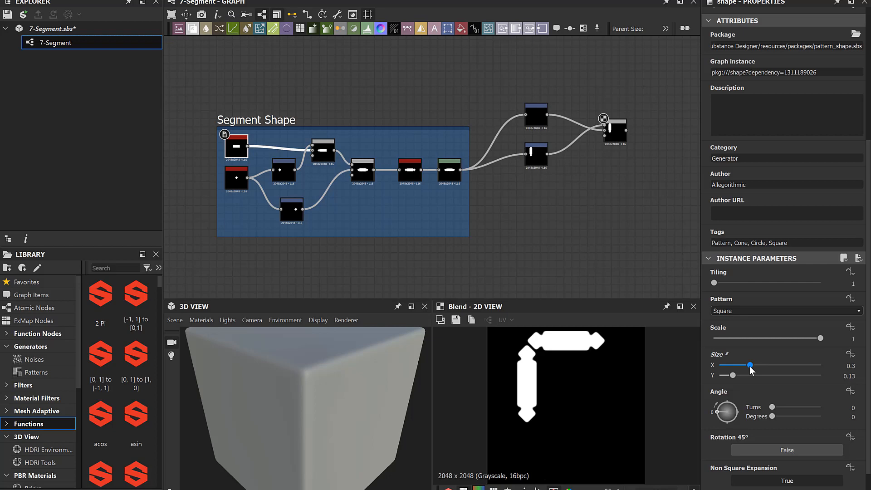
left_click_drag(749, 366, 747, 366)
Step: Move the segment's left tip inward to an X Offset of 0.15
left_click(282, 171)
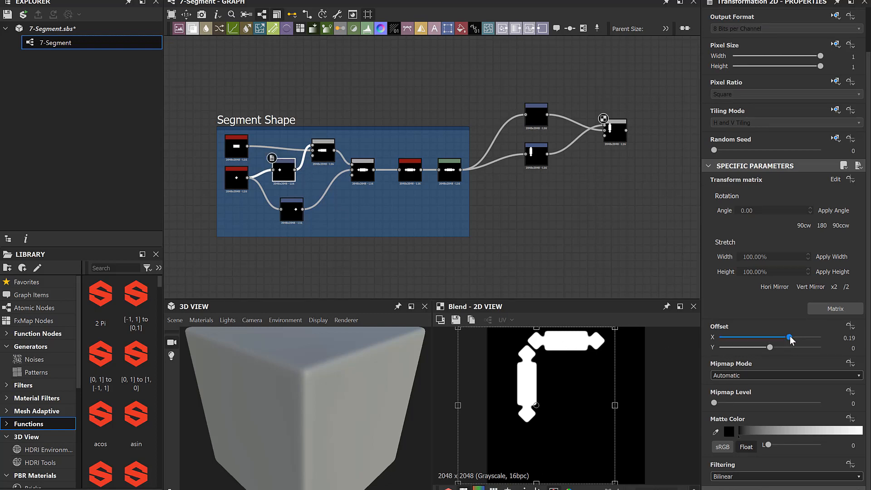
left_click_drag(789, 337, 786, 337)
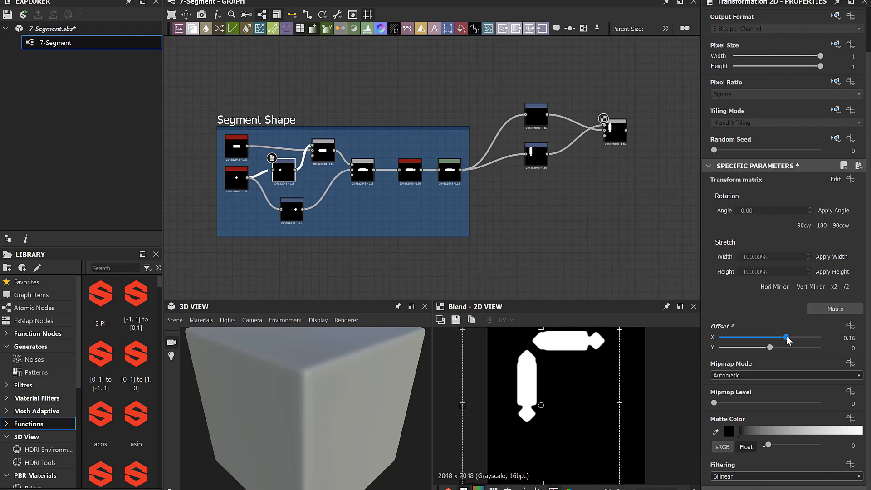
left_click_drag(786, 337, 785, 336)
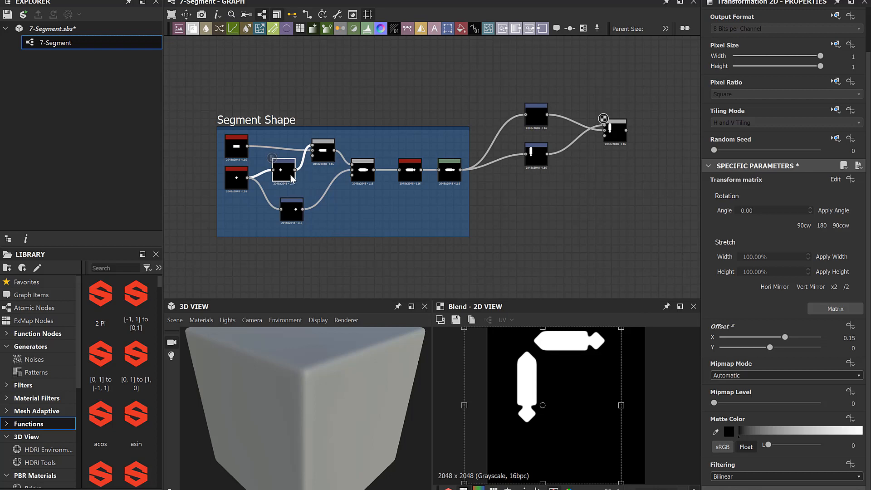
Step: Set the X Offset of the segment's right tip to -0.15 in its Transformation 2D node
left_click(303, 217)
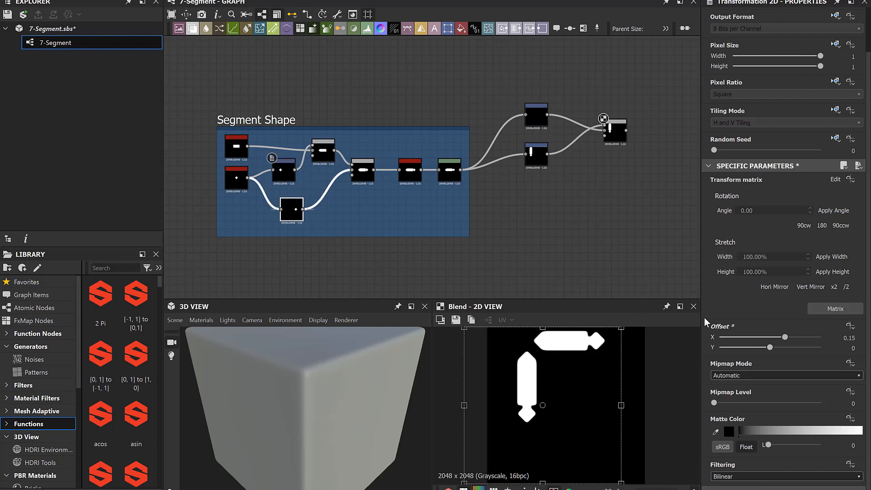
left_click(848, 337)
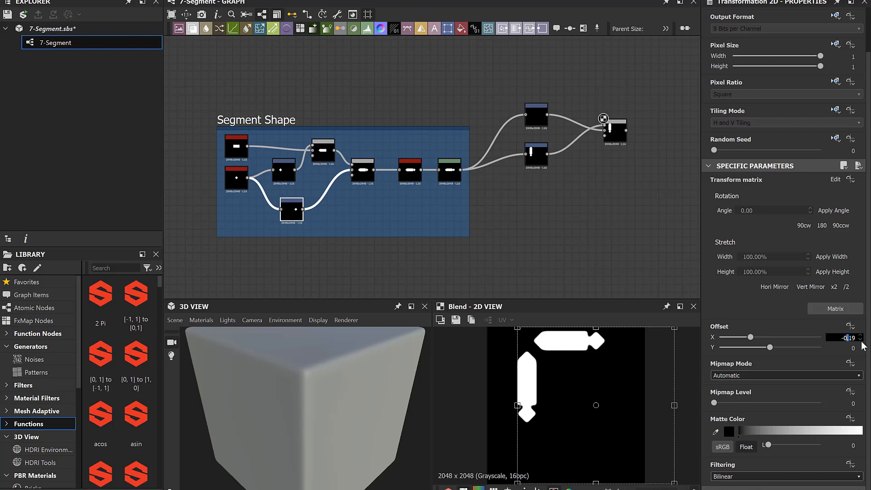
key("BackSpace")
type("5")
key("Return")
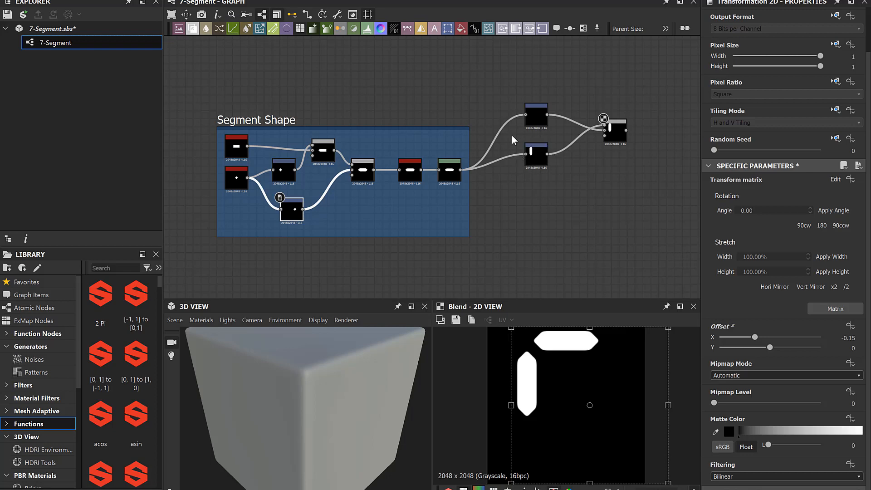
Step: Reposition the upper-left vertical segment closer to the top segment, at an Offset of about X 0.1884, Y -0.2226
left_click(532, 156)
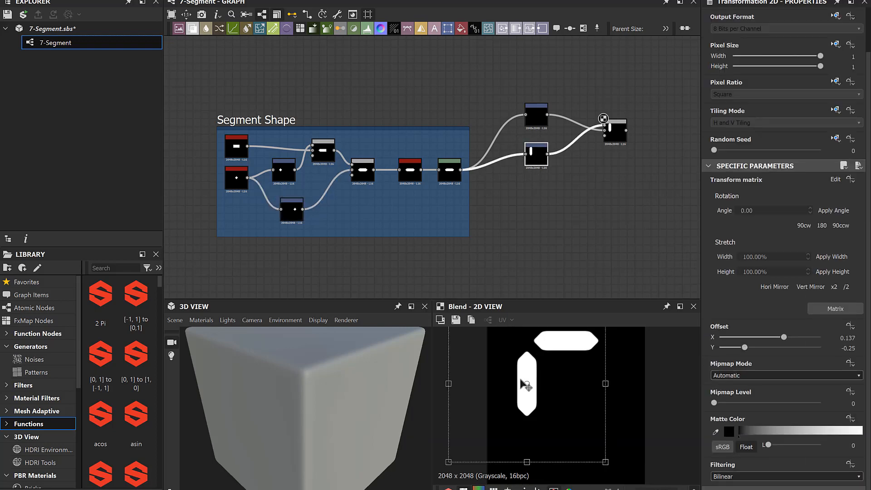
left_click_drag(527, 384, 531, 376)
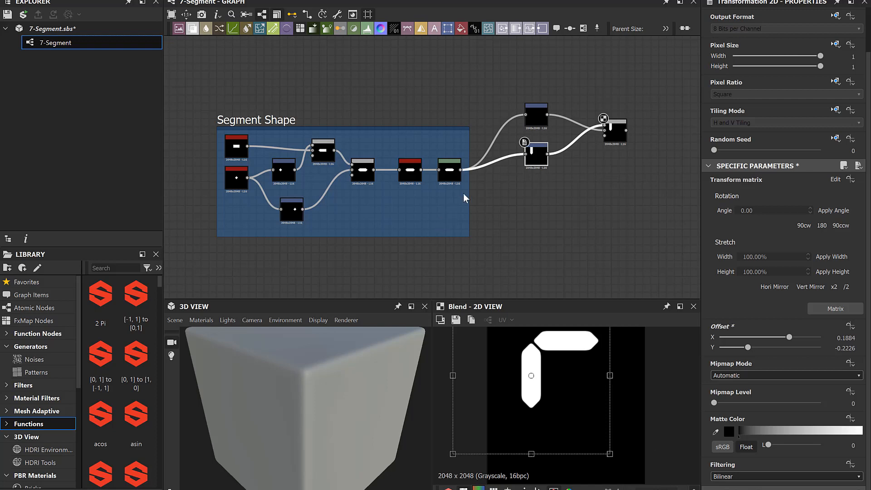
Step: Add a third Transformation 2D node fed by Levels and rotate its segment 90 degrees clockwise
left_click_drag(460, 170, 524, 192)
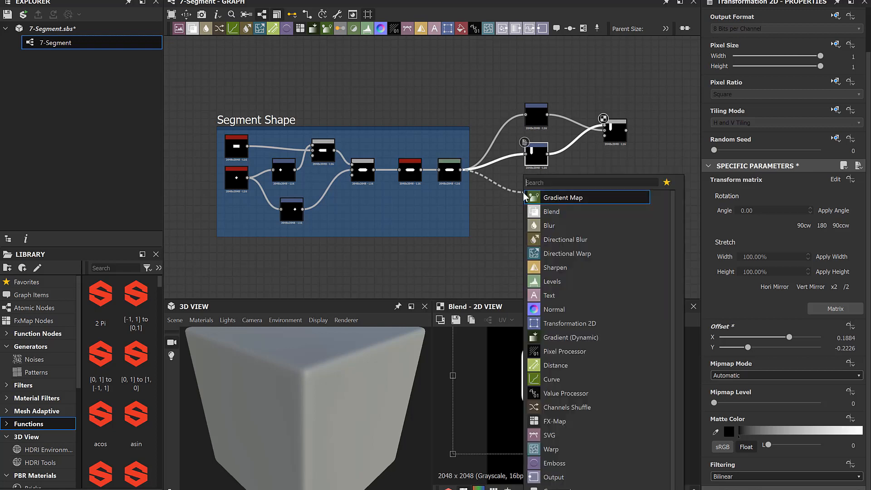
type("tr")
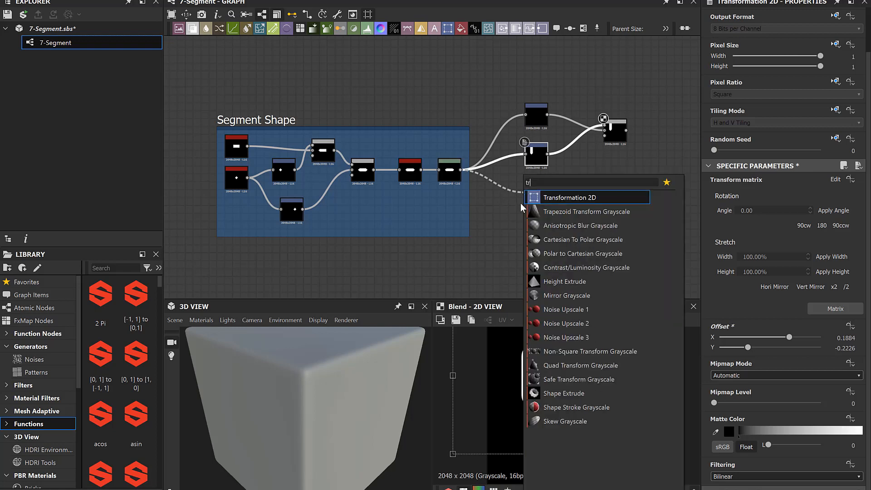
key("Return")
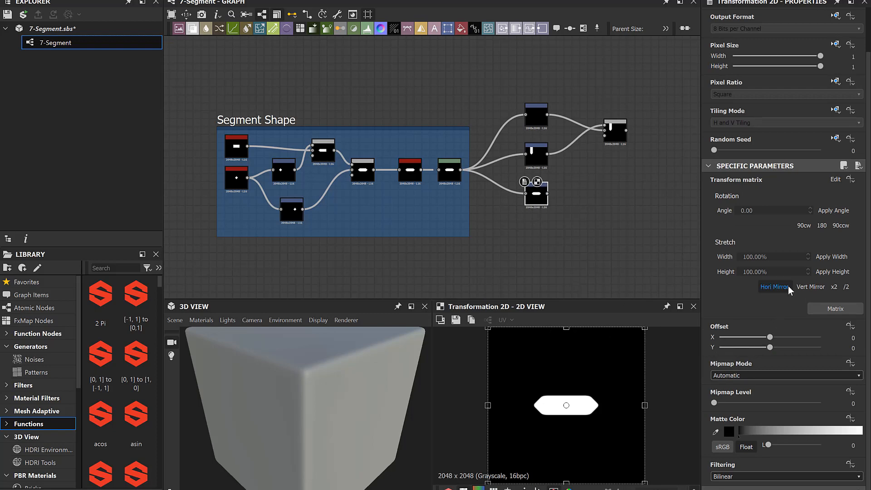
left_click(802, 227)
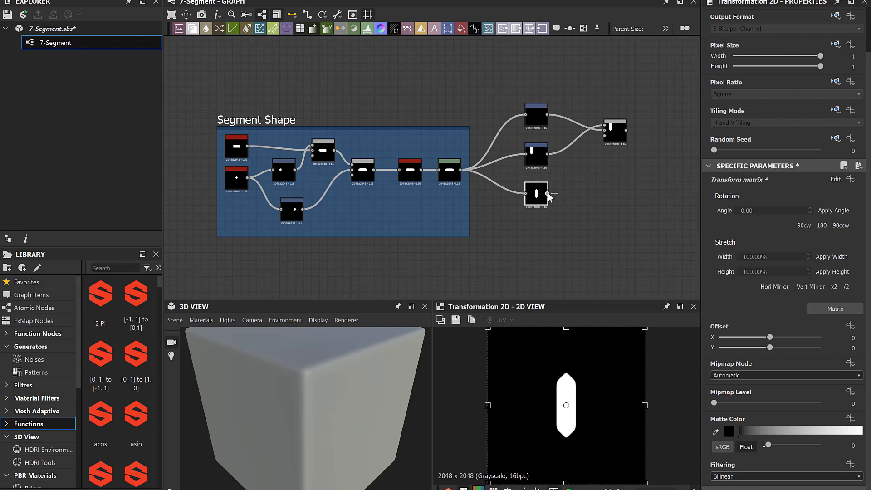
Step: Blend the third transformed segment as foreground over the first Blend's result, using Add (Linear Dodge)
left_click_drag(547, 194, 627, 176)
type("bl")
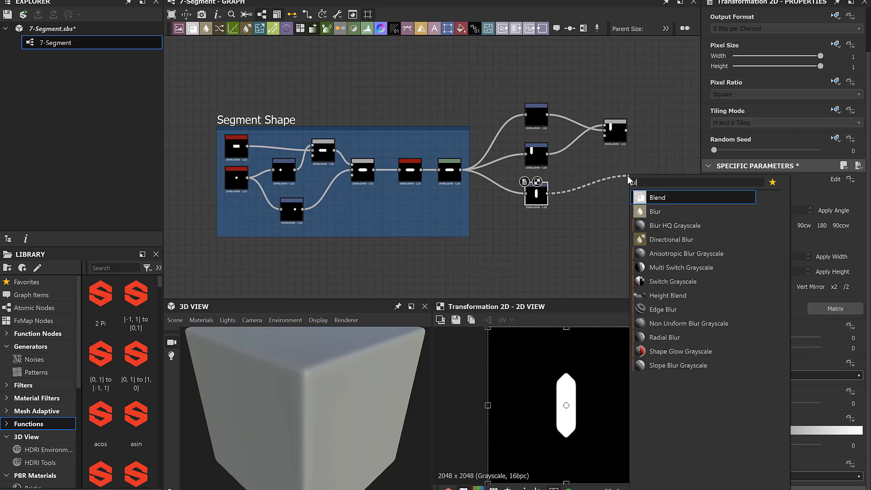
key("Return")
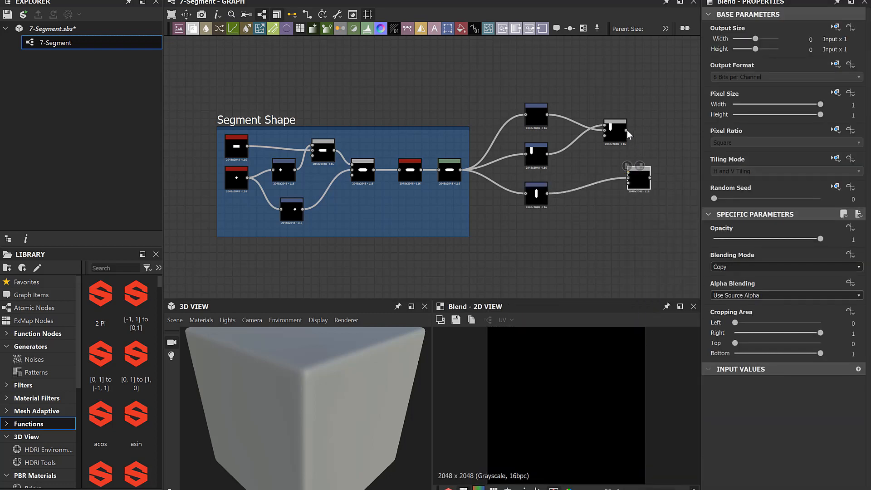
left_click_drag(626, 130, 641, 164)
left_click(747, 264)
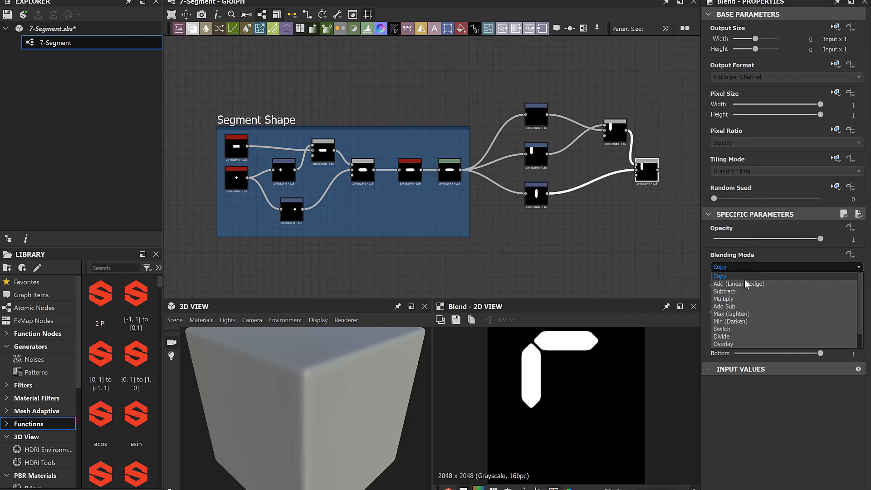
left_click(741, 285)
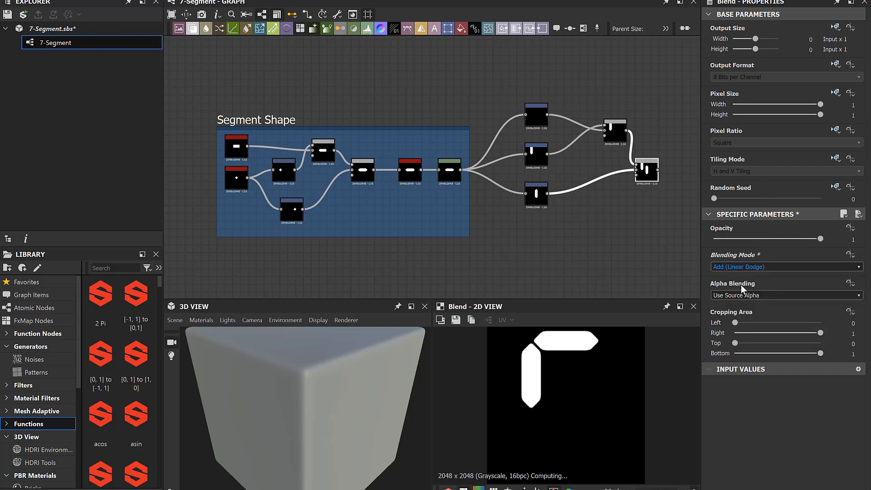
Step: Move the third segment to the upper-right side of the digit, at an Offset of about X 0.1849, Y 0.2226
left_click(533, 200)
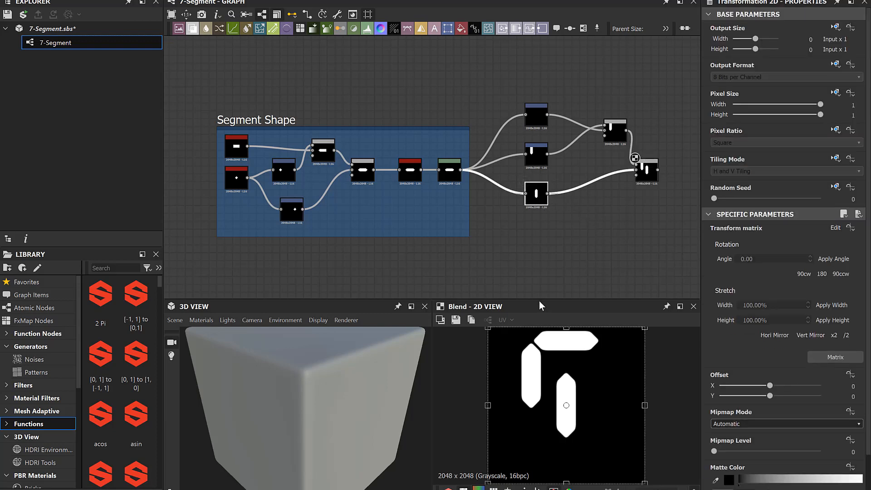
left_click_drag(588, 371, 602, 364)
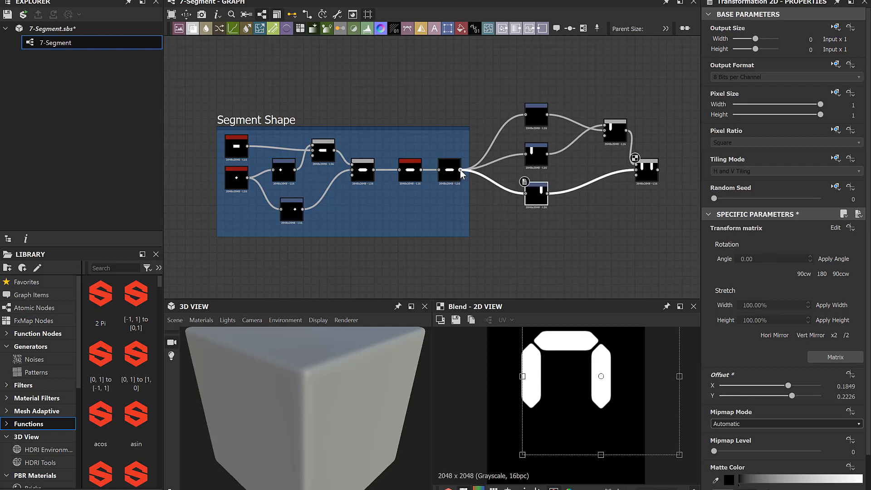
Step: Add a fourth Transformation 2D node below the others, fed by the Levels output
left_click_drag(461, 170, 524, 230)
type("tra")
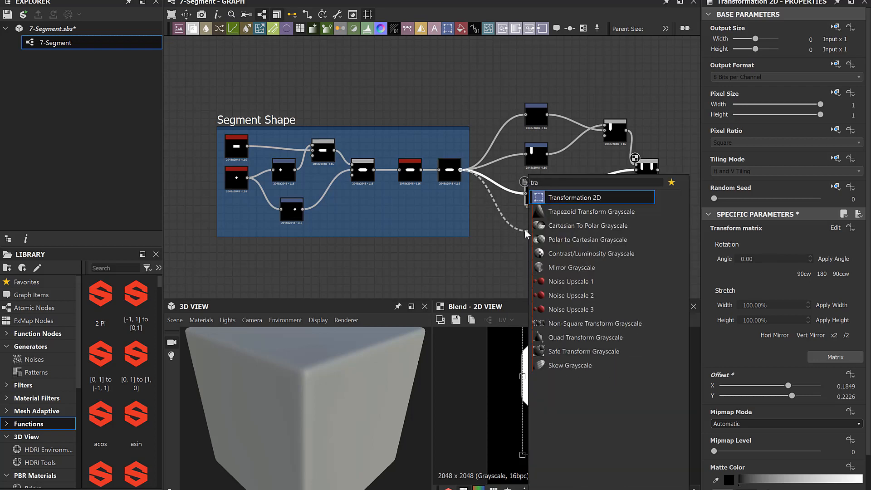
key("Return")
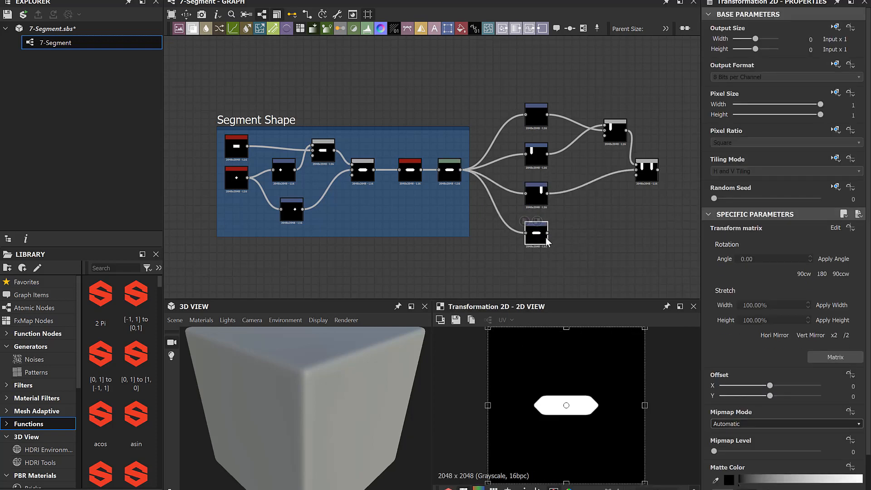
Step: Blend the fourth node's horizontal segment as the middle bar over the previous Blend's result, using Add (Linear Dodge)
left_click_drag(547, 233, 668, 201)
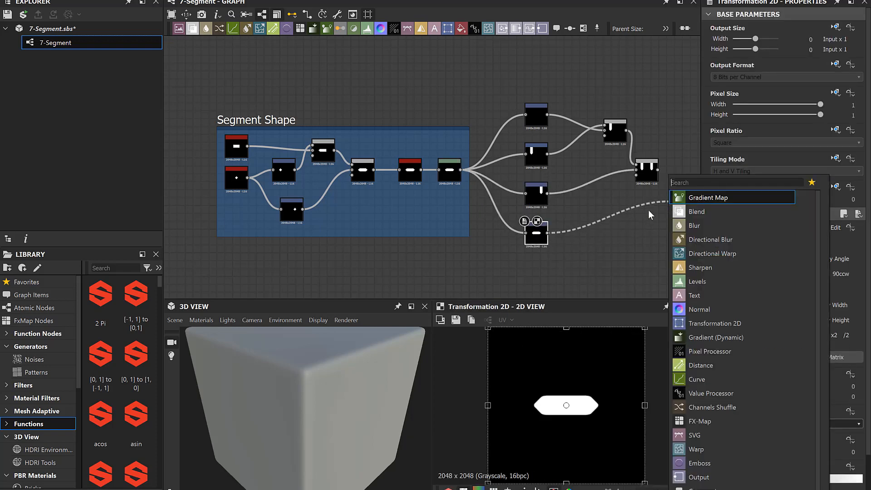
type("bl")
key("Return")
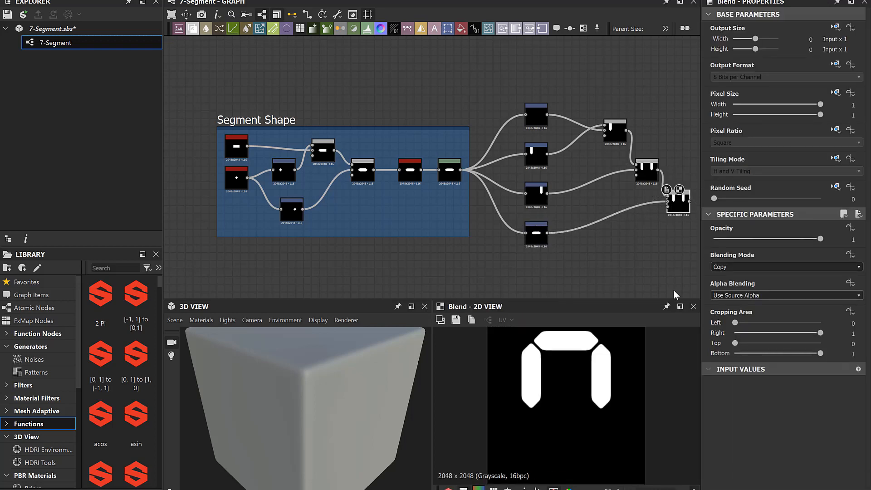
left_click(733, 268)
left_click(738, 282)
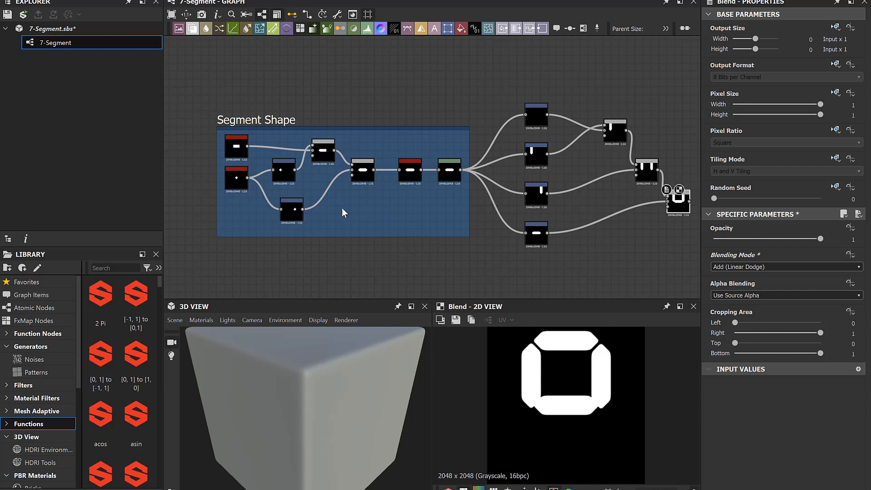
Step: Shorten the segment's body further by reducing the Square shape's Size X to about 0.24
left_click(234, 152)
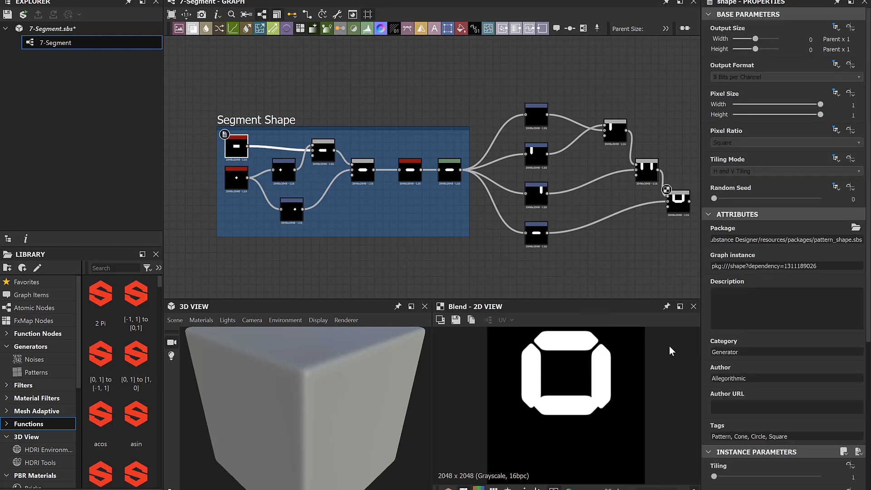
scroll(760, 458, "down", 3)
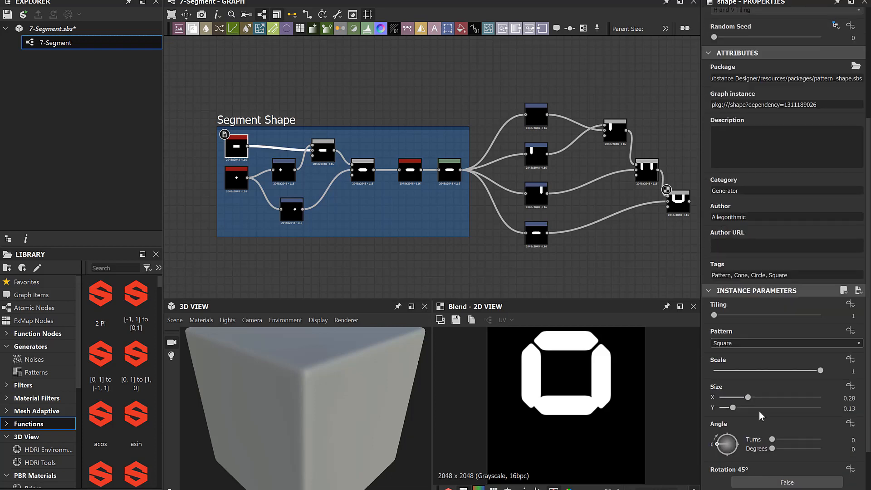
left_click_drag(744, 400, 746, 401)
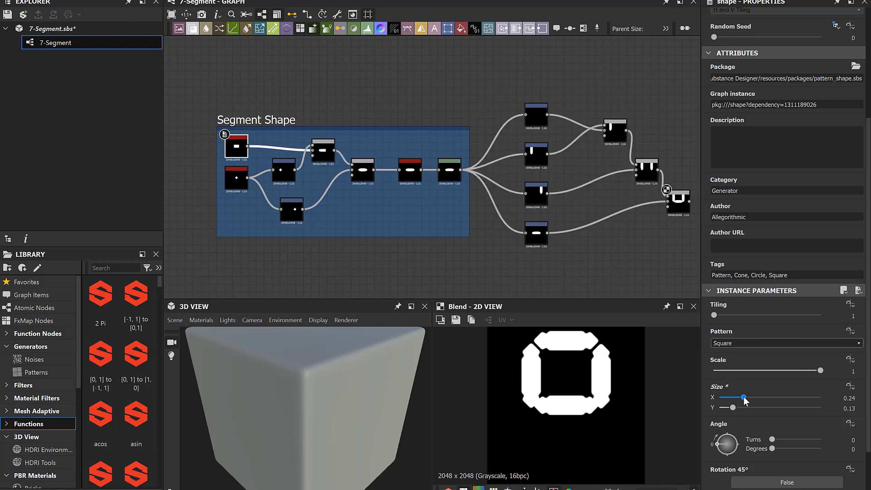
left_click_drag(745, 399, 742, 398)
Step: Pull the segment's left end cap inward by setting its Transformation 2D Offset X to 0.13
left_click(279, 175)
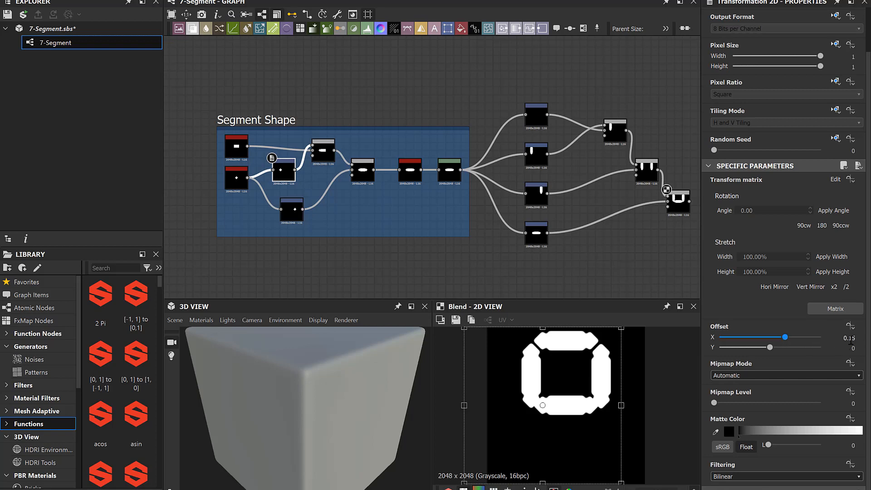
left_click(854, 337)
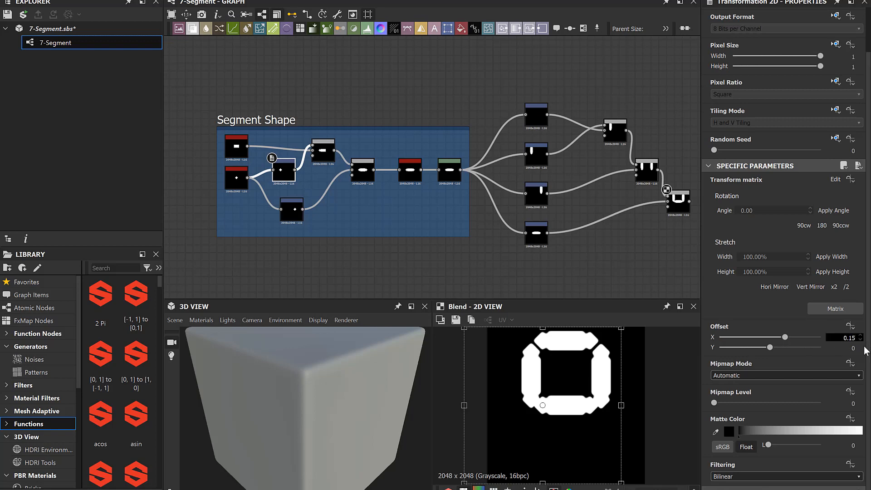
key("BackSpace")
type("4")
key("Return")
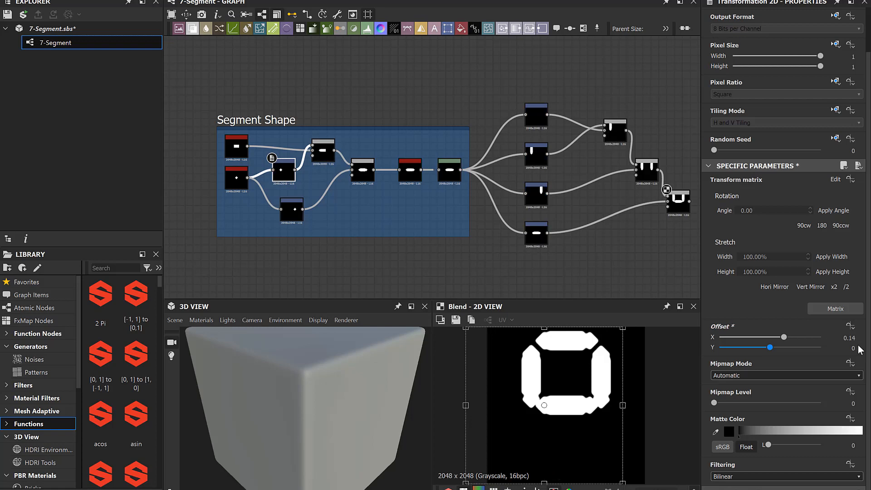
left_click(851, 337)
key("BackSpace")
type("3")
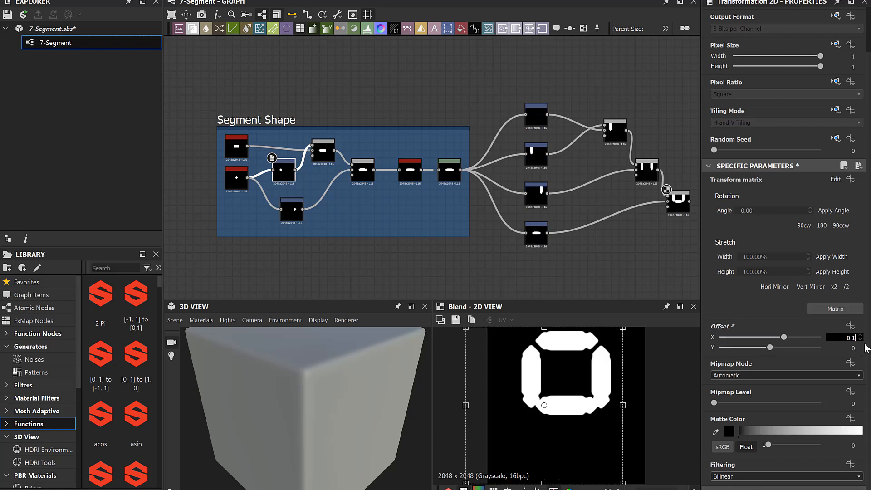
key("Return")
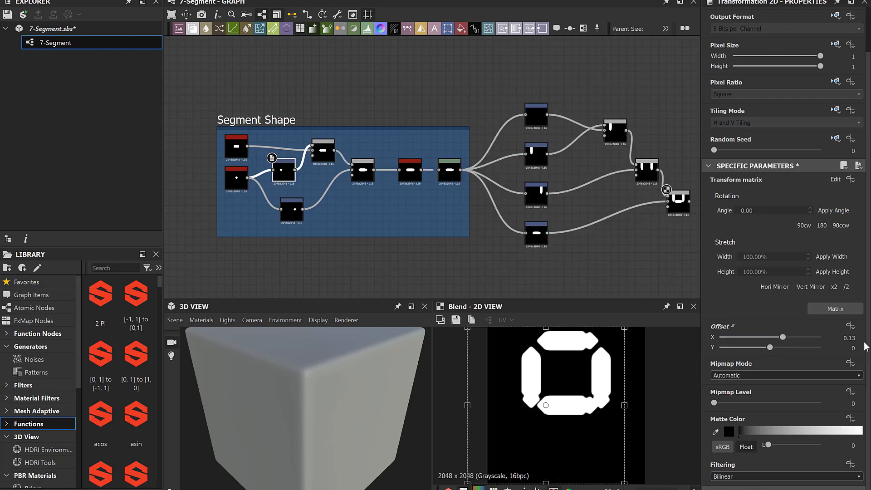
Step: Set the Offset X of the right end cap's Transformation 2D to -0.13
left_click(293, 205)
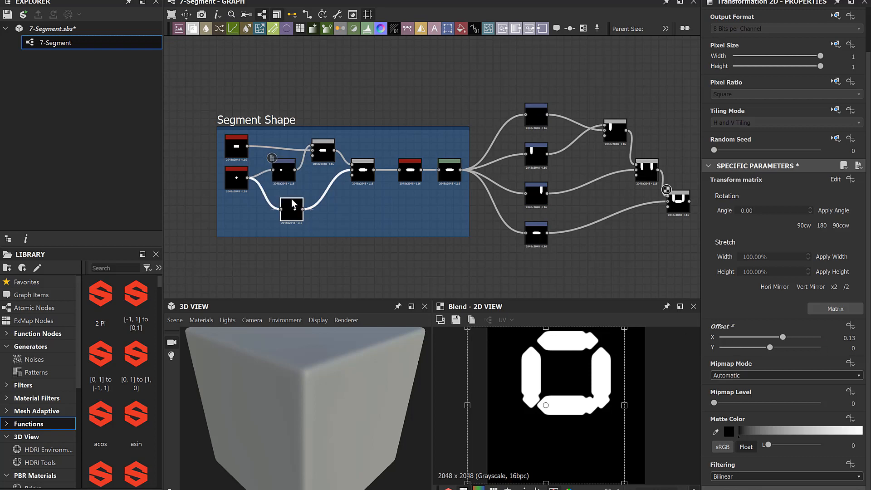
left_click(855, 339)
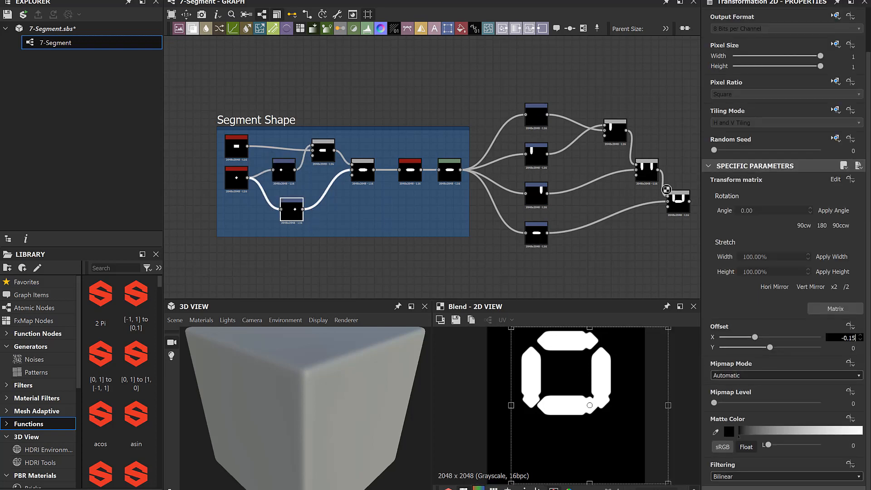
key("BackSpace")
type("3")
key("Return")
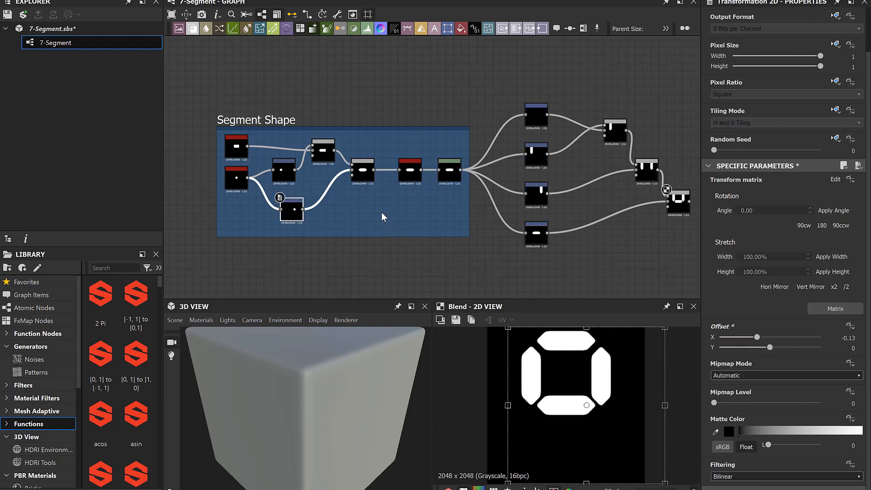
Step: Nudge the vertical segments inward and up: upper-left to Offset about X 0.2021, Y -0.2158; upper-right to about X 0.1986, Y 0.2158
left_click(535, 150)
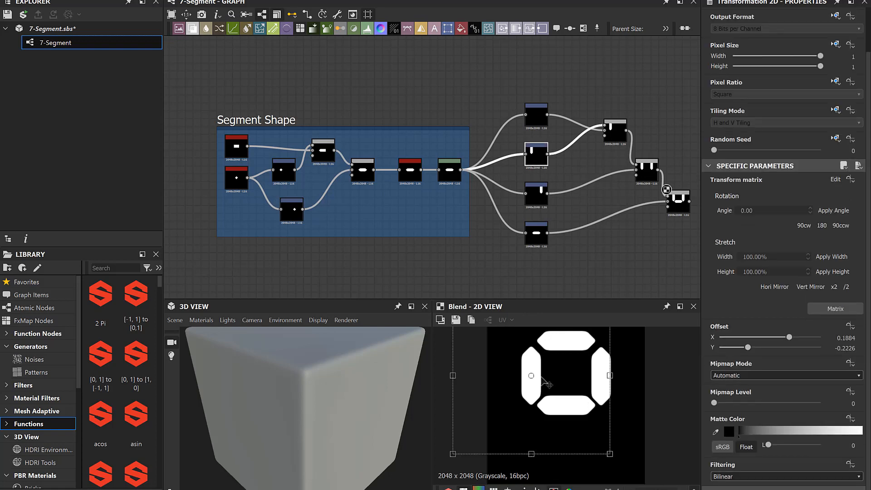
left_click_drag(540, 376, 543, 378)
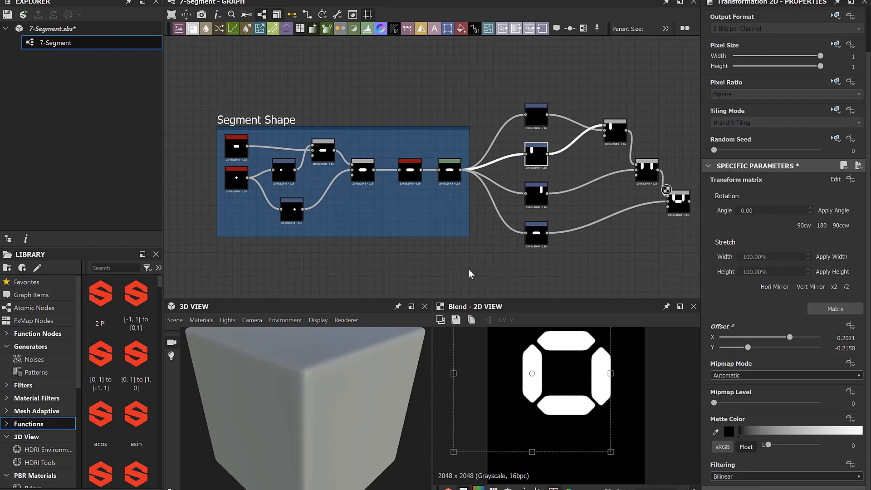
left_click(535, 196)
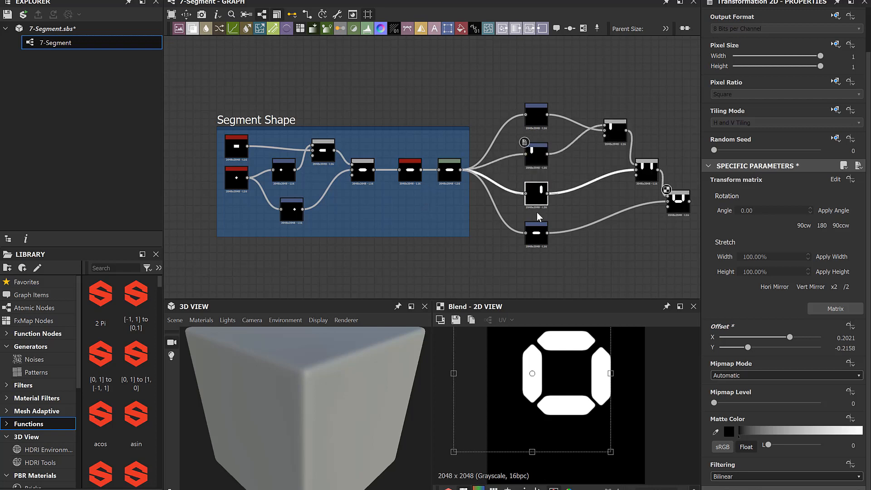
left_click_drag(601, 372, 599, 369)
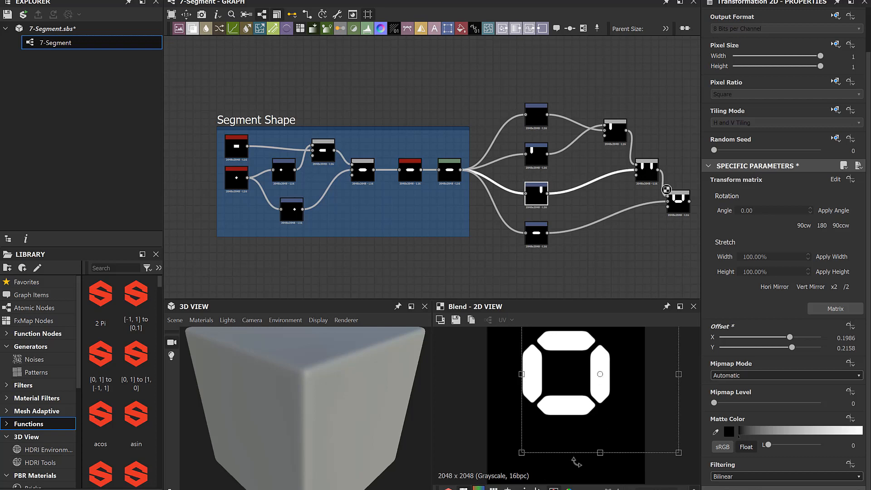
left_click(593, 258)
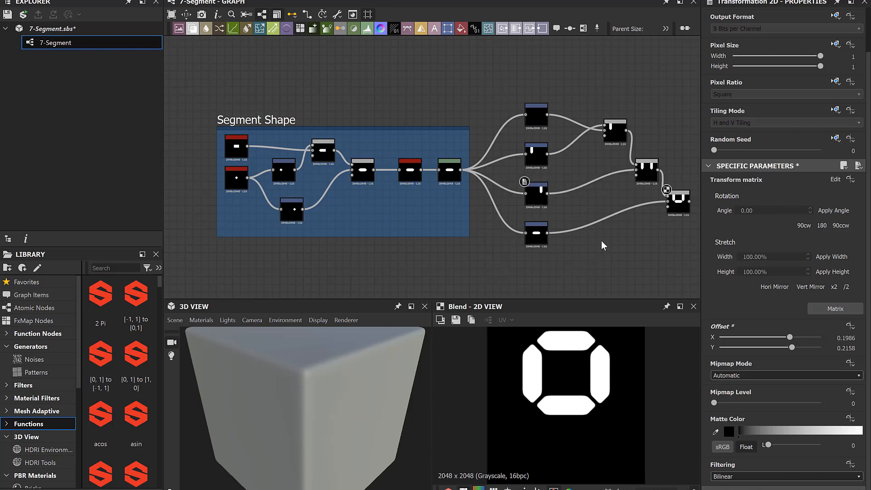
Step: Add a fifth Transformation 2D node below the others, fed by the Levels output
middle_click_drag(602, 244, 558, 158)
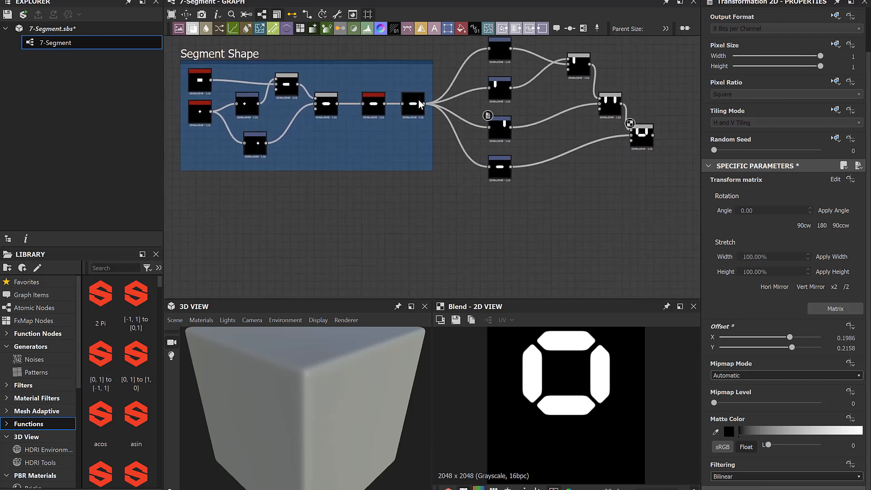
left_click_drag(424, 103, 490, 208)
type("tr")
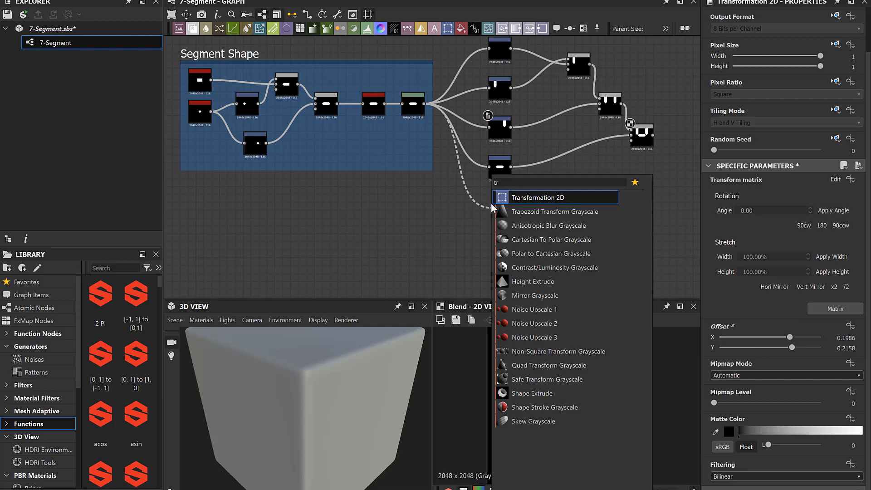
key("Return")
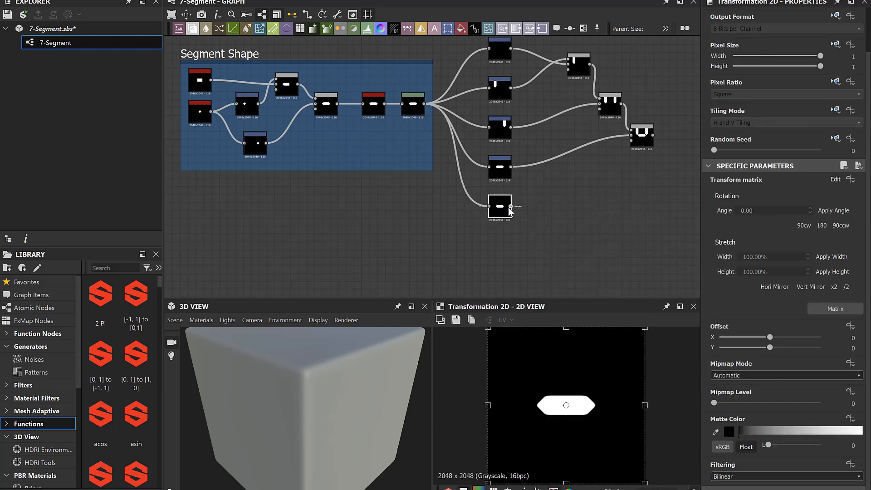
Step: Blend the fifth node over the previous result with Add (Linear Dodge) as the digit's vertical lower-left segment
left_click_drag(510, 207, 652, 183)
left_click(734, 286)
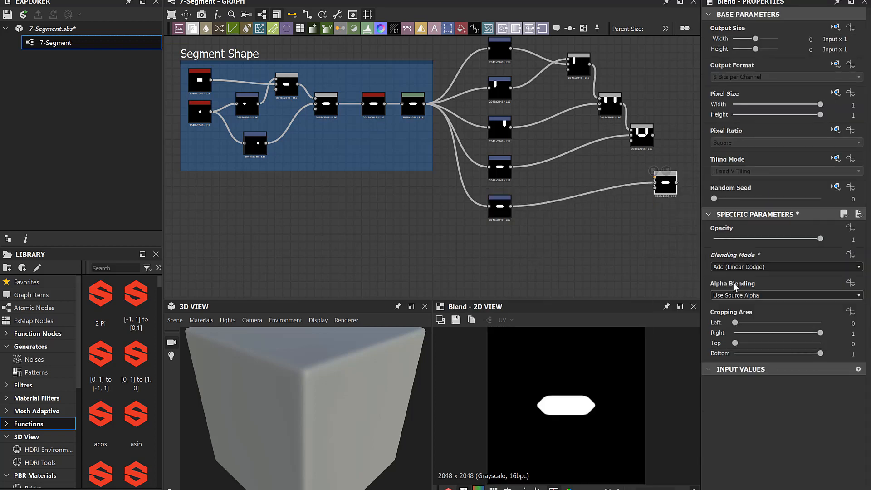
left_click(500, 207)
left_click_drag(571, 389, 537, 418)
Step: Add a sixth Transformation 2D node from Levels and blend it into the chain as the vertical lower-right segment
left_click_drag(425, 104, 661, 222)
type("tr")
key("Return")
type("b")
key("Return")
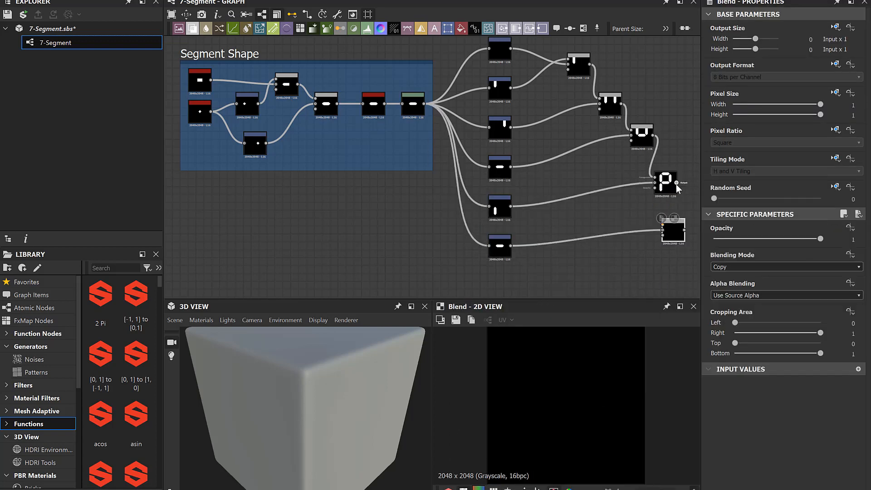
left_click(491, 248)
left_click_drag(564, 406, 602, 424)
Step: Add a seventh Transformation 2D from Levels as the bottom bar, Offset Y about -0.4144, and blend it in with Add (Linear Dodge)
middle_click_drag(438, 248, 429, 196)
left_click_drag(416, 50, 682, 215)
type("tr")
key("Return")
type("b")
key("Return")
left_click(731, 267)
left_click(730, 283)
left_click_drag(675, 177, 685, 211)
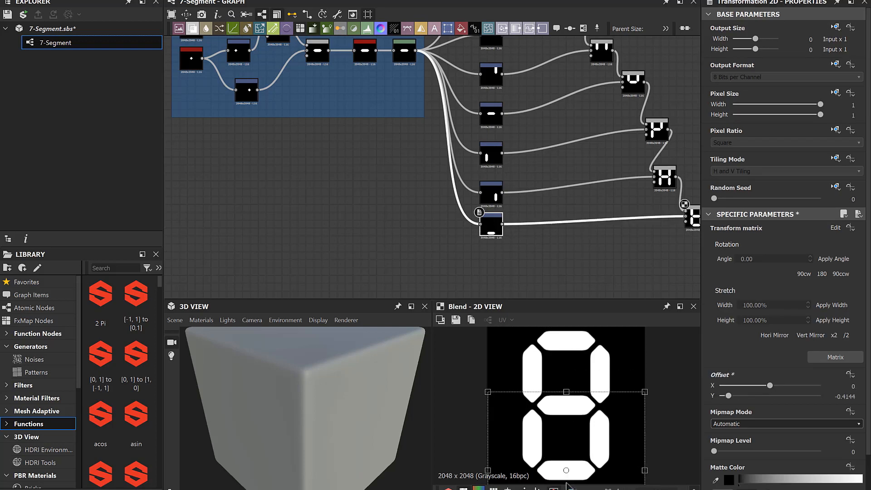
Step: Select the final Blend node and save the 7-Segment package
left_click(585, 259)
scroll(580, 136, "down", 1)
middle_click_drag(589, 114, 572, 160)
scroll(574, 164, "down", 1)
left_click(613, 252)
key("ctrl+s")
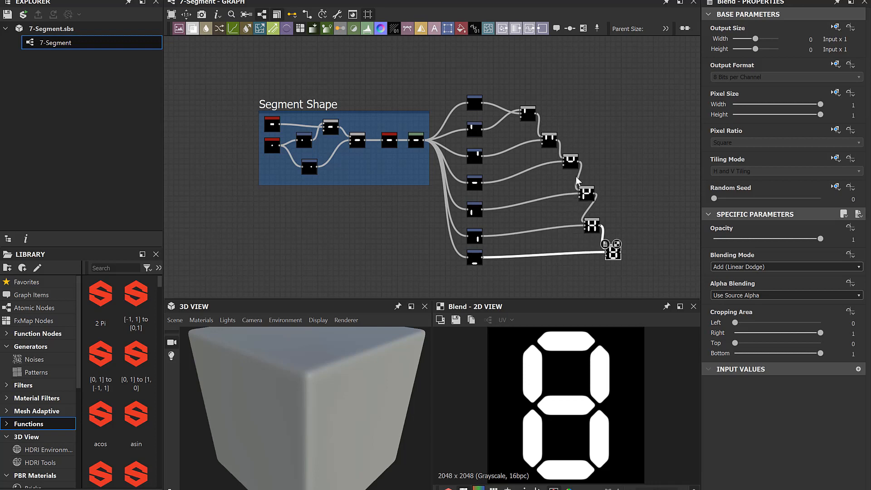
Step: Move all six Blend nodes farther right and delete the links from the seven Transformation 2D nodes to them
left_click(528, 115, "shift")
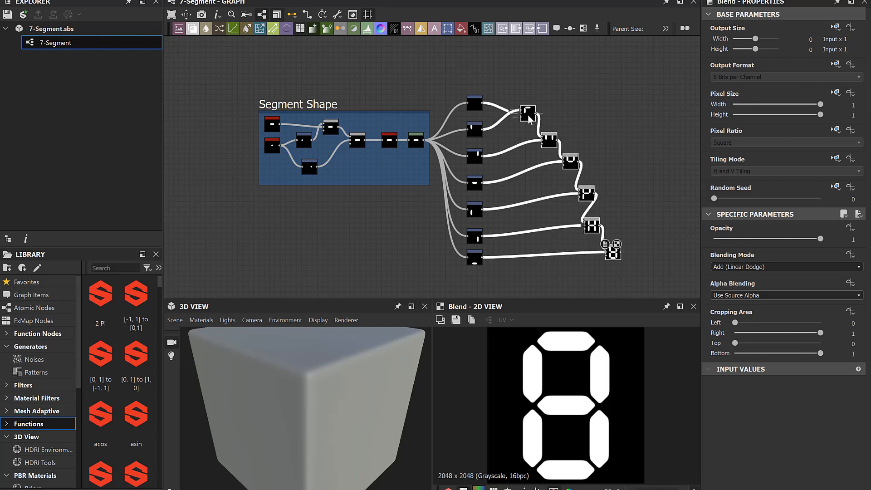
left_click_drag(529, 115, 588, 115)
left_click(521, 75)
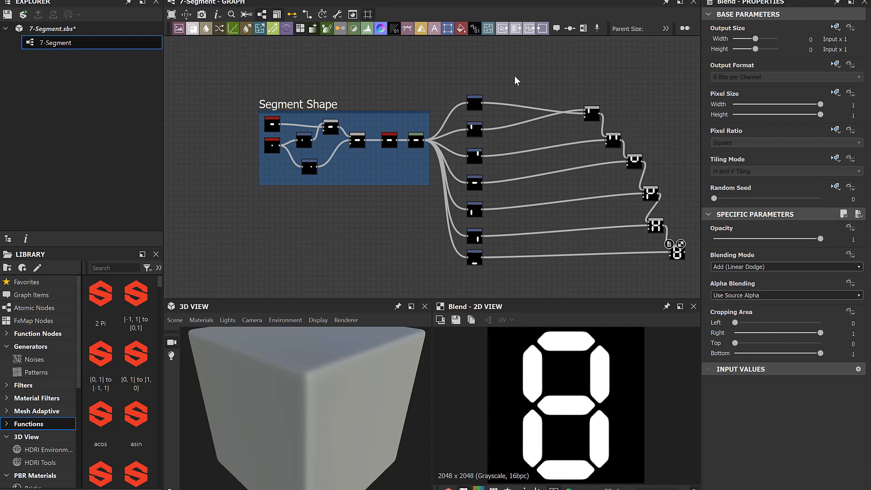
left_click_drag(512, 82, 550, 295)
key("Delete")
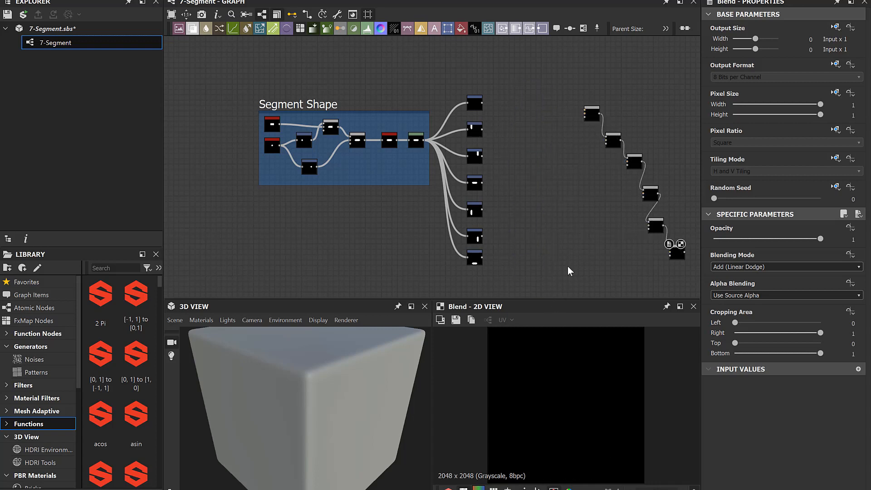
Step: Add a Gradient Map node fed by the top segment's Transformation 2D output
scroll(507, 126, "up", 2)
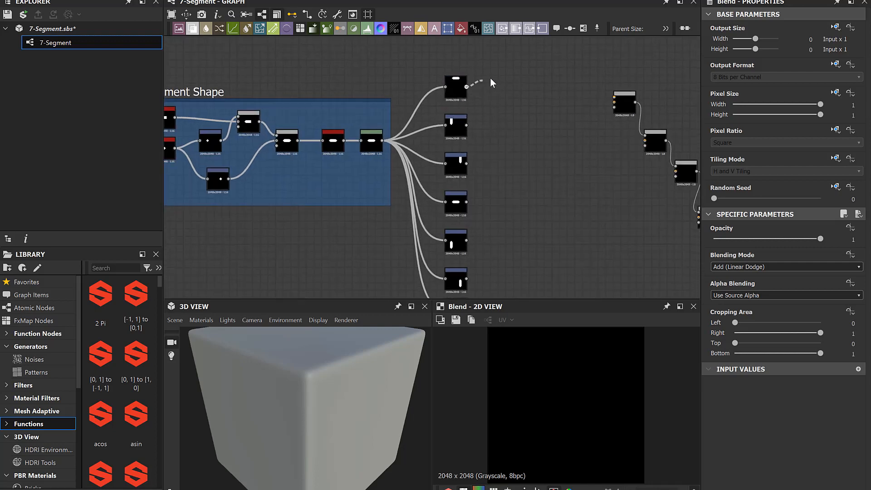
left_click_drag(504, 63, 503, 62)
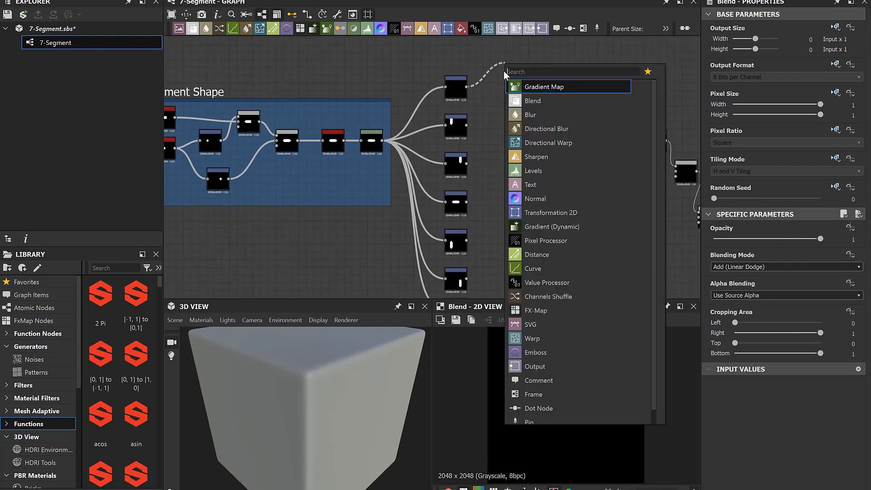
key("Return")
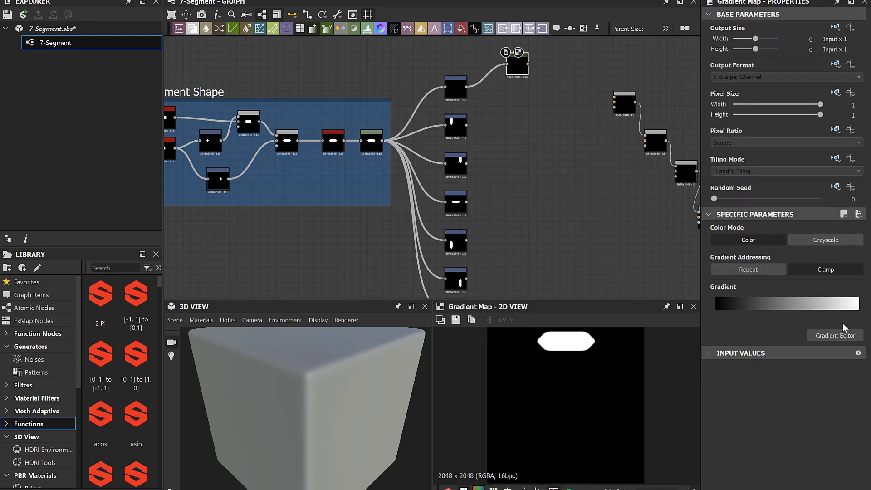
Step: Change the Gradient Map's white end key at position 1.000 to bright red
left_click(842, 336)
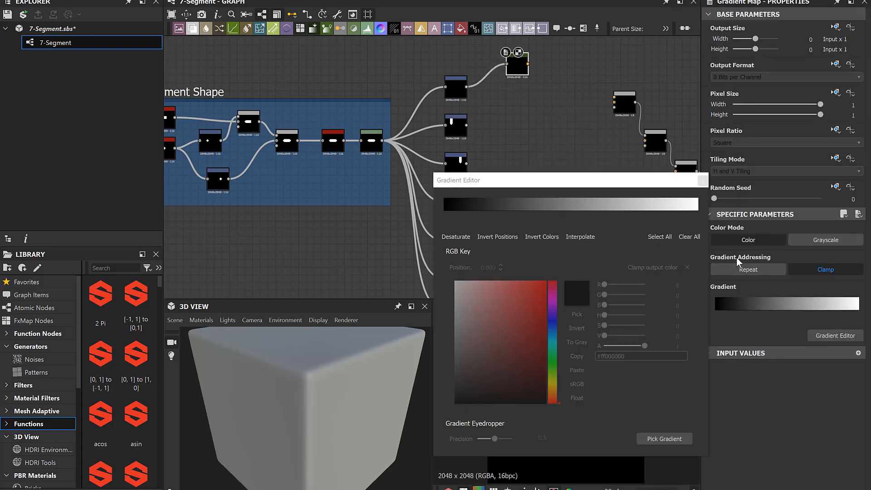
left_click(697, 209)
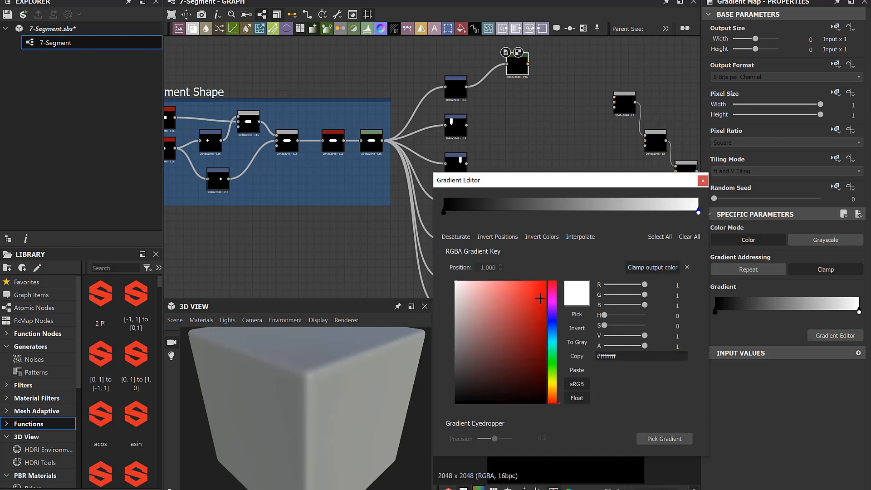
left_click_drag(540, 299, 555, 267)
left_click(702, 181)
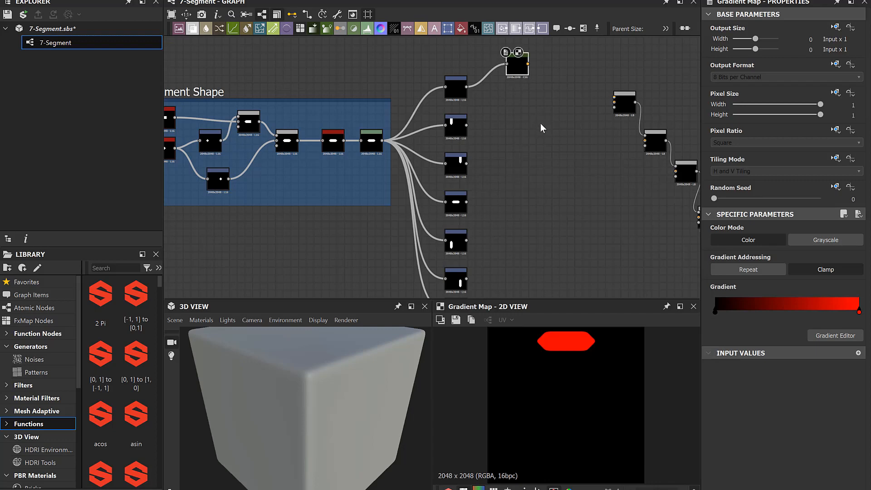
Step: Duplicate the red Gradient Map directly below the original and set the copy's end key to dark red, #ff360000
key("ctrl+d")
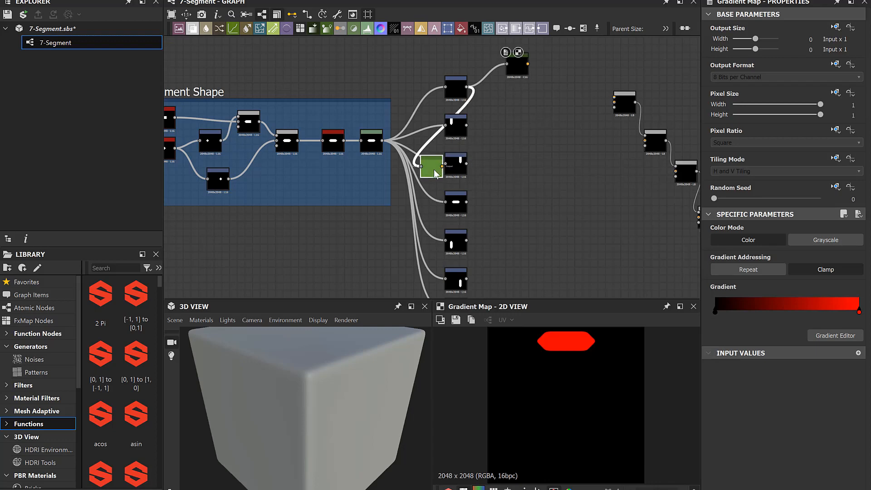
left_click_drag(439, 175, 518, 107)
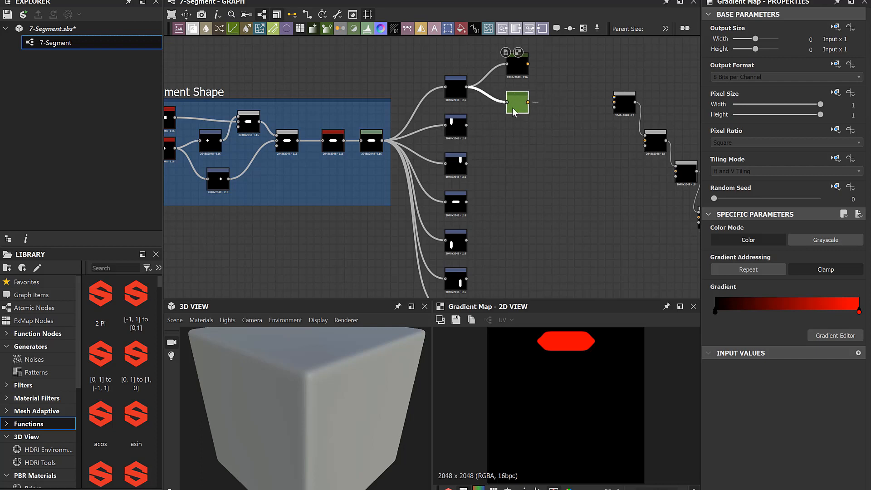
left_click(521, 95)
left_click(822, 334)
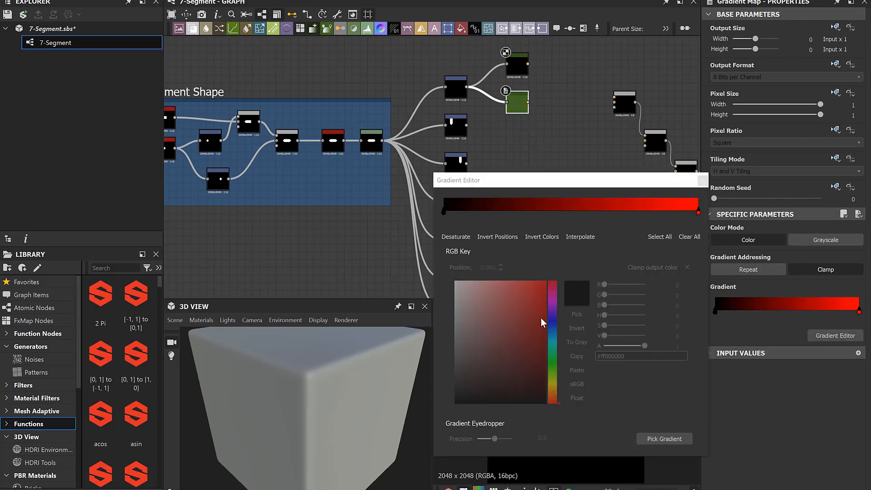
left_click(696, 214)
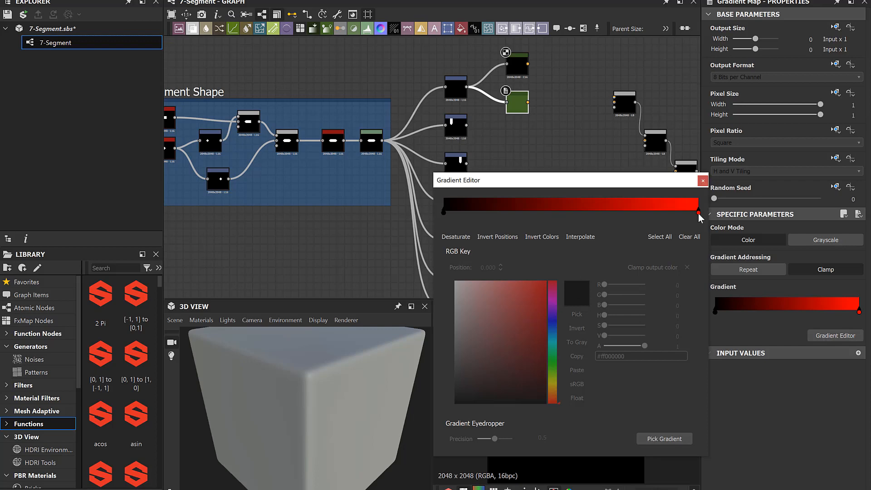
left_click(523, 301)
mouse_move(550, 347)
left_mouse_down()
mouse_move(551, 378)
mouse_move(530, 387)
left_mouse_up()
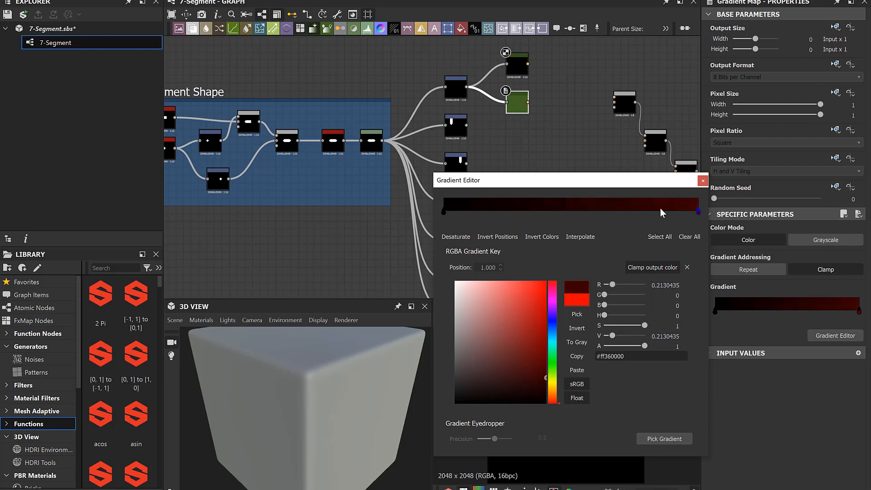
left_click(702, 181)
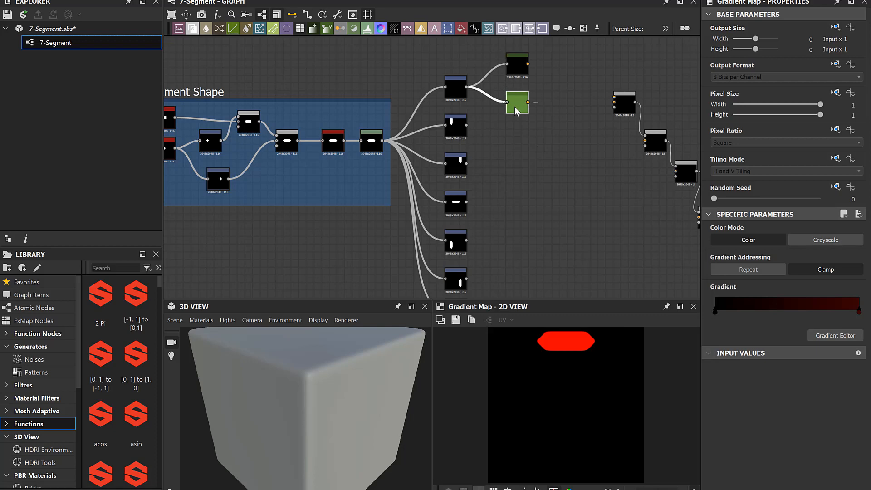
Step: Add a Switch node taking the top segment's bright-red and dark-red Gradient Maps as inputs, and connect its output to the first Blend
left_click(520, 67)
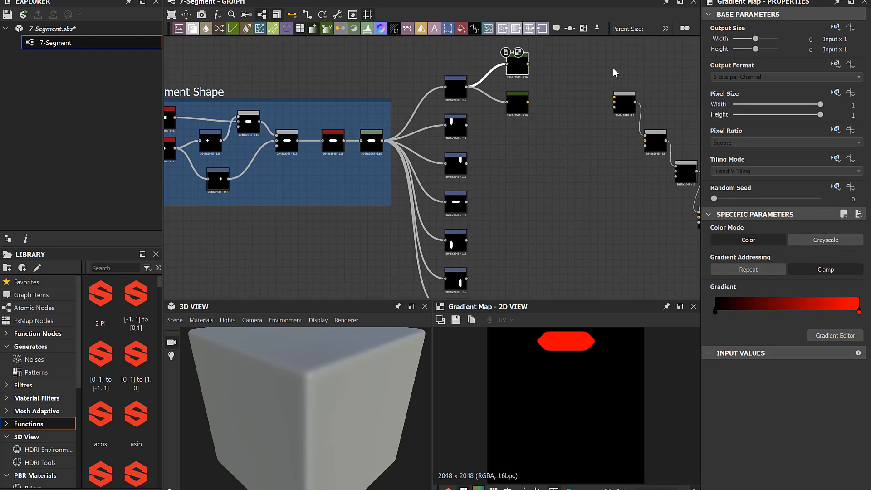
mouse_move(617, 104)
left_mouse_down()
mouse_move(607, 85)
mouse_move(622, 86)
left_mouse_up()
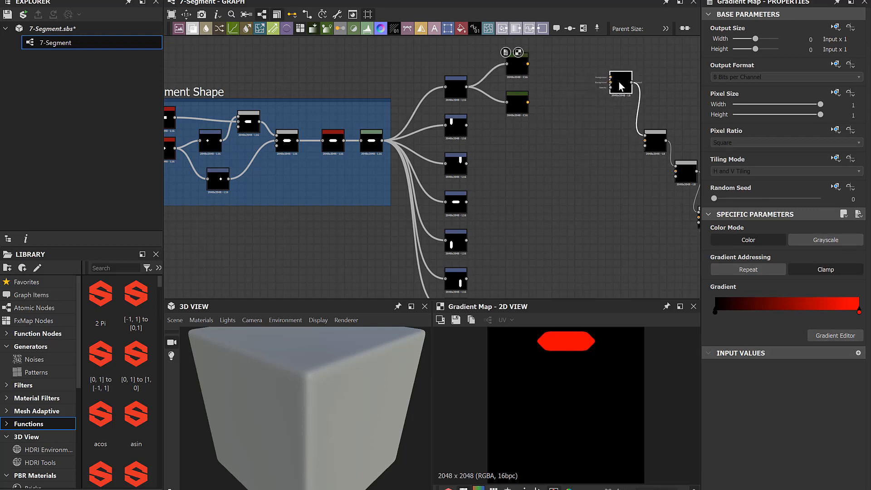
left_click(532, 88)
left_click_drag(528, 63, 559, 86)
type("sw")
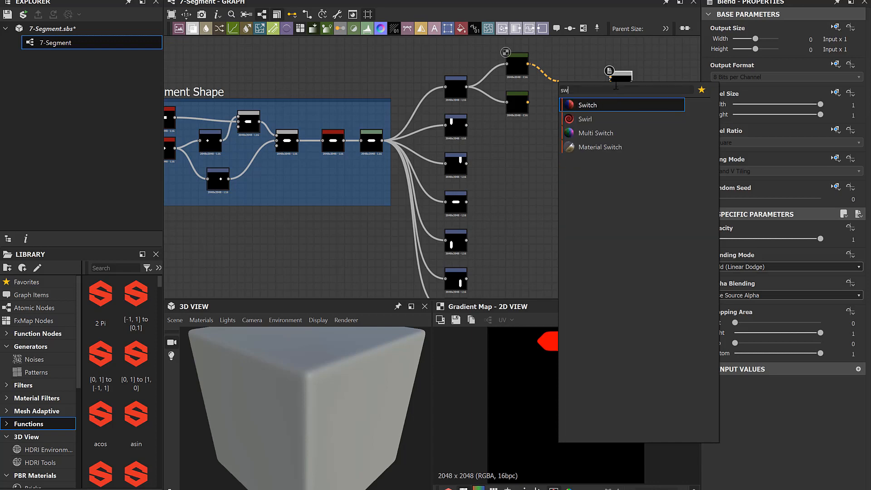
left_click(614, 99)
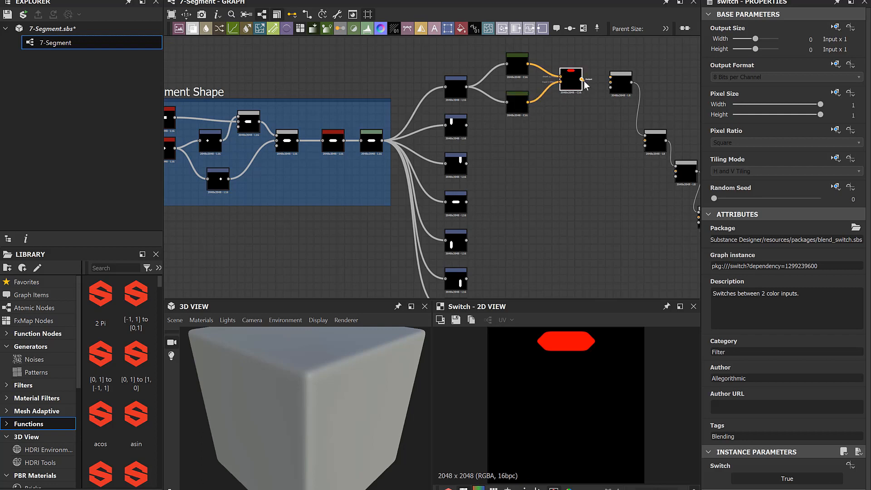
left_click_drag(611, 81, 613, 83)
Step: Spread the remaining Transformation 2D and Blend nodes downward, leaving room beside each segment for two Gradient Maps and a Switch
scroll(542, 179, "down", 4)
middle_click_drag(539, 184, 515, 156)
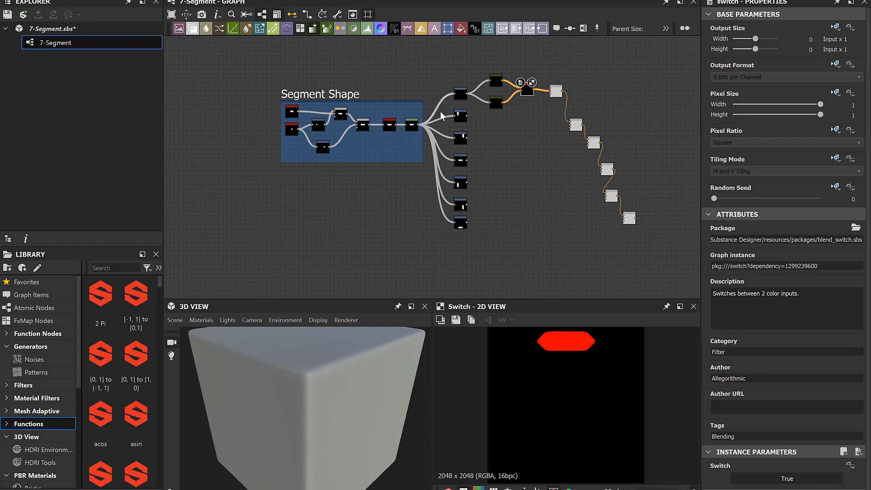
left_click_drag(440, 112, 634, 279)
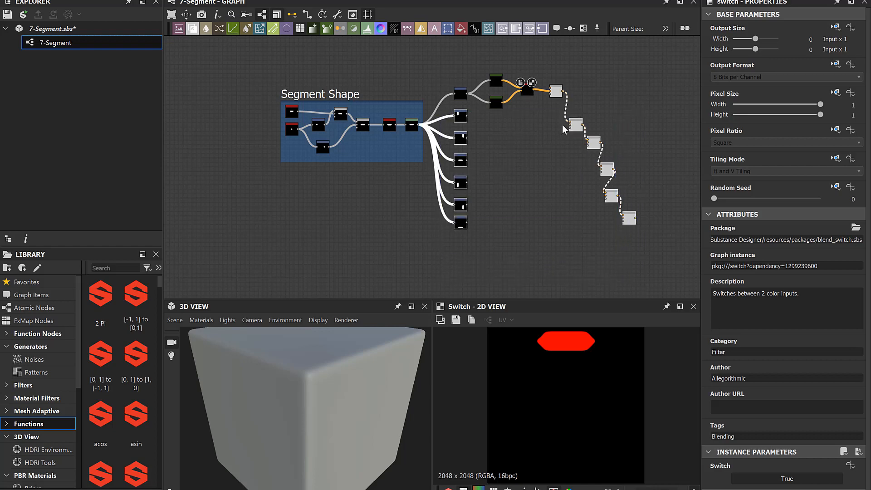
left_click_drag(581, 122, 580, 136)
left_click_drag(426, 146, 650, 267)
left_click_drag(461, 153, 462, 171)
left_click_drag(419, 182, 651, 305)
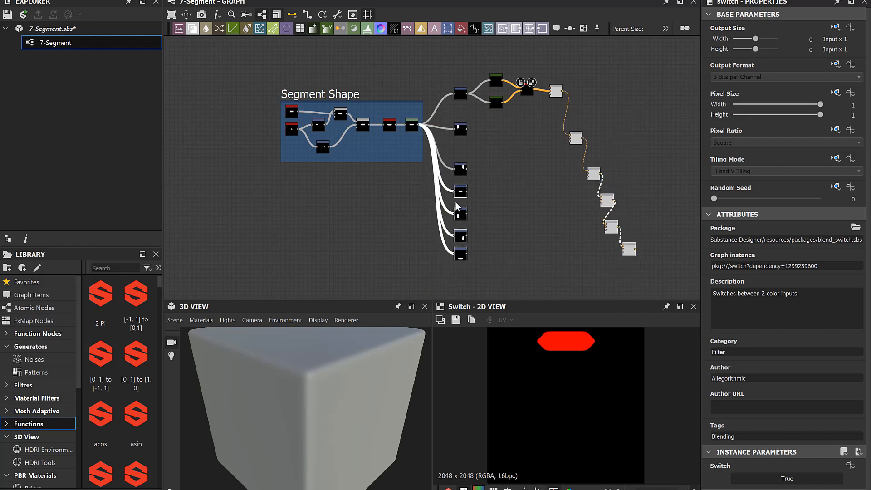
left_click_drag(462, 193, 461, 207)
middle_click_drag(430, 222, 423, 132)
left_click_drag(416, 125, 666, 246)
left_click_drag(452, 138, 453, 150)
left_click_drag(420, 161, 648, 227)
left_click_drag(453, 173, 453, 184)
left_click_drag(420, 192, 649, 240)
left_click_drag(452, 206, 451, 213)
Step: Copy the two Gradient Maps and Switch beside the upper-left segment and feed the bright-red map from its Transformation 2D node
middle_click_drag(482, 142, 494, 248)
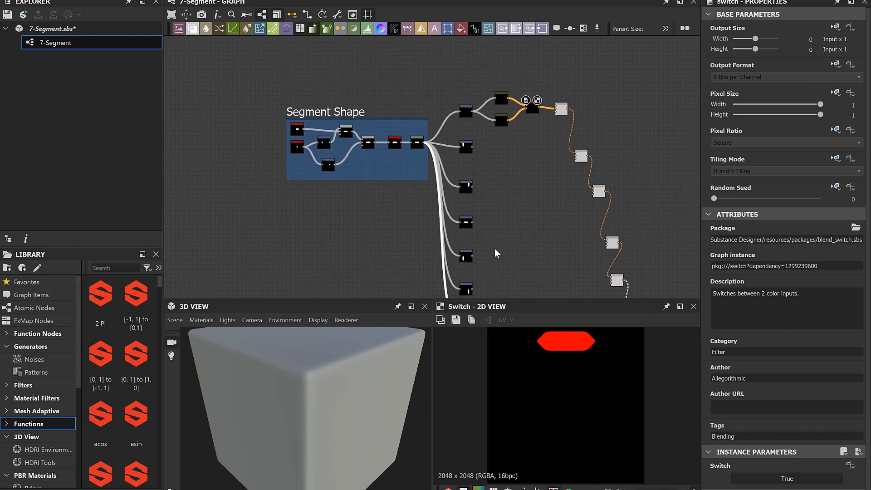
scroll(493, 195, "up", 1)
scroll(493, 194, "up", 2)
middle_click_drag(506, 214, 483, 265)
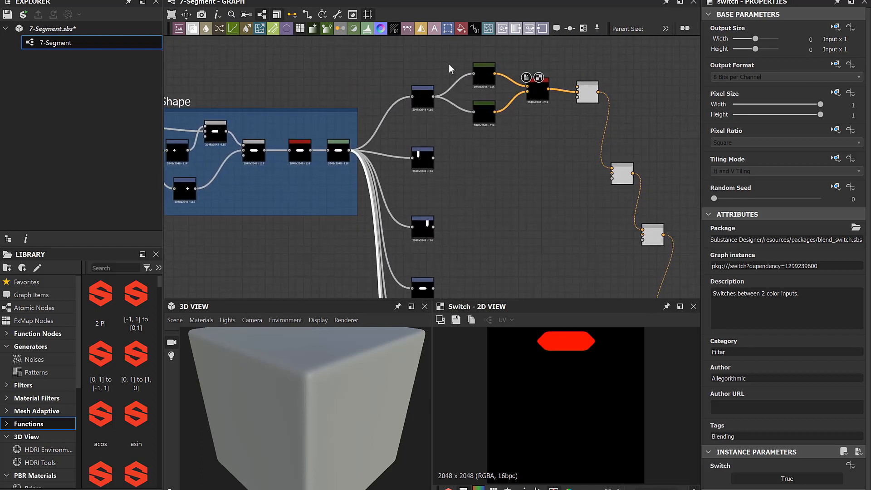
left_click_drag(451, 54, 562, 128)
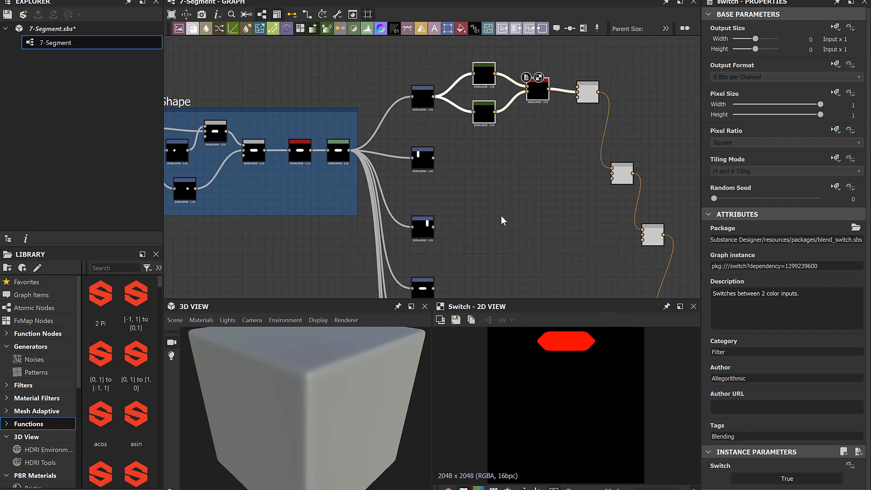
key("ctrl+d")
key("Delete")
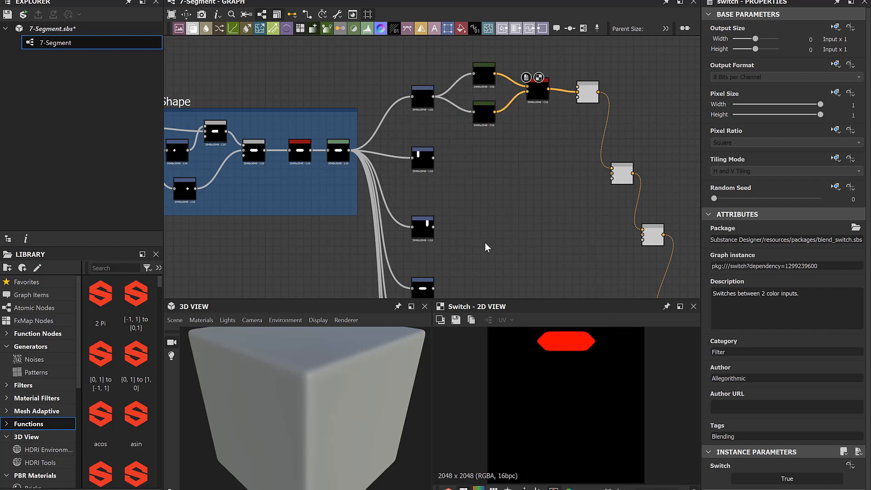
key("ctrl+v")
left_click_drag(393, 138, 472, 138)
mouse_move(419, 164)
left_mouse_down()
mouse_move(420, 174)
mouse_move(419, 166)
left_mouse_up()
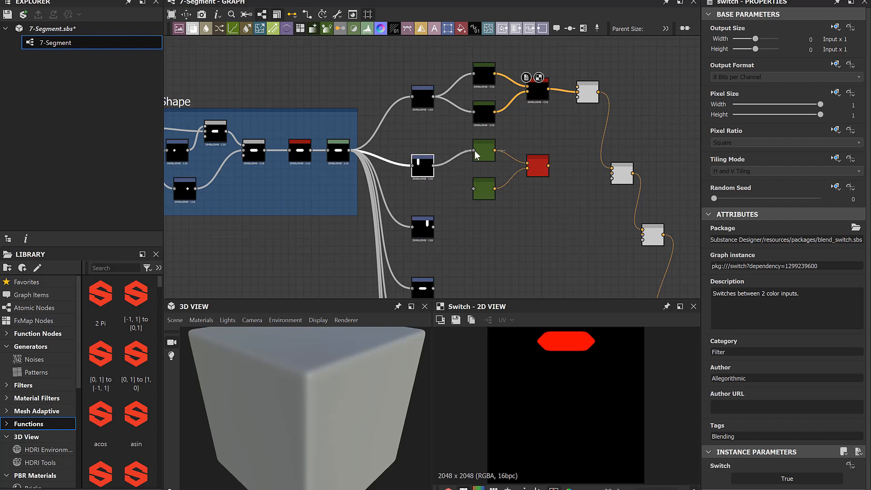
Step: Feed the upper-left segment into its dark-red Gradient Map, connect its Switch to the first Blend, and move that Blend down
left_click_drag(433, 166, 474, 189)
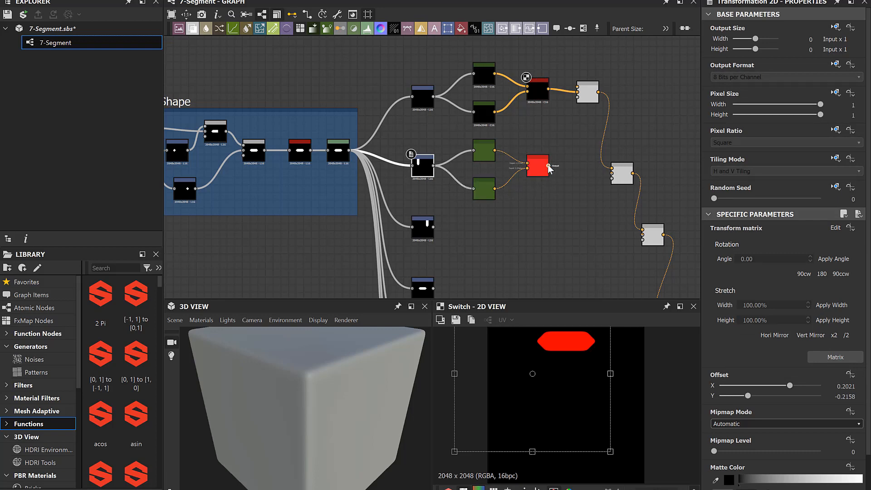
left_click_drag(548, 166, 578, 93)
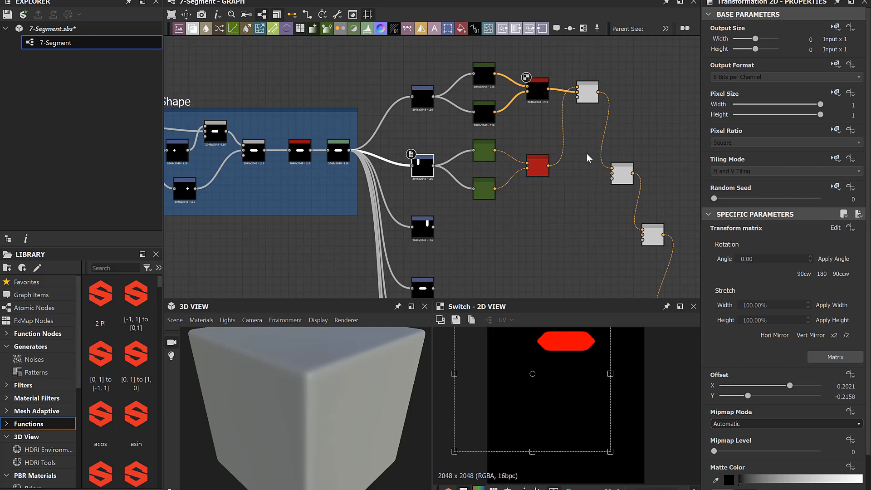
left_click(580, 99)
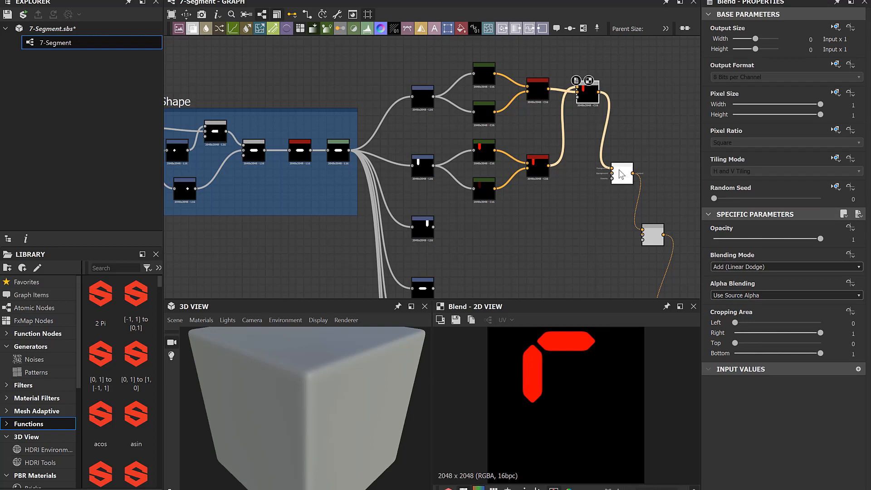
left_click_drag(587, 102, 587, 136)
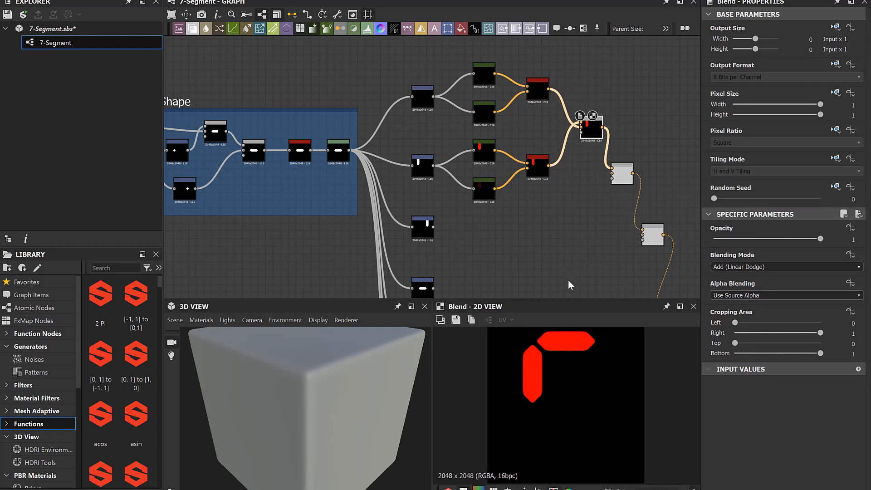
Step: Paste the Gradient Map pair and Switch beside the upper-right segment, feed both maps from it, and connect the Switch to the second Blend
middle_click_drag(570, 284, 562, 196)
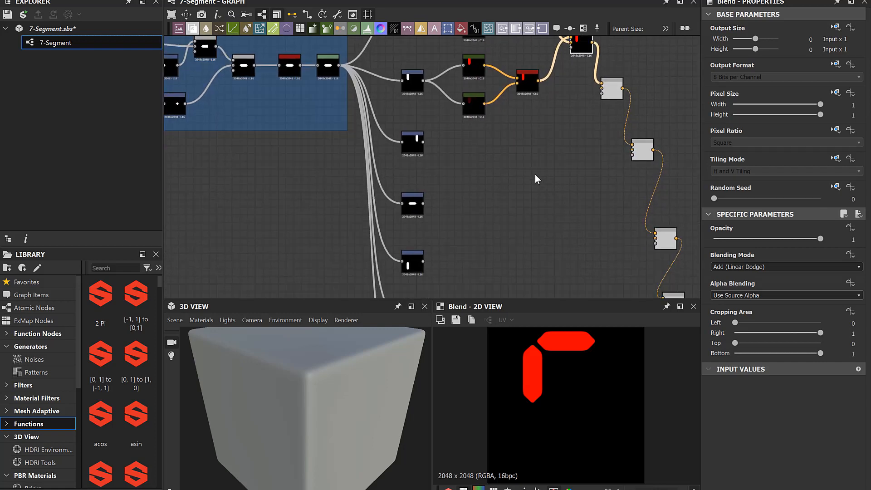
key("ctrl+v")
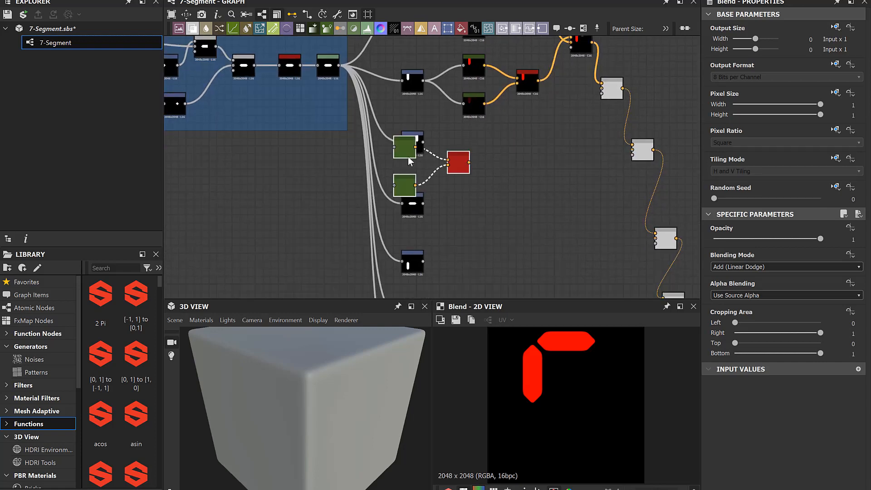
left_click_drag(408, 156, 477, 148)
left_click_drag(408, 146, 408, 160)
left_click_drag(423, 157, 463, 138)
left_click_drag(423, 157, 463, 176)
left_click_drag(538, 154, 587, 126)
Step: Paste another Gradient Map pair and Switch for the middle segment and connect them between its Transformation 2D and the third Blend
middle_click_drag(508, 207, 507, 155)
key("ctrl+v")
left_click_drag(537, 175, 594, 136)
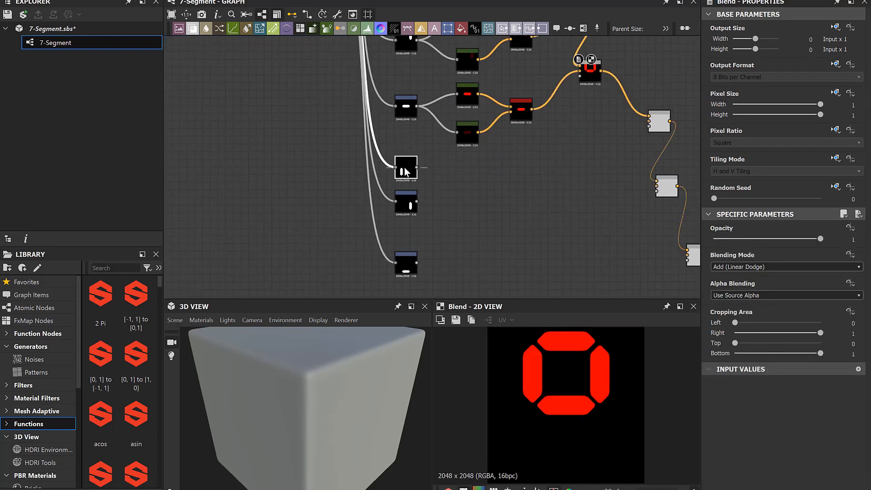
Step: Paste the Gradient Map pair and Switch for the lower-left segment, wire them from its Transformation 2D, and connect the Switch to the fourth Blend
key("ctrl+v")
left_click_drag(403, 152, 463, 174)
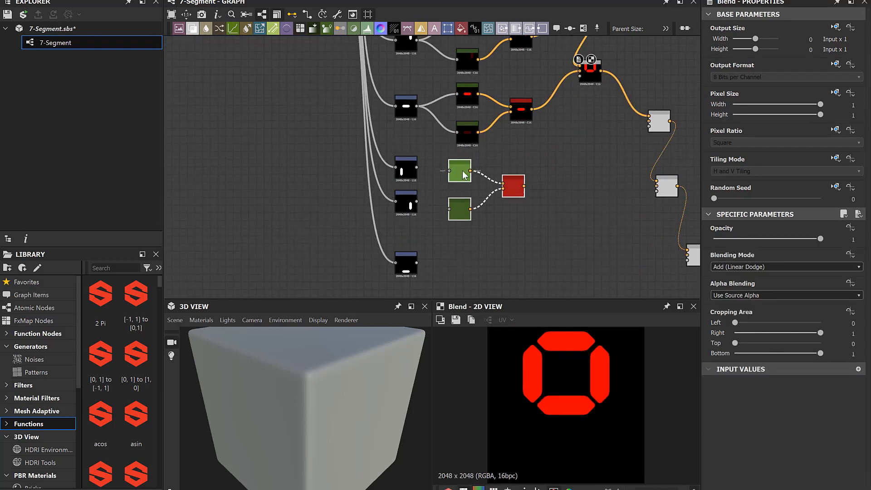
left_click_drag(407, 203, 407, 234)
left_click_drag(412, 172, 456, 171)
left_click_drag(416, 190, 457, 209)
left_click_drag(532, 186, 648, 121)
left_click_drag(657, 122, 601, 151)
Step: Move the last two Transformation 2D nodes down and paste a Gradient Map pair and Switch wired to the lower-right segment
middle_click_drag(571, 262, 560, 188)
left_click_drag(424, 215, 389, 161)
left_click_drag(398, 158, 398, 196)
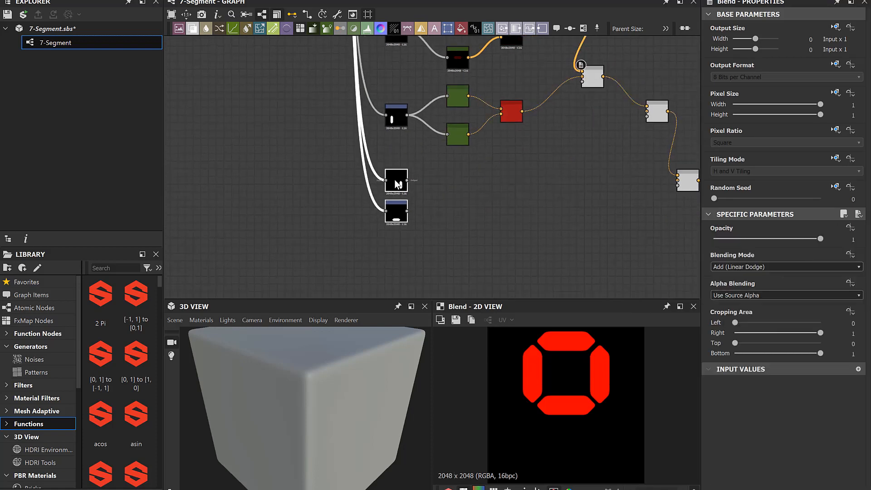
key("ctrl+v")
left_click_drag(434, 164, 450, 167)
left_click_drag(406, 195, 447, 173)
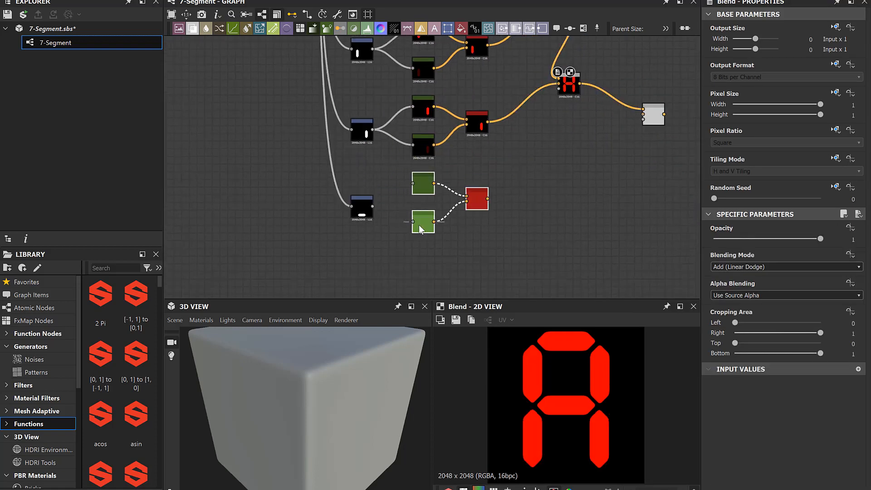
Step: Connect the bottom segment's Gradient Map pair and Switch to the last Blend and save the package
left_click_drag(487, 198, 595, 164)
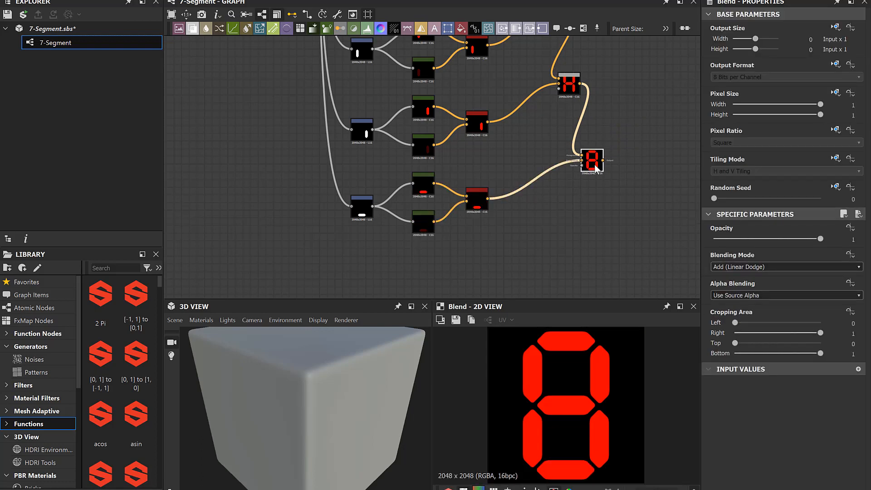
scroll(466, 120, "down", 5)
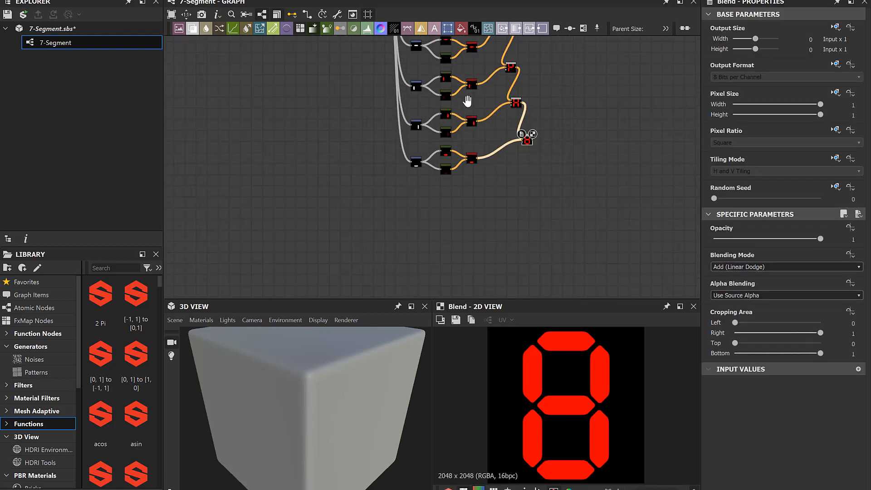
left_click(514, 140)
Step: Toggle the top segment's Switch parameter to False and back to True to compare its dark-red and bright-red versions
scroll(510, 94, "up", 5)
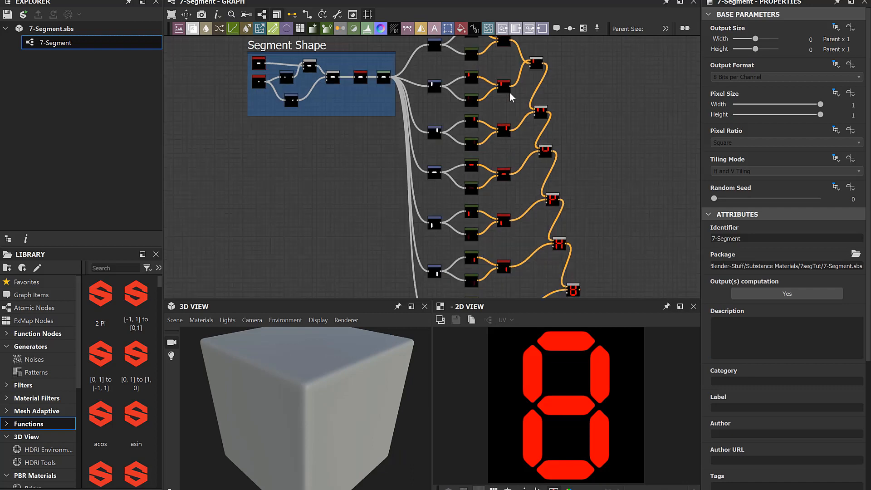
middle_click_drag(508, 186, 502, 255)
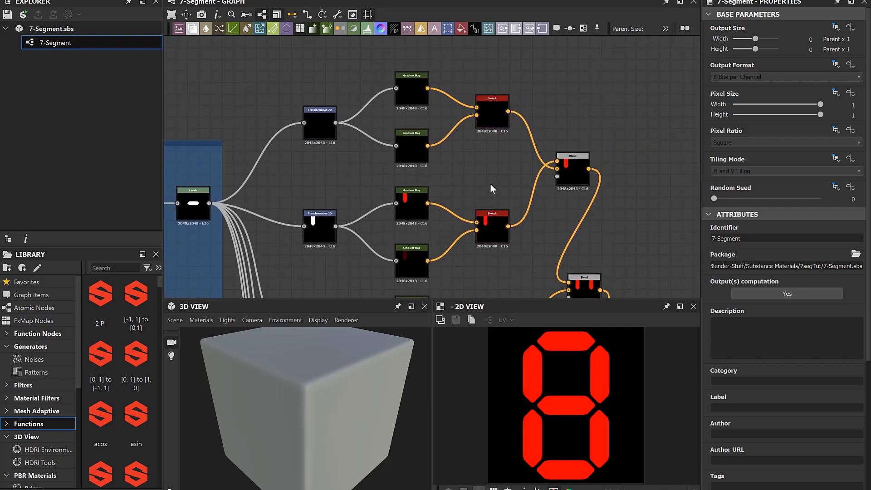
scroll(491, 186, "up", 3)
middle_click_drag(464, 118, 506, 202)
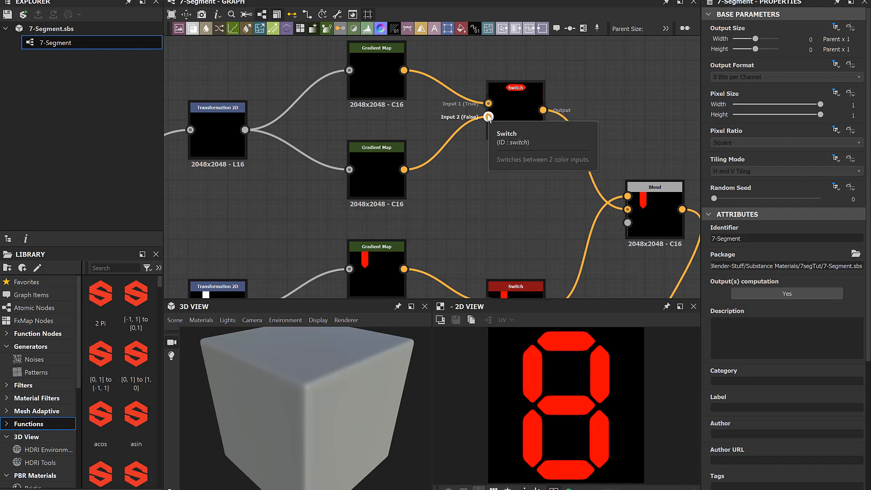
double_click(509, 104)
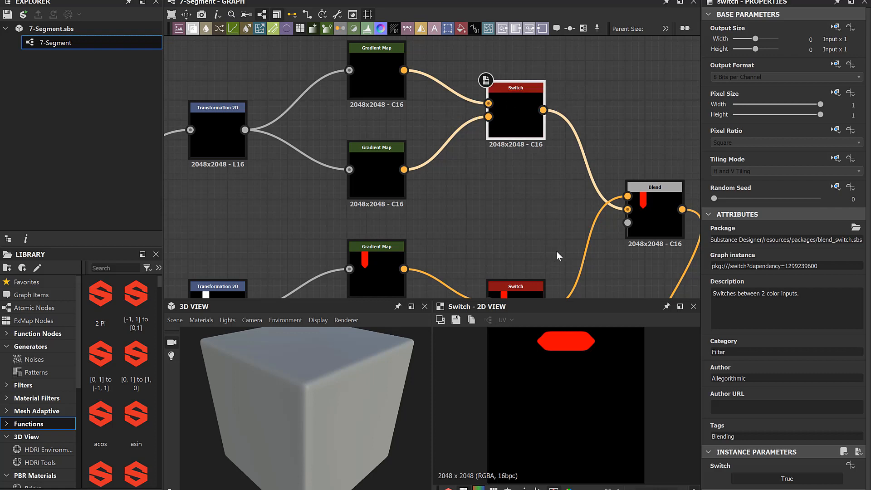
scroll(774, 439, "down", 1)
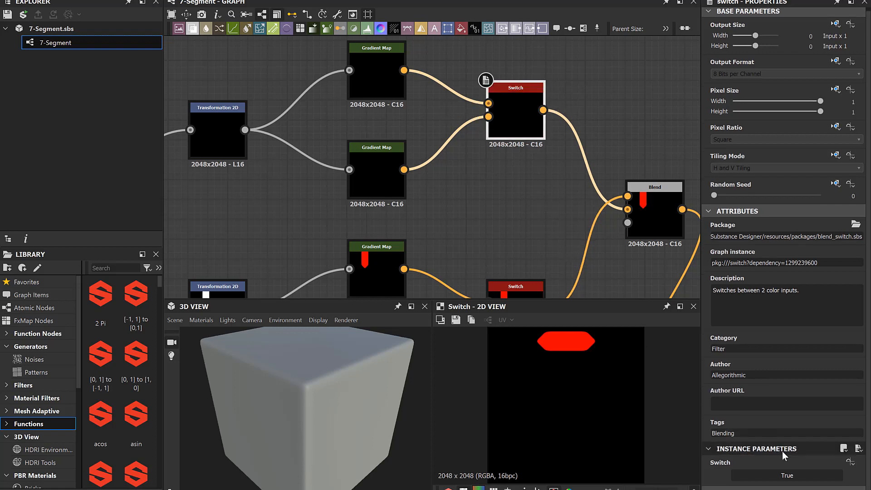
left_click(786, 476)
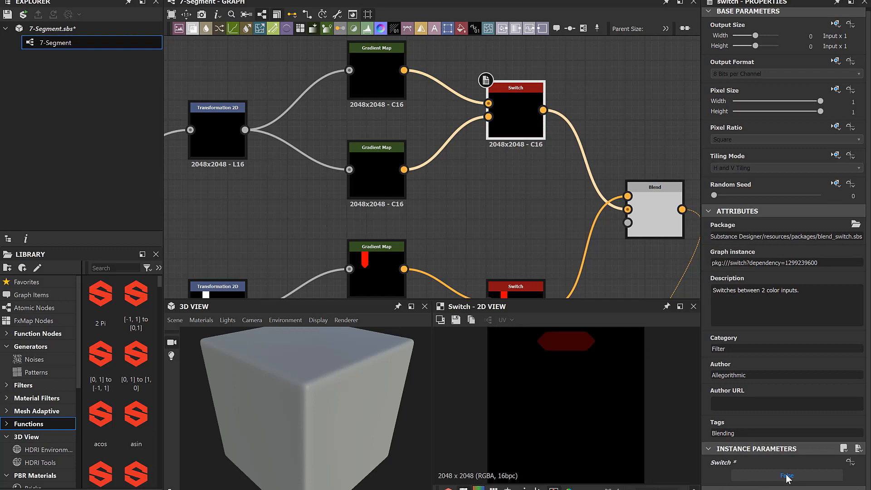
left_click(786, 476)
Step: Add an Output node fed by the last Blend and add a usage item to its integration attributes
scroll(585, 246, "down", 6)
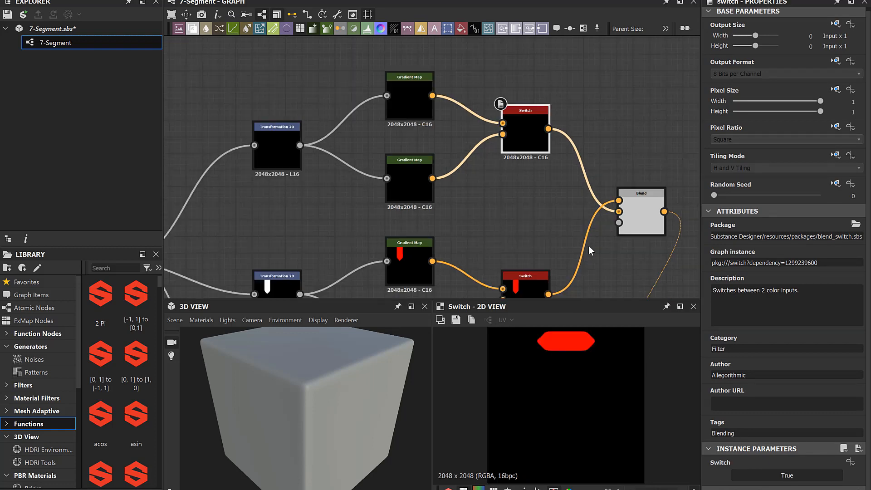
middle_click_drag(479, 86, 436, 45)
scroll(512, 165, "down", 3)
middle_click_drag(532, 179, 492, 101)
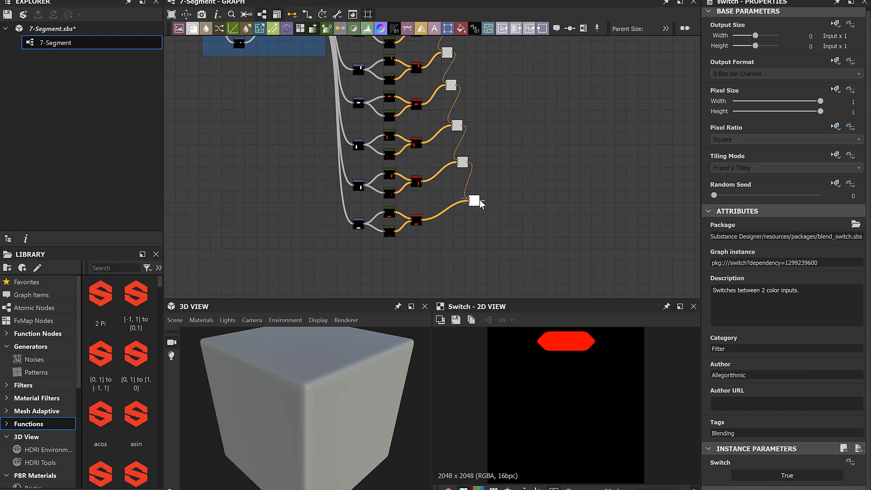
left_click_drag(479, 202, 538, 191)
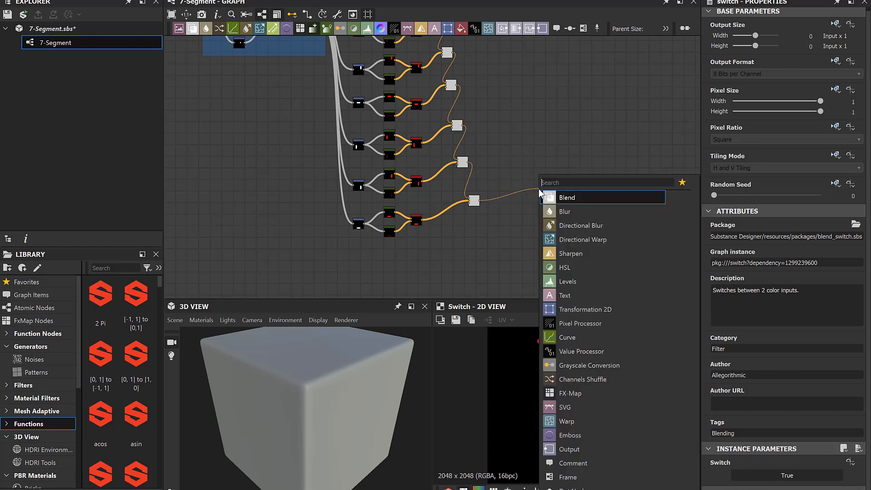
type("out")
left_click(559, 196)
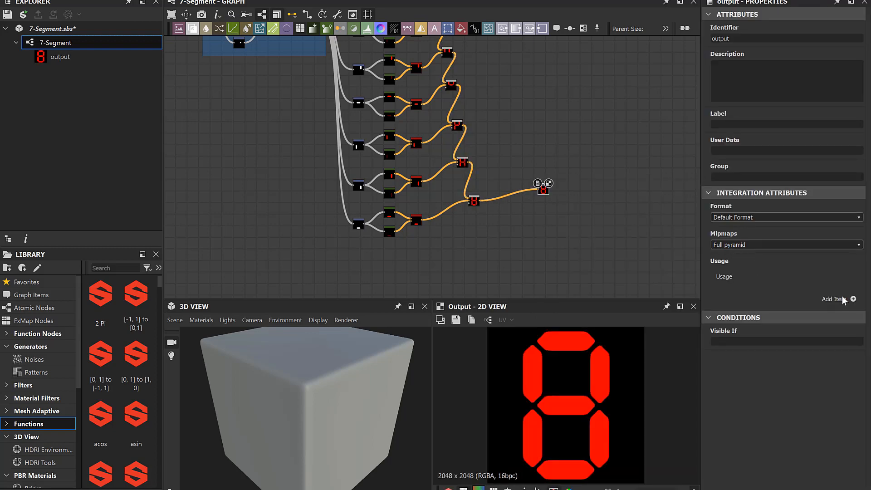
left_click(852, 299)
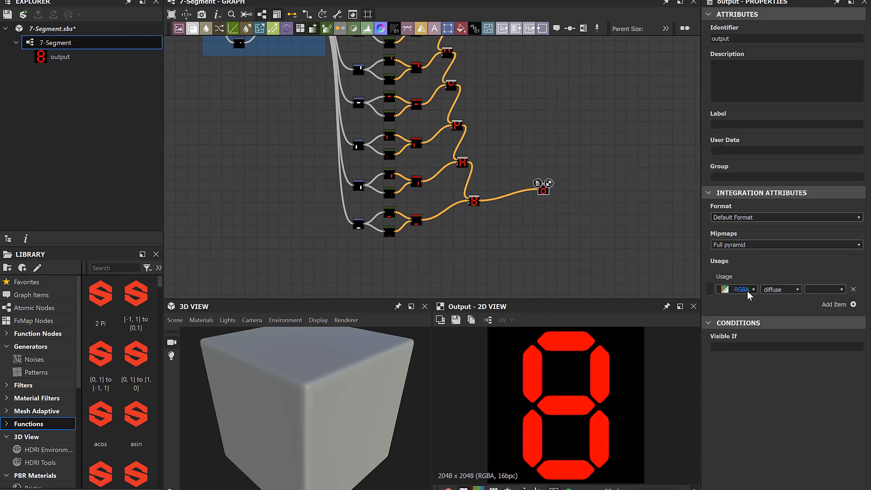
Step: Set the Output node's usage to emissive with the sRGB color space
double_click(779, 290)
left_click(796, 289)
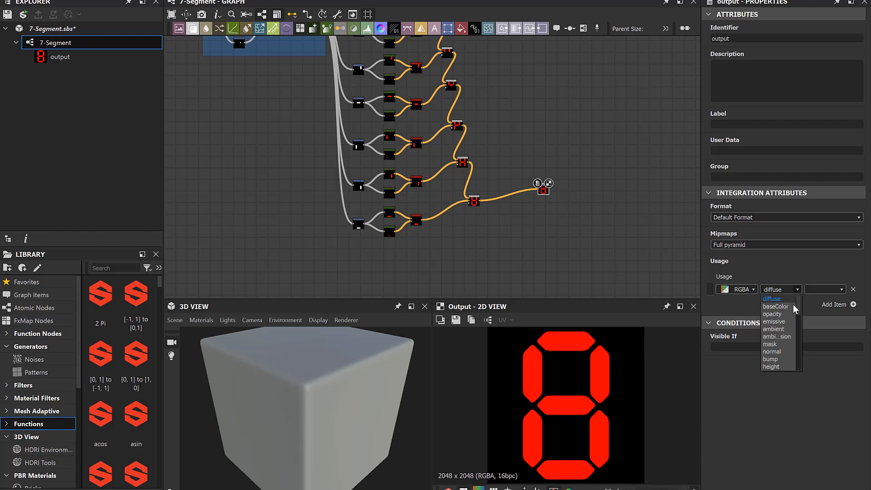
left_click(776, 322)
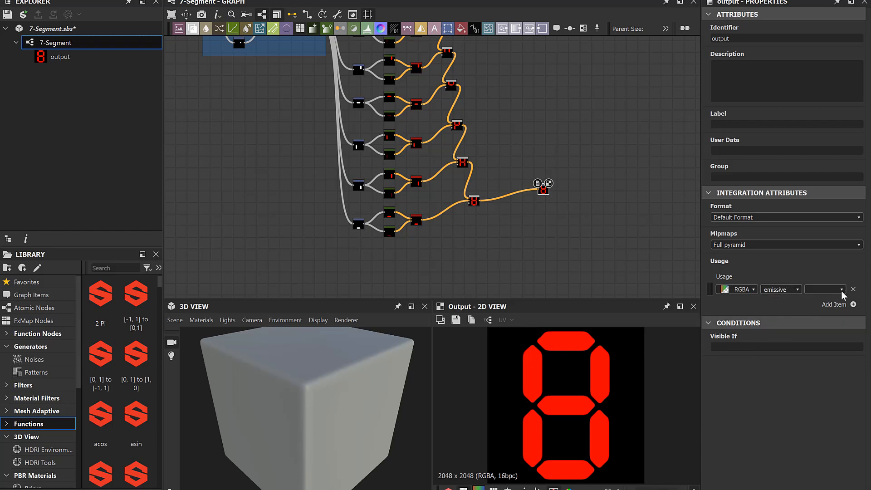
left_click(841, 289)
left_click(829, 306)
Step: Show the Output node in the 3D view as the Emissive channel
left_click(543, 189)
right_click(547, 191)
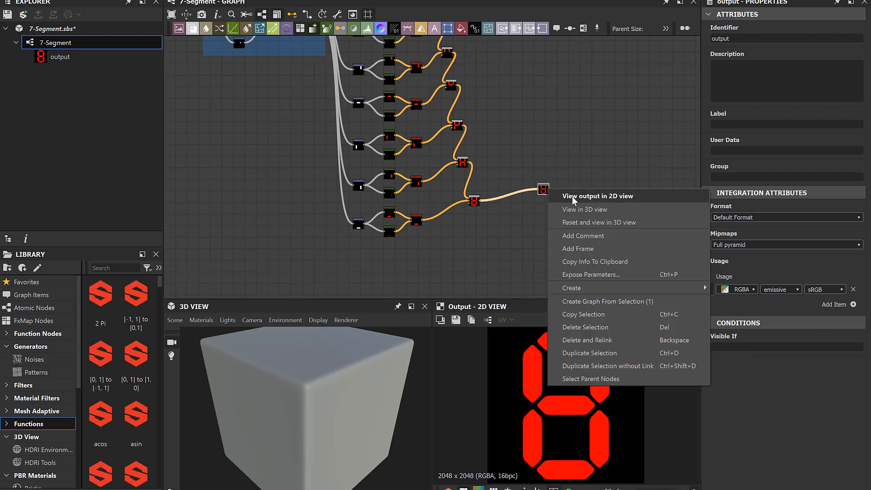
left_click(577, 207)
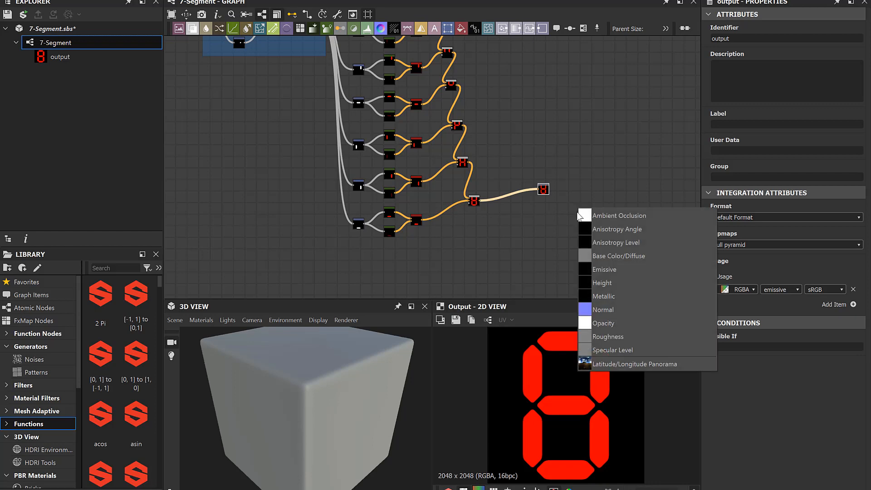
left_click(604, 268)
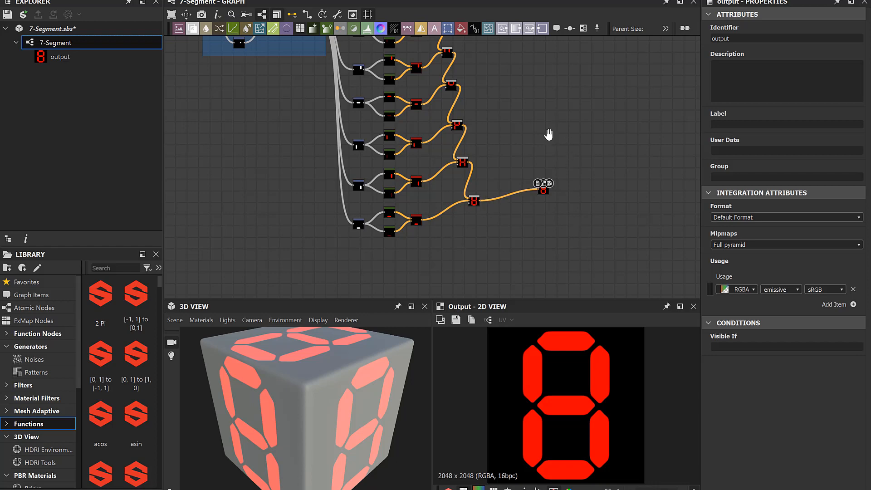
Step: Add a Base Material node to the graph above the Output node
middle_click_drag(550, 134, 547, 164)
right_click(544, 154)
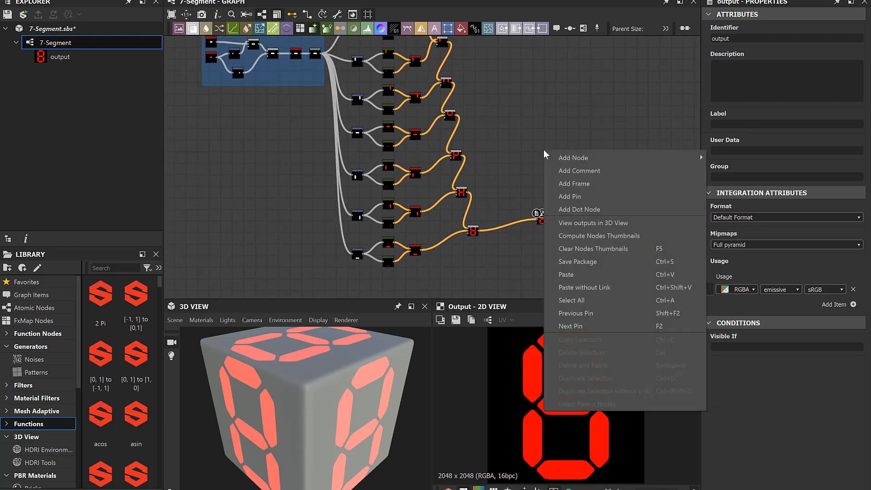
left_click(534, 148)
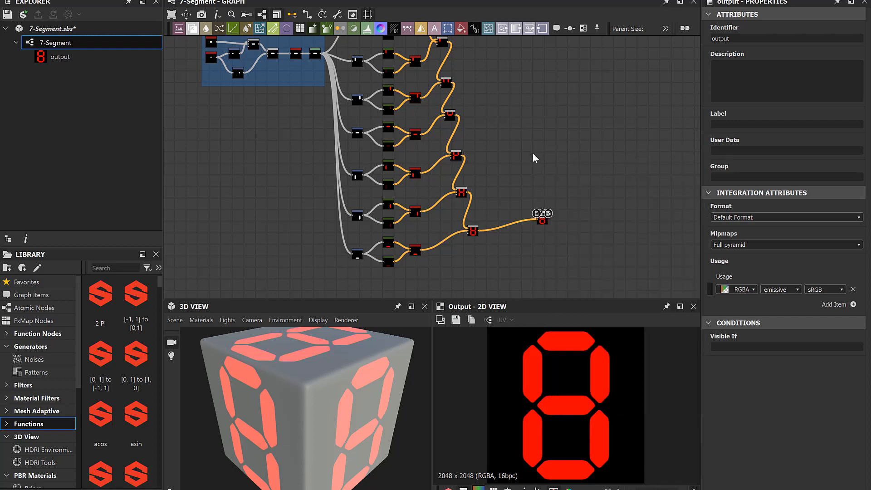
key("space")
type("base")
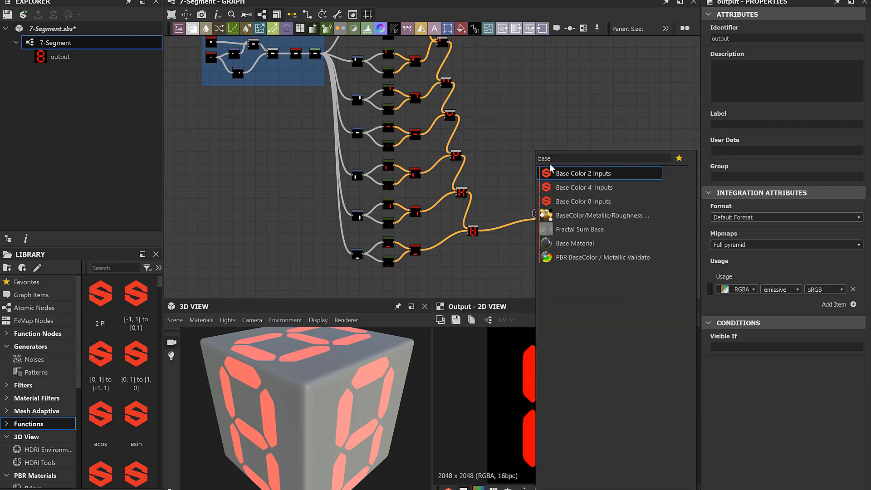
left_click(581, 240)
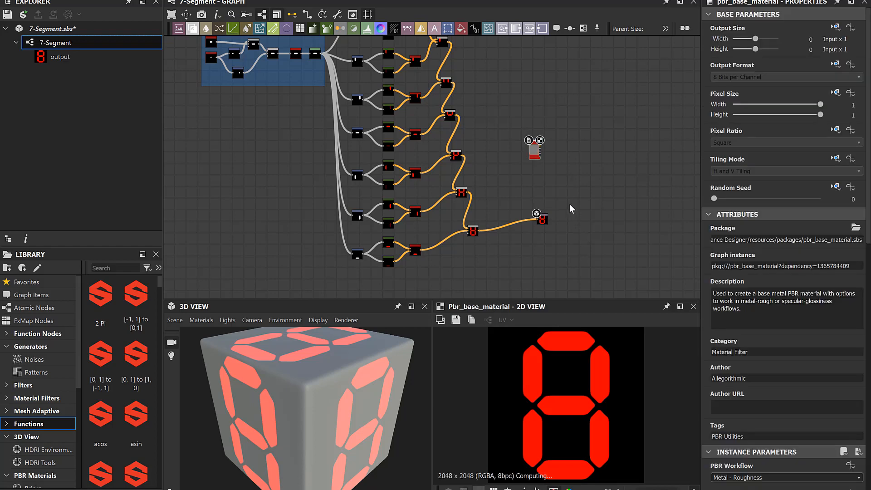
scroll(517, 168, "up", 4)
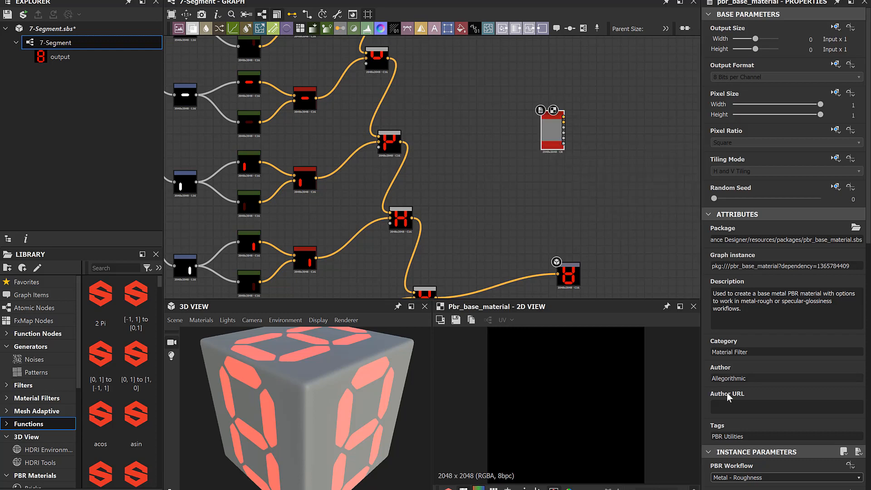
Step: Enable the Base Material's user-defined Base Color map and connect the last Blend to its new input
scroll(728, 394, "down", 5)
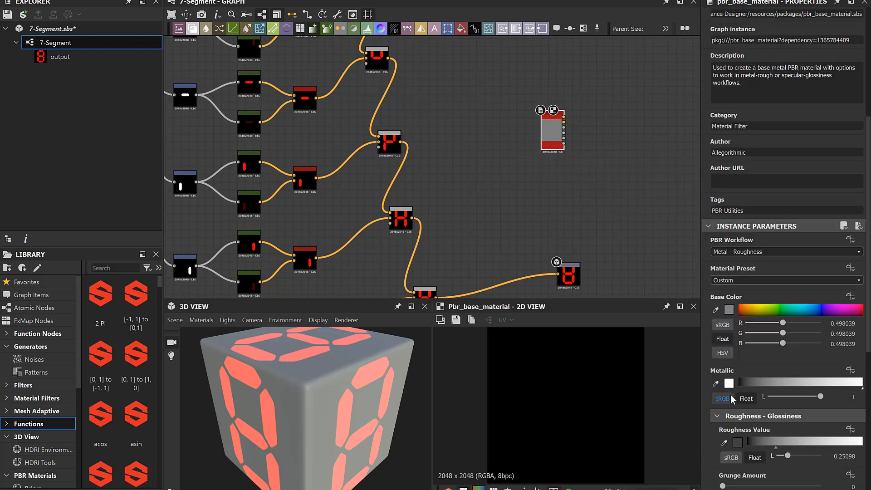
scroll(741, 401, "down", 5)
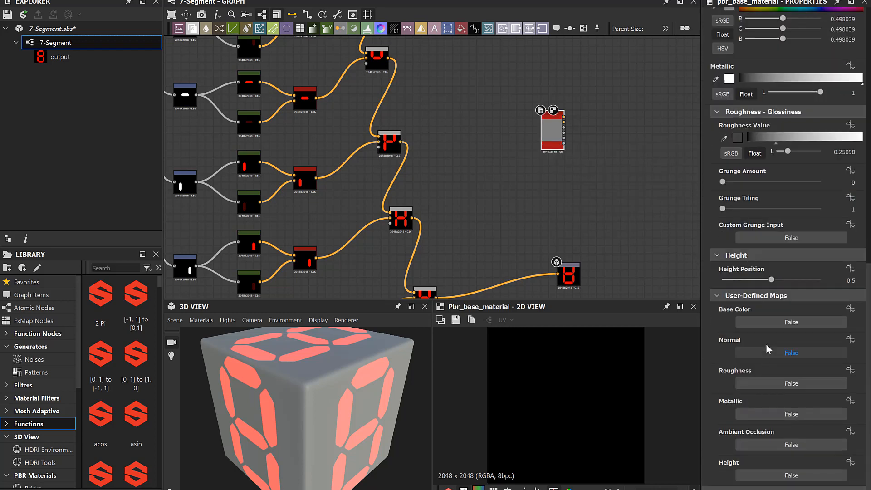
left_click(780, 317)
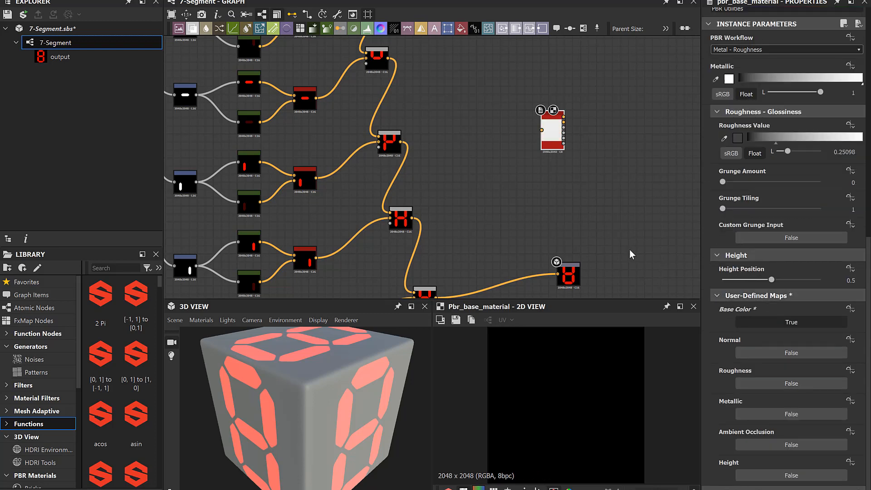
middle_click_drag(499, 164, 501, 117)
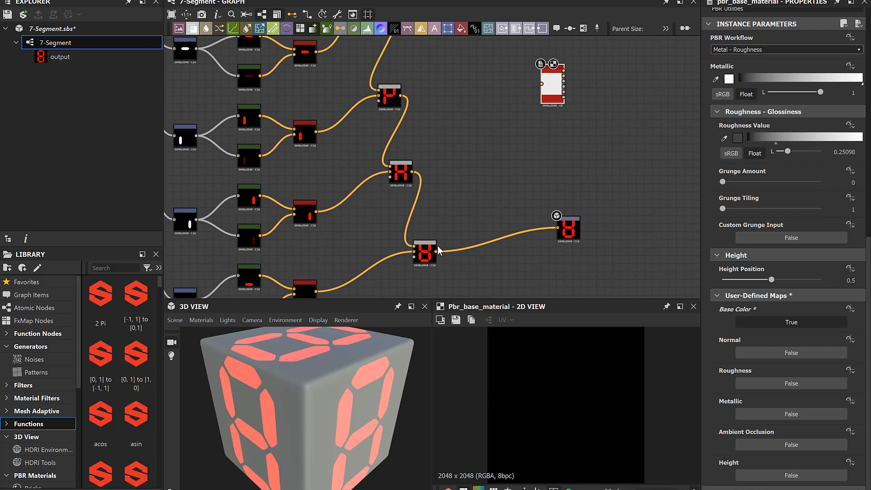
left_click_drag(436, 251, 541, 84)
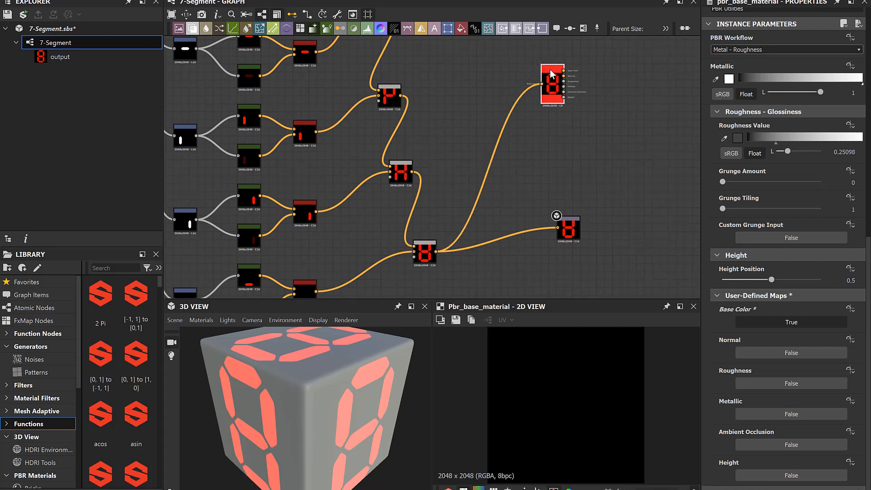
Step: Show the Base Material in the 3D view and move the node slightly closer to the Output node
right_click(552, 74)
left_click(566, 92)
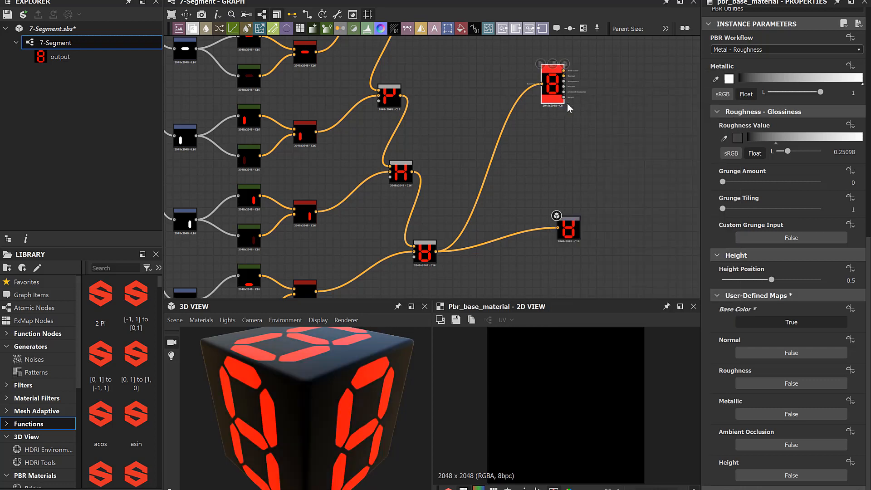
middle_click_drag(532, 169, 506, 215)
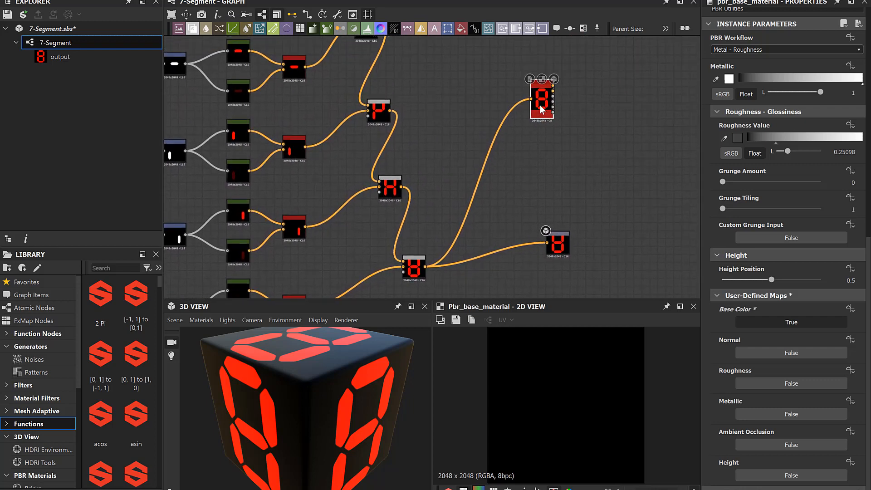
left_click(540, 97)
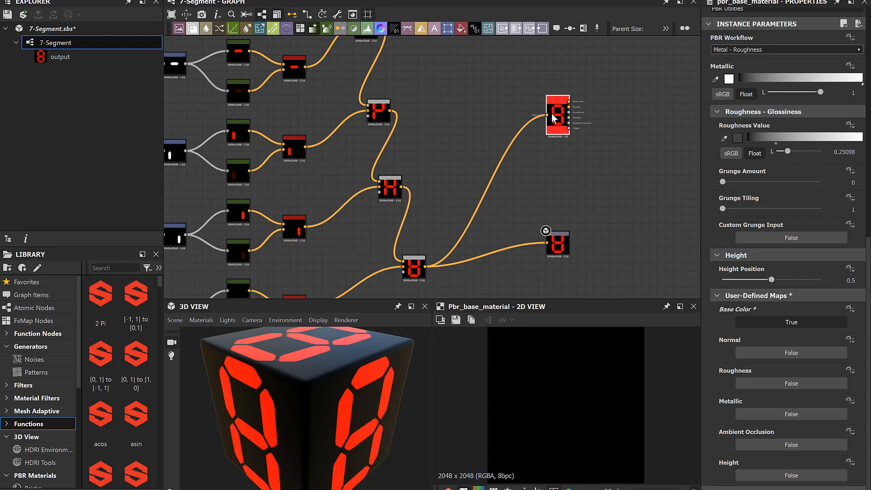
left_click_drag(551, 113, 555, 114)
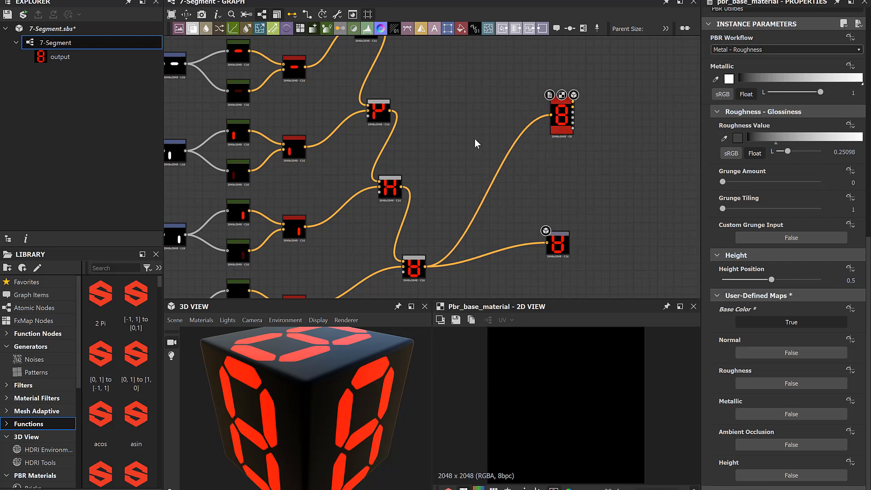
Step: Display the emissive Output node in the 2D view
scroll(467, 147, "down", 3)
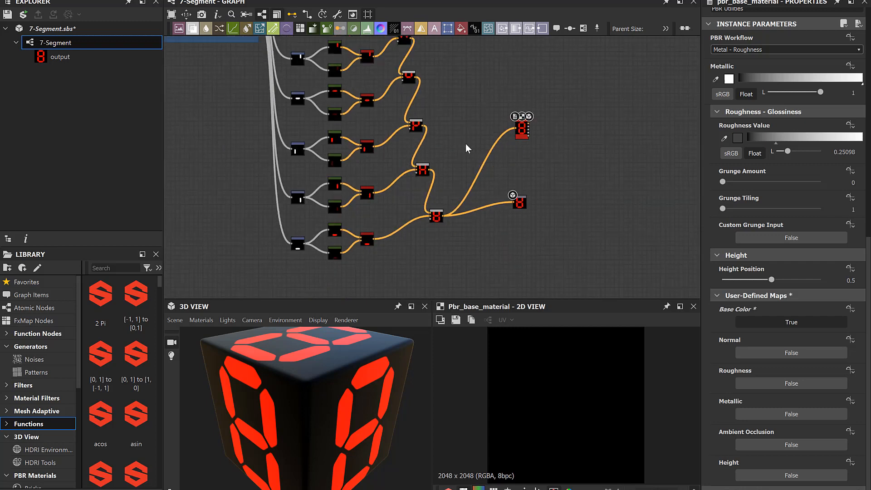
double_click(519, 203)
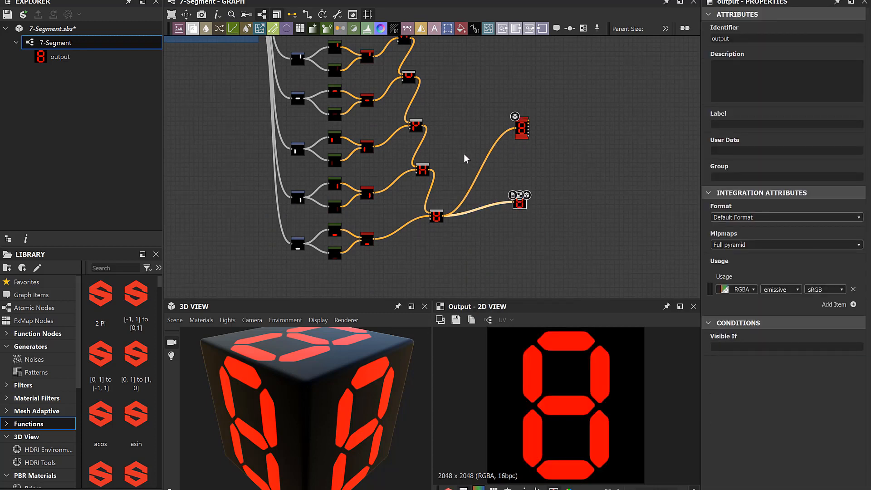
middle_click_drag(464, 154, 522, 171)
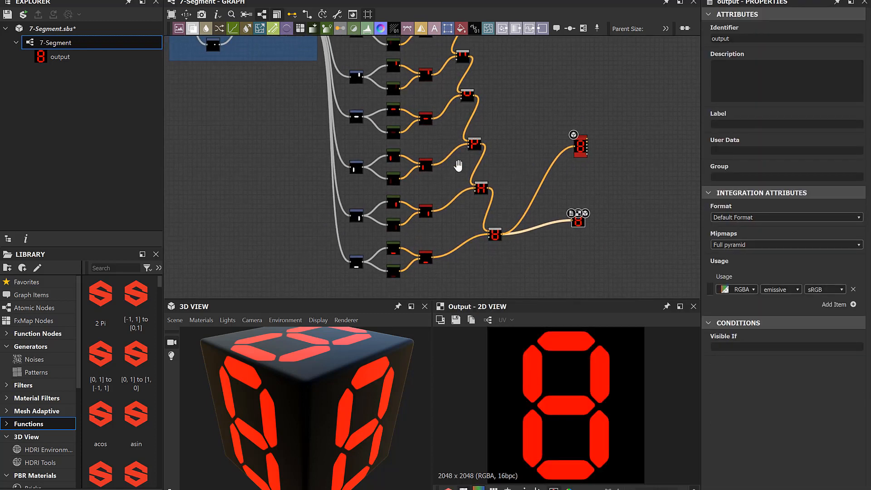
Step: Toggle the top segment's Switch parameter to False and back to True to check the effect in the 2D and 3D views
middle_click_drag(463, 165, 472, 218)
scroll(439, 132, "up", 4)
middle_click_drag(431, 122, 439, 156)
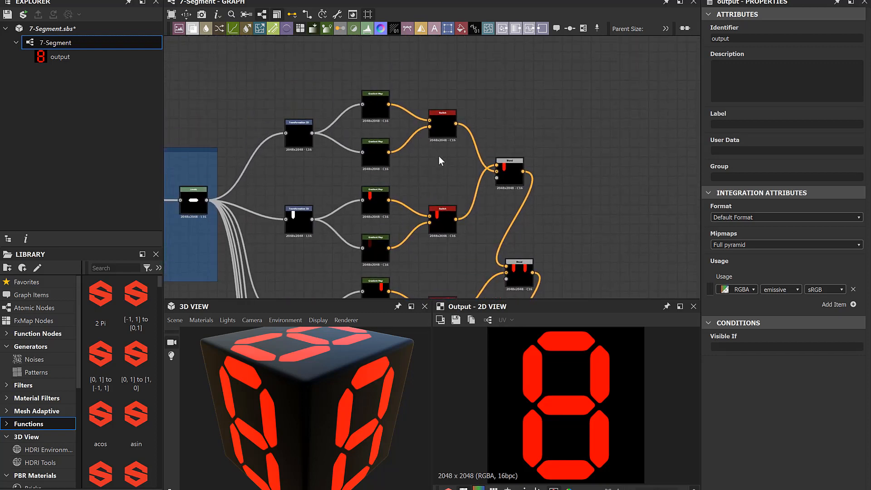
scroll(438, 155, "up", 4)
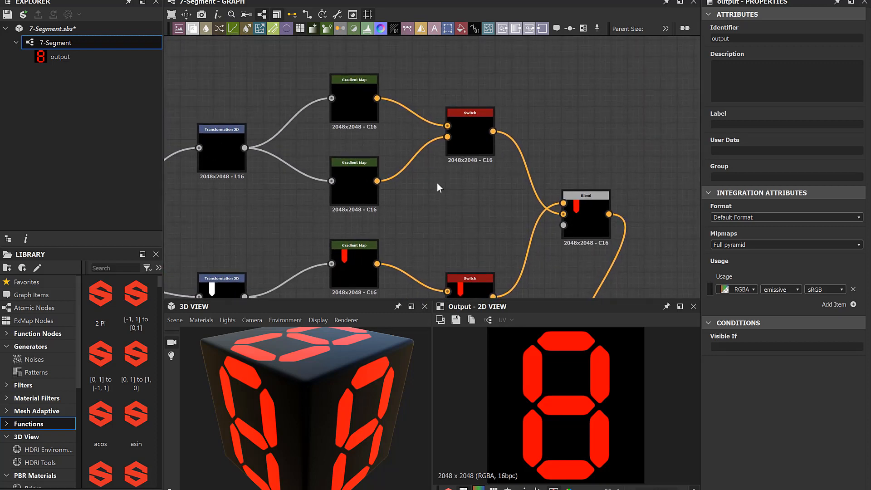
left_click(467, 130)
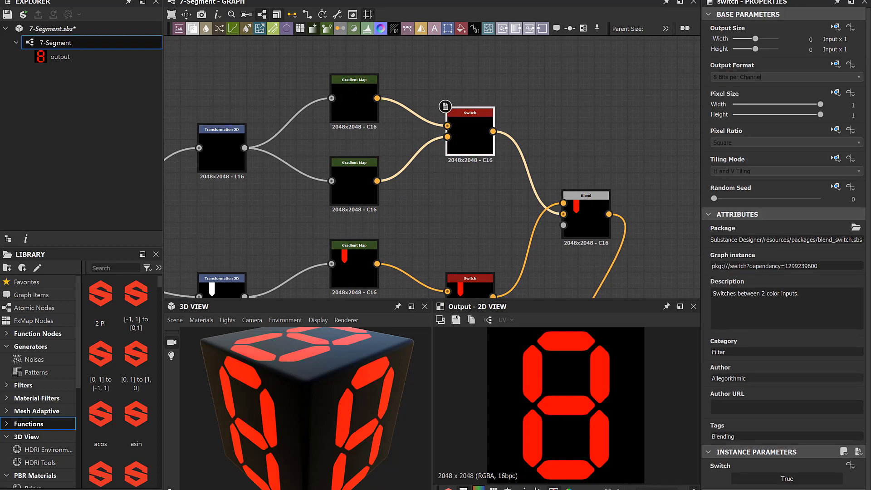
left_click(786, 475)
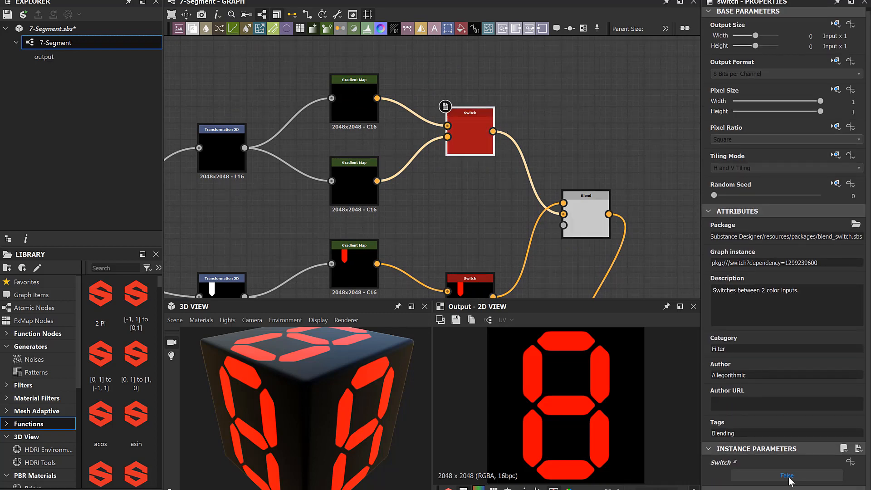
left_click(787, 477)
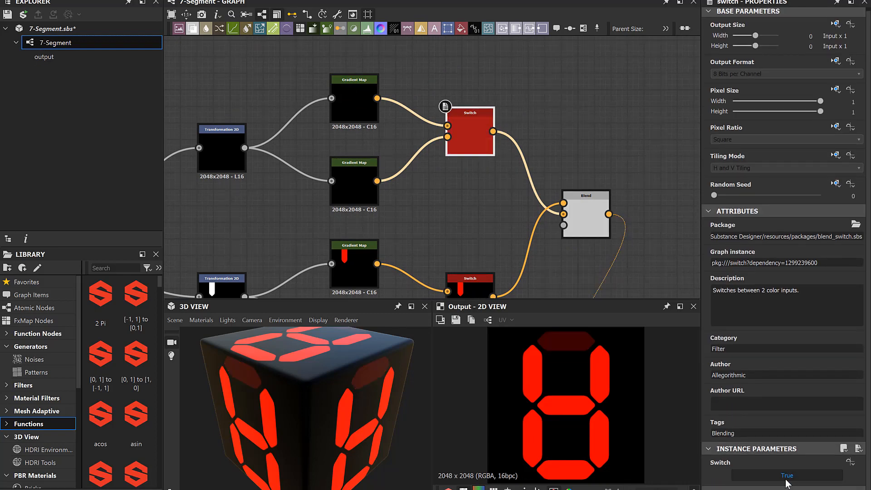
left_click(477, 200)
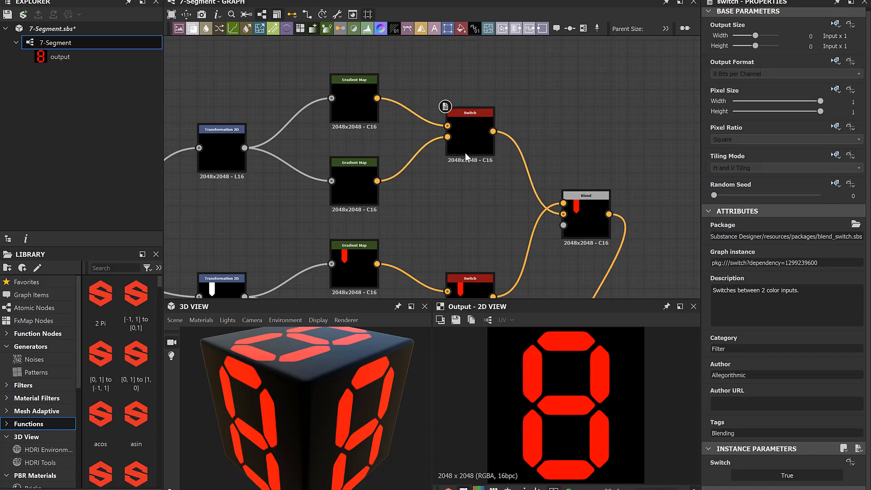
left_click(464, 153)
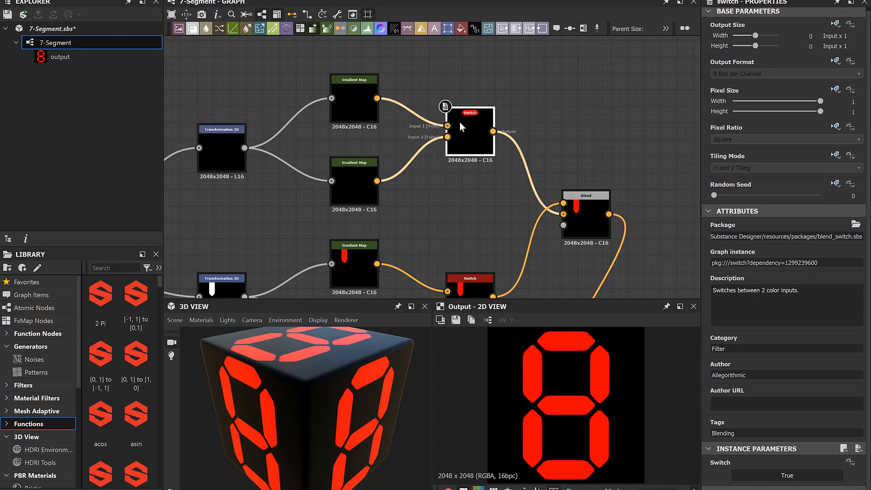
Step: Create a new Substance Function in the 7-Segment package
left_click(63, 136)
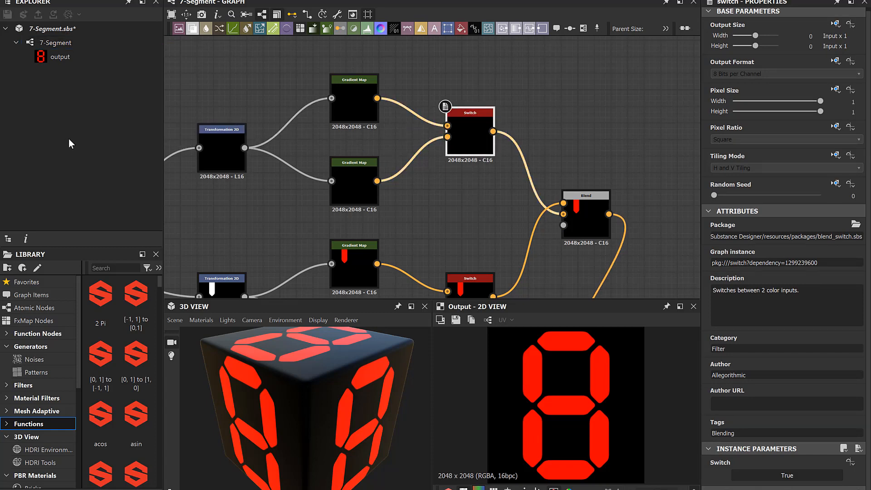
right_click(54, 29)
mouse_move(101, 36)
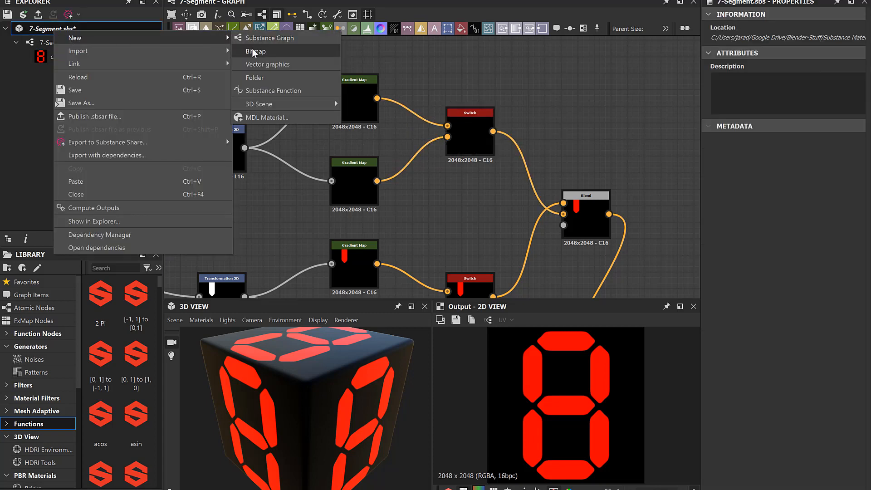
left_click(258, 89)
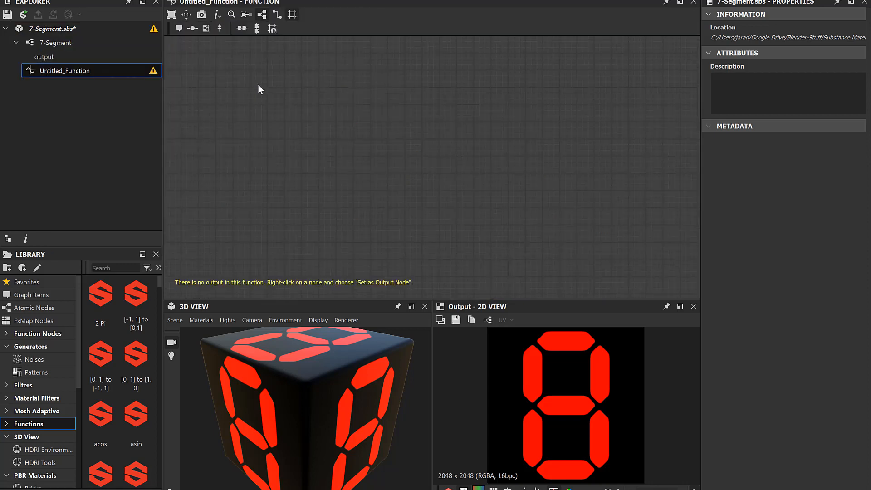
Step: Rename the new function in the 7-Segment package as isSegmentOn
right_click(76, 69)
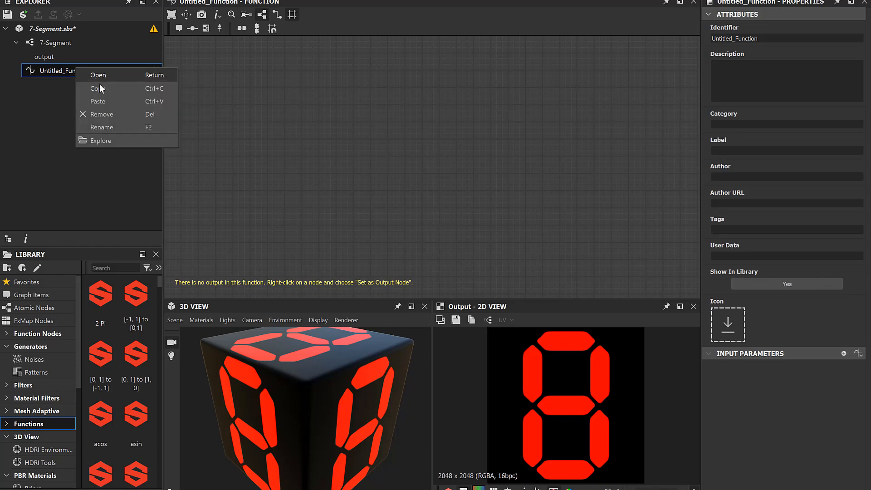
left_click(105, 127)
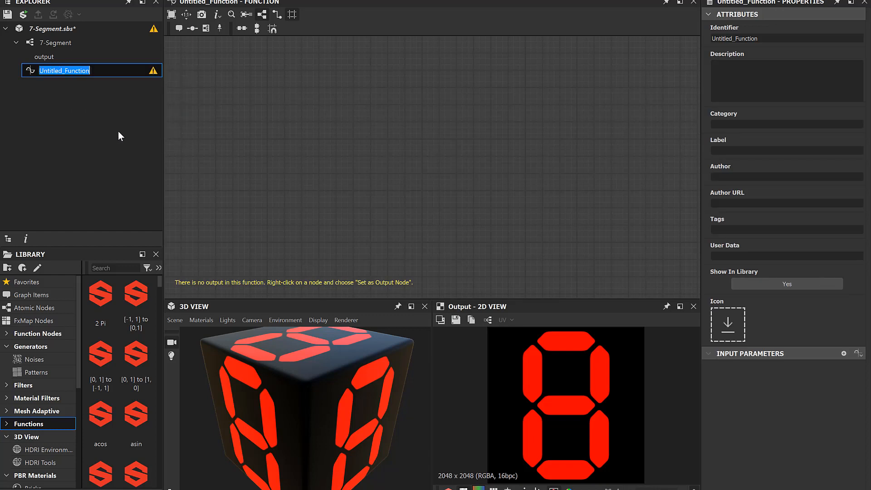
type("isSeg")
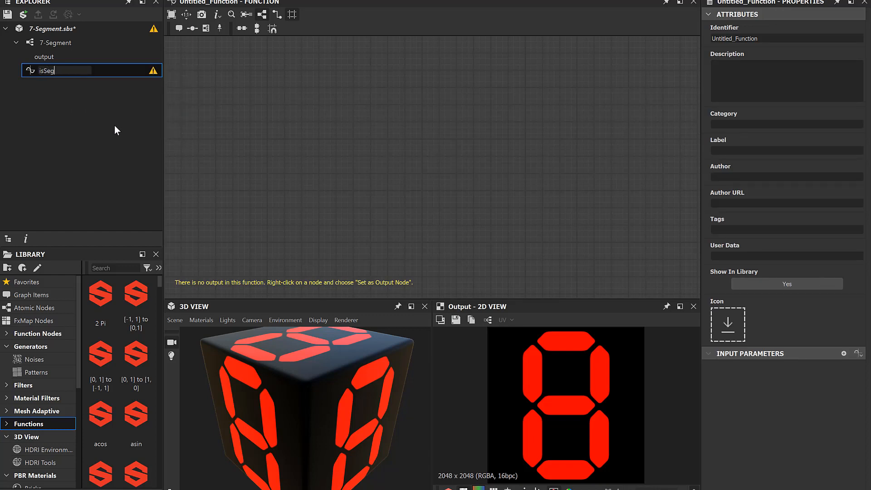
type("mentOn")
key("Return")
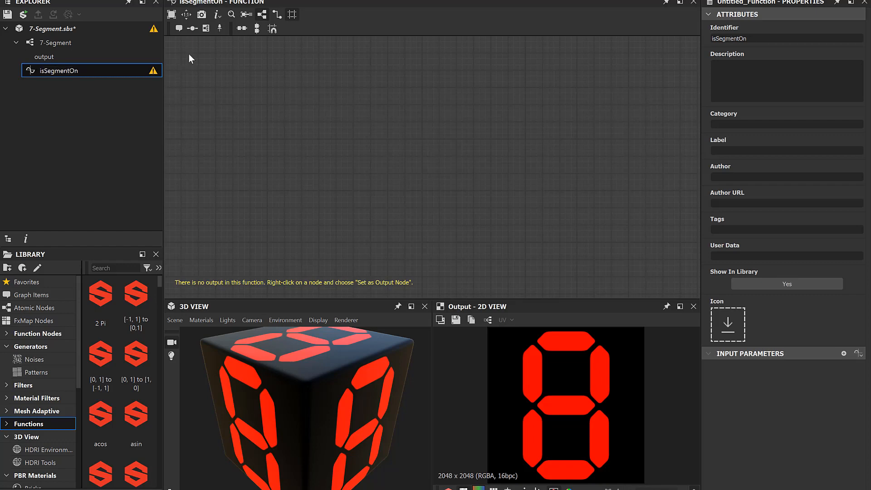
Step: Add an input parameter to isSegmentOn with the identifier segmentId, type Integer1 and label Segment ID
left_click(840, 353)
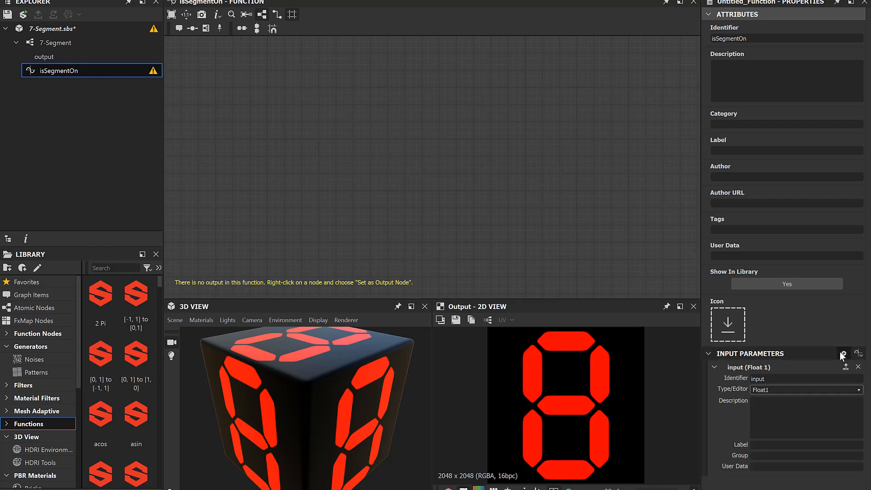
double_click(792, 378)
type("segmen")
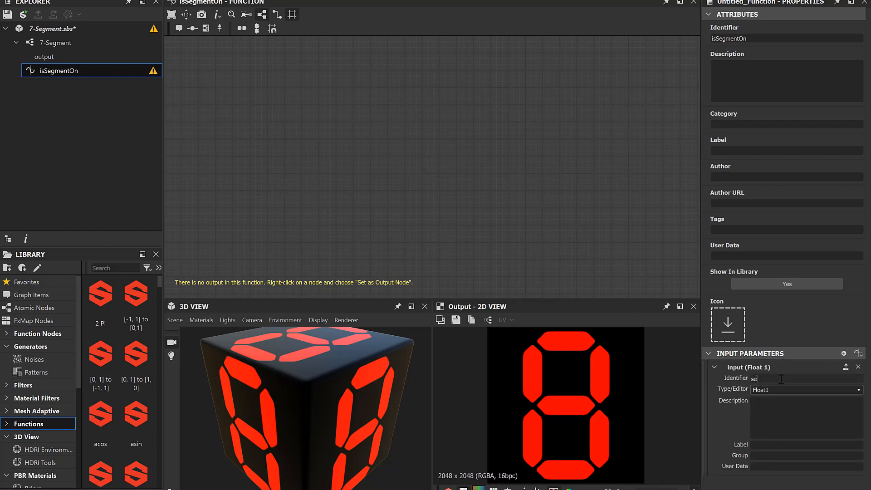
type("tId")
left_click(779, 385)
left_click(773, 404)
type("Segment ID")
key("Return")
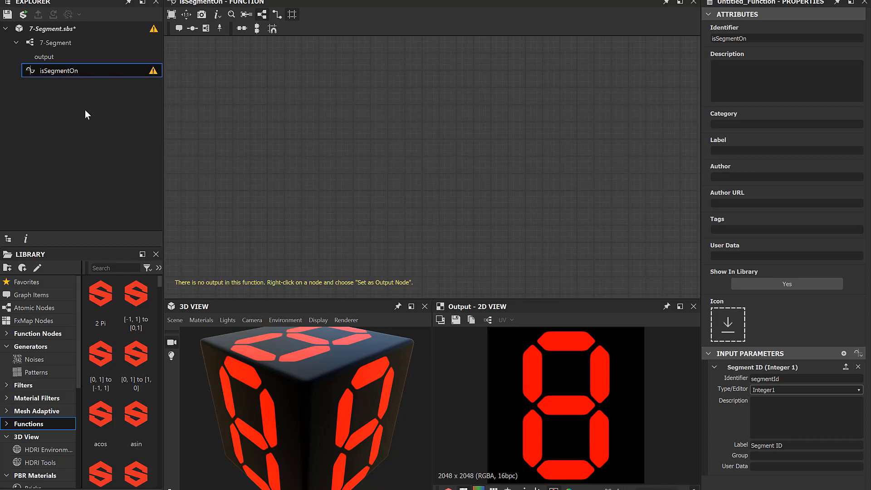
Step: Open the 7-Segment graph and start an empty function for the top segment's Switch parameter
left_click(51, 42)
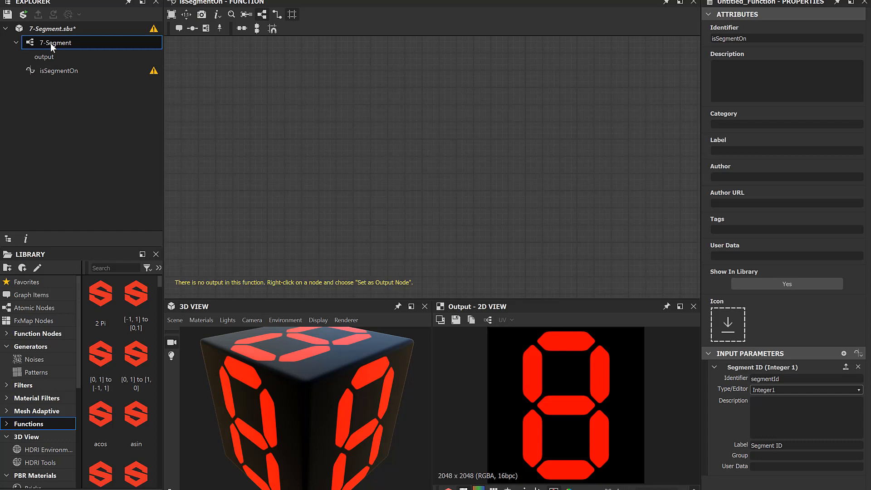
double_click(50, 43)
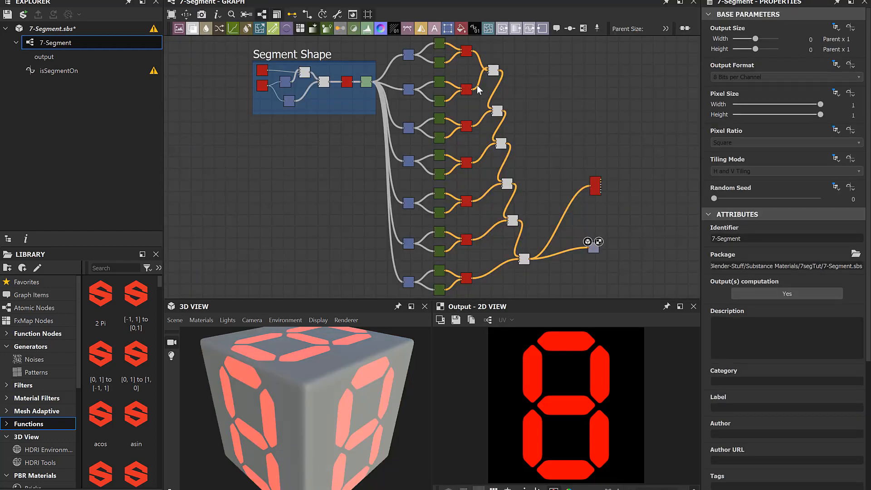
scroll(477, 85, "up", 5)
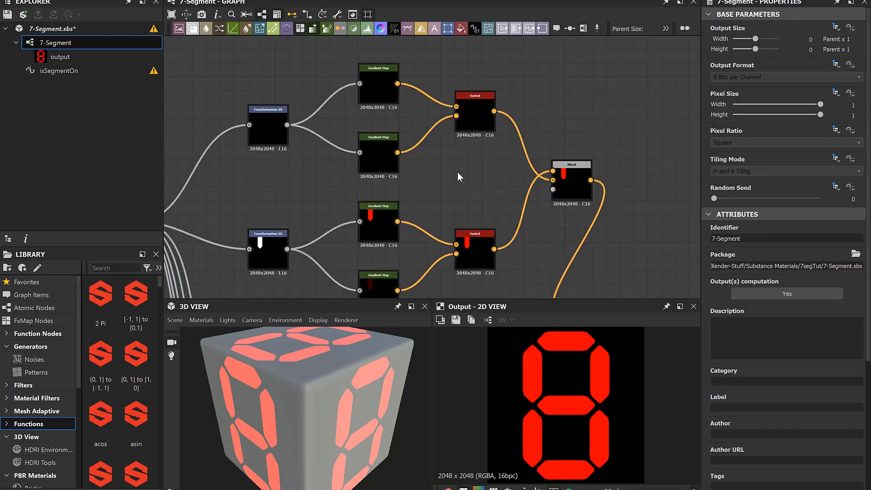
left_click(467, 117)
scroll(758, 419, "down", 1)
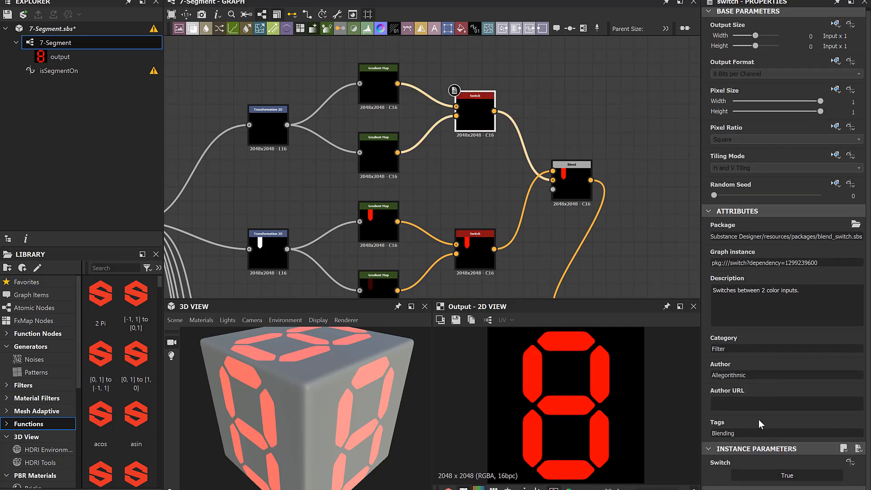
left_click(850, 462)
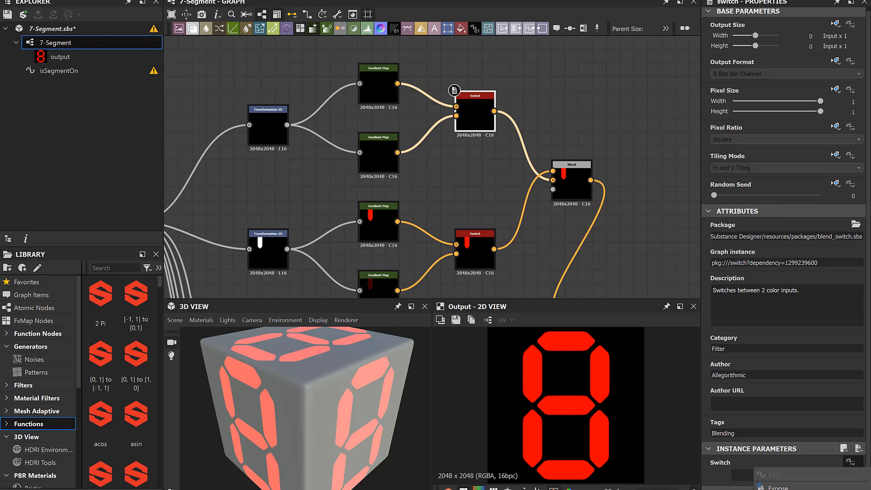
left_click(771, 474)
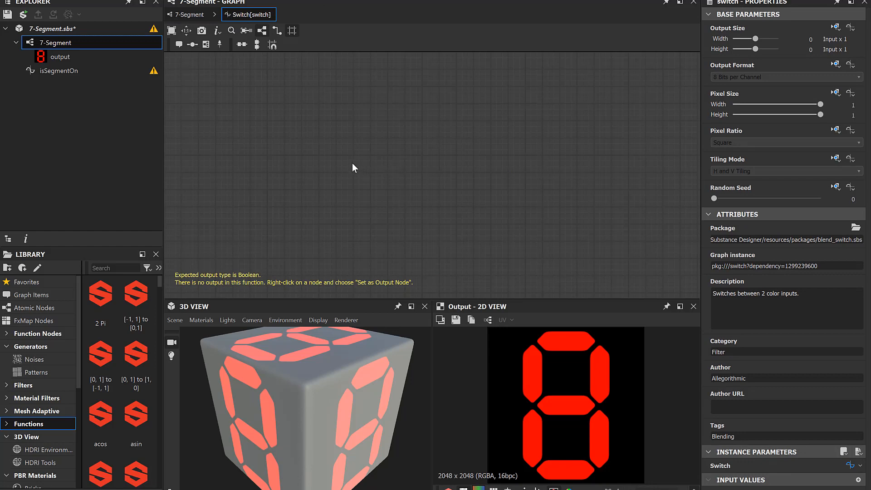
Step: Place the isSegmentOn function in the Switch parameter's function graph and set it as the output node
left_click_drag(77, 69, 396, 145)
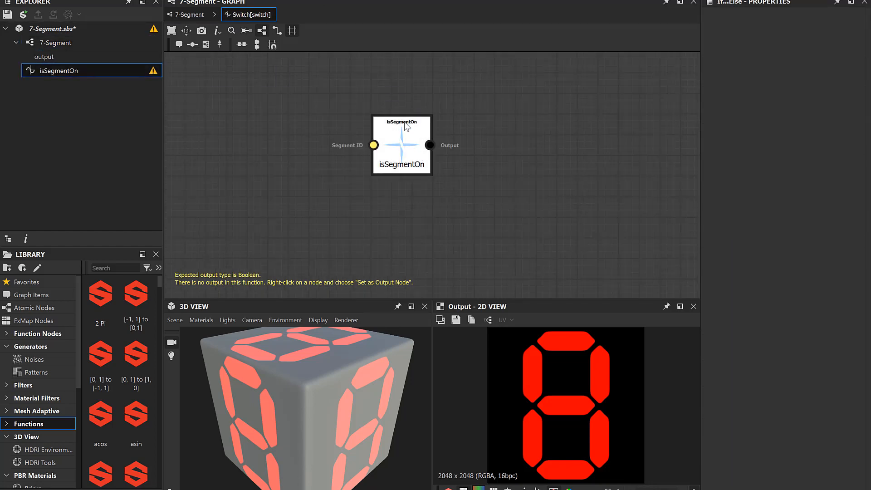
left_click(461, 142)
right_click(461, 143)
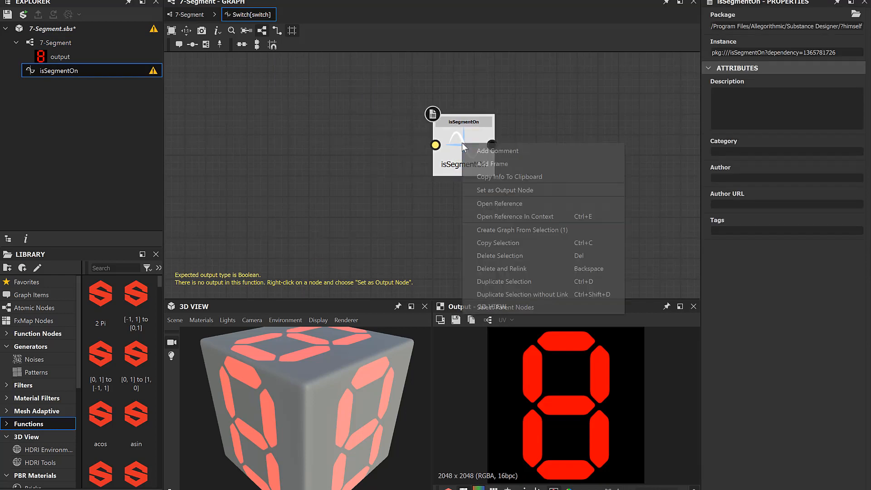
left_click(483, 190)
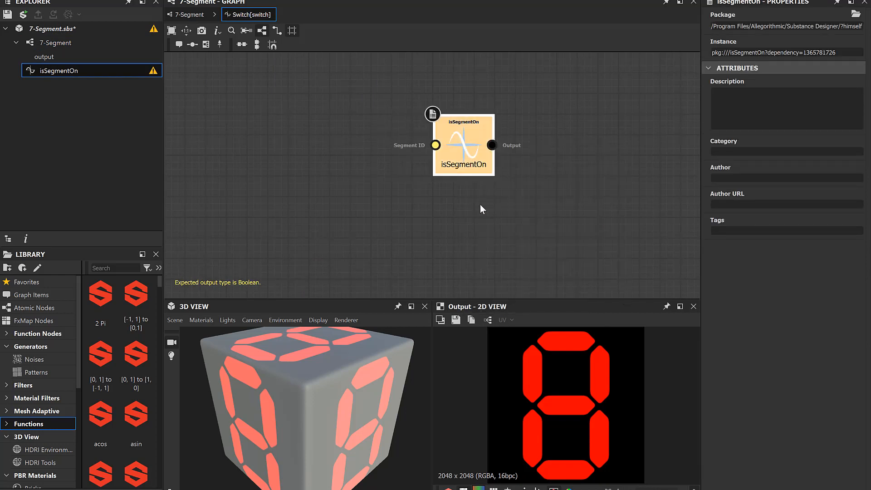
Step: Feed isSegmentOn's Segment ID input from a new Get Integer node and check which variables it offers
left_click_drag(435, 145, 311, 137)
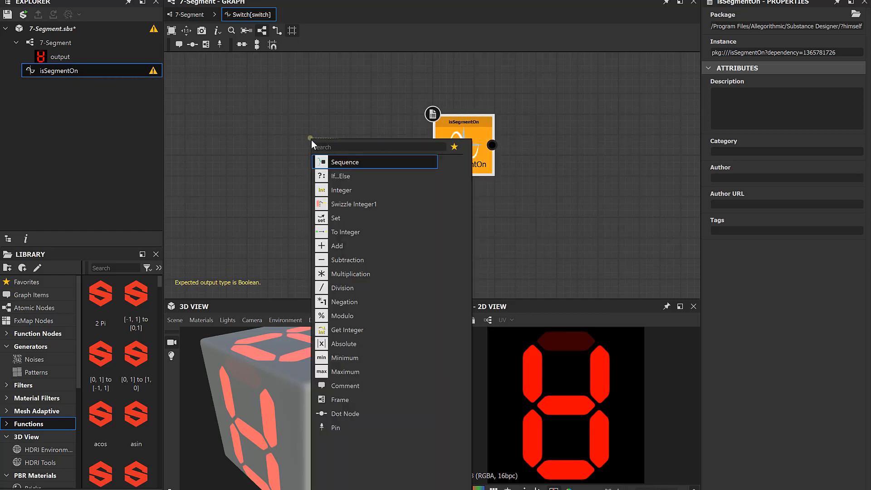
type("get")
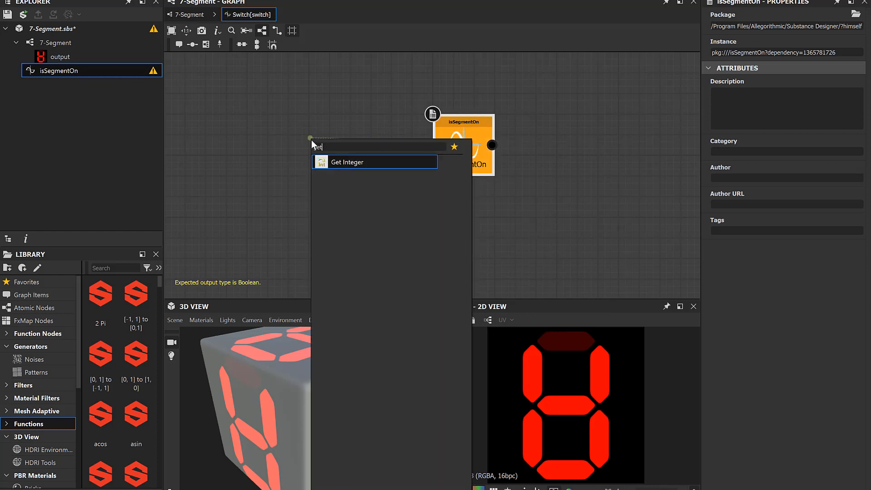
left_click(347, 164)
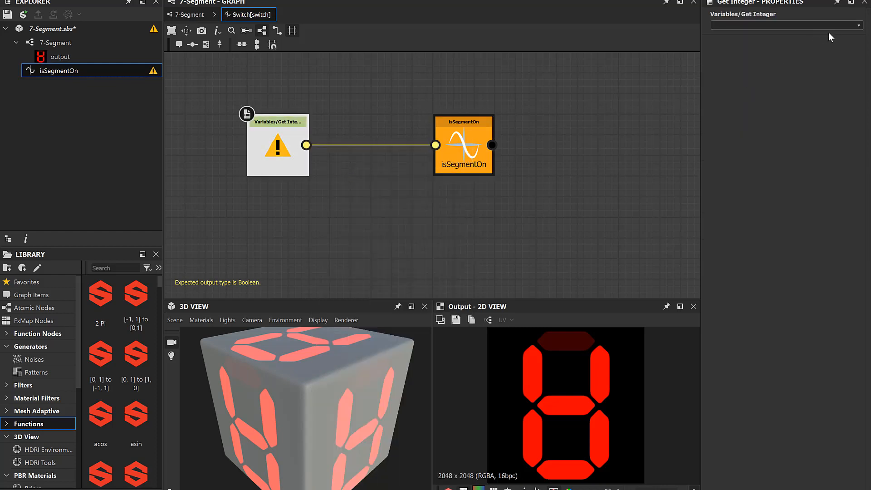
left_click(858, 26)
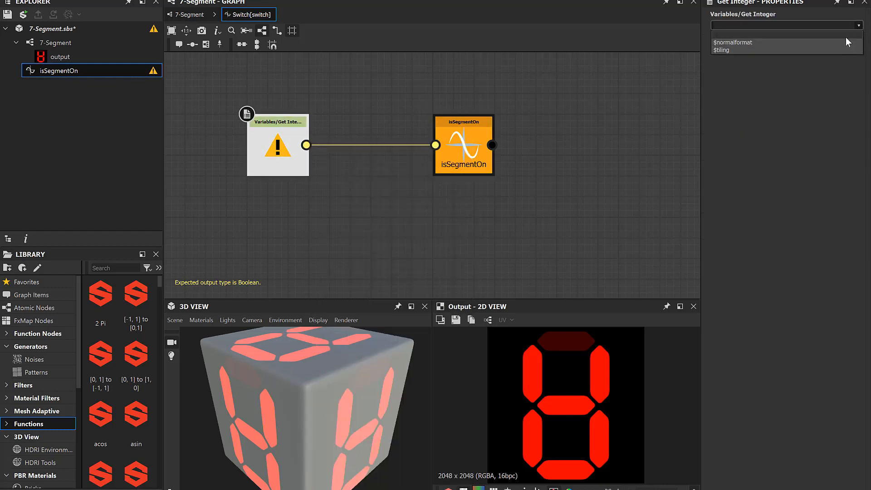
left_click(839, 108)
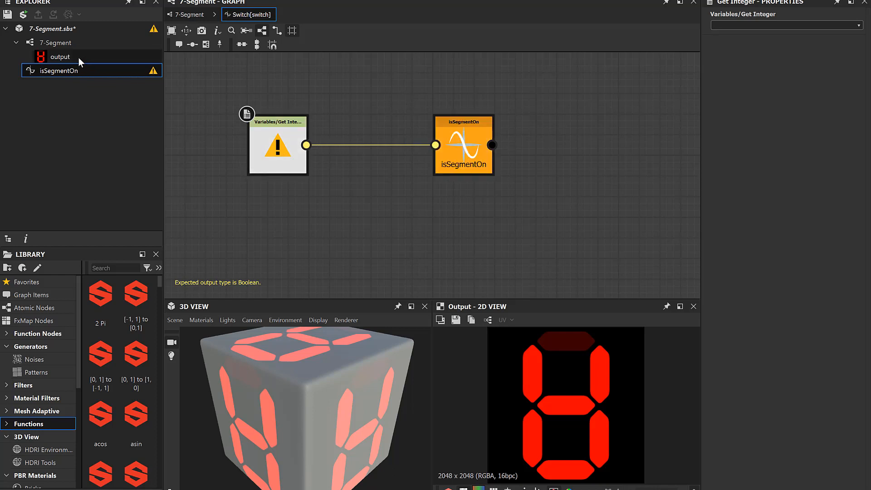
Step: Return to the 7-Segment graph and add an input value to the top segment's Switch node
left_click(65, 43)
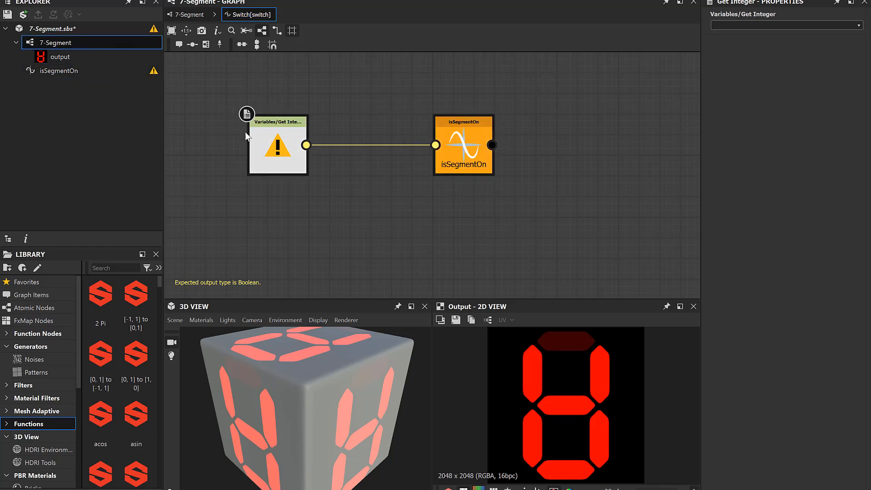
double_click(56, 43)
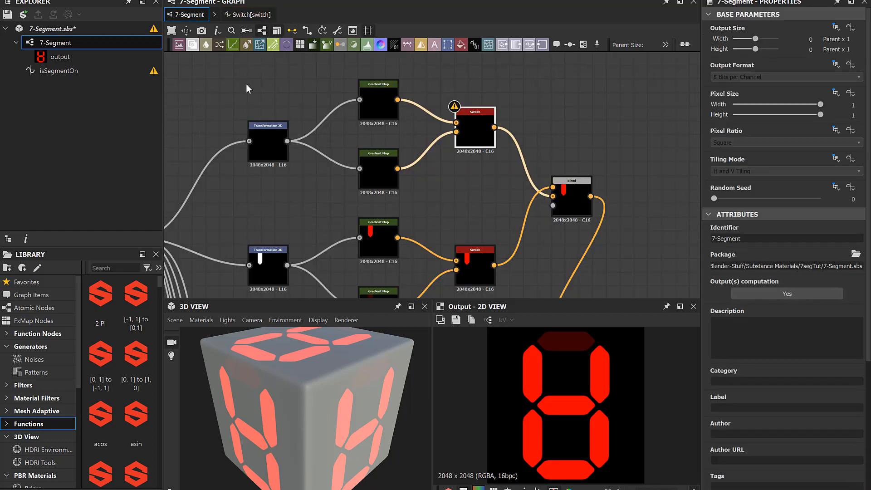
left_click(462, 140)
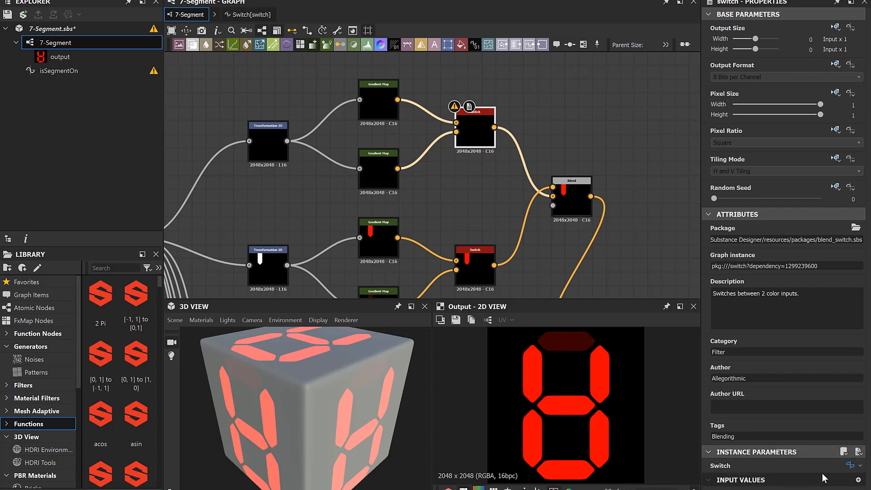
left_click(858, 479)
scroll(808, 455, "down", 2)
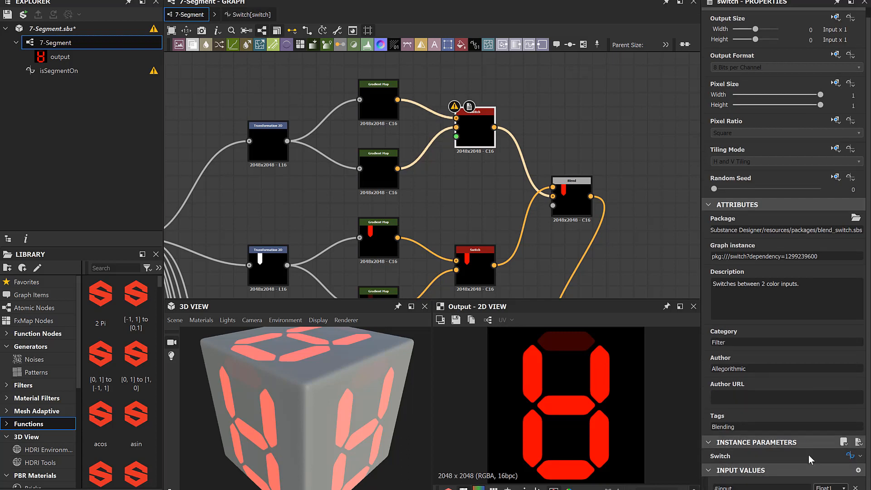
Step: Name the Switch node's new input value segmentId and set its type to Integer1
left_click(783, 487)
key("BackSpace")
key("BackSpace")
key("BackSpace")
key("BackSpace")
key("BackSpace")
type("segmentId")
left_click(828, 488)
left_click(838, 430)
Step: Create an Input Value node from the top Switch's segmentId input and place it just below the Switch
left_click_drag(452, 136, 451, 169)
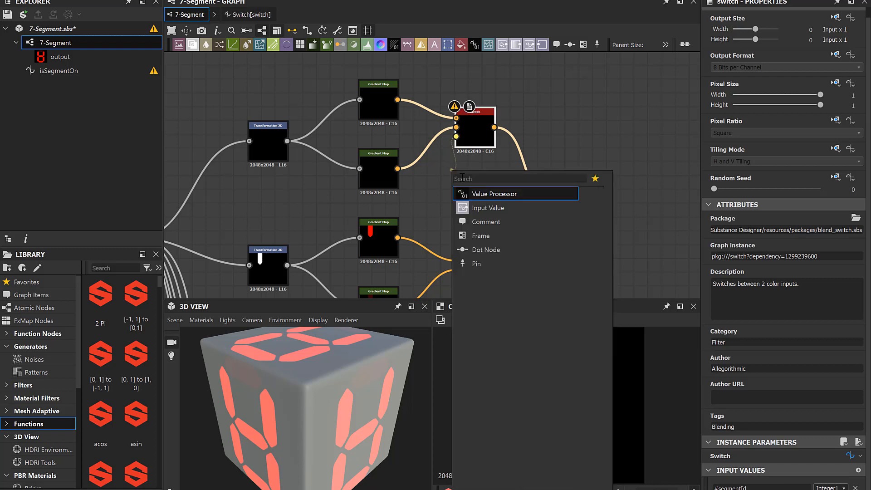
left_click(476, 208)
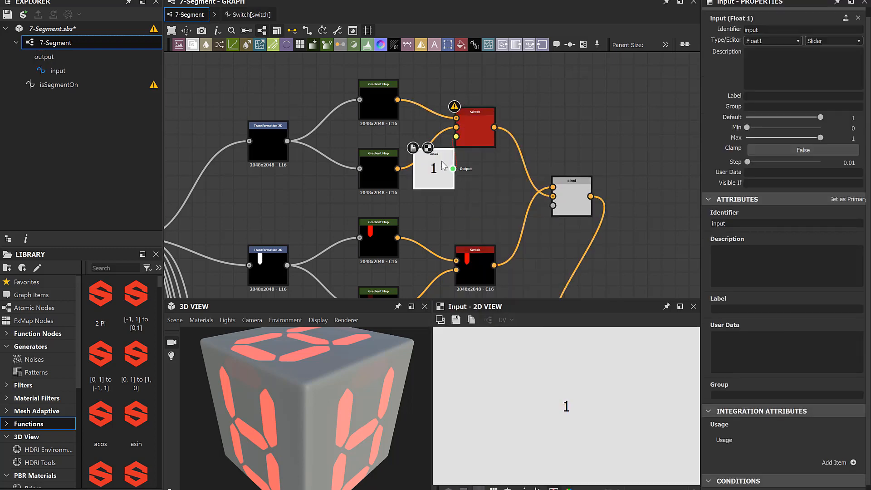
left_click_drag(444, 151, 474, 157)
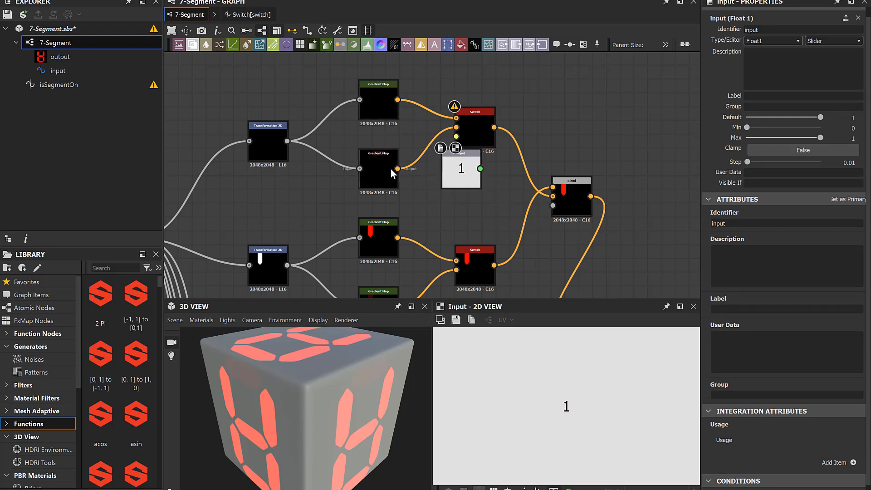
Step: Display the emissive Output node in the 2D view and the Base Material in the 3D view
left_click(573, 198)
scroll(515, 163, "down", 3)
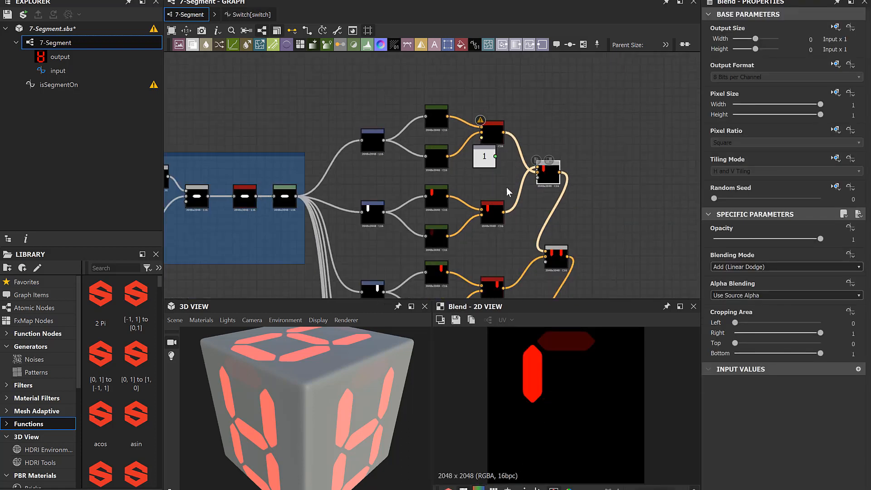
scroll(500, 206, "down", 2)
middle_click_drag(497, 206, 449, 110)
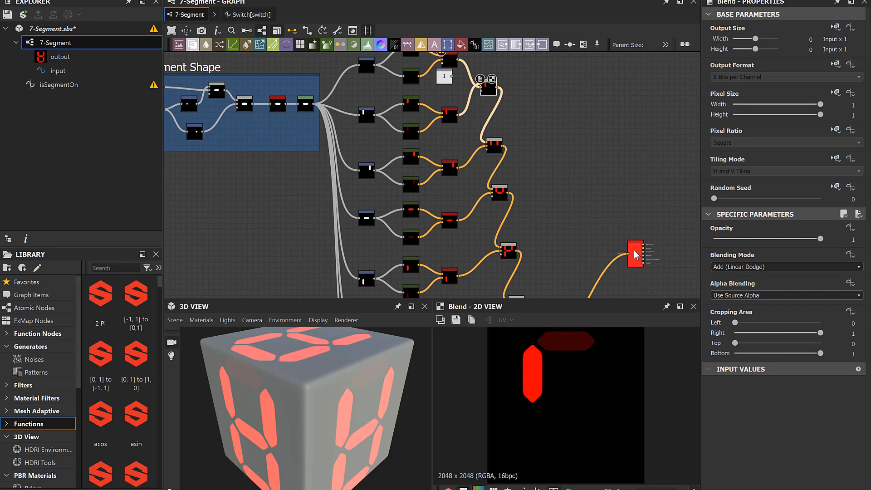
middle_click_drag(565, 181, 549, 94)
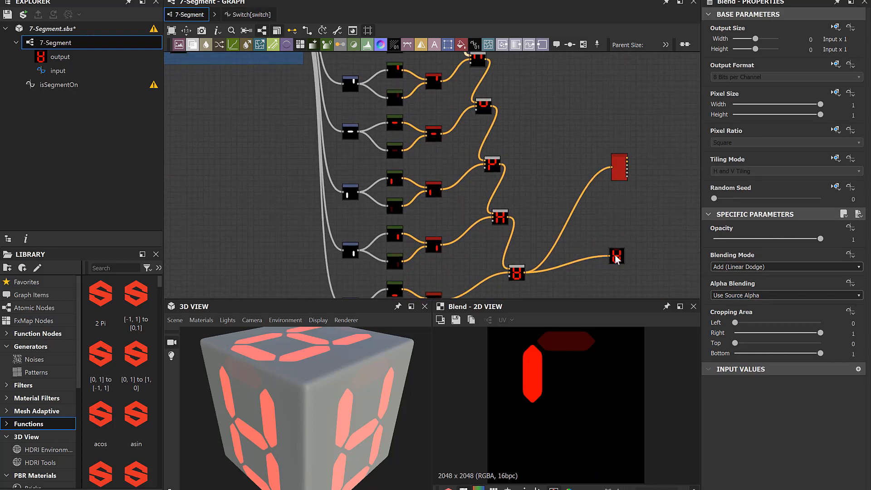
left_click(616, 258)
left_click(619, 169)
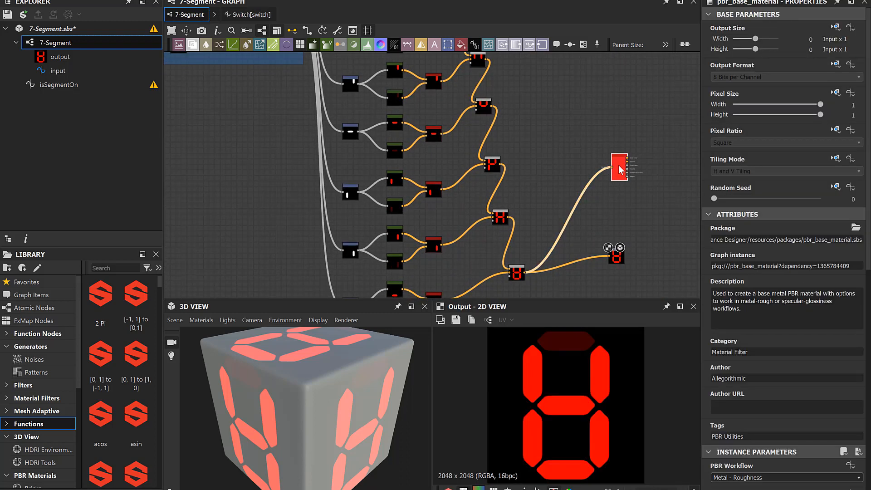
right_click(618, 169)
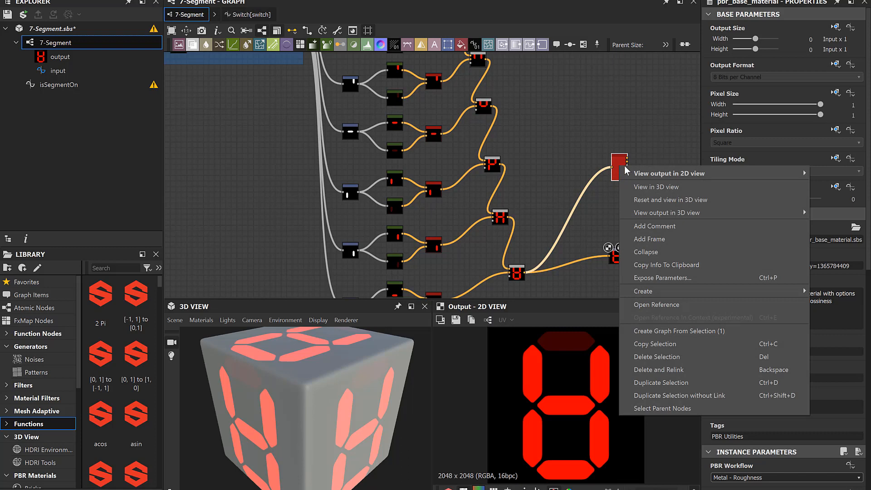
left_click(637, 188)
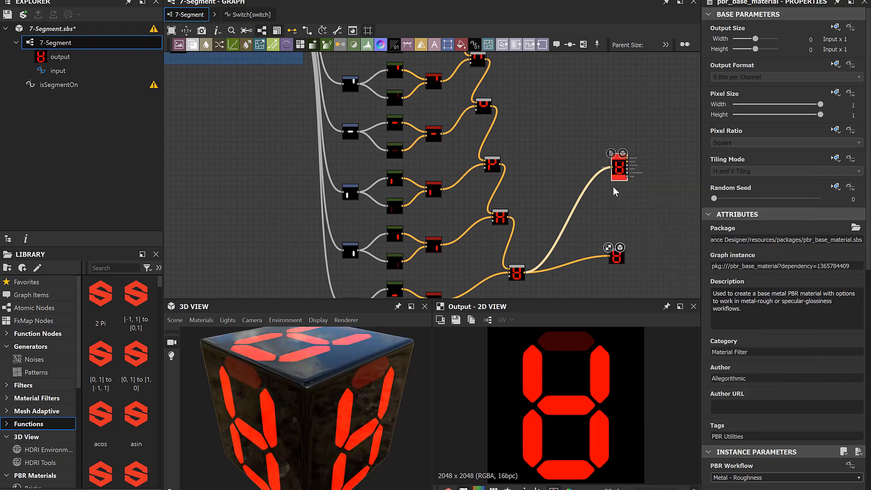
middle_click_drag(424, 176, 438, 234)
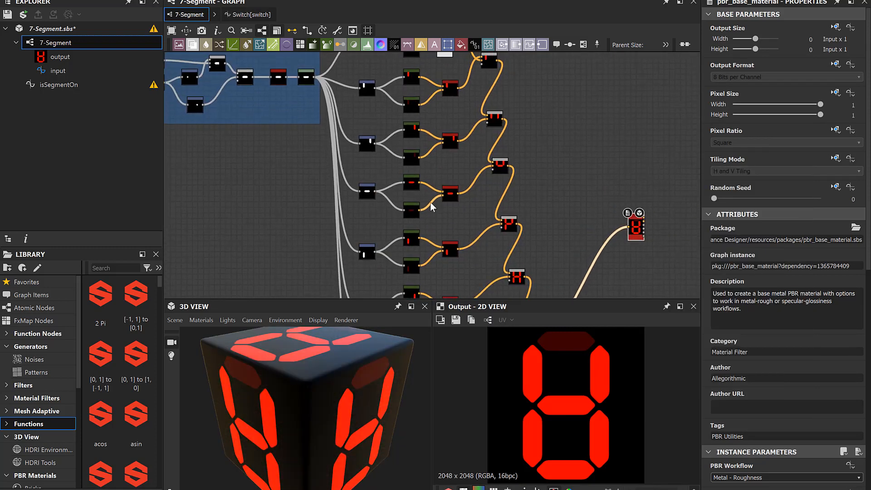
Step: Display the top segment's Switch node in the 2D view
scroll(438, 185, "down", 3)
mouse_move(441, 191)
middle_mouse_down()
mouse_move(445, 197)
mouse_move(452, 182)
middle_mouse_up()
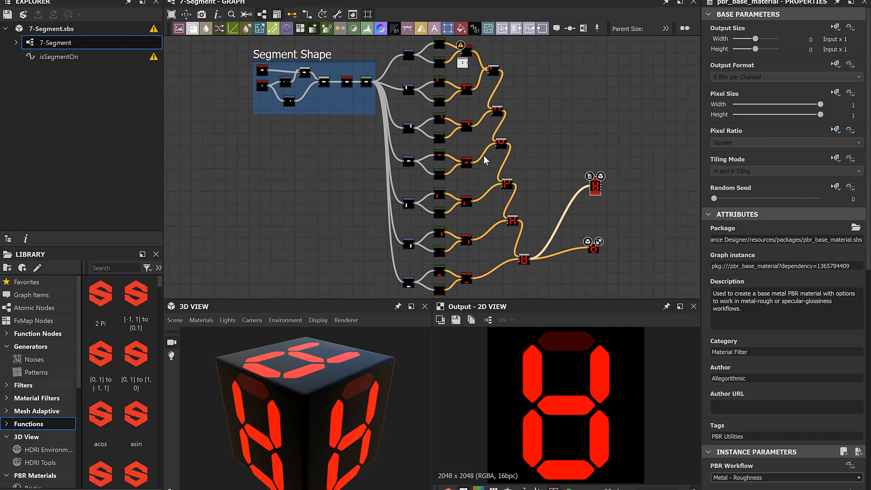
scroll(481, 135, "up", 3)
scroll(504, 210, "up", 3)
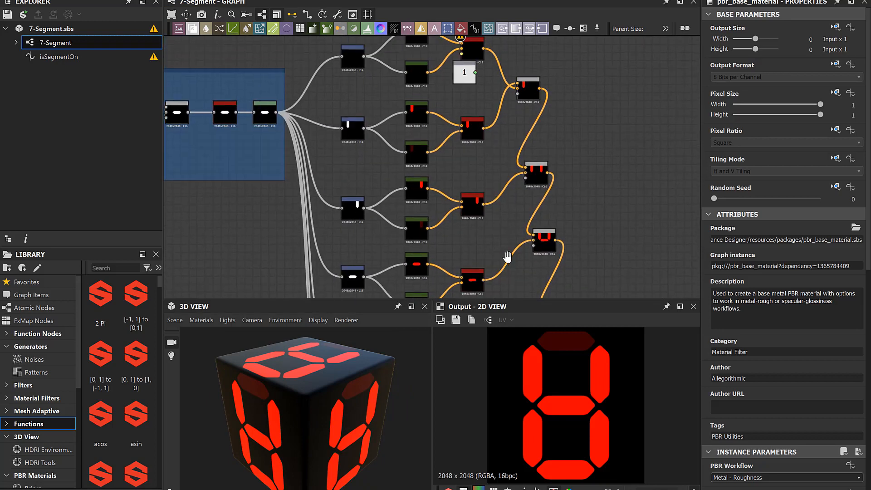
middle_click_drag(496, 151, 499, 181)
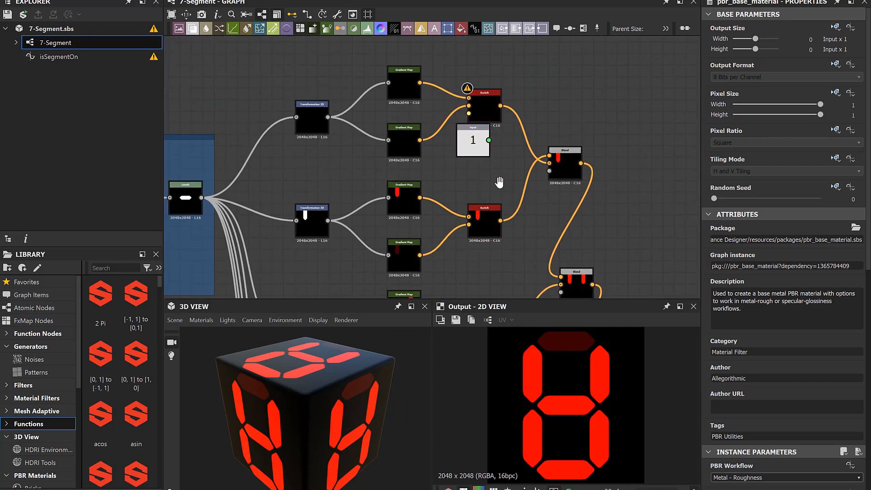
scroll(446, 122, "up", 2)
left_click(512, 98)
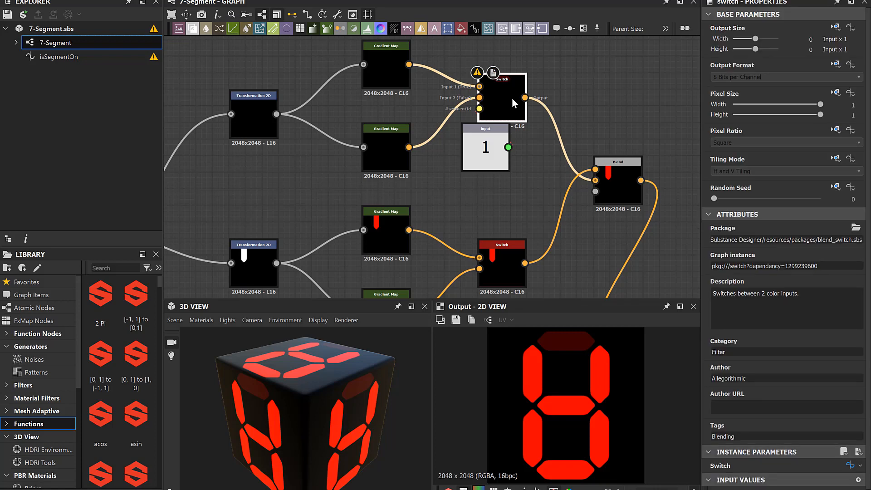
double_click(503, 99)
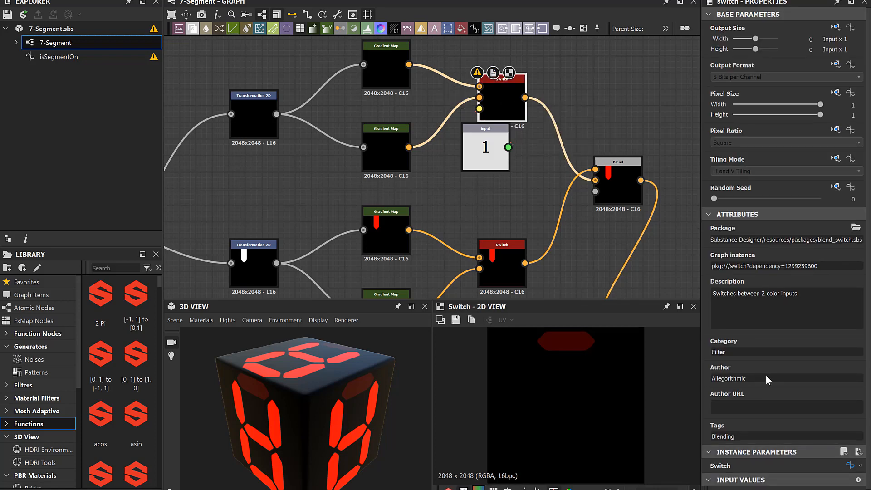
Step: Open the function driving the top Switch node's Switch parameter and set its Get Integer node to #segmentId
scroll(769, 382, "down", 1)
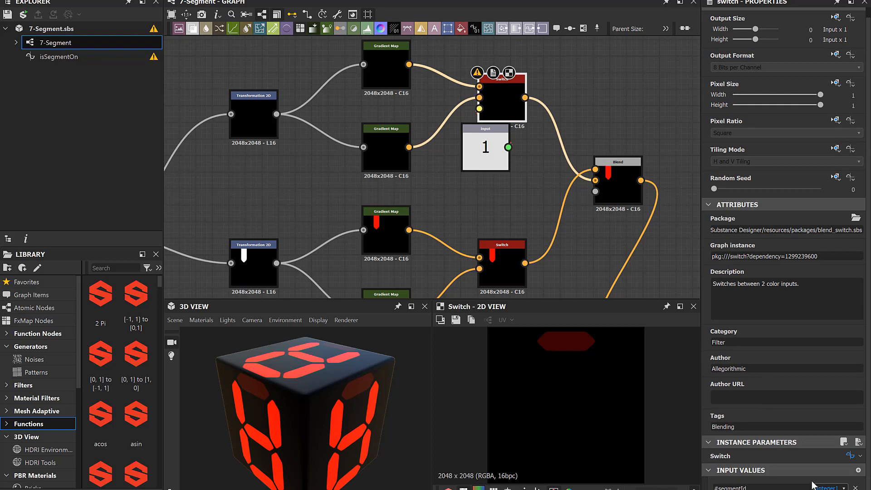
left_click(850, 457)
scroll(388, 204, "down", 3)
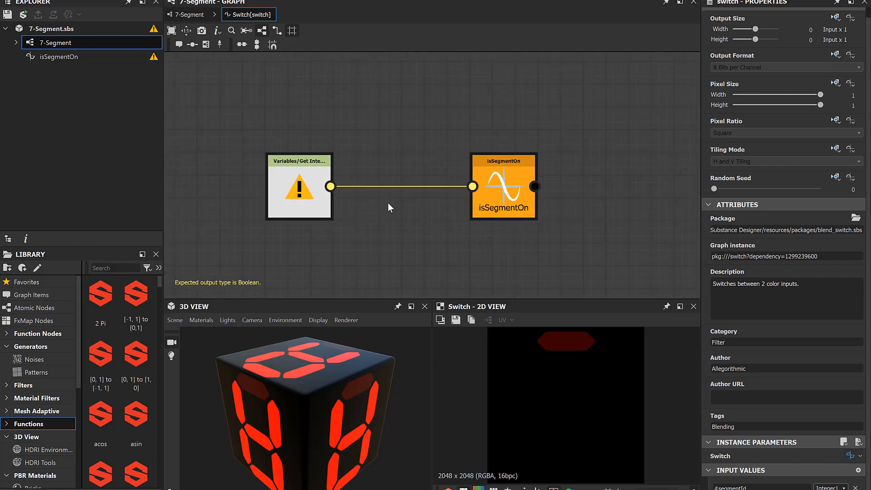
left_click(310, 198)
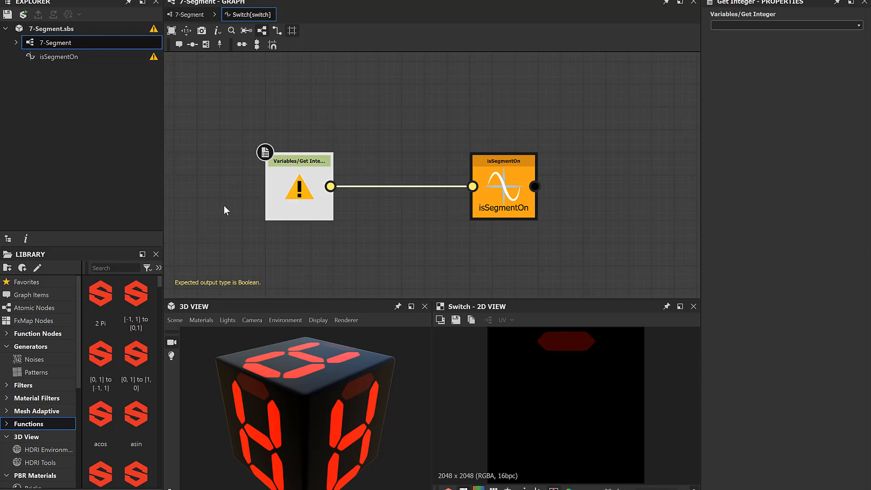
left_click(858, 25)
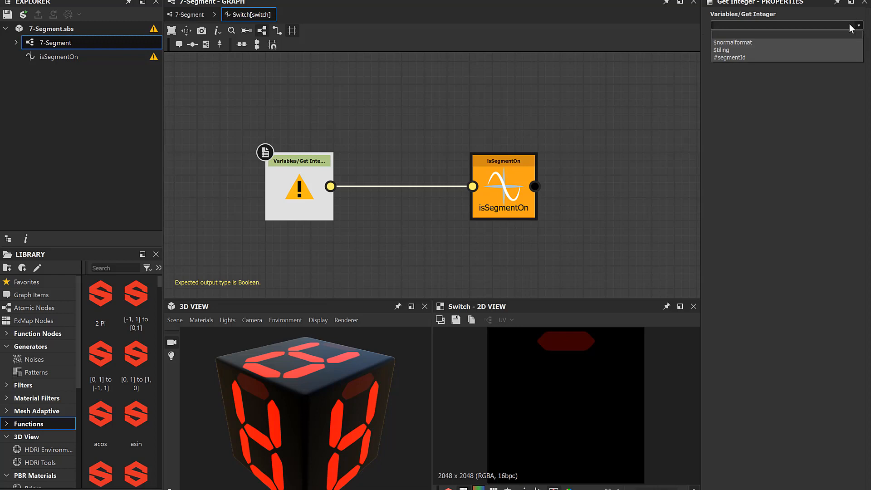
left_click(805, 58)
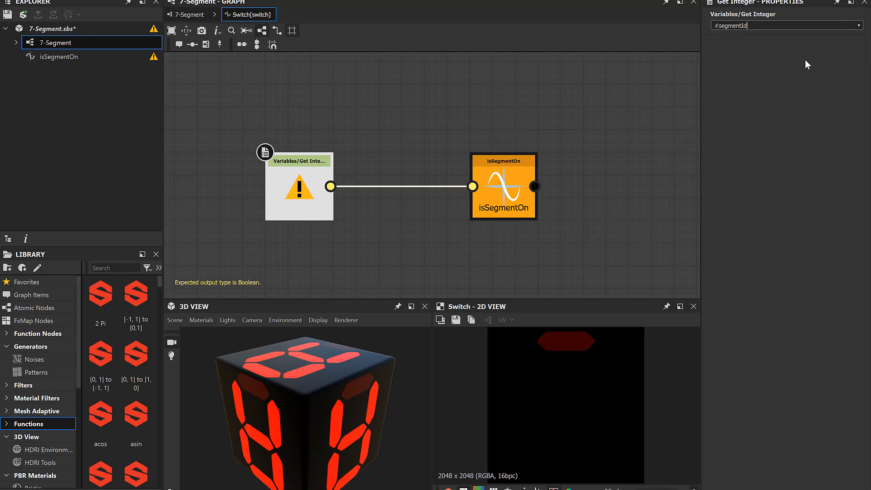
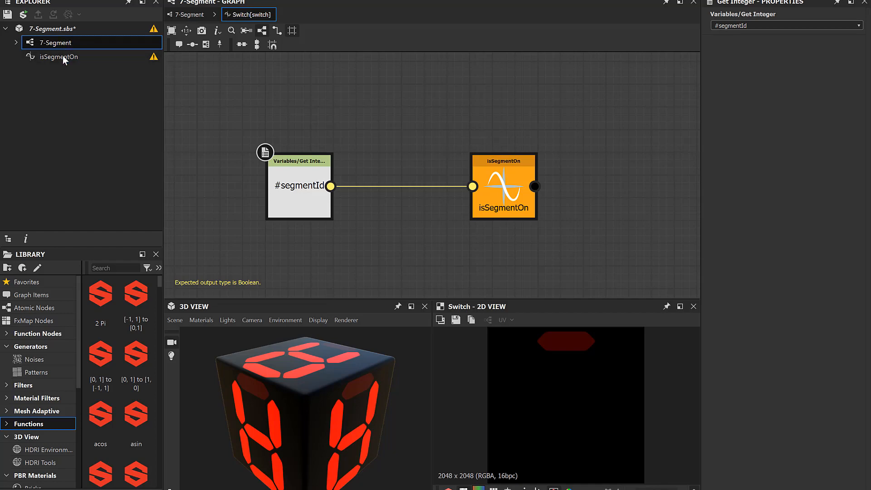
Step: Return to the 7-Segment graph and change the Input Value node below the top Switch to type Integer1
left_click(586, 114)
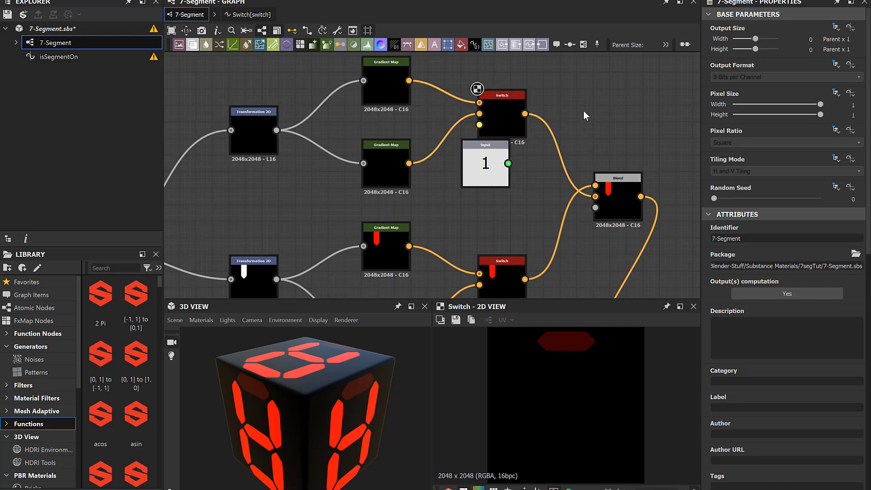
left_click(484, 164)
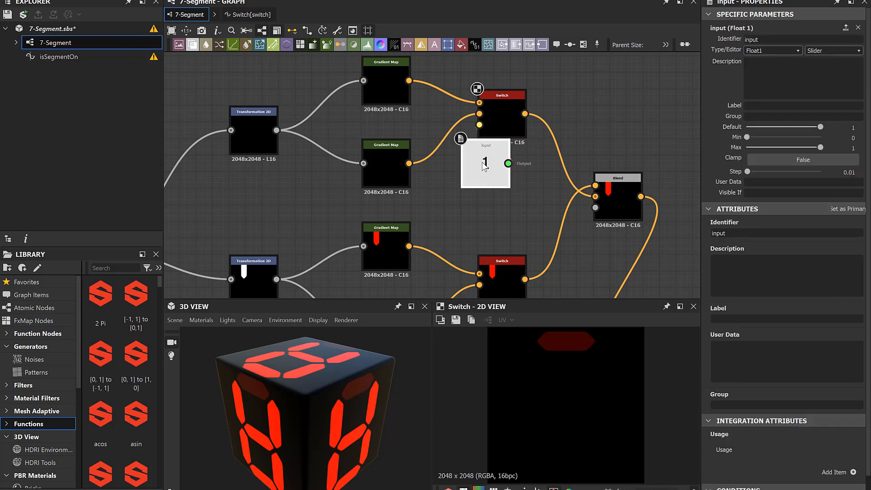
left_click(793, 50)
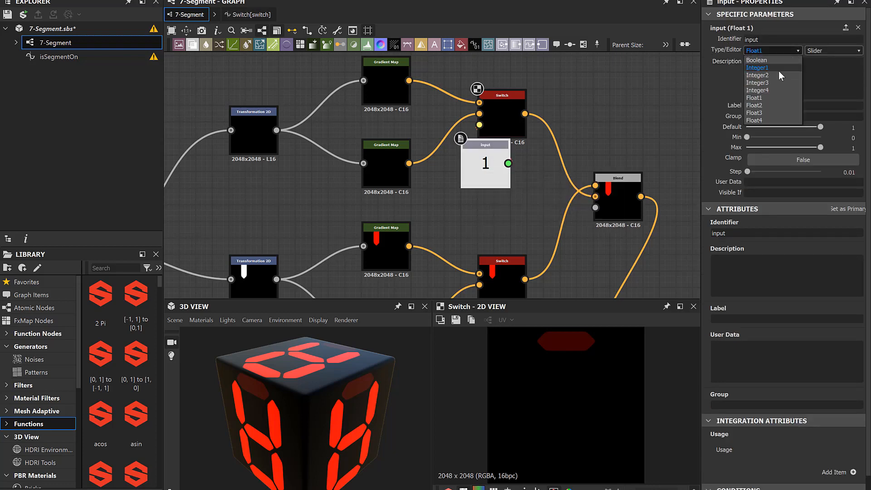
left_click(785, 68)
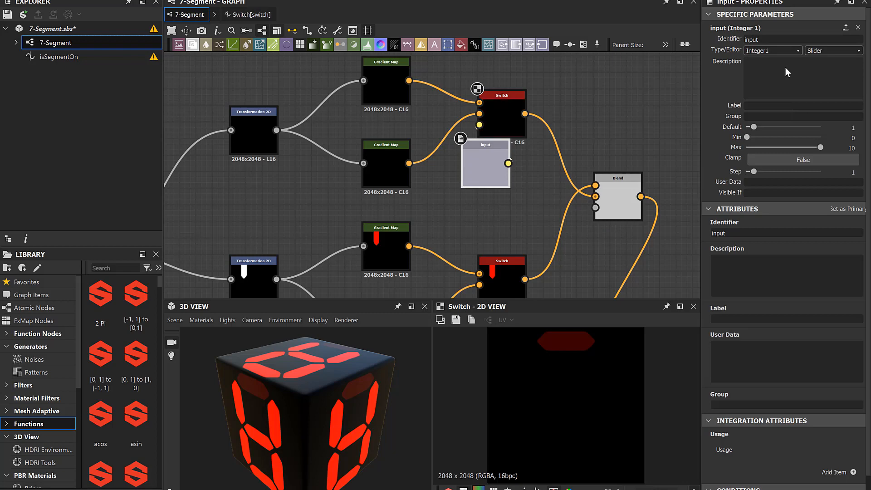
left_click(599, 112)
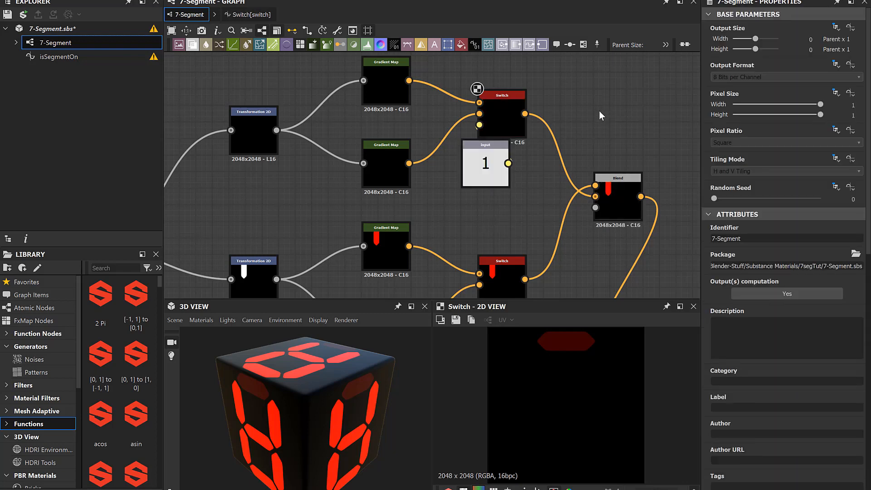
Step: Add an input parameter to the 7-Segment graph with the identifier digit and type Integer1
scroll(809, 322, "down", 10)
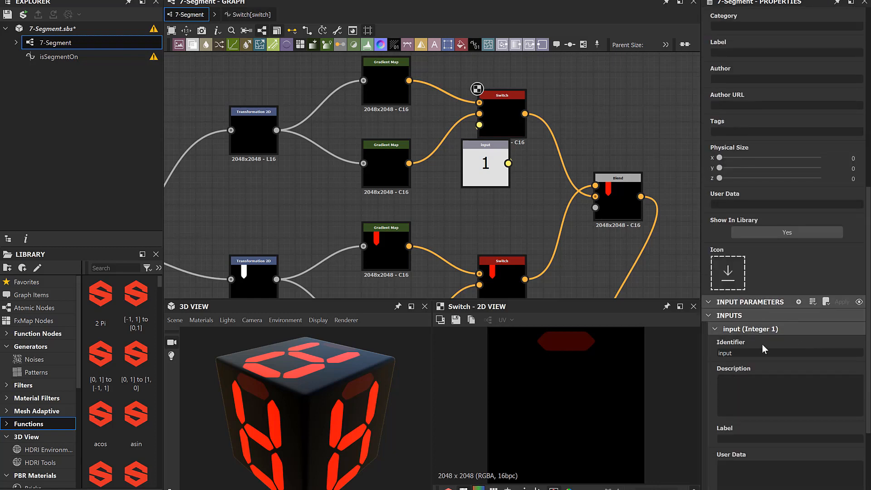
scroll(762, 344, "down", 2)
left_click(798, 269)
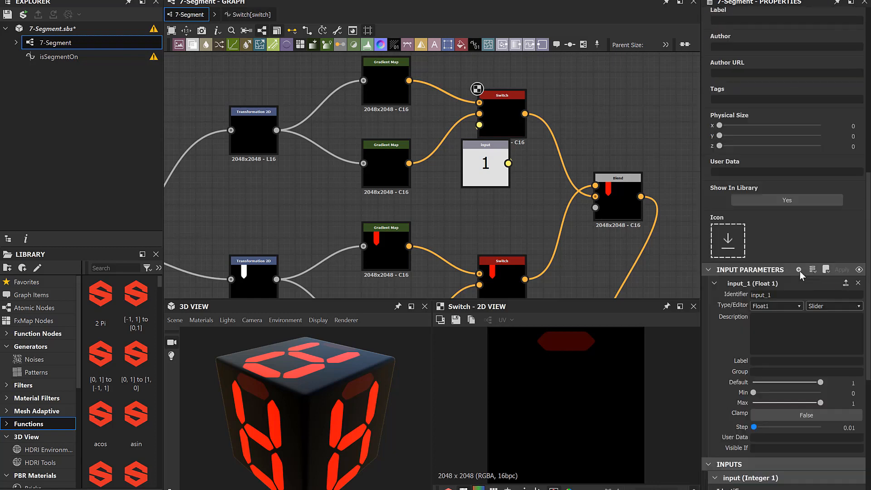
double_click(774, 294)
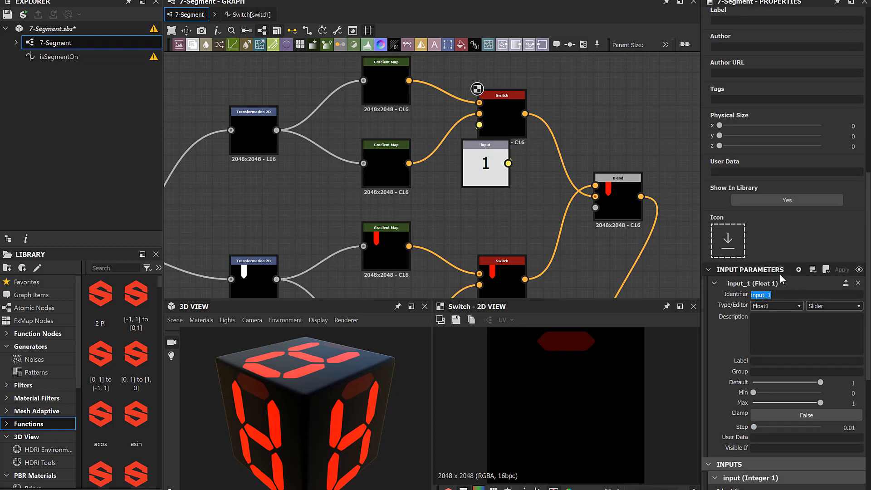
type("digit")
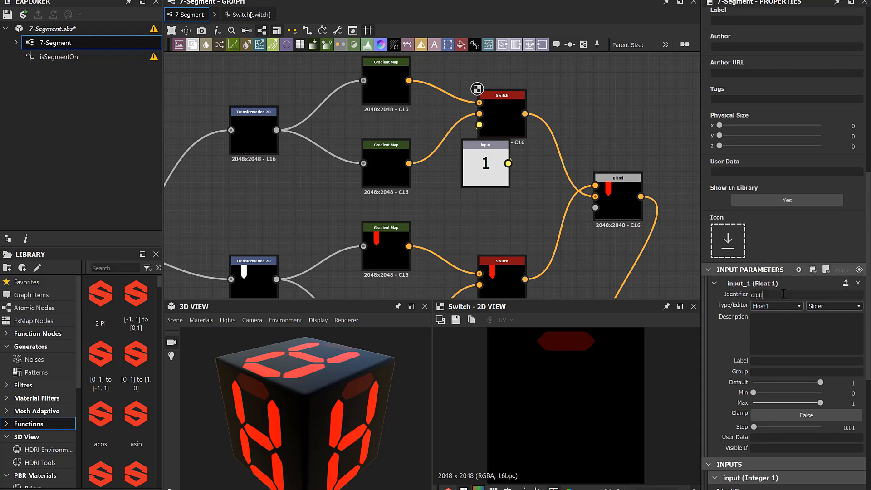
left_click(776, 307)
left_click(768, 323)
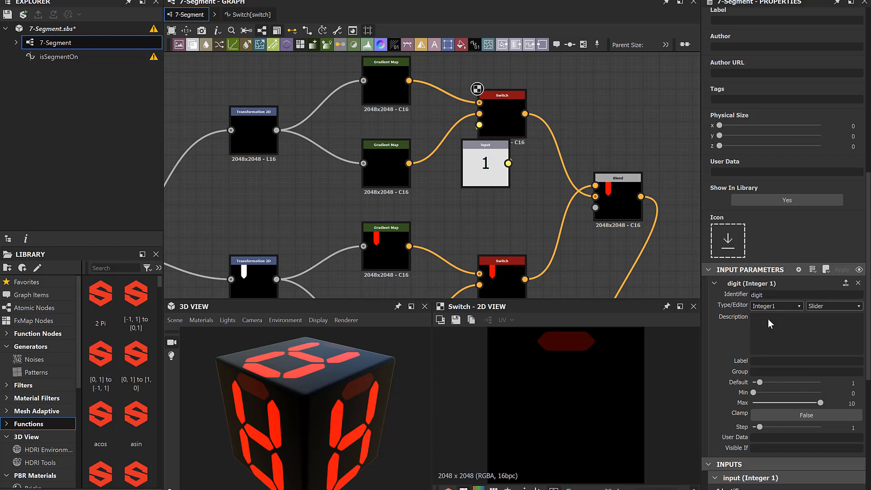
Step: Label the graph's digit parameter Digit and set its default to 0 and its maximum to 9
left_click(767, 362)
type("Digit")
left_click(862, 383)
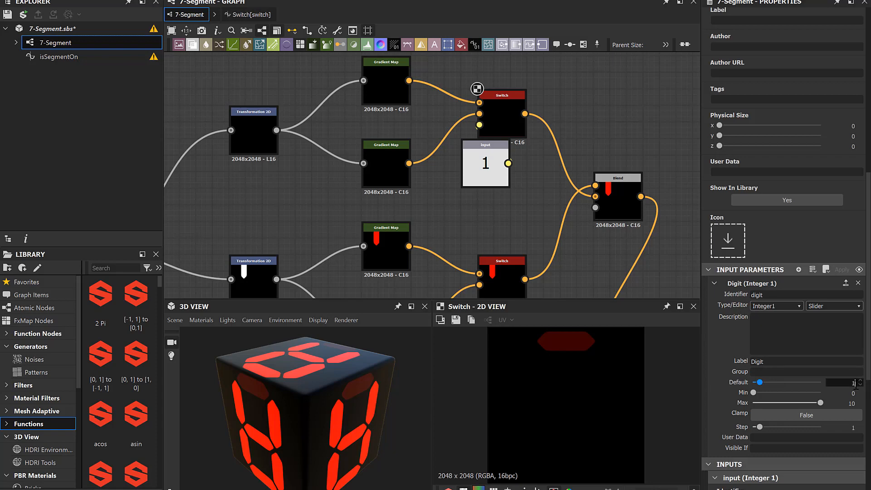
type("0")
key("Return")
left_click(854, 392)
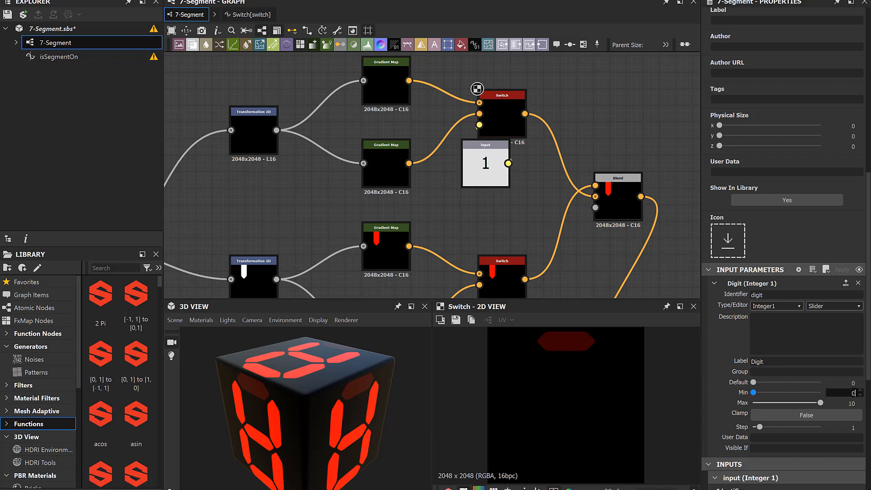
left_click(853, 403)
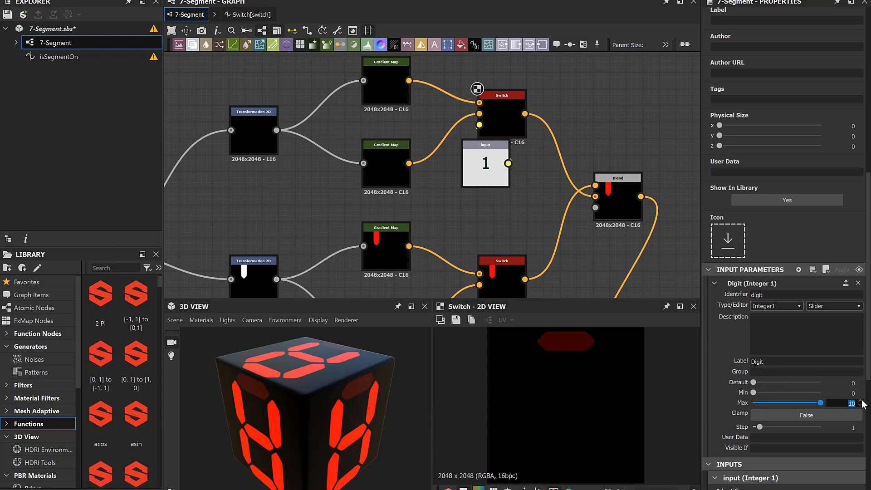
type("9")
key("Return")
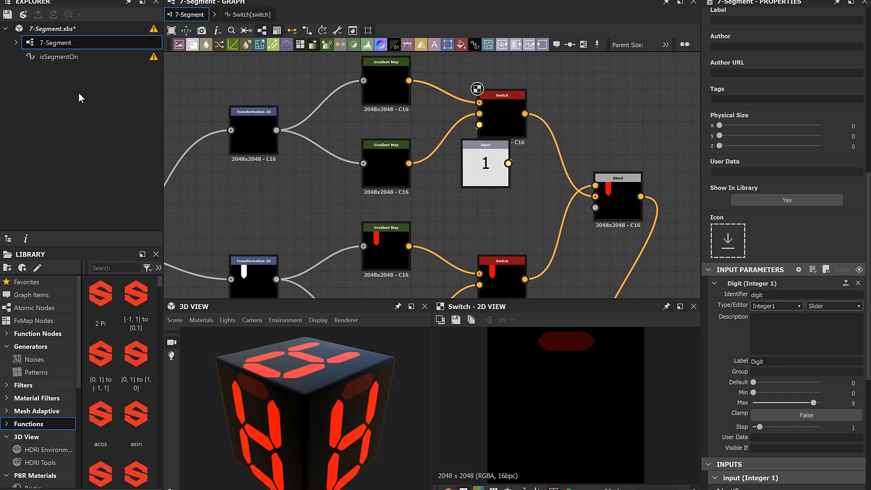
Step: Open the isSegmentOn function and add an Integer1 input parameter with identifier digit and label Digit
left_click(52, 59)
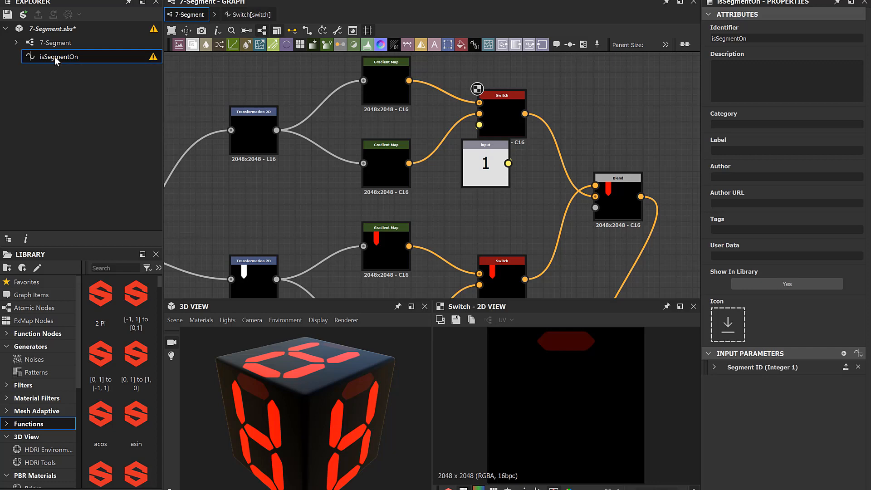
double_click(55, 58)
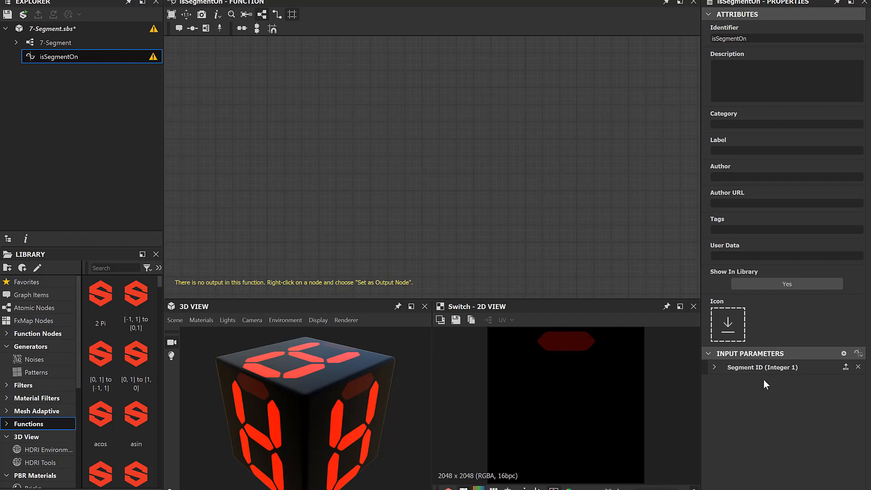
left_click(844, 353)
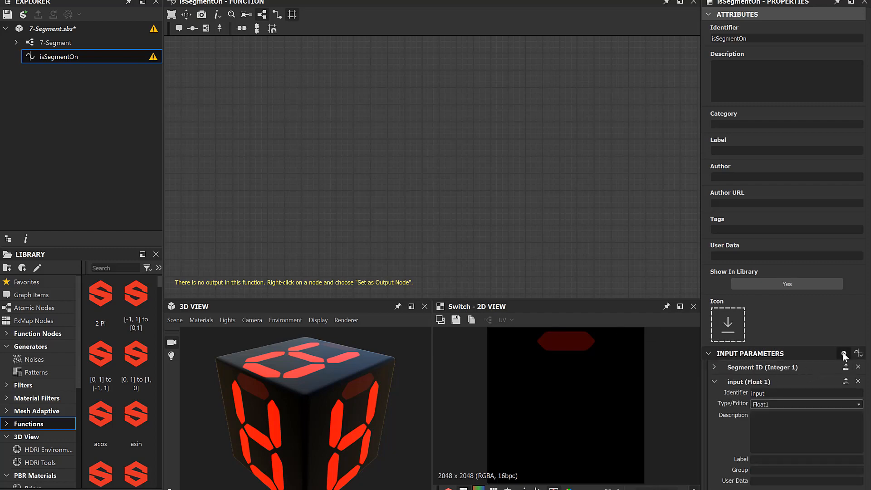
type("digit")
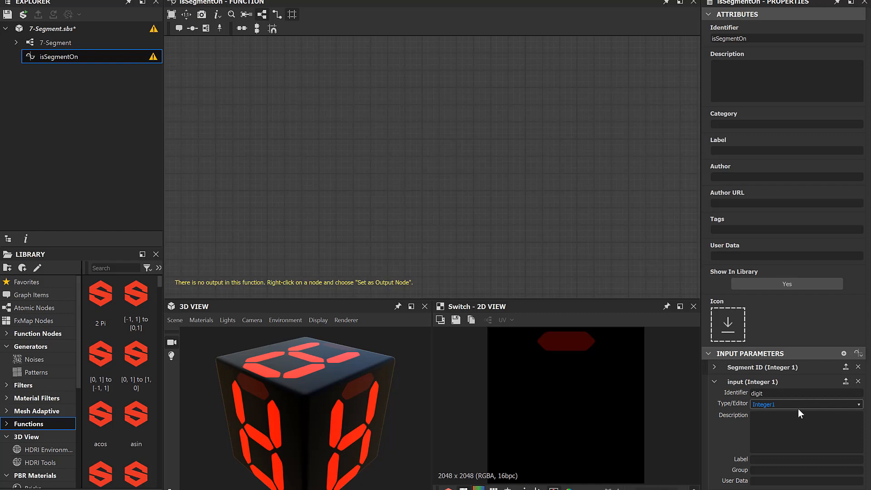
key("Return")
left_click(775, 460)
type("Digit")
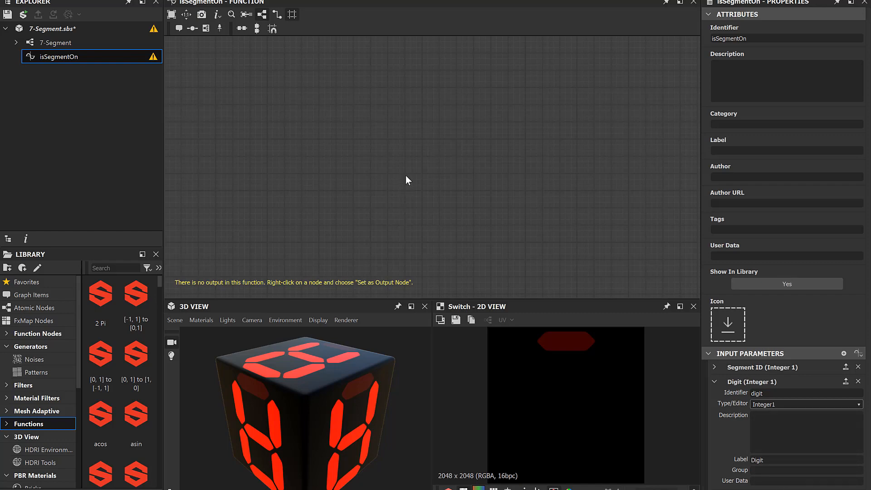
Step: Add a Get Integer variable node to the isSegmentOn function and place a duplicate of it directly below
right_click(330, 102)
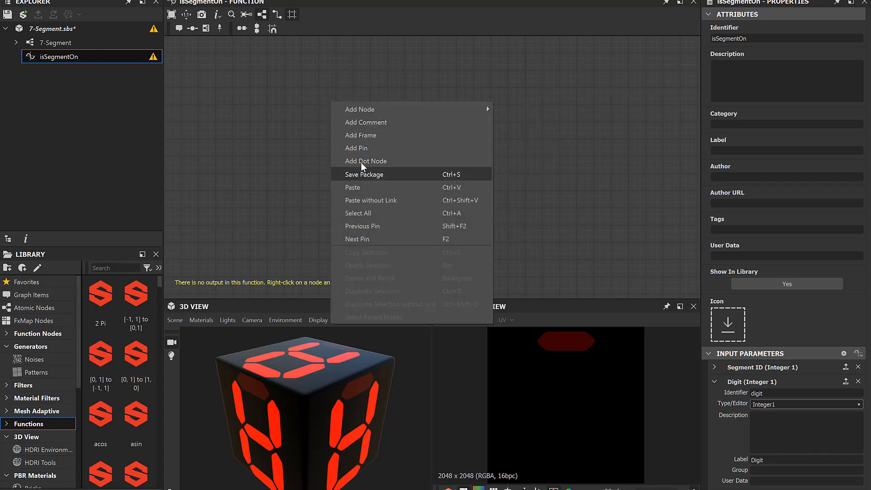
mouse_move(367, 113)
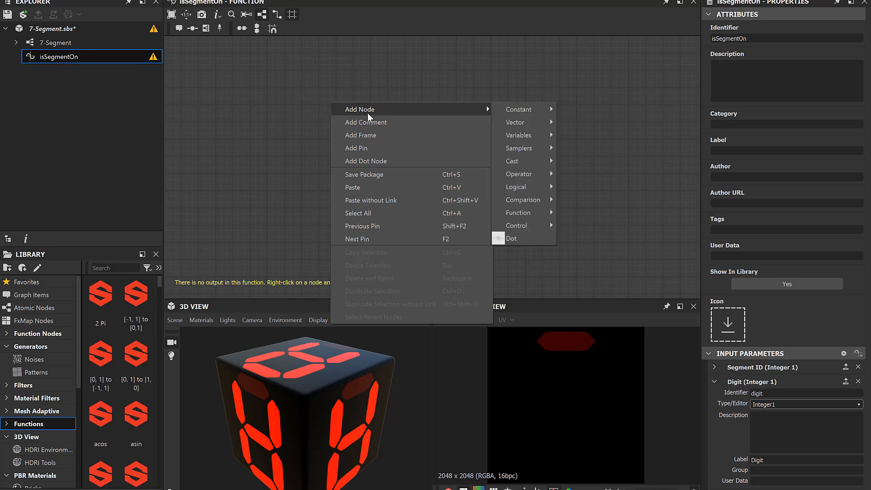
mouse_move(534, 136)
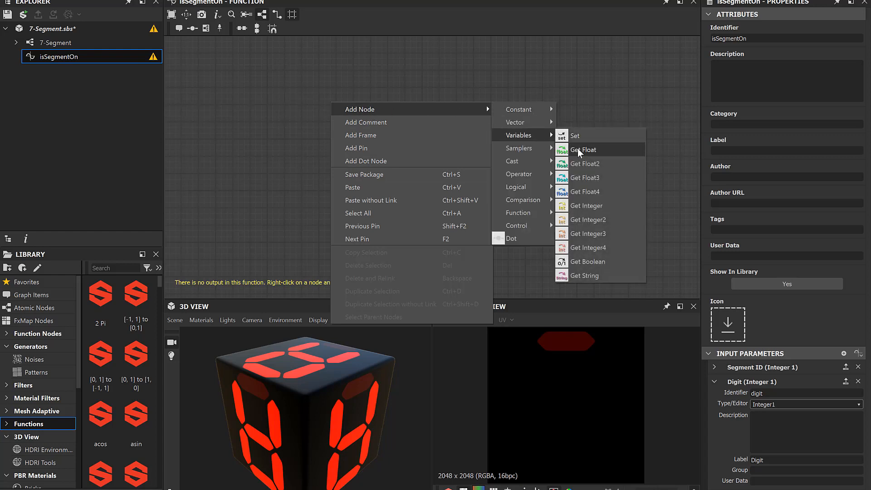
left_click(580, 206)
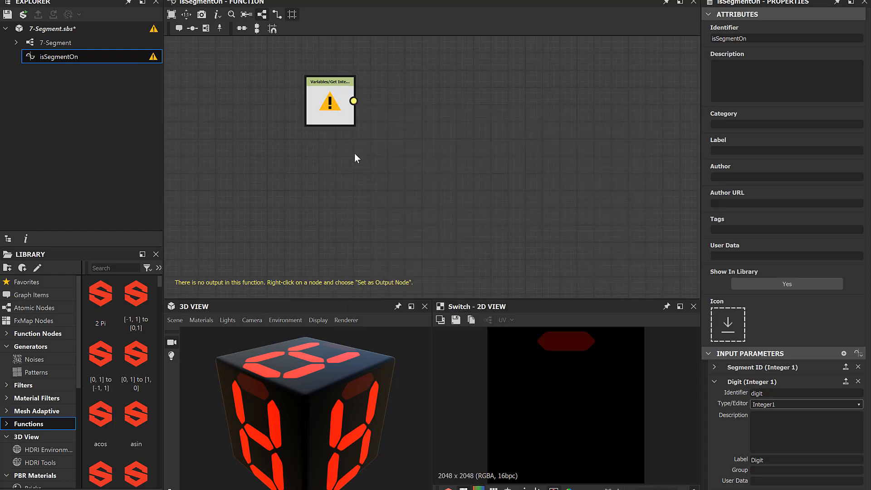
left_click(336, 109)
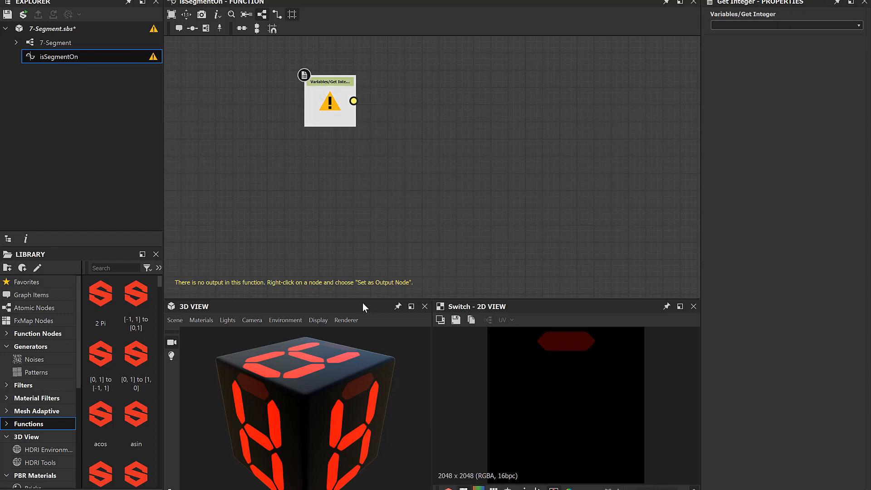
key("ctrl+d")
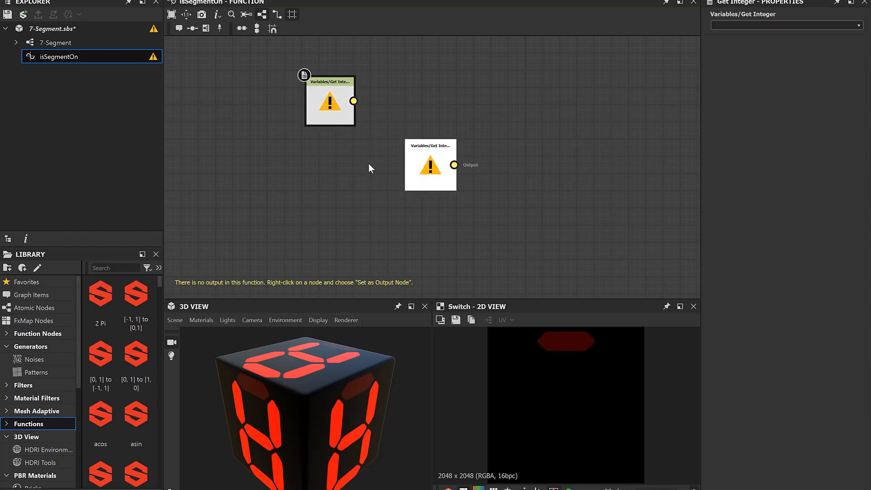
left_click_drag(419, 159, 328, 171)
Step: Set the upper Get Integer node to read segmentId and the lower one to read digit
left_click(331, 112)
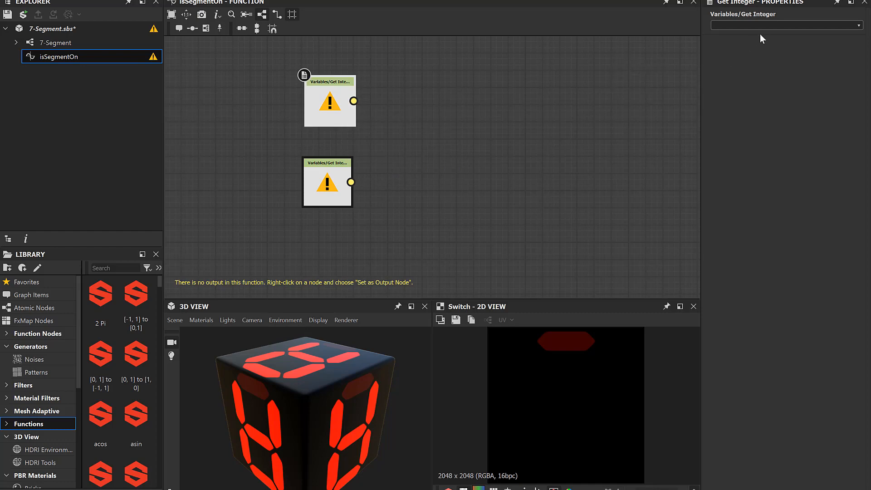
left_click(855, 25)
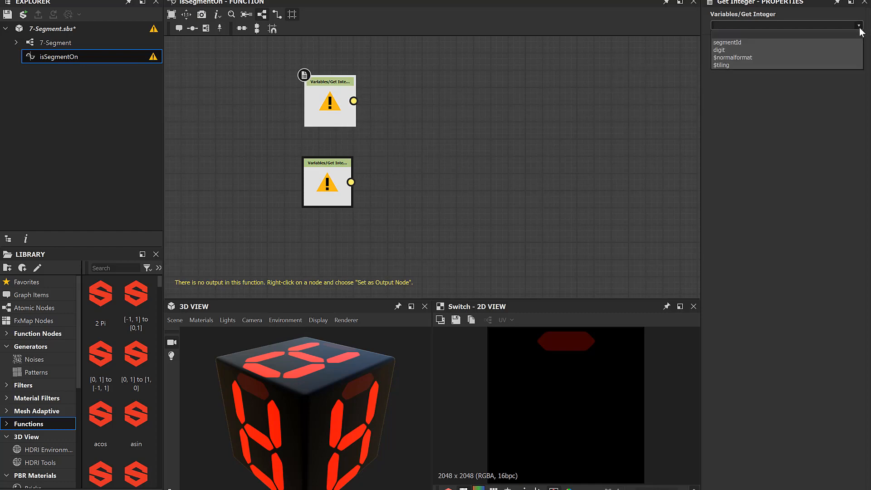
left_click(832, 41)
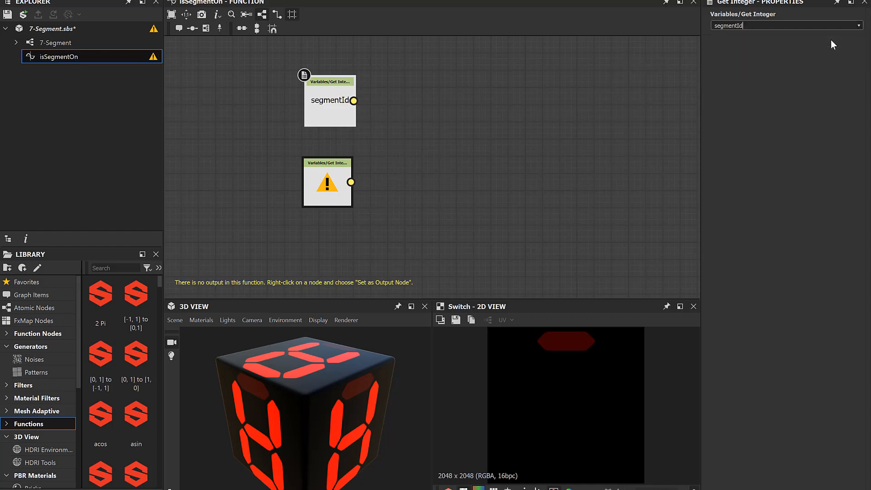
left_click(329, 190)
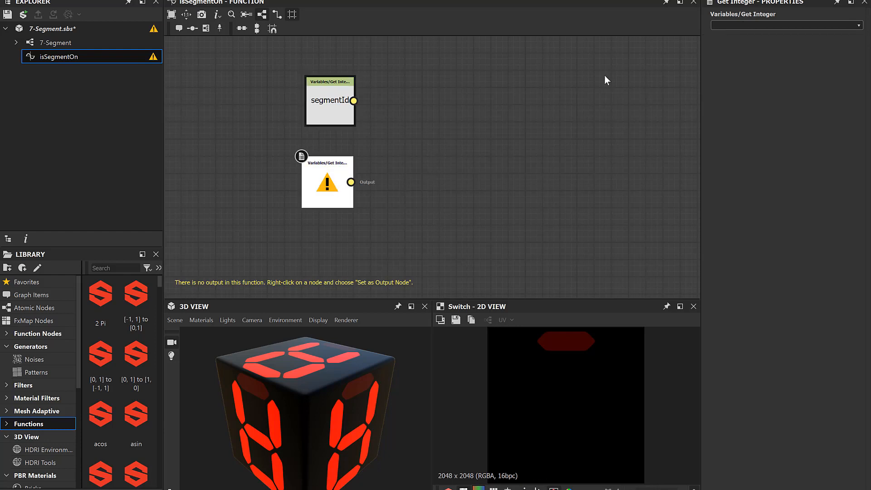
left_click(857, 26)
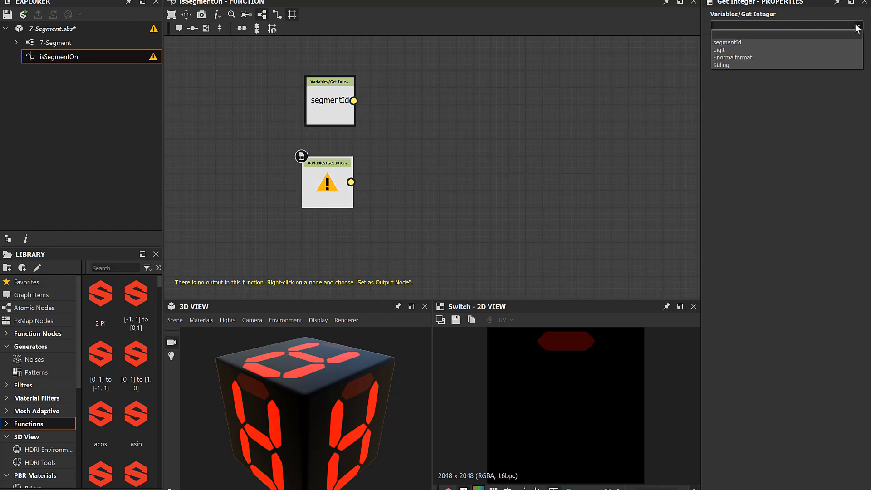
left_click(818, 50)
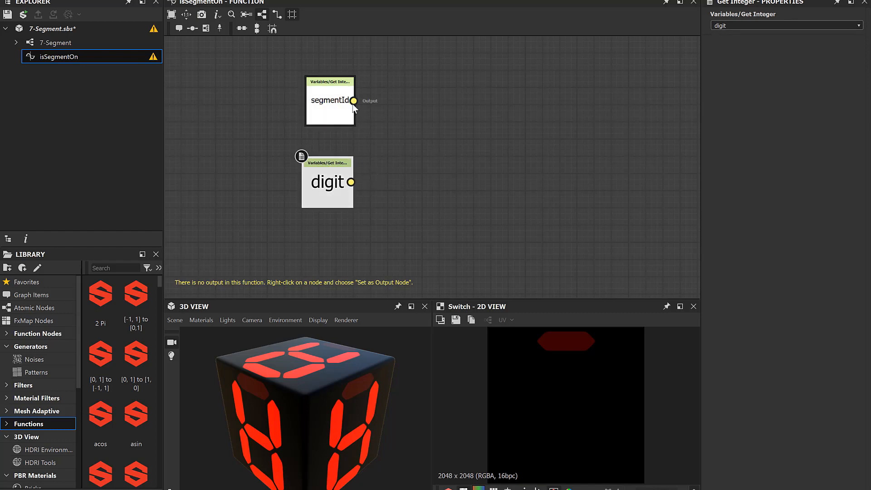
Step: Add an Equal comparison node fed by the segmentId node's output
left_click_drag(354, 101, 446, 107)
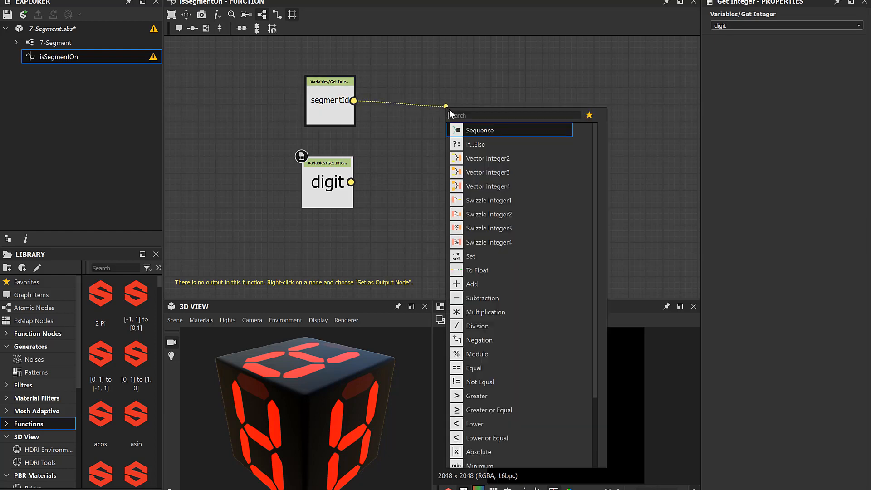
type("eqa")
key("BackSpace")
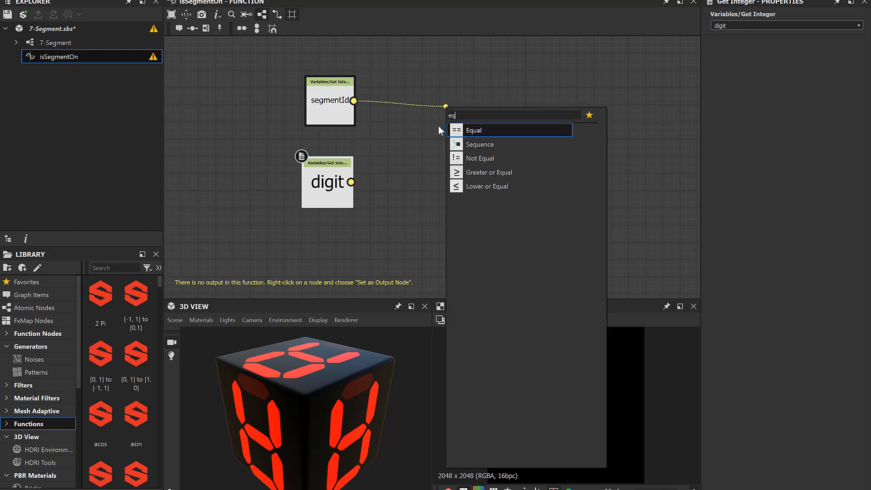
left_click(464, 127)
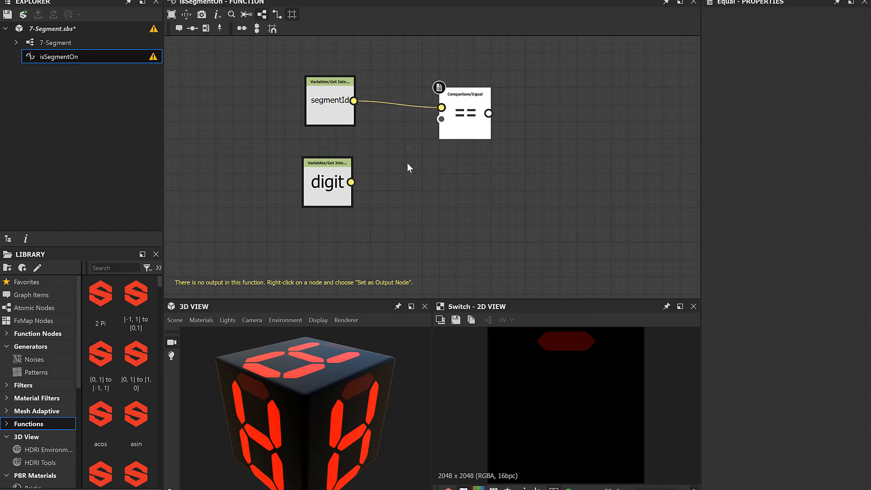
Step: Connect a new Integer constant to the Equal node's second input and set its value to 1
key("space")
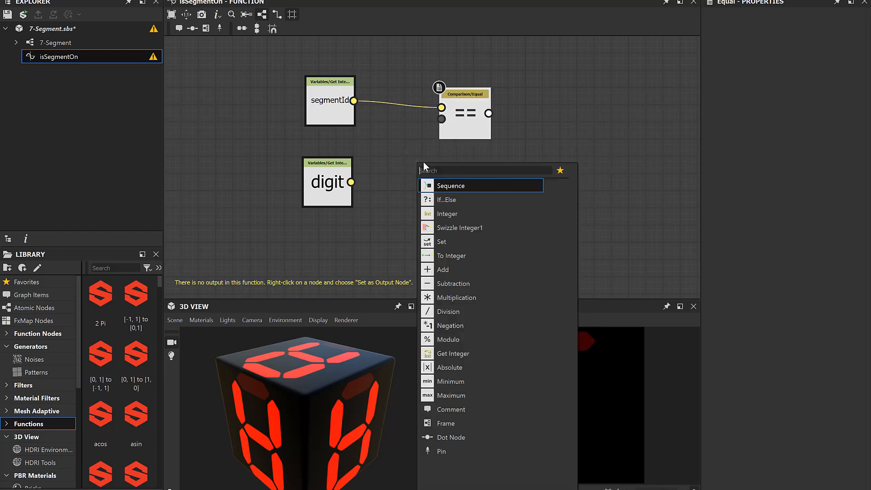
type("int")
key("Return")
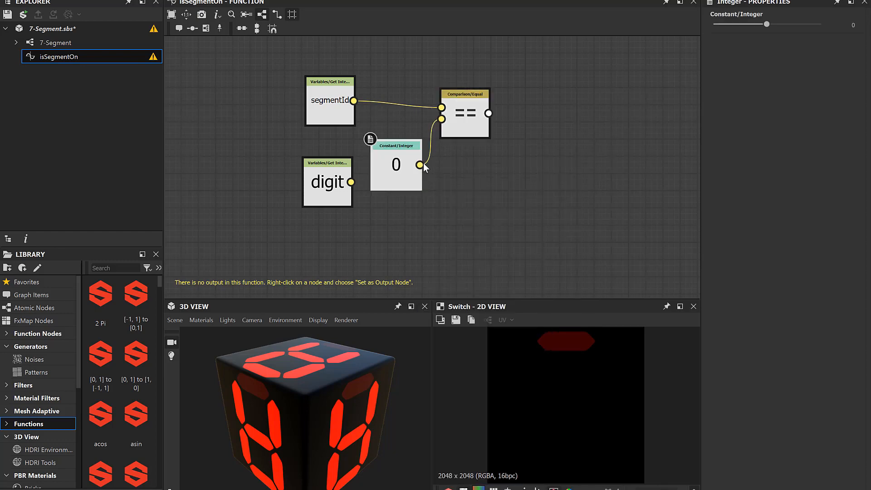
left_click(776, 25)
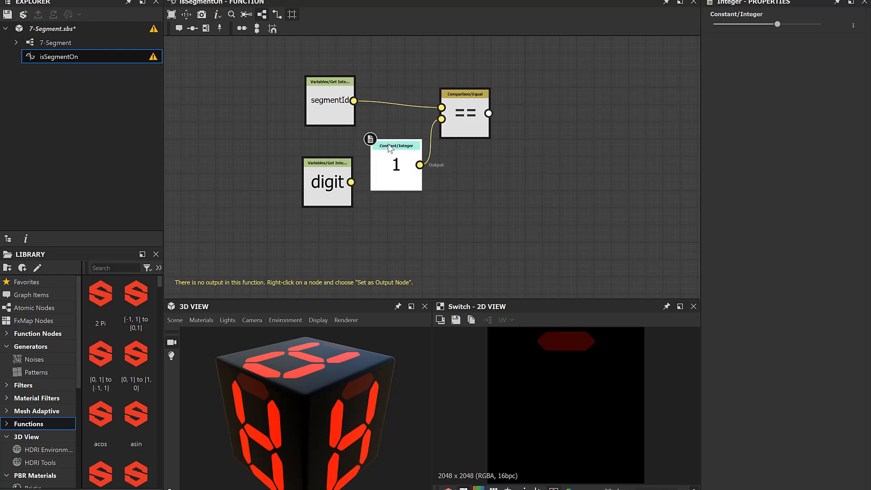
Step: Rearrange the nodes with the constant 1 below segmentId, the Equal node beside them, and digit lower in the graph
left_click_drag(389, 147, 410, 122)
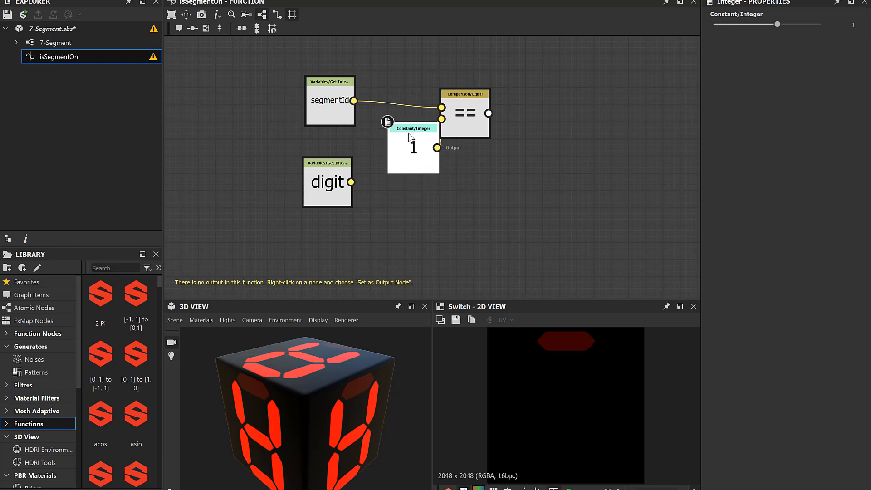
left_click_drag(331, 190, 407, 260)
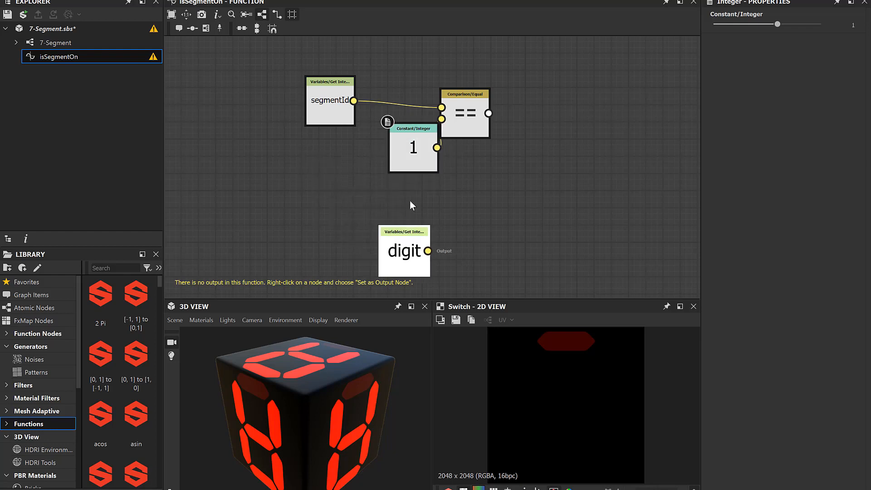
left_click(409, 131)
left_click_drag(410, 131, 325, 147)
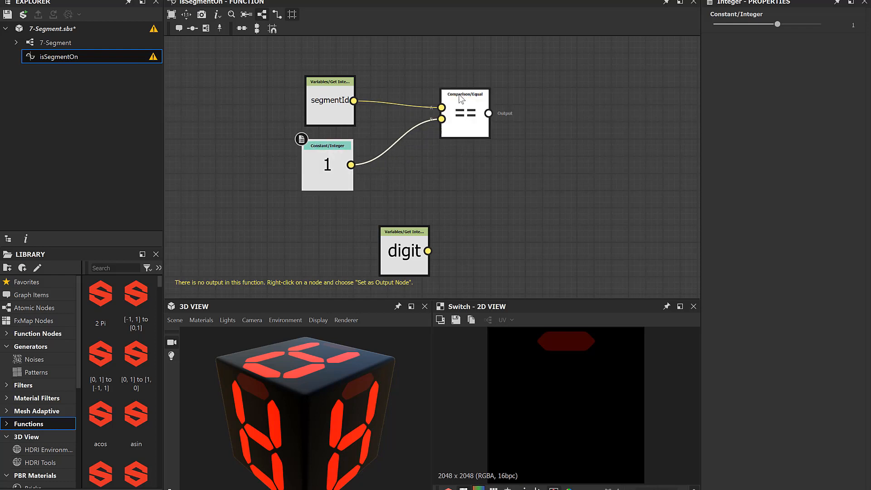
left_click_drag(468, 96, 424, 111)
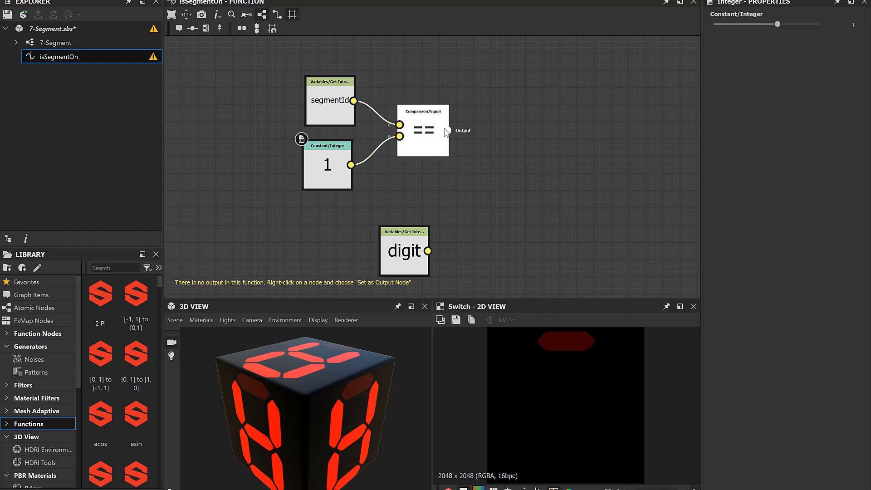
Step: Add an If...Else node driven by the Equal node's output, leaving ample space between the two
left_click_drag(449, 130, 527, 128)
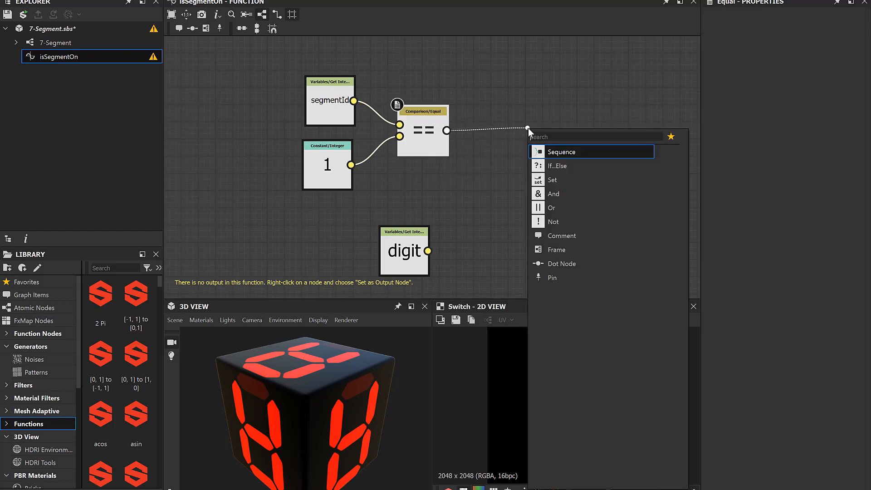
type("if")
key("Return")
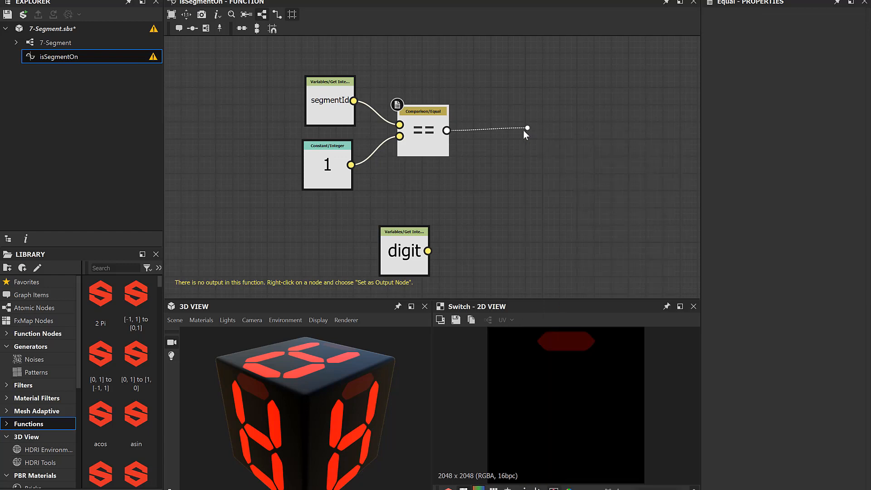
left_click_drag(543, 115, 596, 125)
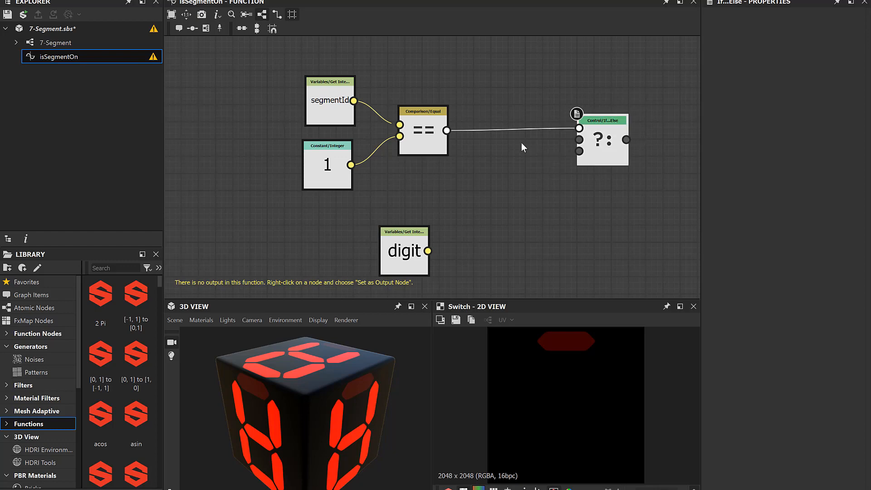
Step: Move the digit node closer beneath the Equal node and connect its output to a new Not Equal comparison node
middle_click_drag(503, 219, 465, 172)
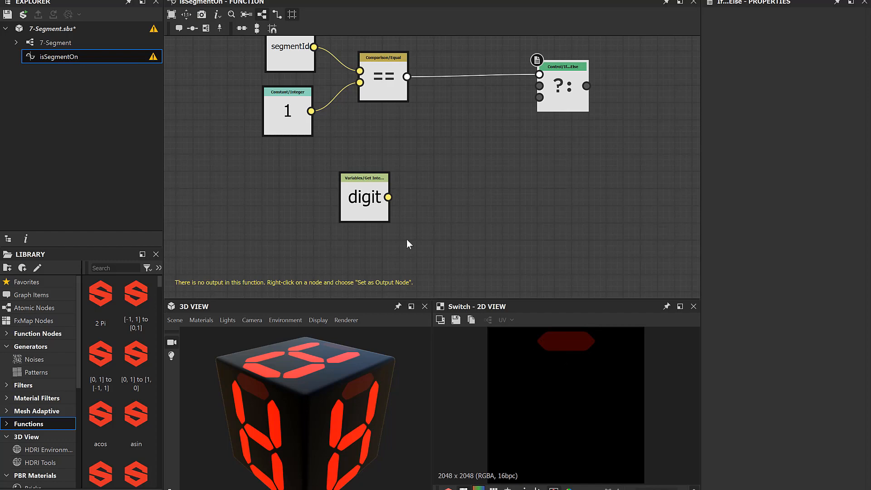
left_click_drag(376, 208, 403, 192)
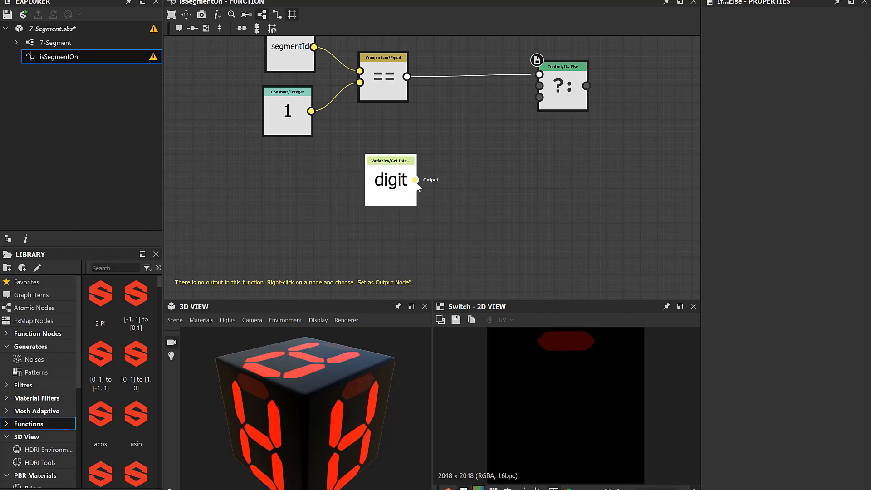
left_click_drag(458, 182, 462, 192)
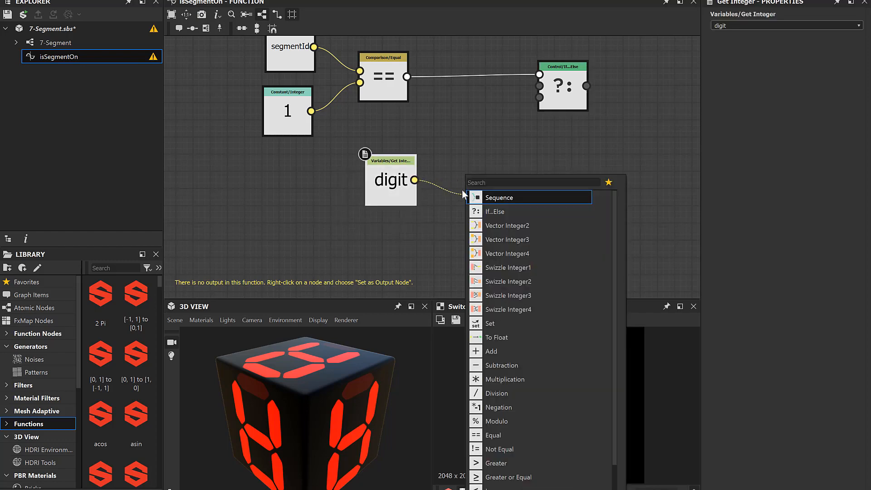
type("not eq")
key("Return")
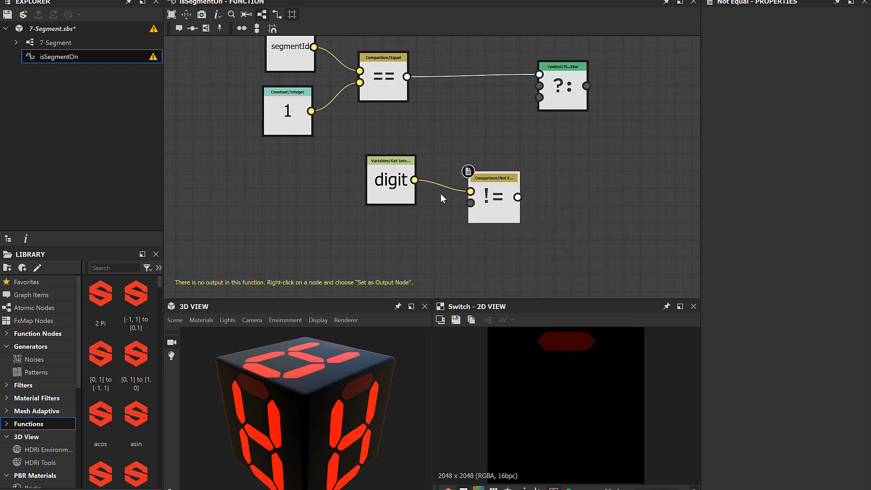
Step: Connect a new Integer constant to the Not Equal node's second input and set its value to 1
left_click_drag(470, 203, 422, 237)
type("in")
key("Return")
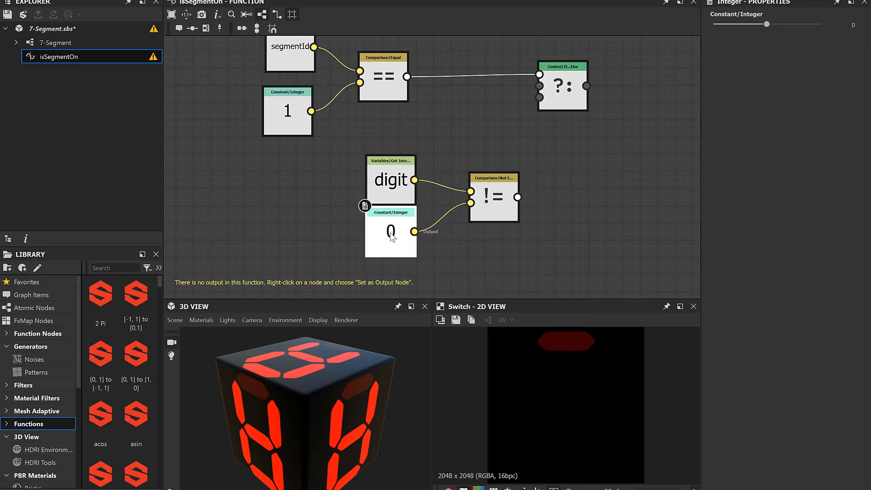
left_click_drag(765, 25, 775, 28)
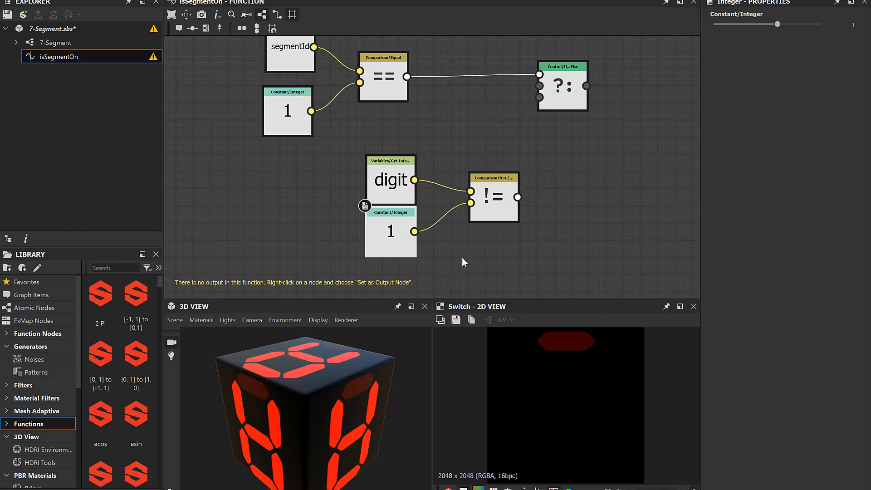
Step: Duplicate the digit, constant 1 and Not Equal nodes, place the copies below the originals, and shift the copied constant slightly lower
middle_click_drag(462, 259, 446, 212)
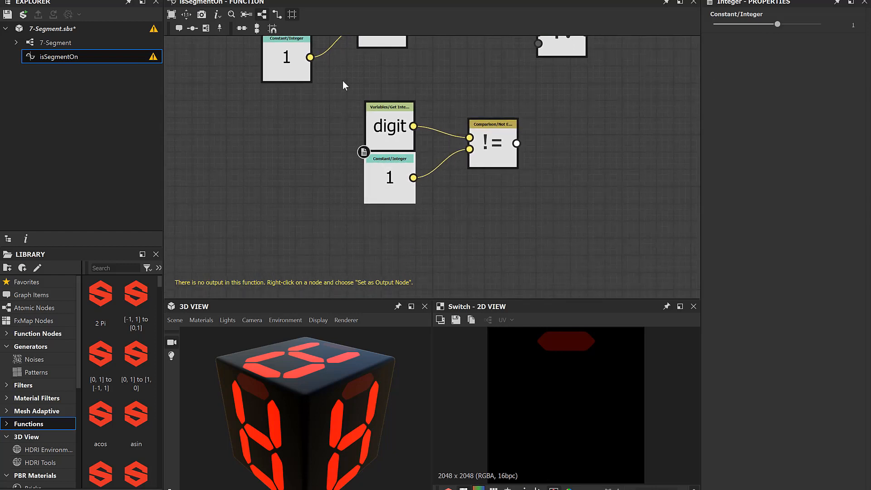
left_click_drag(343, 81, 536, 271)
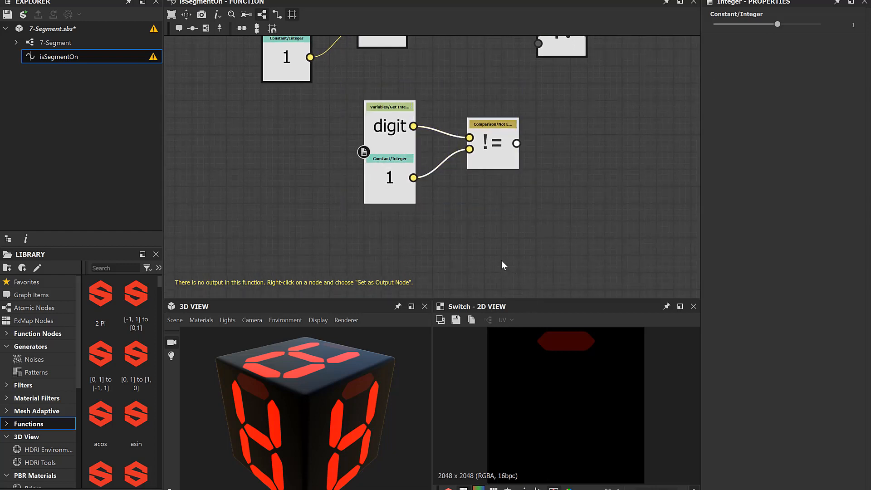
key("ctrl+d")
left_click_drag(378, 134, 375, 232)
middle_click_drag(440, 257, 434, 192)
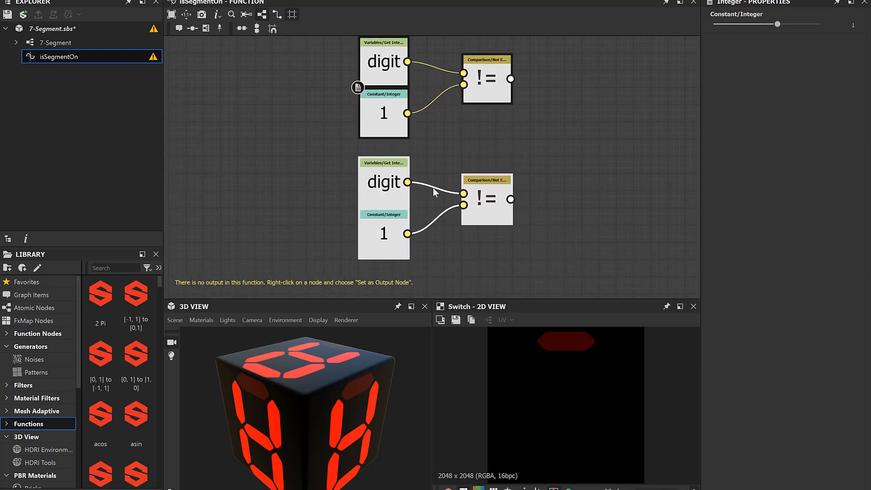
left_click(382, 236)
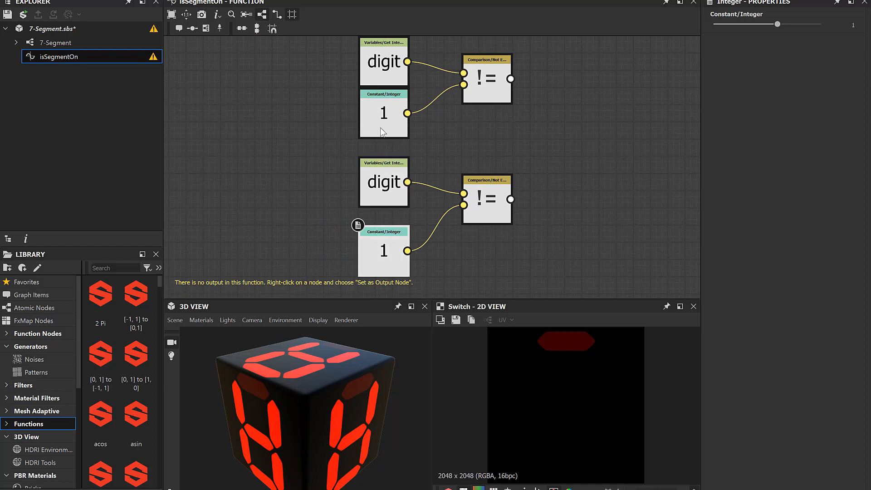
Step: Place the lower Integer constant directly beneath its digit node and set its value to 4
left_click_drag(384, 122, 384, 116)
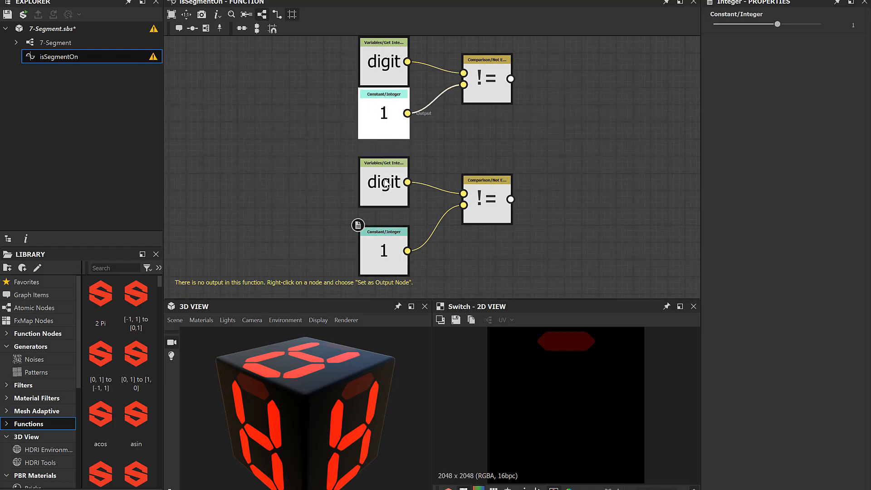
left_click_drag(383, 248, 383, 228)
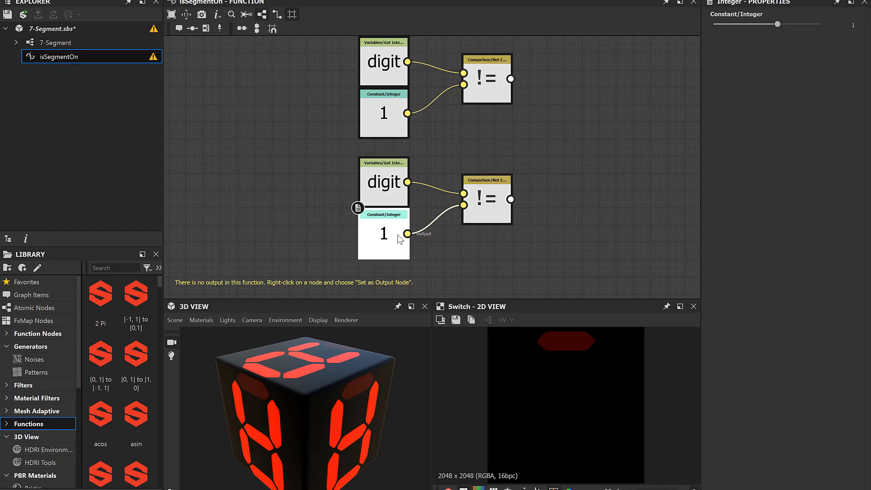
left_click(854, 26)
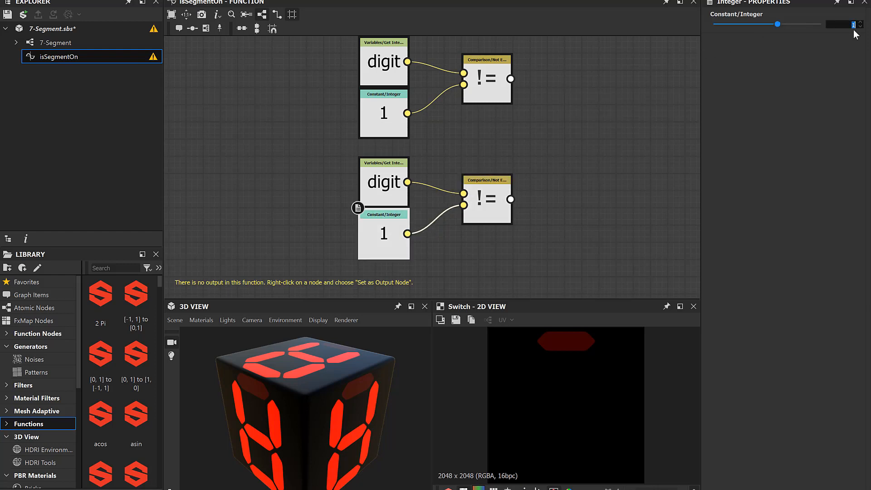
key("Return")
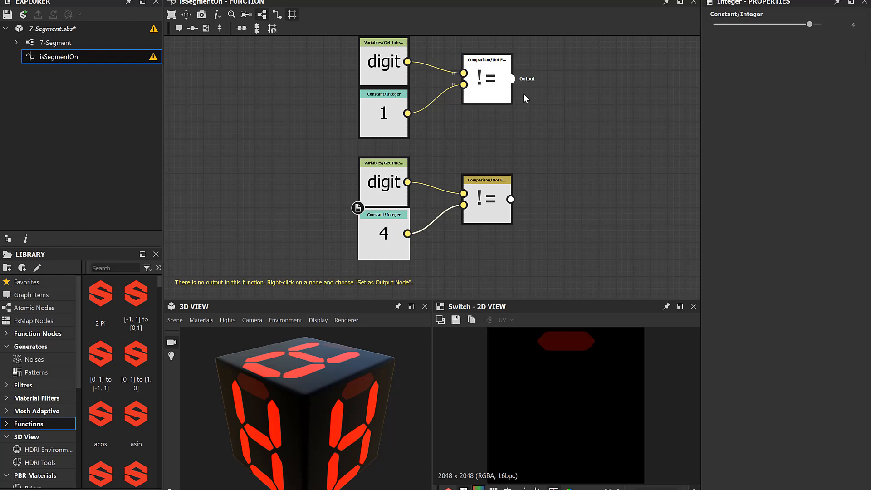
Step: Add a logical And node and feed the outputs of both Not Equal nodes into it
left_click_drag(511, 79, 561, 139)
type("an")
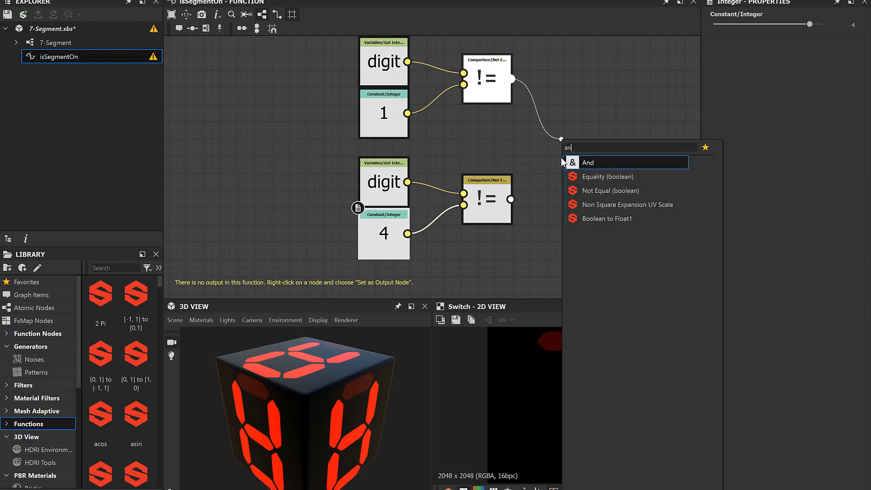
key("Return")
left_click_drag(551, 146, 566, 136)
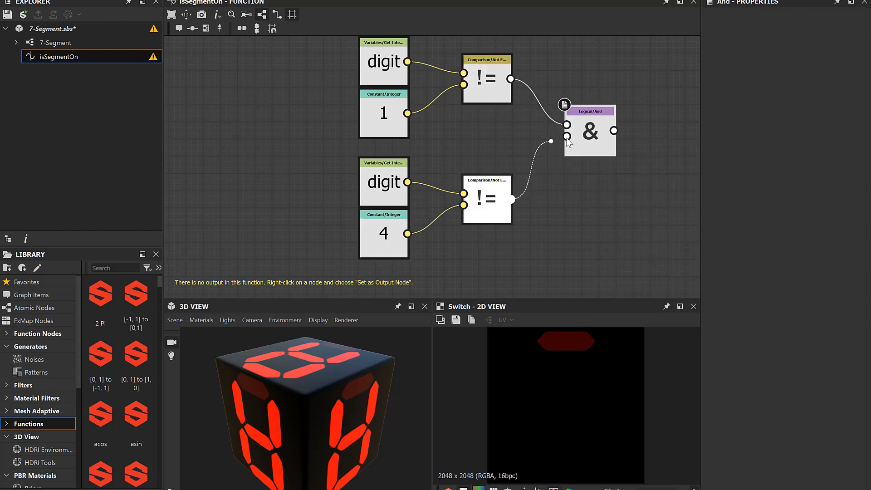
Step: Connect the And node's output to the If...Else node's second input and set the If...Else node as the function's output
scroll(556, 119, "down", 3)
middle_click_drag(581, 100, 522, 159)
left_click_drag(498, 105, 570, 102)
left_click_drag(524, 187, 560, 104)
scroll(564, 157, "down", 1)
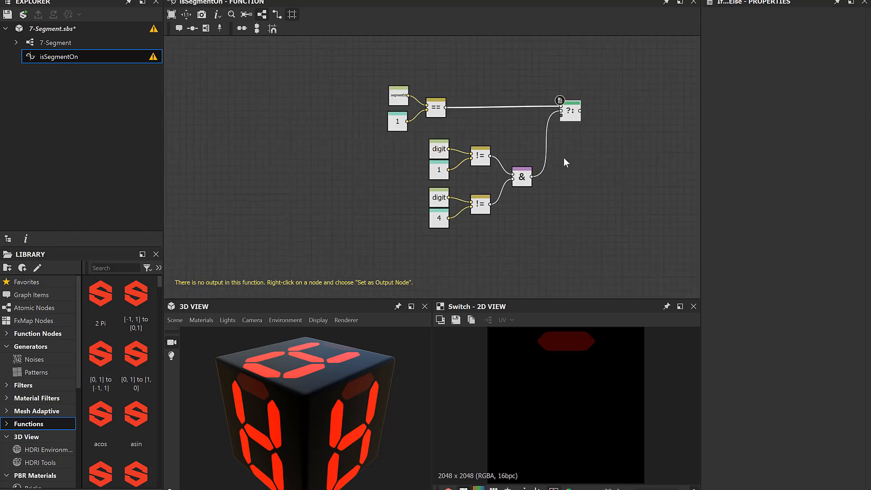
right_click(571, 113)
left_click(605, 160)
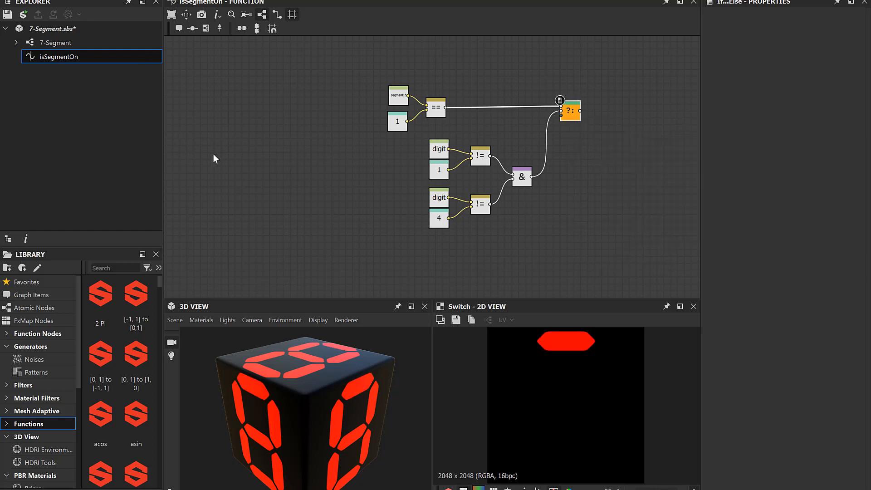
Step: Expand the 7-Segment graph in the package and open it for editing
left_click(78, 45)
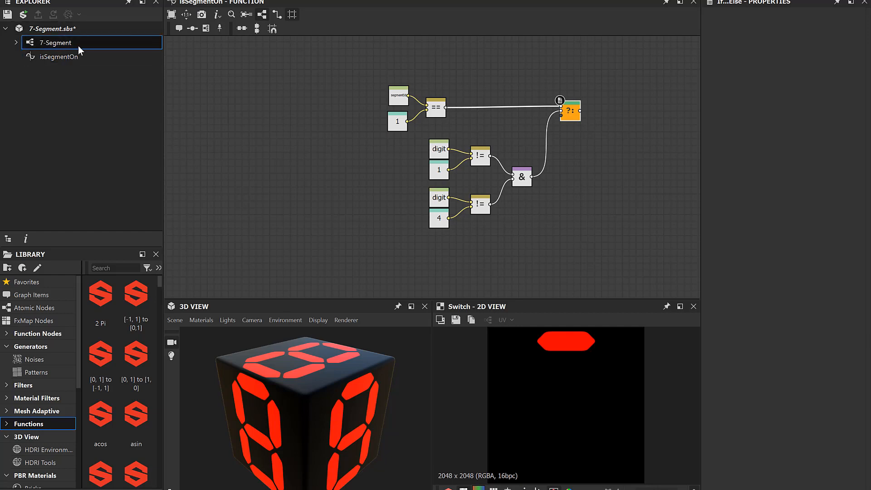
left_click(59, 45)
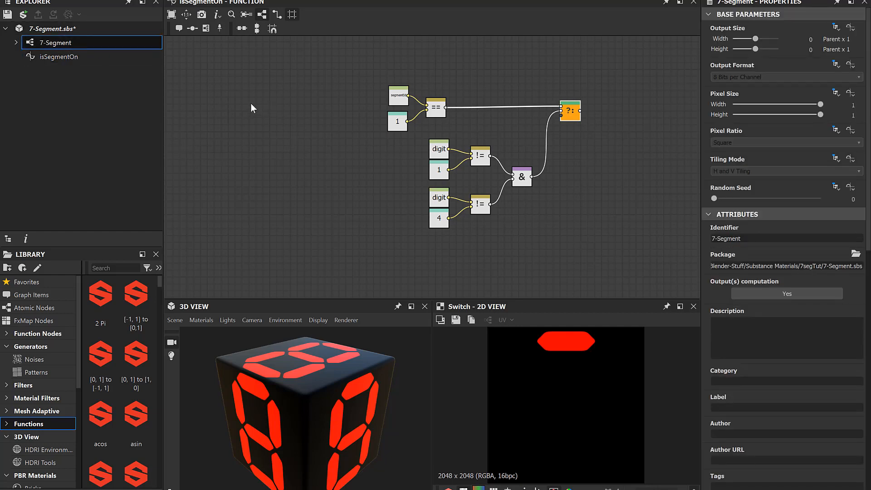
left_click(297, 130)
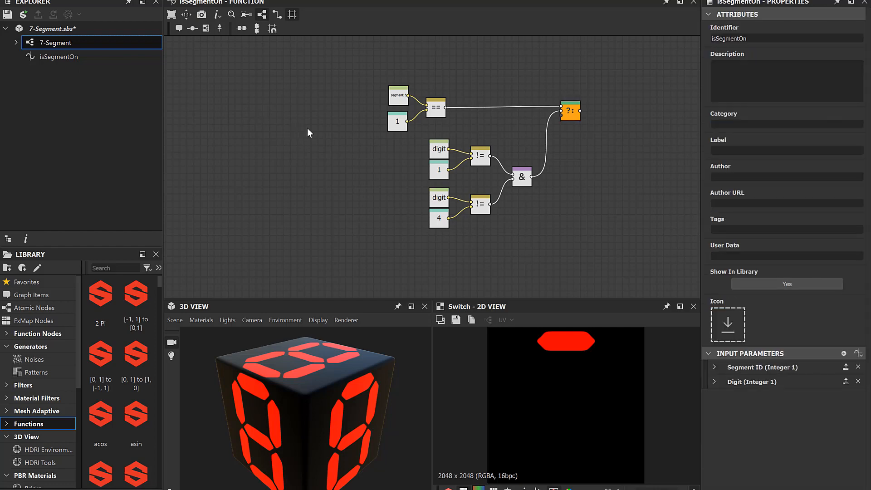
left_click(16, 42)
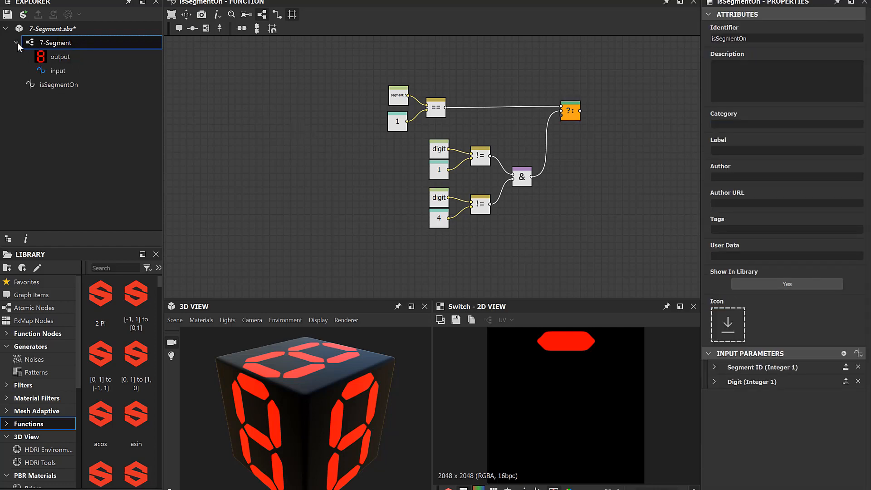
double_click(62, 44)
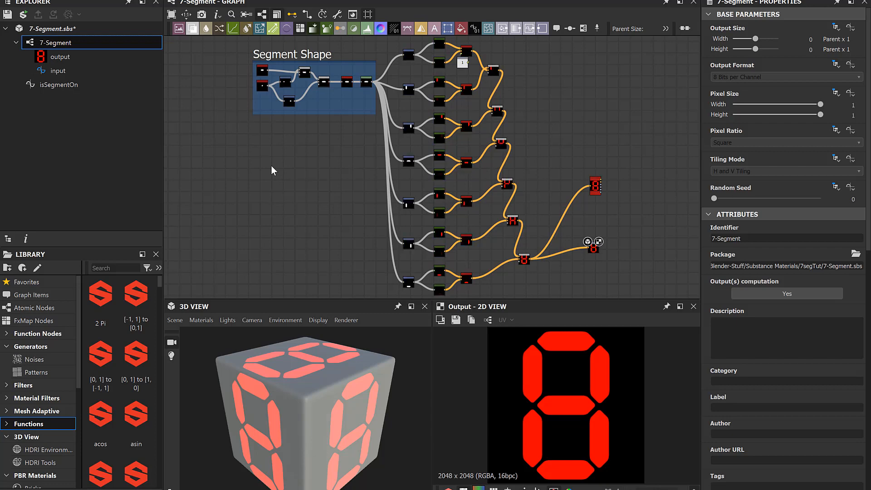
Step: Preview the 7-Segment graph's input parameters and test the Digit value
scroll(761, 385, "down", 3)
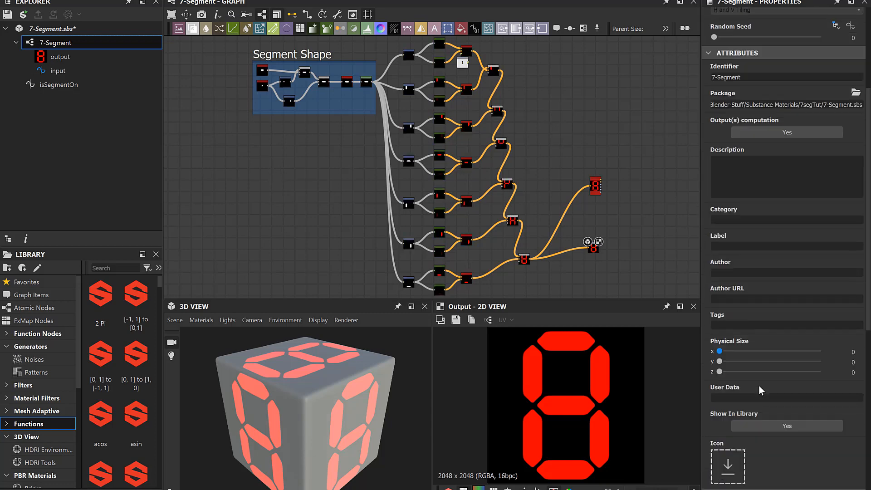
scroll(761, 389, "down", 5)
scroll(760, 361, "down", 3)
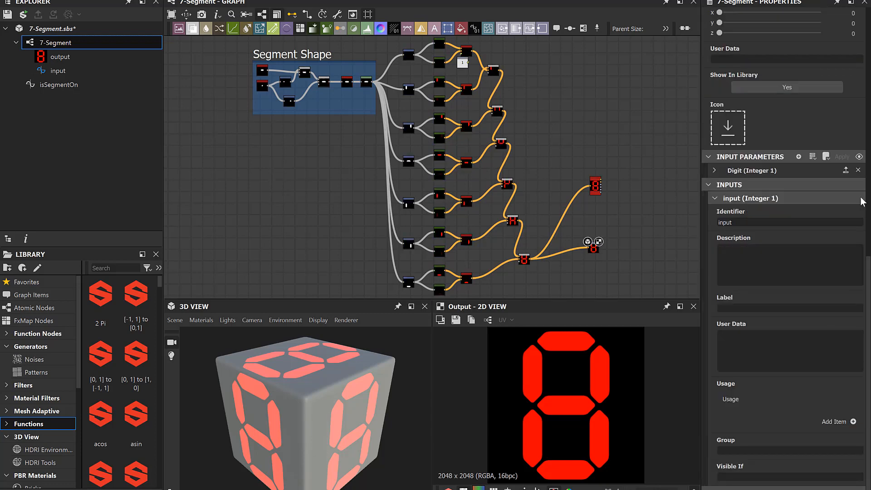
left_click(859, 157)
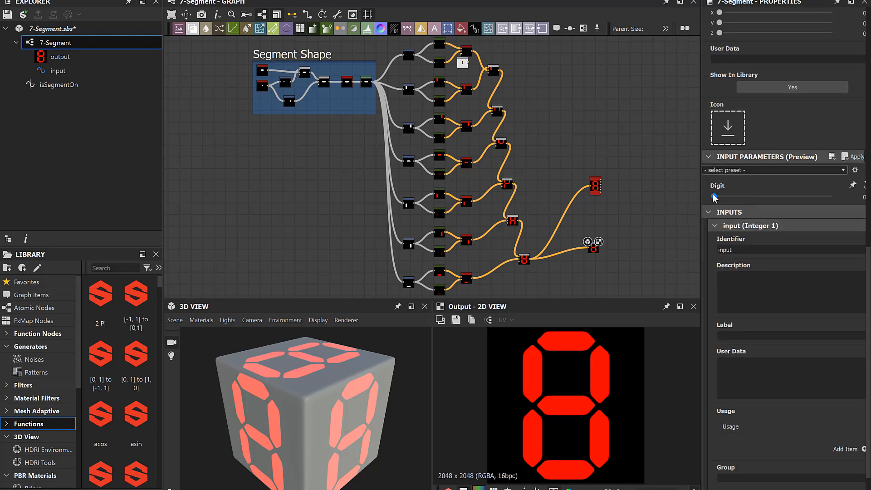
mouse_move(715, 198)
left_mouse_down()
mouse_move(743, 200)
mouse_move(714, 200)
left_mouse_up()
Step: Open the Switch parameter's function on the topmost Switch node, next to the input node
scroll(493, 78, "up", 8)
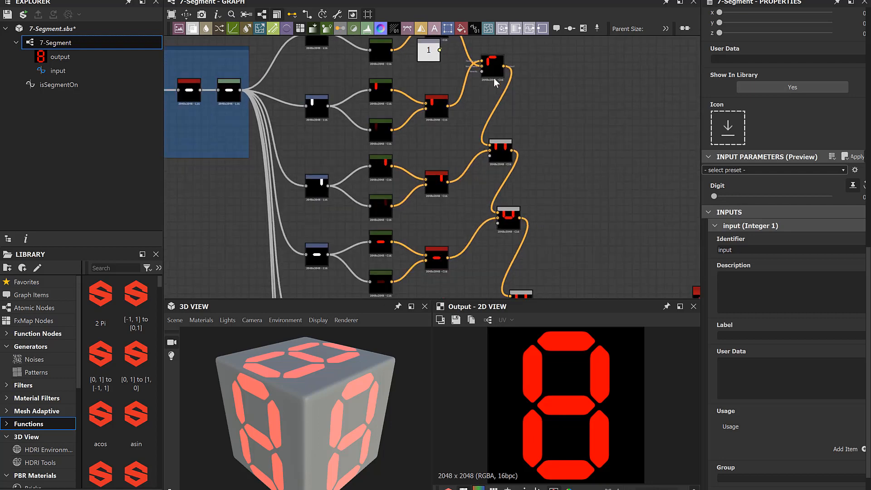
middle_click_drag(396, 92, 455, 227)
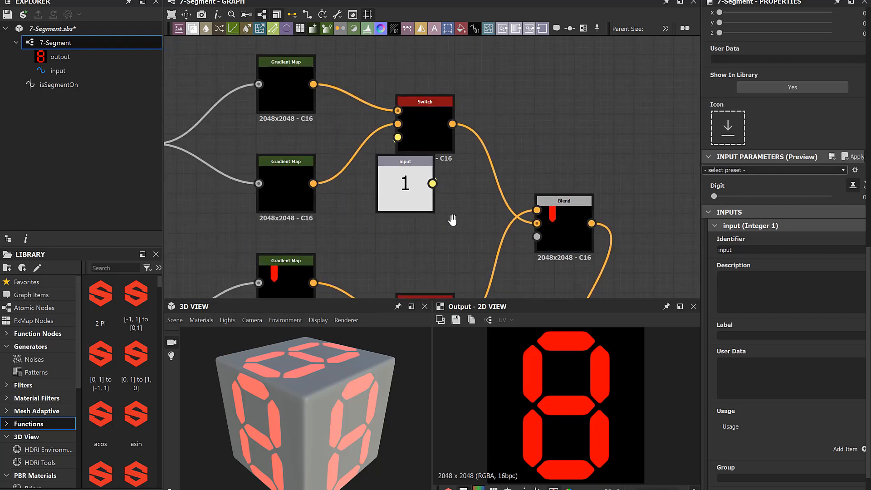
left_click(421, 124)
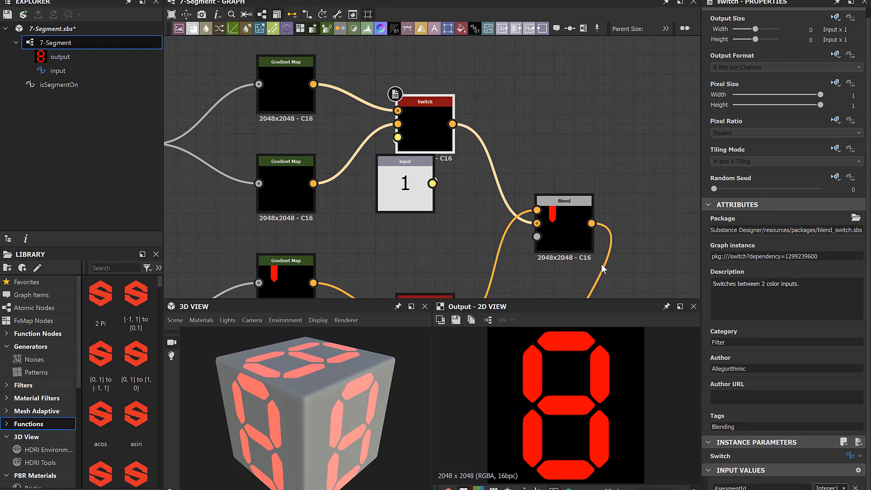
left_click(849, 456)
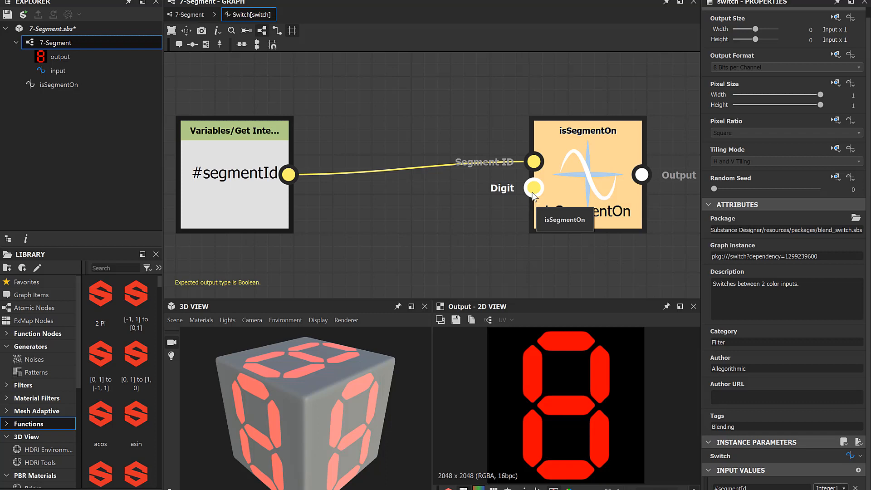
Step: Add a Get Integer node reading the digit variable below #segmentId and connect it to the isSegmentOn node's Digit input
scroll(422, 167, "down", 3)
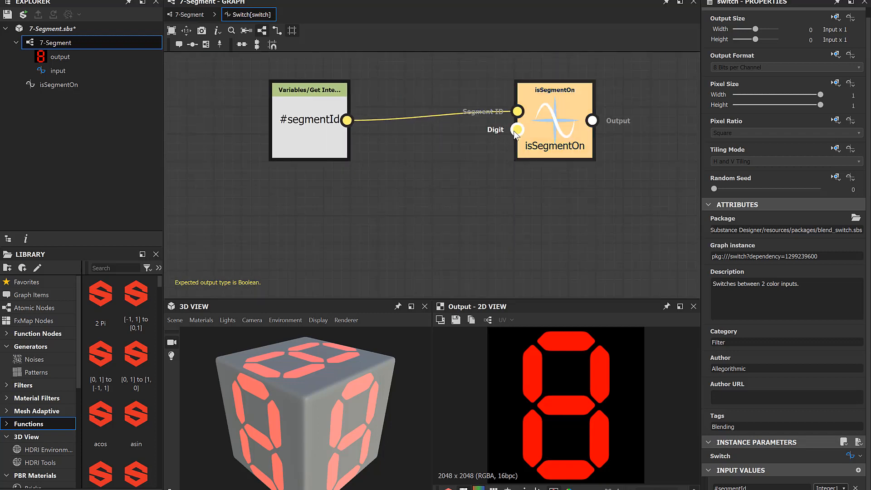
left_click_drag(516, 131, 336, 228)
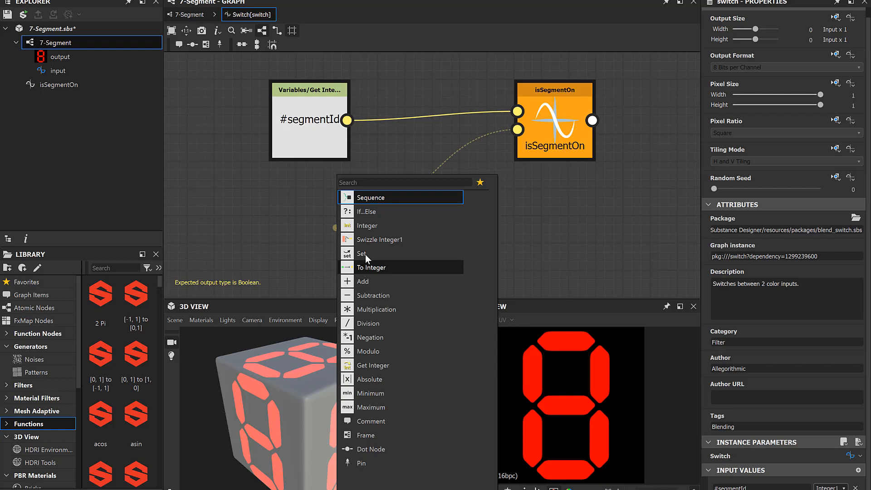
left_click(313, 227)
key("space")
type("get")
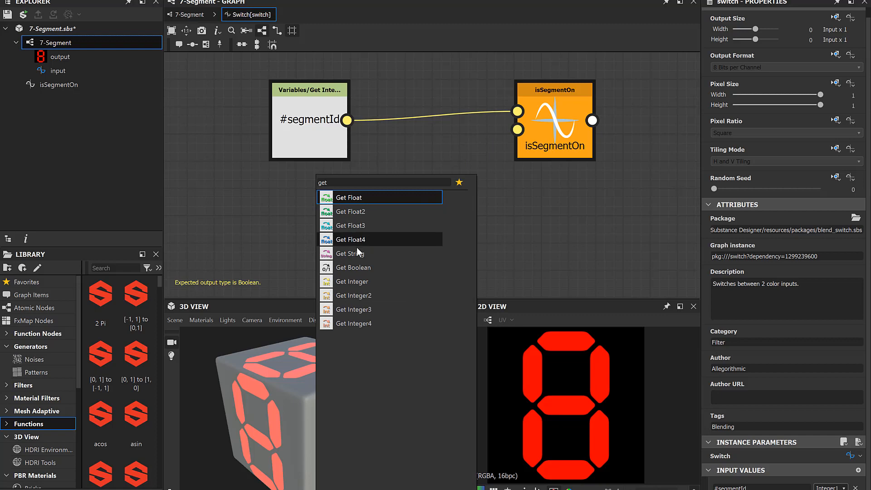
left_click(353, 280)
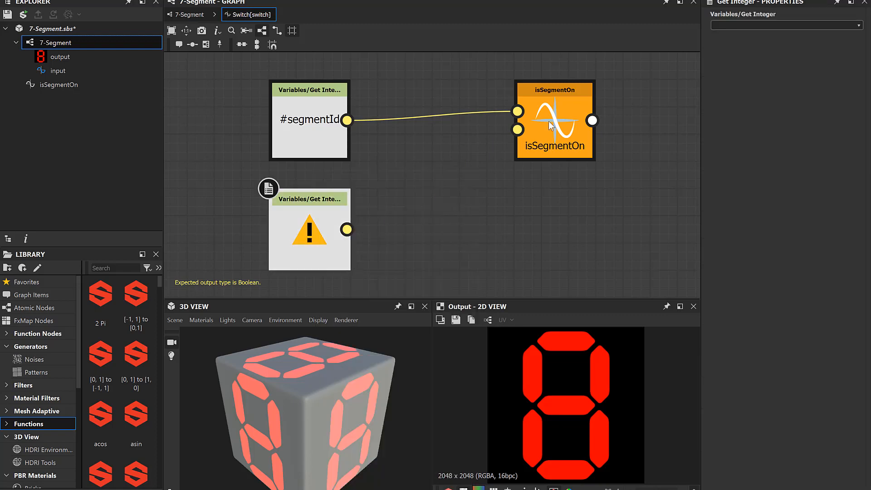
left_click(859, 25)
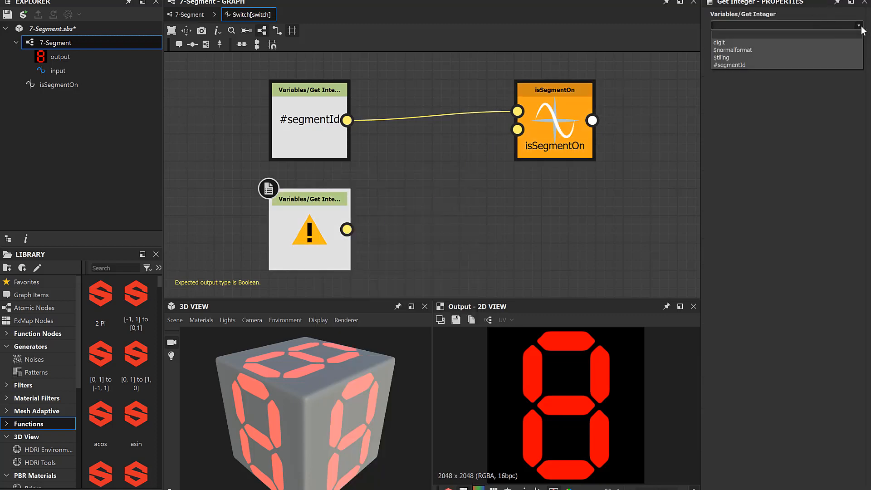
left_click(838, 40)
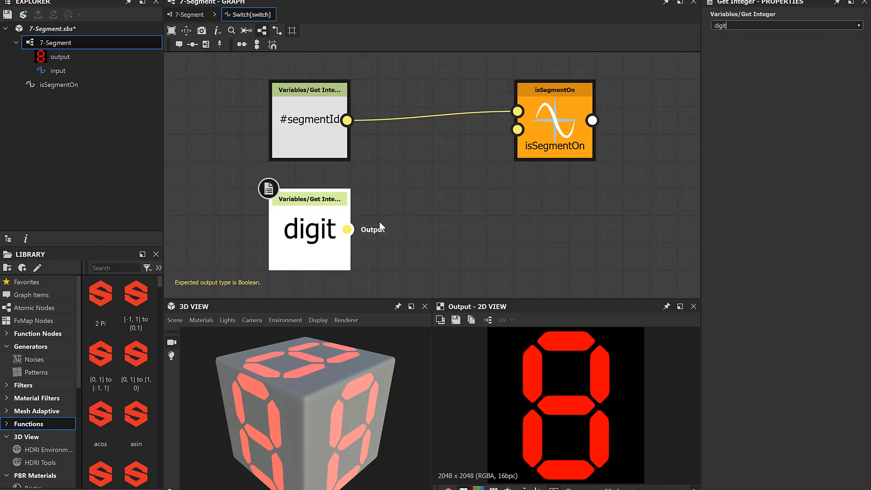
left_click_drag(380, 226, 517, 130)
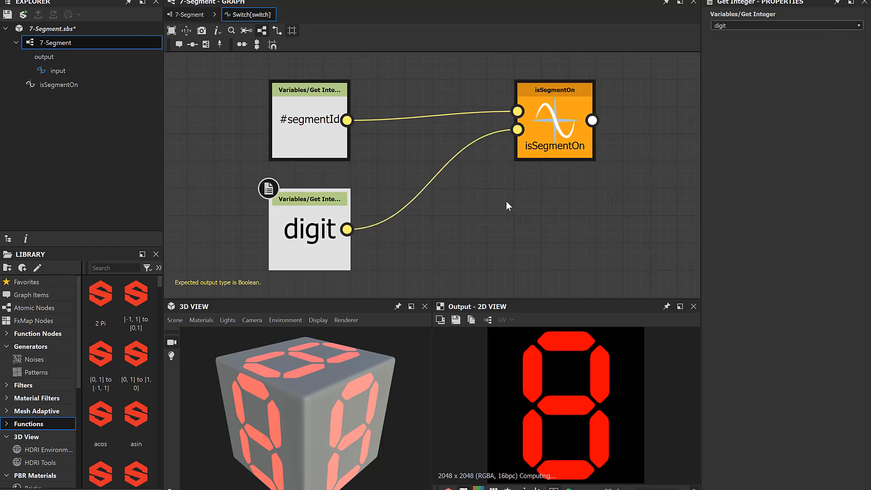
Step: Return to the 7-Segment graph and preview its input parameters to check the Digit control
double_click(53, 42)
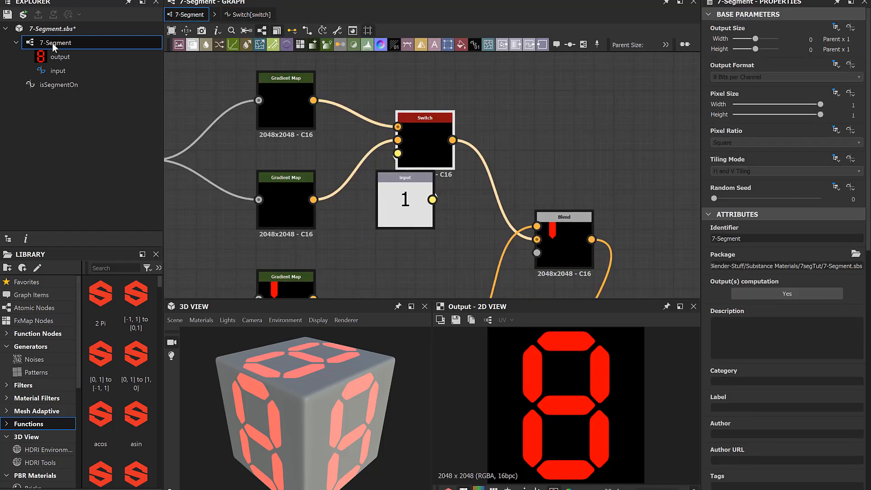
left_click(513, 107)
scroll(742, 371, "down", 10)
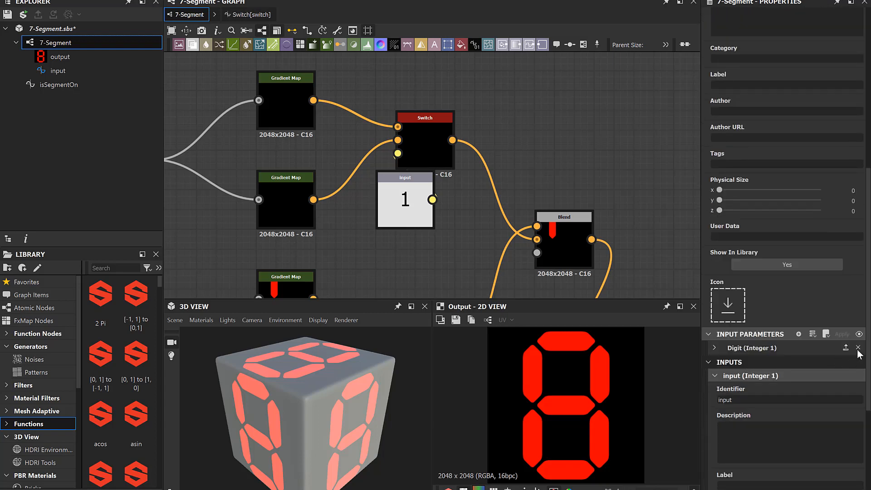
left_click(858, 334)
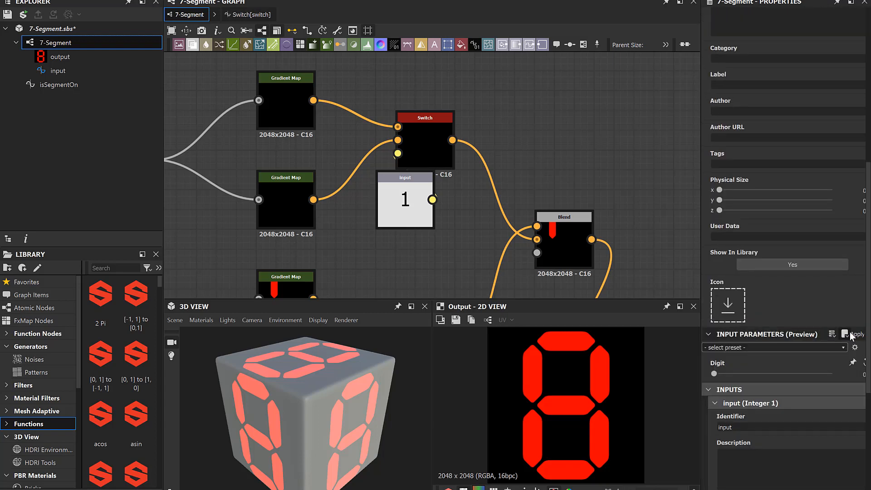
Step: Test the Digit preview parameter by raising it to 9 and lowering it again
left_click_drag(714, 373, 828, 374)
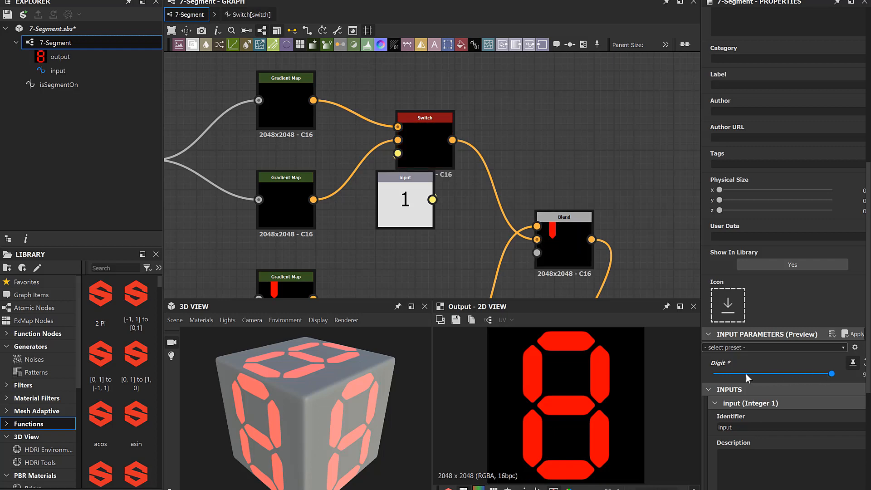
left_click_drag(746, 374, 635, 355)
left_click_drag(720, 377, 671, 371)
Step: Delete the old Switch node in the second segment row
scroll(529, 218, "down", 2)
middle_click_drag(445, 235, 458, 190)
scroll(458, 191, "down", 2)
left_click(485, 126)
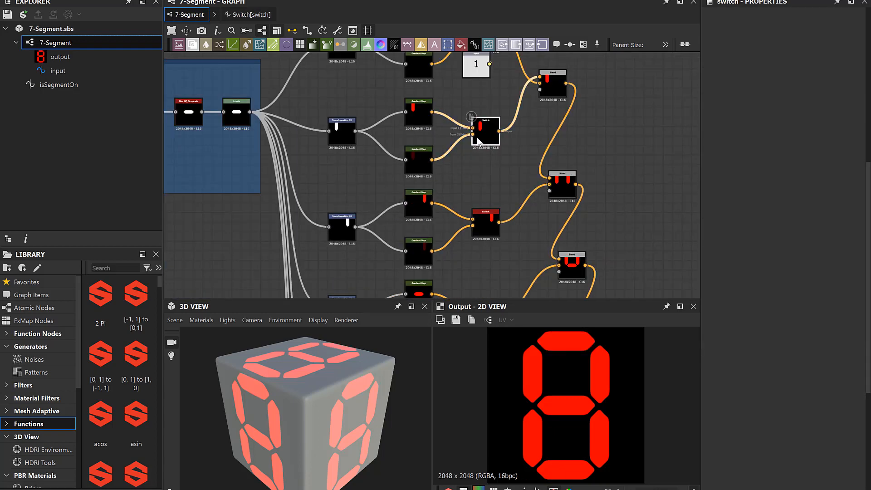
key("Delete")
Step: Copy the first row's Switch and input nodes into the second segment row and set the copied input's default to 2
middle_click_drag(476, 134, 477, 189)
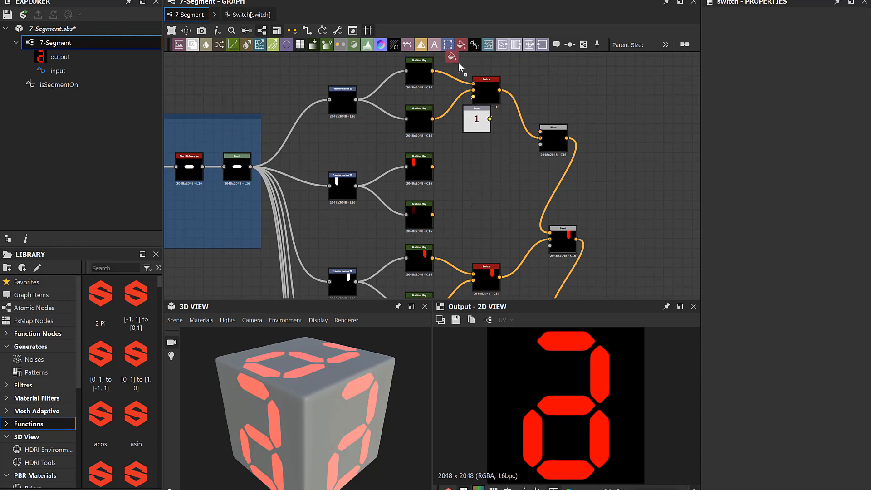
left_click_drag(496, 124, 506, 143)
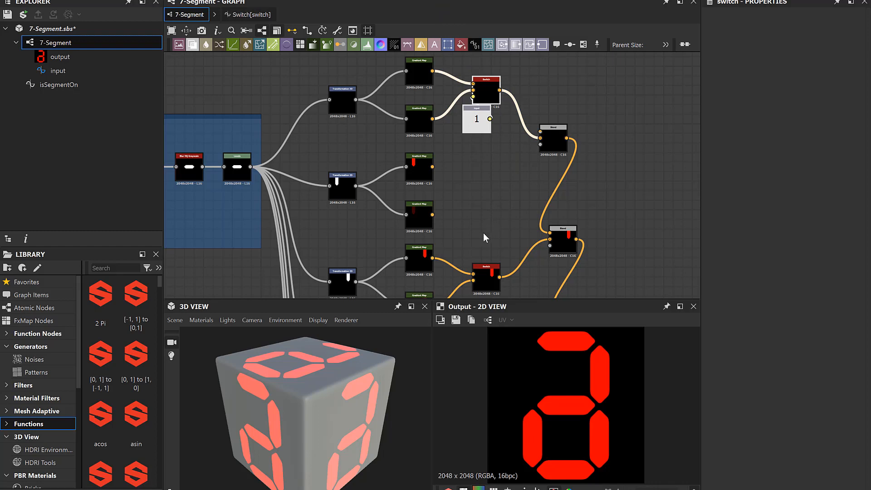
key("ctrl+v")
left_click(485, 151)
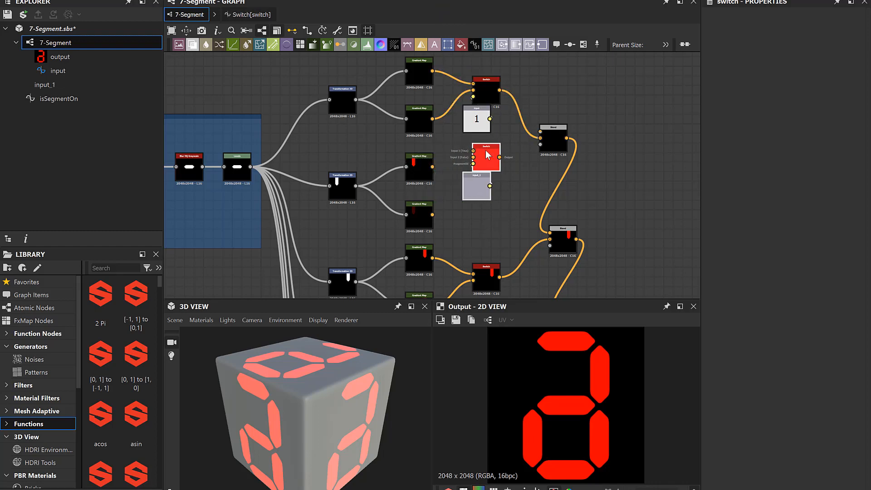
left_click_drag(482, 150, 488, 170)
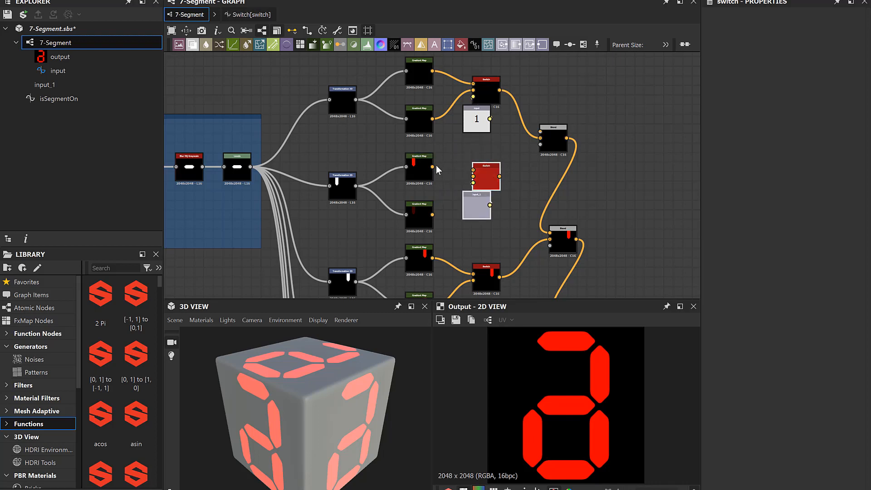
left_click(475, 210)
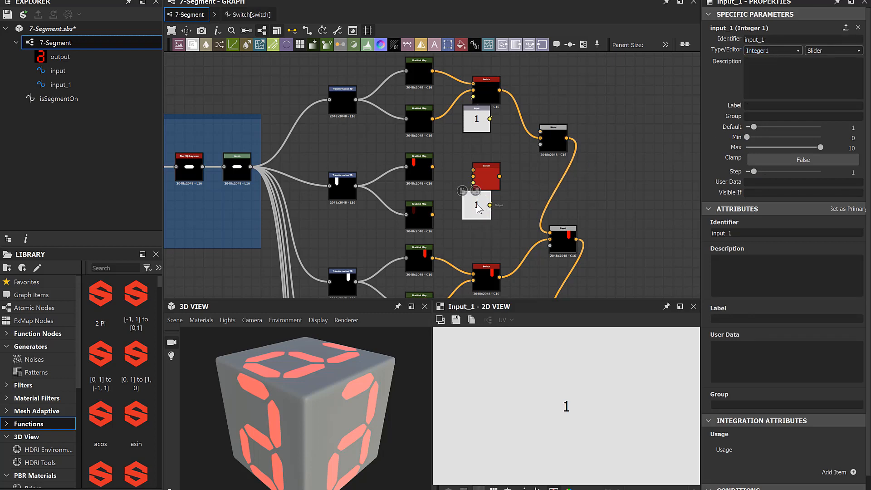
left_click(763, 126)
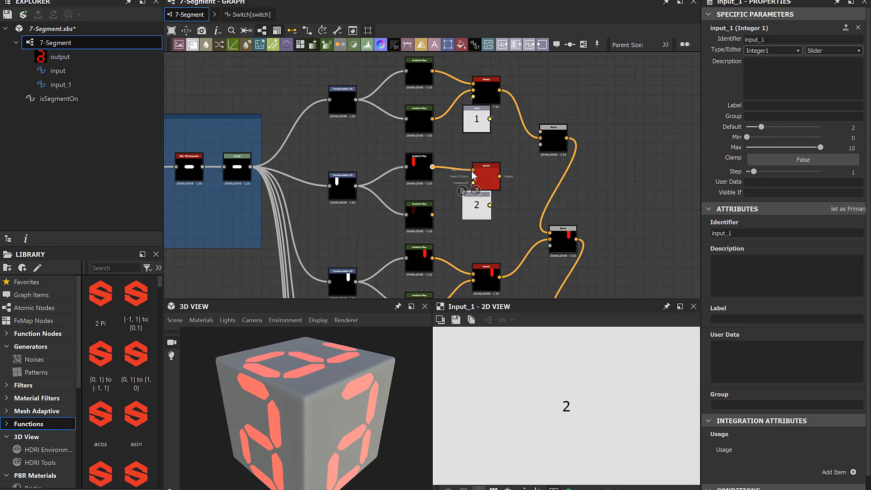
Step: Connect the second row's bright and dim Gradient Maps to the first and second inputs of the copied Switch
scroll(472, 176, "up", 3)
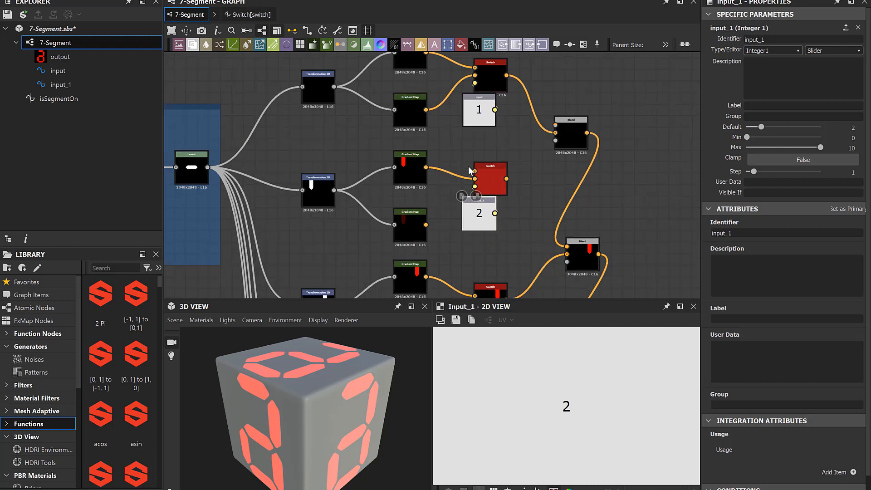
left_click(462, 197)
key("Delete")
left_click_drag(368, 172, 488, 182)
middle_click_drag(385, 254, 382, 142)
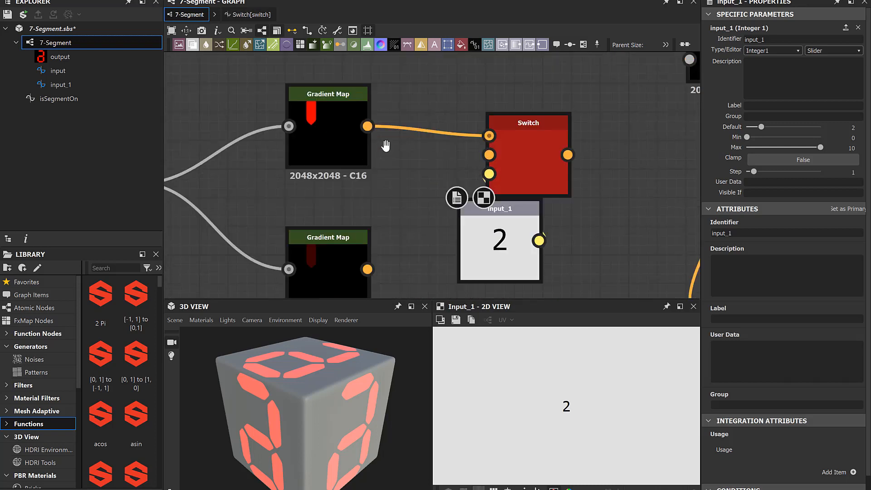
left_click_drag(367, 210, 487, 91)
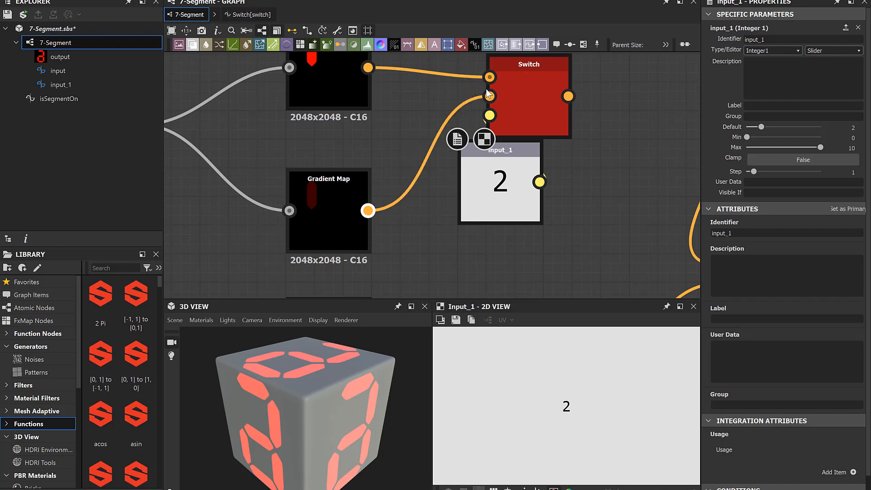
Step: Connect the second row's Switch output to the free input of the first Blend node
scroll(579, 157, "down", 2)
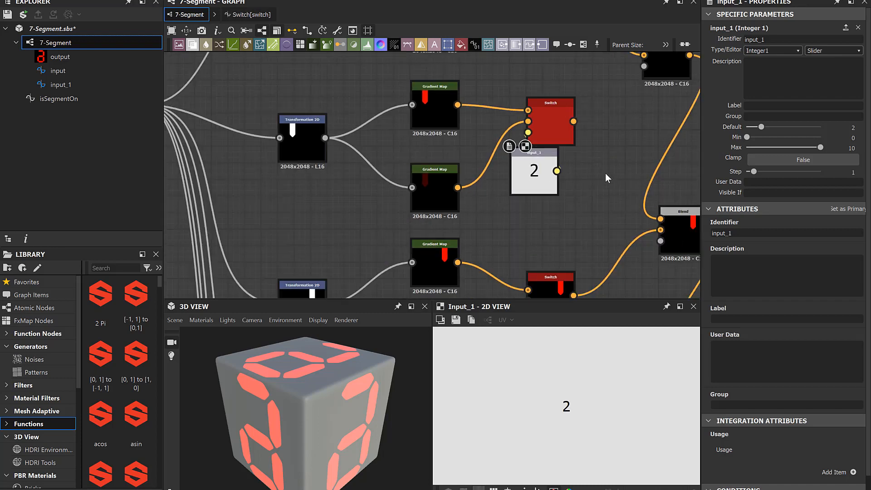
middle_click_drag(605, 172, 511, 239)
left_click(459, 171)
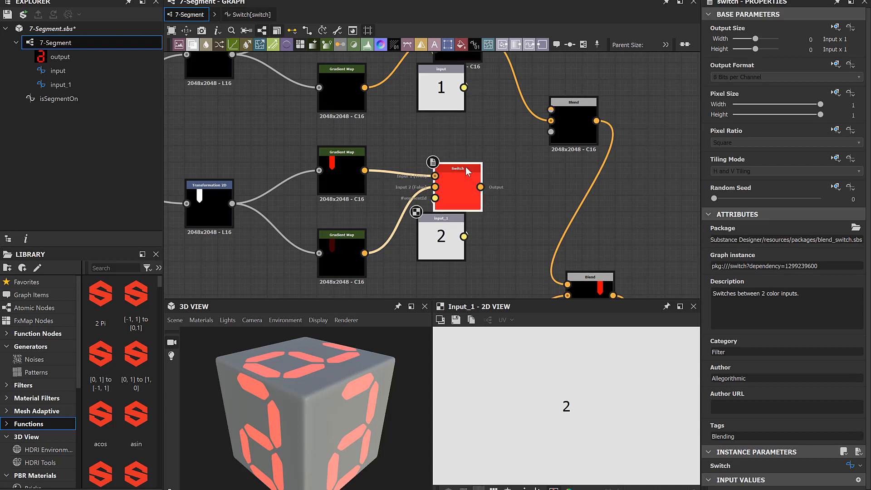
scroll(466, 162, "down", 1)
middle_click_drag(452, 289, 459, 194)
middle_click_drag(489, 96, 456, 191)
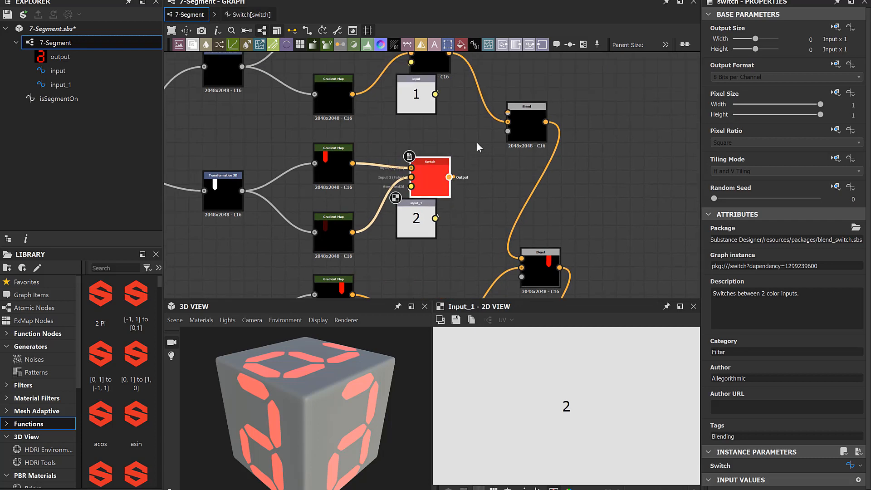
scroll(450, 290, "down", 1)
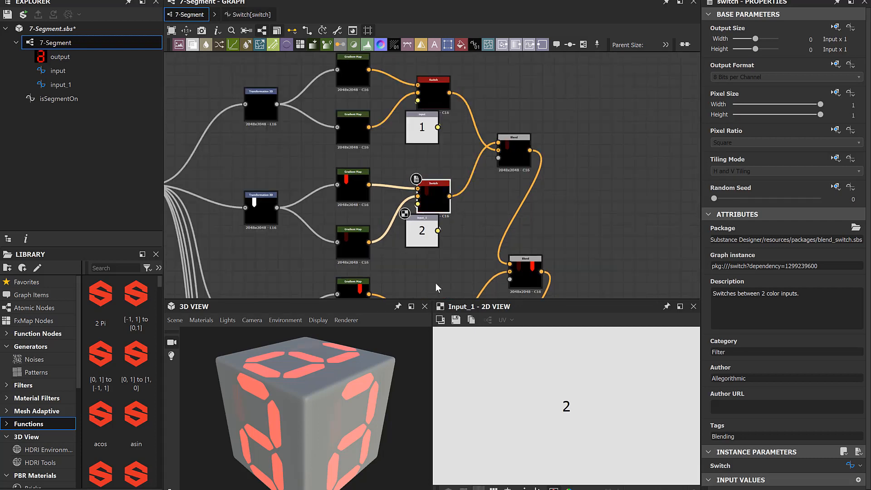
Step: Replace the third row's old Switch with a duplicate of the second row's Switch and input nodes
middle_click_drag(445, 289, 452, 166)
left_click(437, 198)
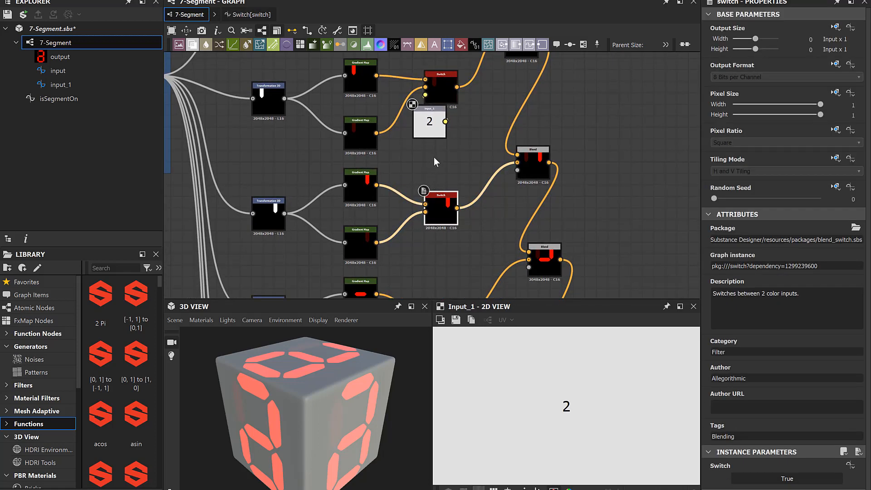
key("Delete")
left_click(426, 89)
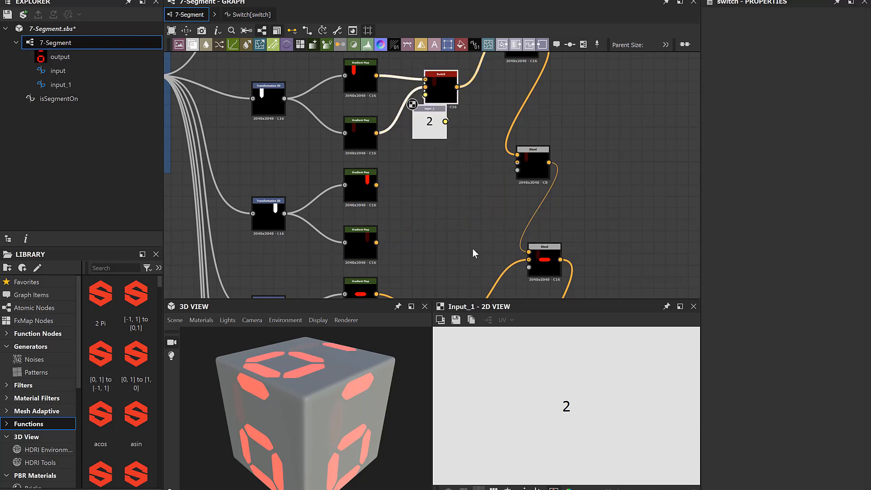
key("ctrl+d")
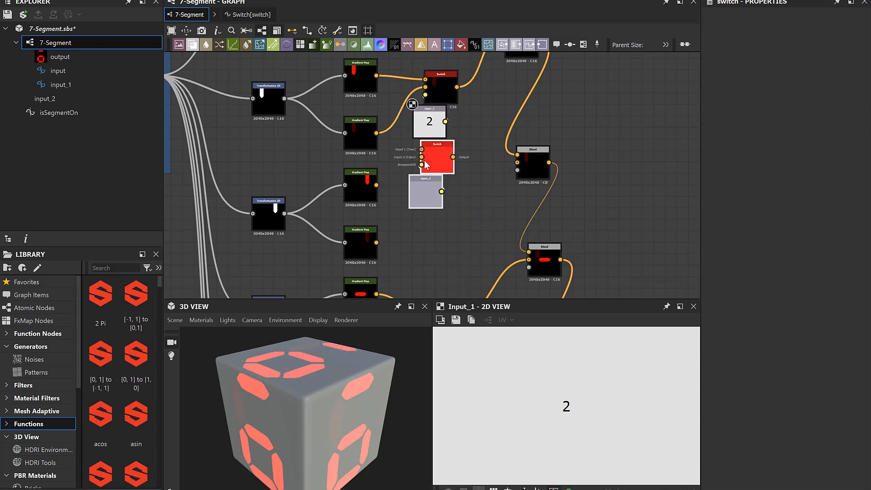
left_click_drag(438, 159, 437, 194)
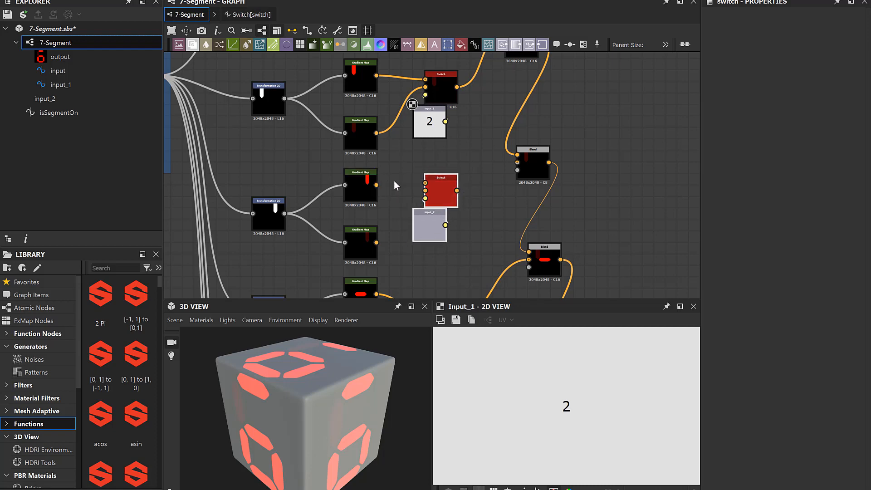
Step: Wire the third row's Gradient Maps through the new Switch to its Blend node and set the copied input's default to 3
double_click(372, 190)
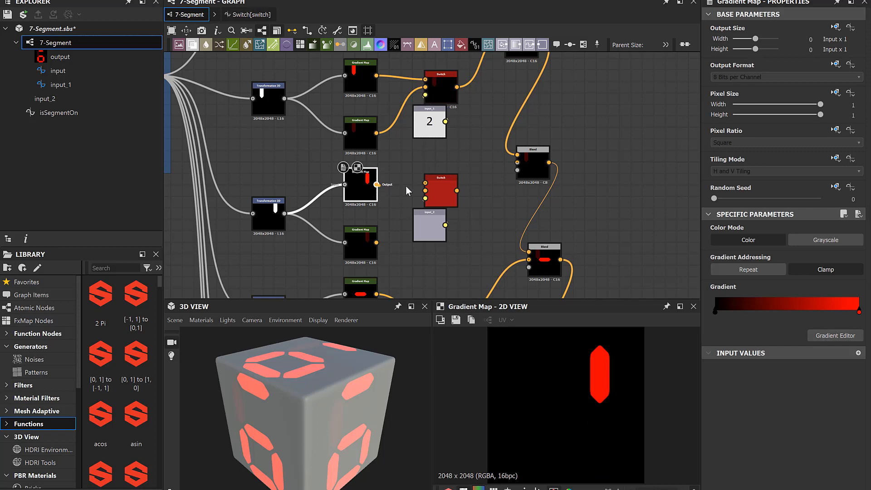
left_click_drag(377, 185, 517, 162)
double_click(430, 225)
left_click(852, 127)
type("3")
key("Return")
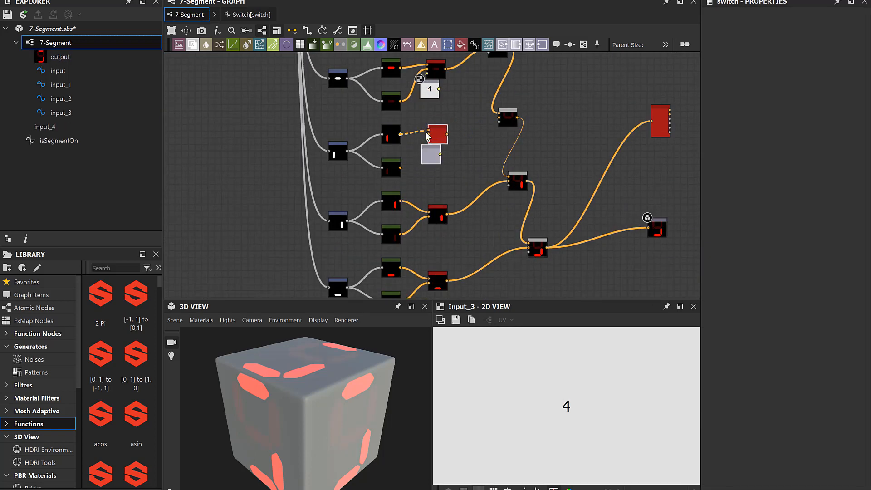
Step: Replace the remaining rows' Switches with wired copies of the Switch and input pair, with input defaults 4, 5, 6 and 7
left_click_drag(447, 135, 501, 120)
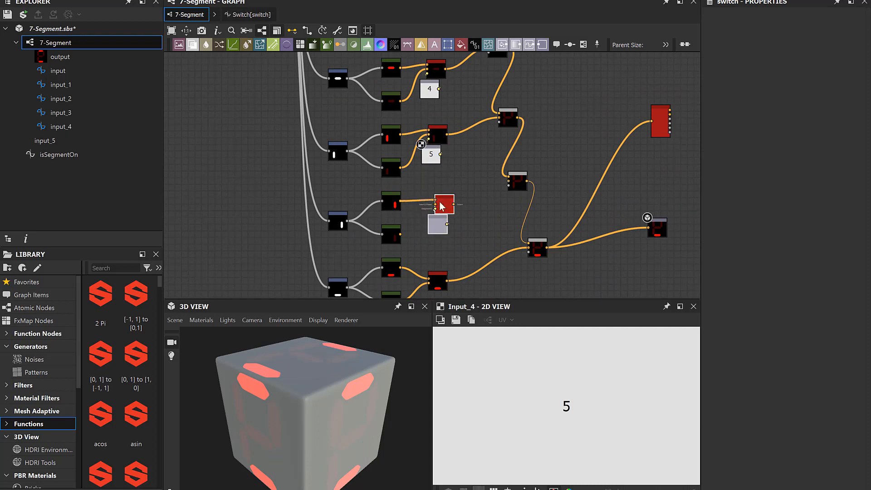
left_click_drag(483, 196, 569, 155)
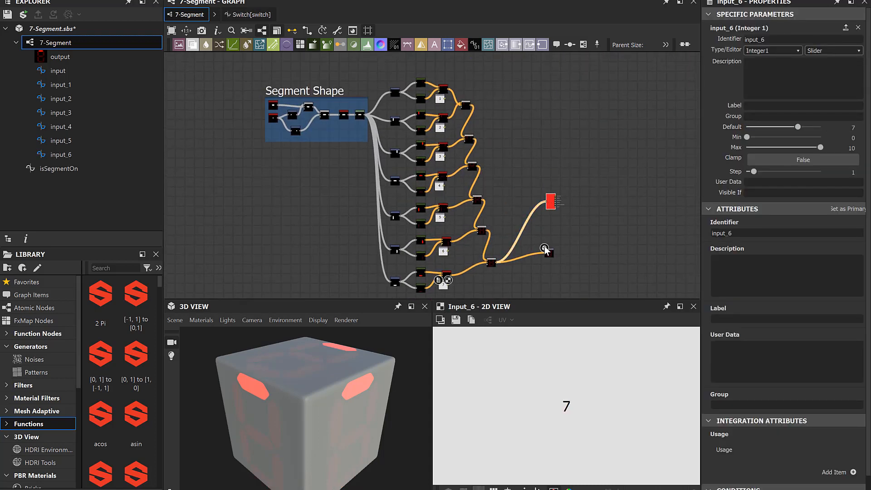
Step: Show the graph's output in the 2D view and examine the segment rows with their new inputs
left_click(549, 202)
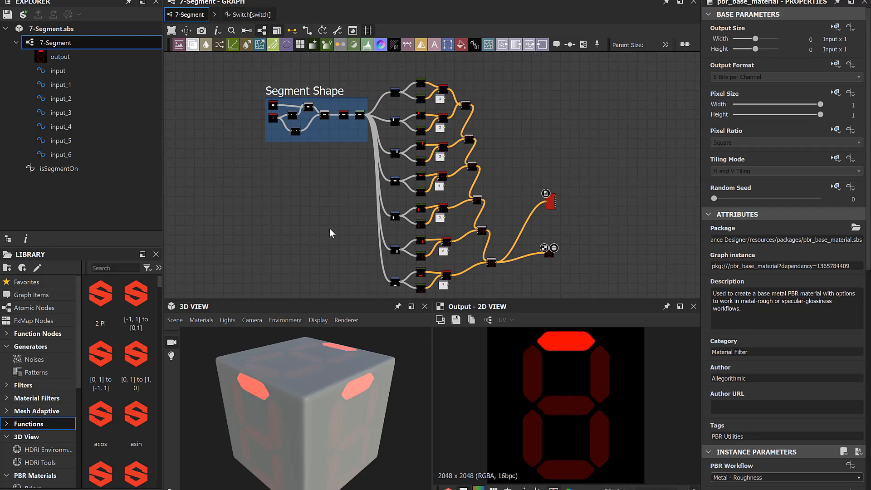
scroll(450, 101, "up", 5)
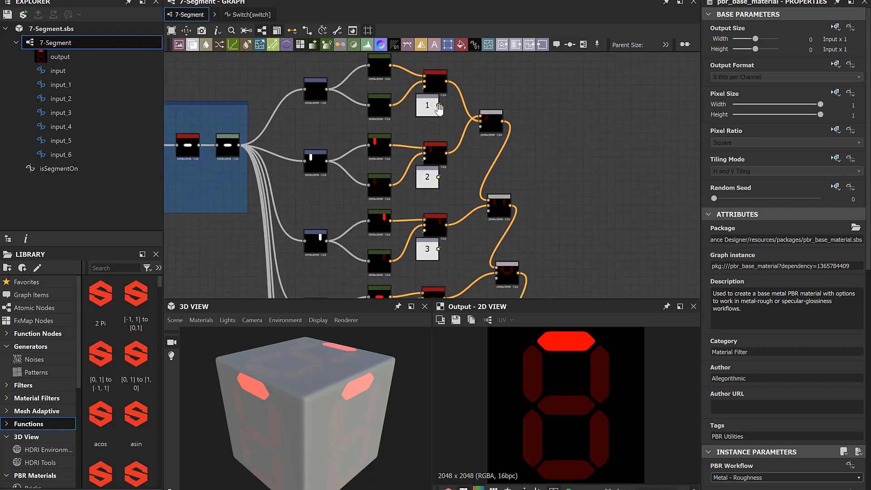
middle_click_drag(452, 103, 432, 113)
Step: Open the isSegmentOn function and duplicate the whole segment 1 node group below the original
left_click(49, 169)
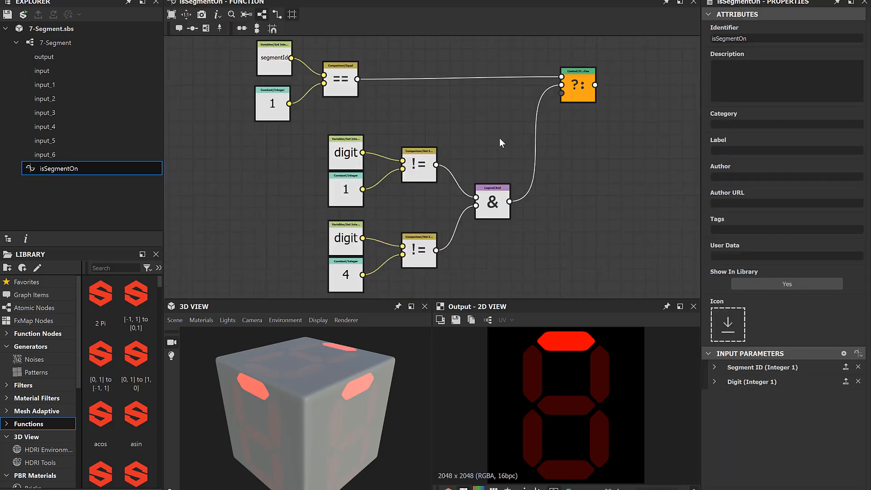
scroll(465, 107, "down", 2)
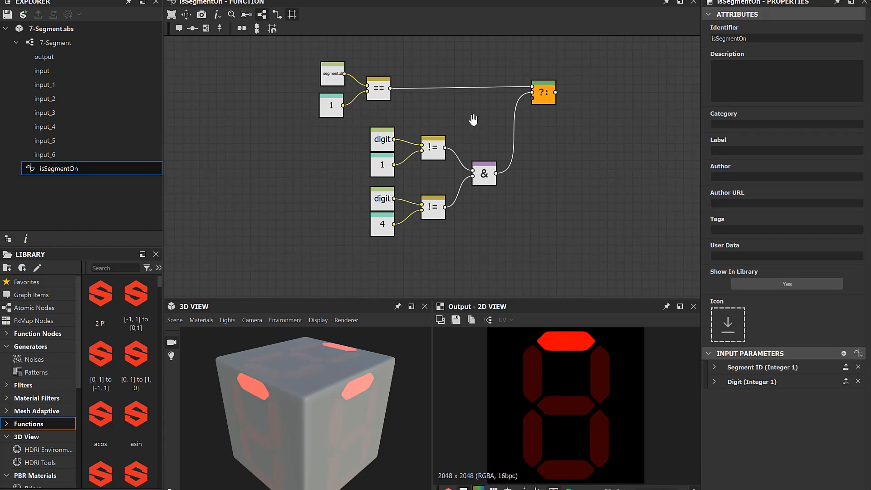
middle_click_drag(473, 120, 462, 93)
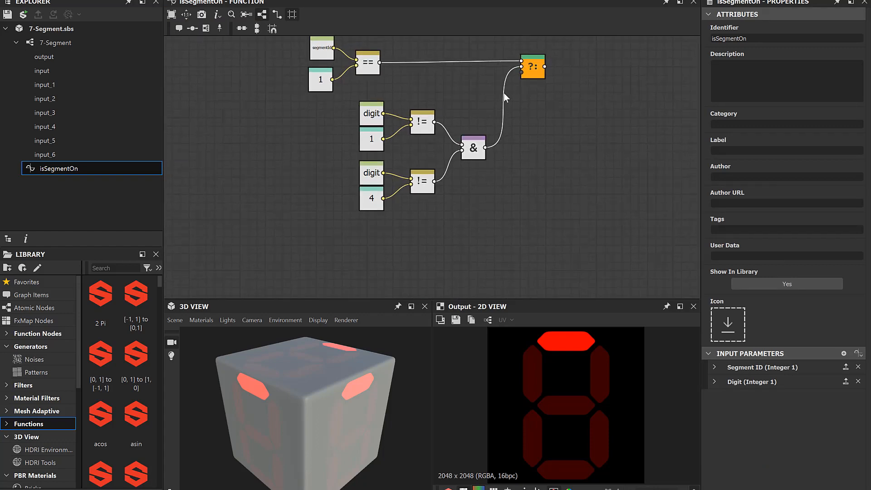
middle_click_drag(454, 216, 452, 213)
left_click_drag(539, 211, 266, 45)
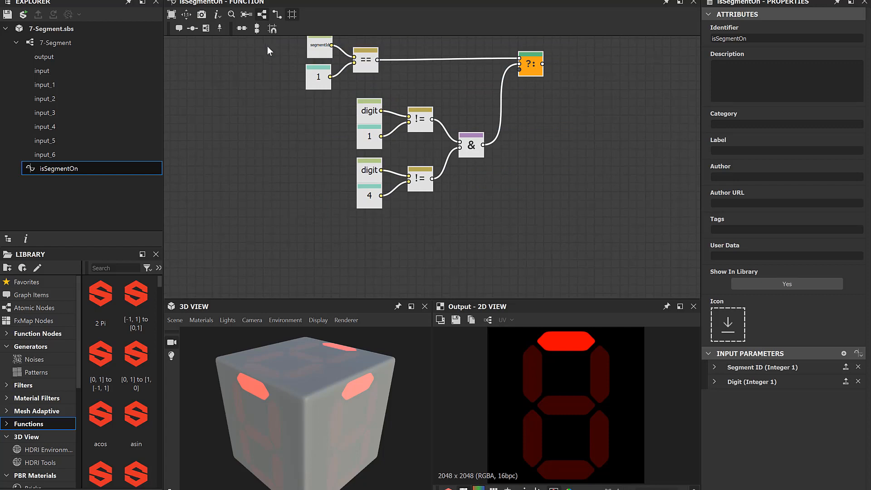
key("ctrl+d")
left_click_drag(365, 109, 355, 245)
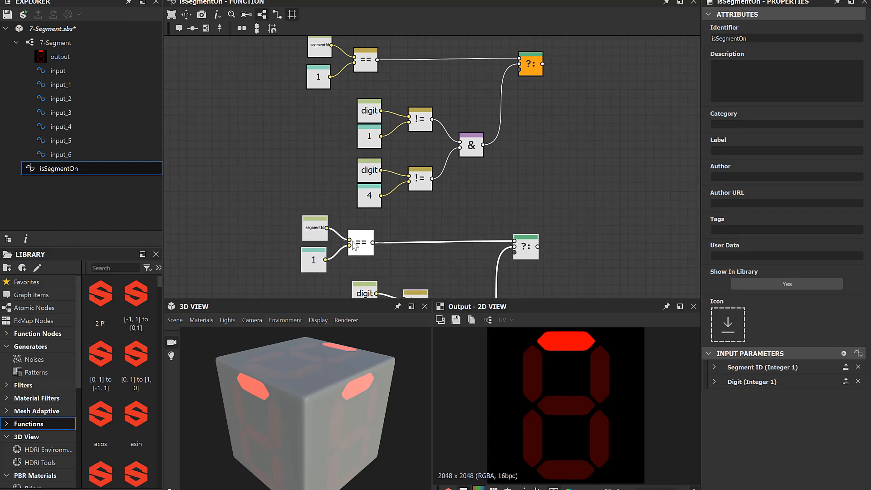
Step: Set the integer constant compared with segmentId in the duplicated group to 2
left_click(308, 266)
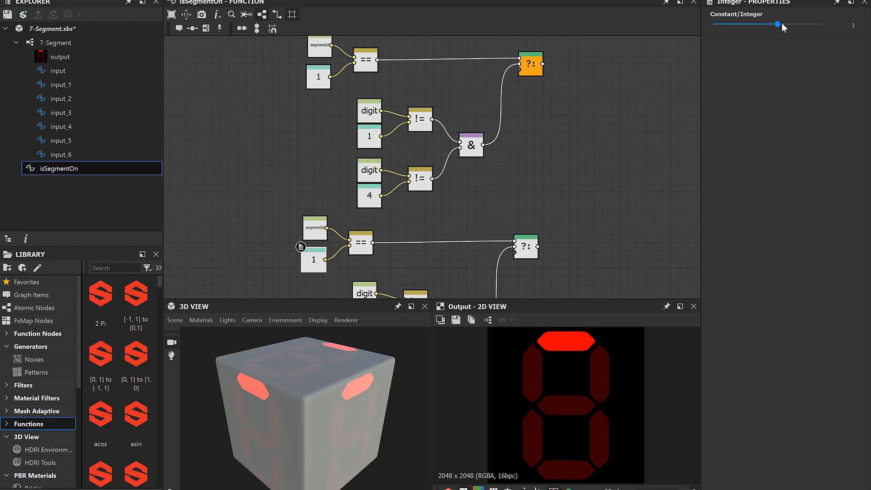
left_click_drag(782, 23, 792, 23)
Step: Set the integer constant in the second digit comparison of the segment 2 group to 2
scroll(583, 245, "down", 2)
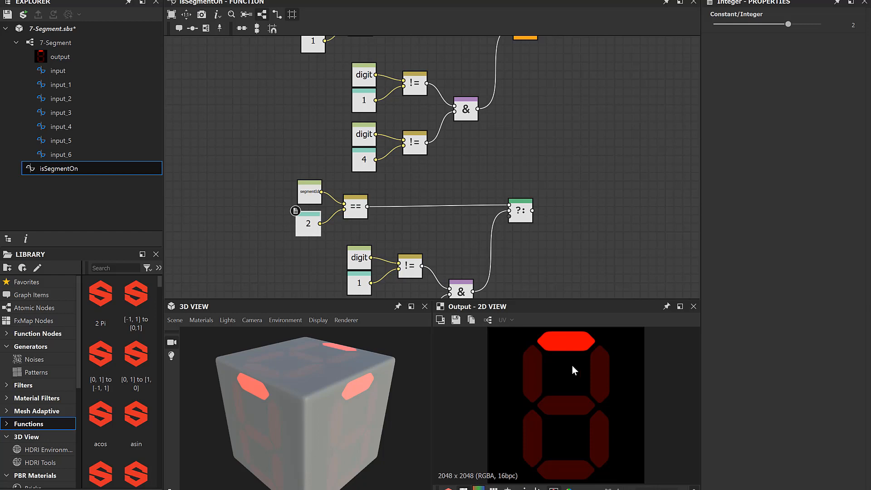
middle_click_drag(545, 244, 542, 164)
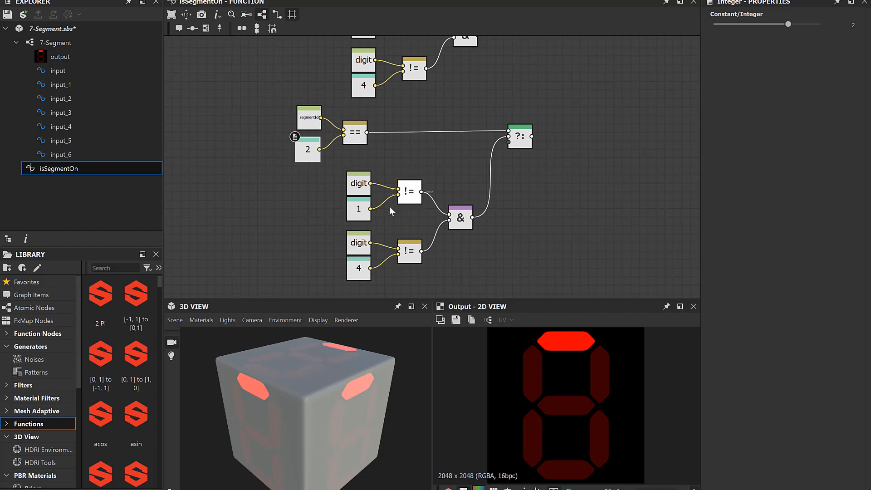
left_click(364, 271)
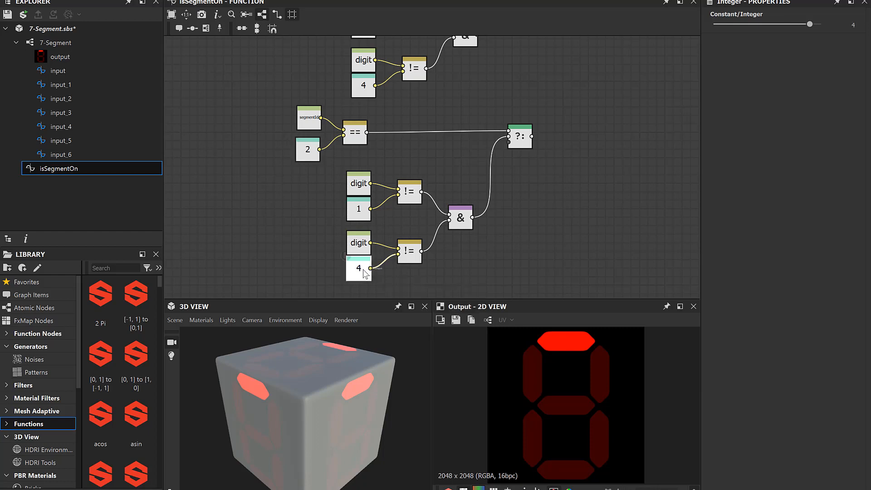
left_click(852, 25)
type("2")
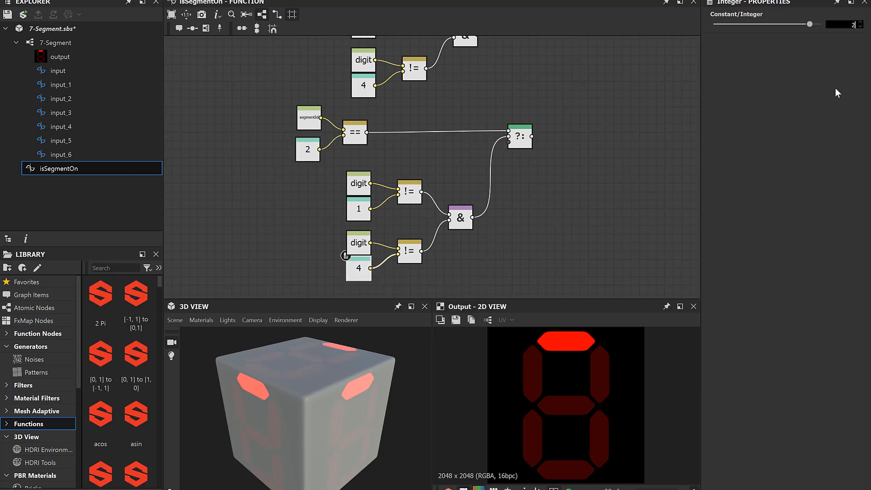
key("Return")
mouse_move(532, 231)
middle_mouse_down()
mouse_move(529, 130)
mouse_move(528, 215)
middle_mouse_up()
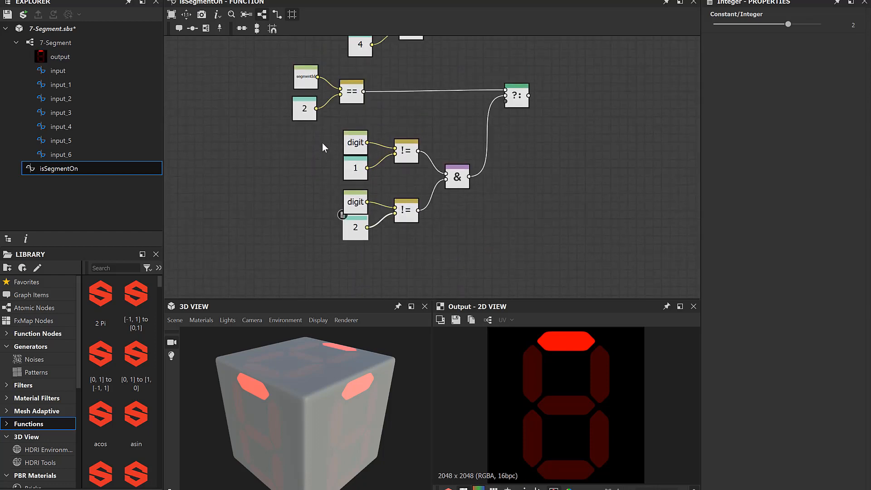
Step: Duplicate segment 2's two digit comparisons with their And node and place the copy directly below the originals
left_click_drag(325, 131, 473, 262)
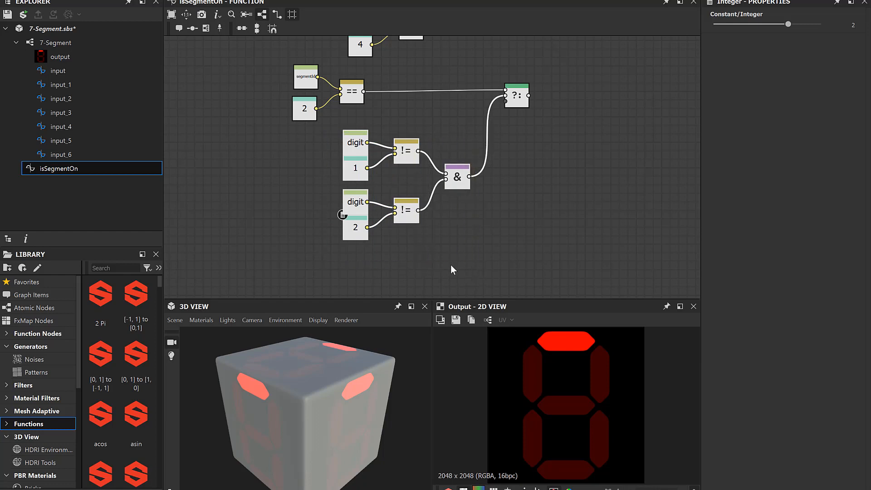
key("ctrl+d")
left_click_drag(377, 135, 354, 276)
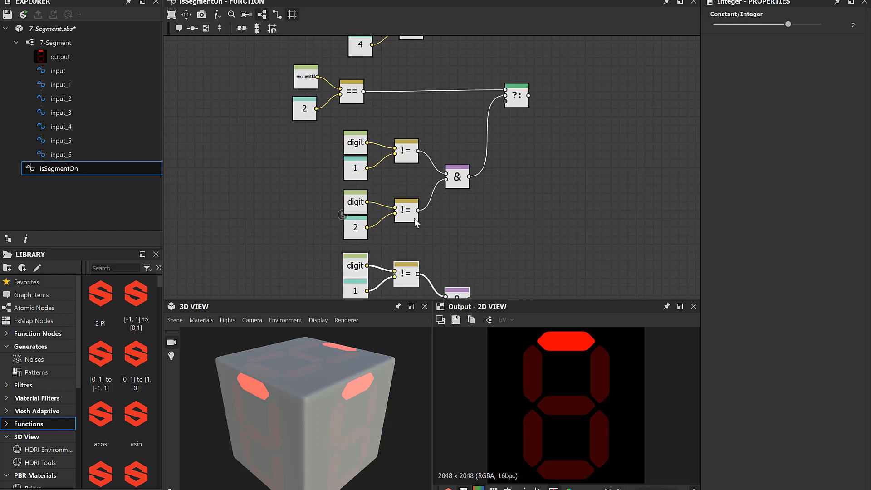
middle_click_drag(353, 271, 348, 172)
Step: Set the integer constants in the two duplicated digit comparisons to 3 and 7
left_click(344, 198)
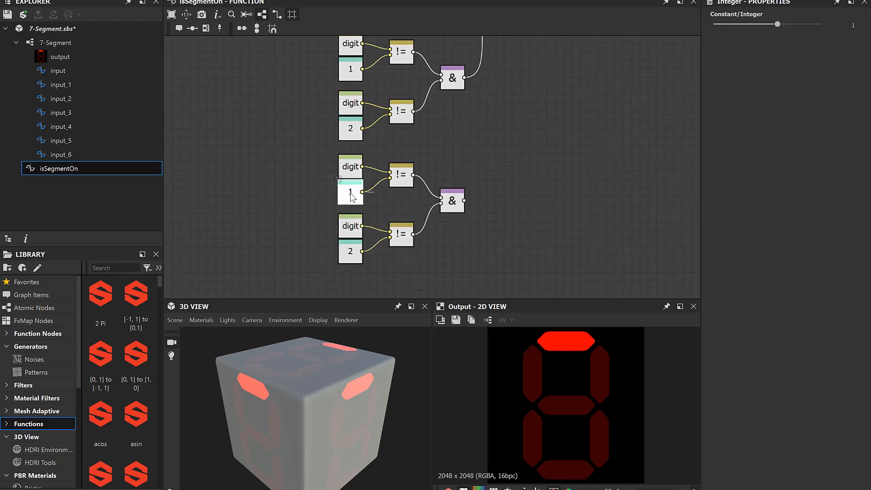
left_click(855, 24)
key("BackSpace")
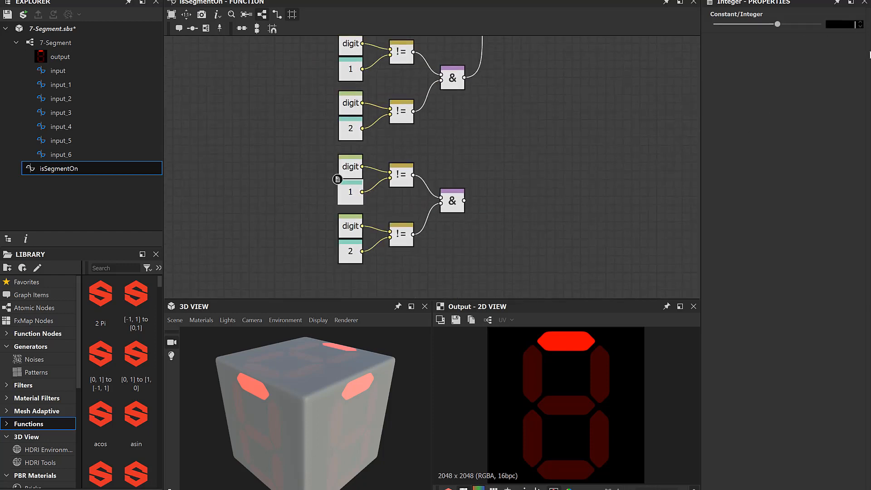
key("Return")
left_click(345, 248)
left_click(853, 25)
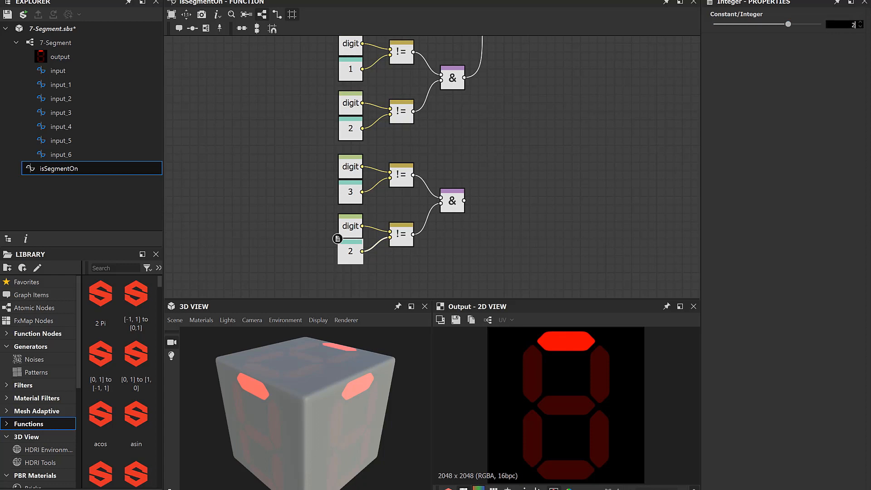
key("Return")
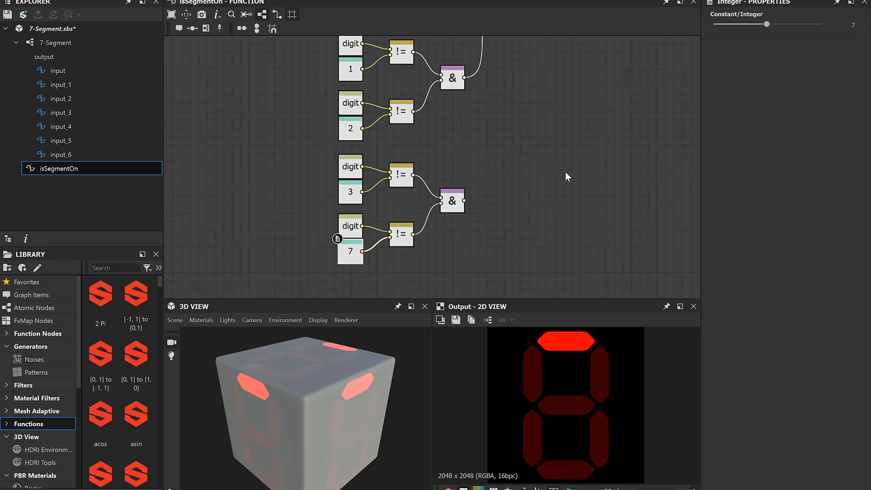
Step: Combine segment 2's two And outputs in a new And node and wire it into the second input of segment 2's If...Else
middle_click_drag(565, 176, 559, 198)
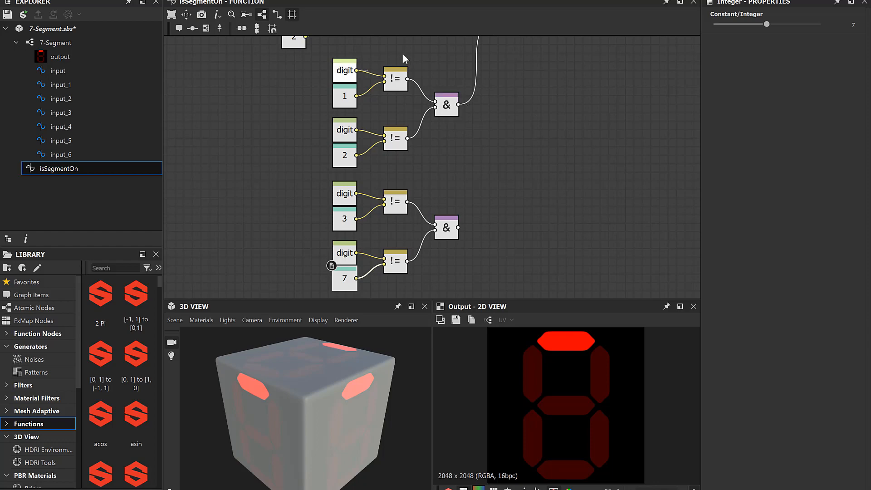
middle_click_drag(482, 144, 451, 178)
scroll(450, 178, "down", 1)
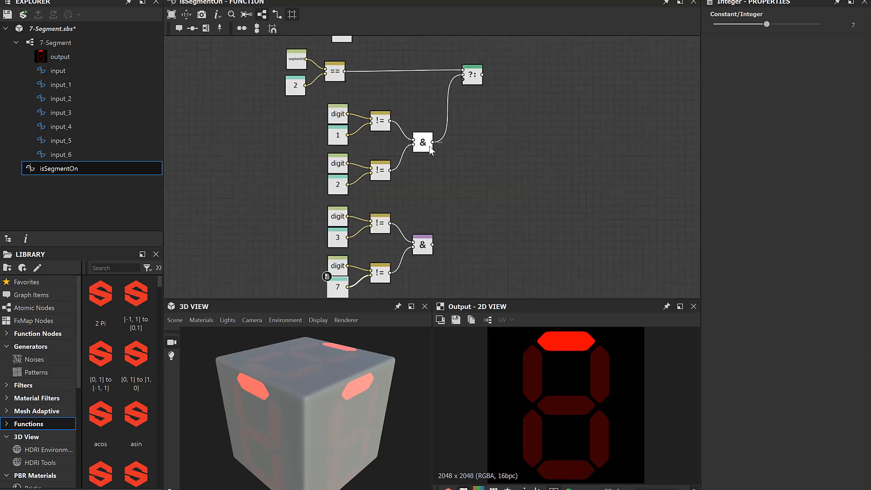
left_click_drag(431, 144, 469, 202)
type("a")
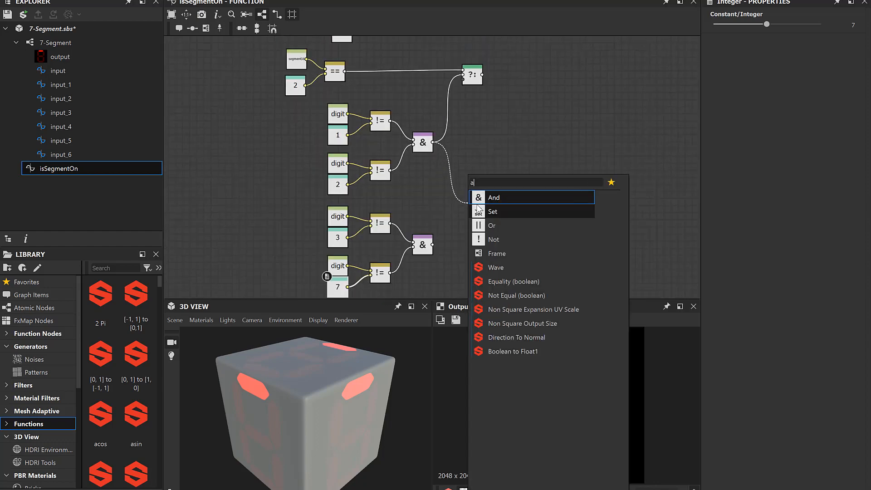
type("n")
key("Return")
left_click_drag(432, 245, 466, 204)
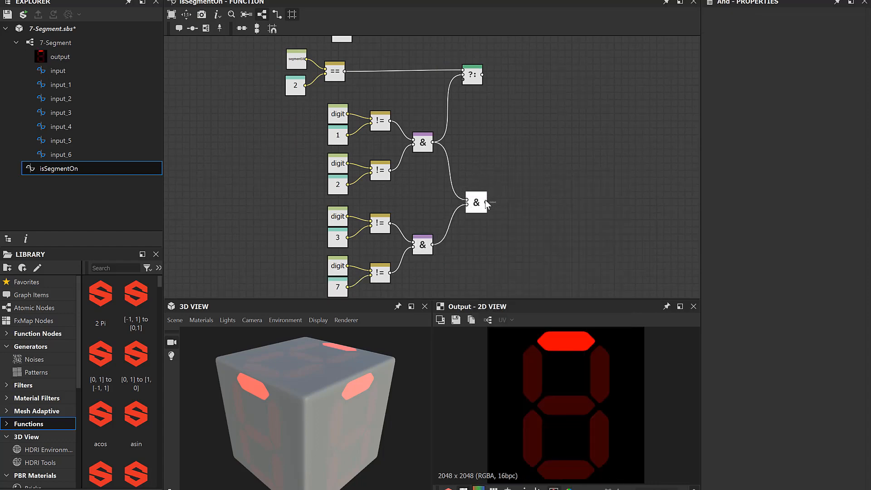
left_click_drag(466, 114, 463, 75)
Step: Connect segment 1's If...Else output to the else input of segment 2's If...Else and set the latter as output node
middle_click_drag(546, 99, 545, 243)
left_click_drag(483, 64, 463, 224)
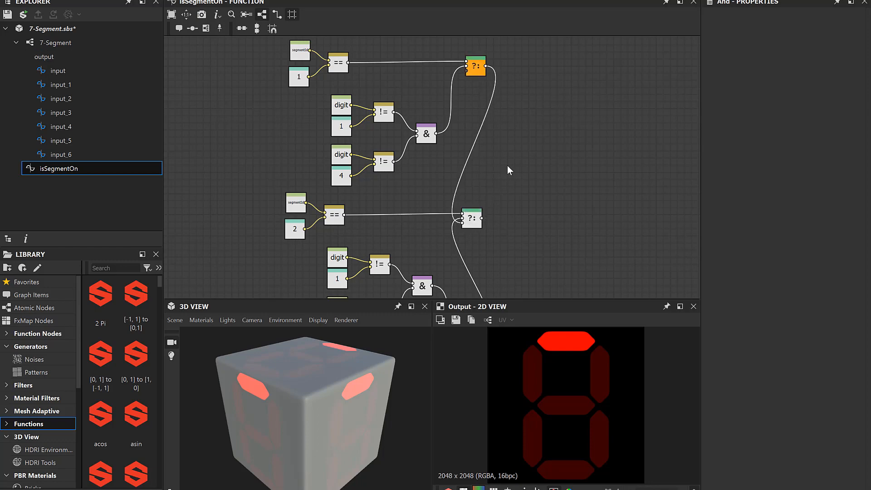
right_click(473, 220)
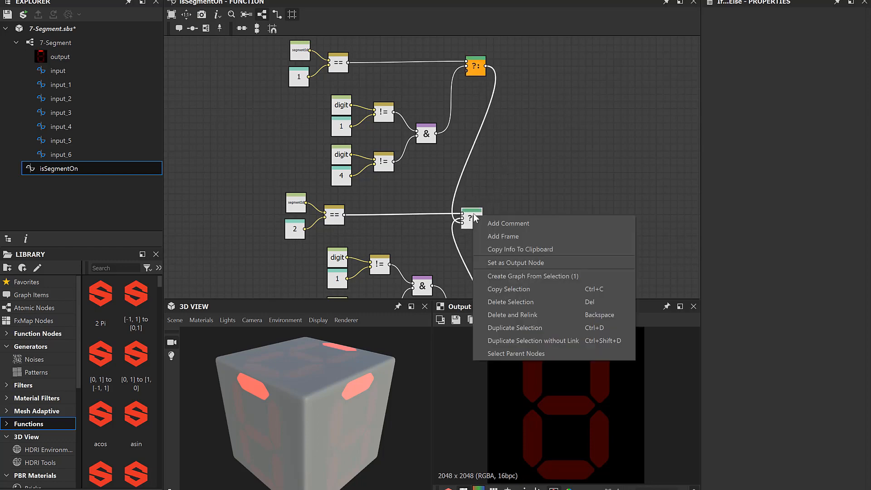
left_click(533, 262)
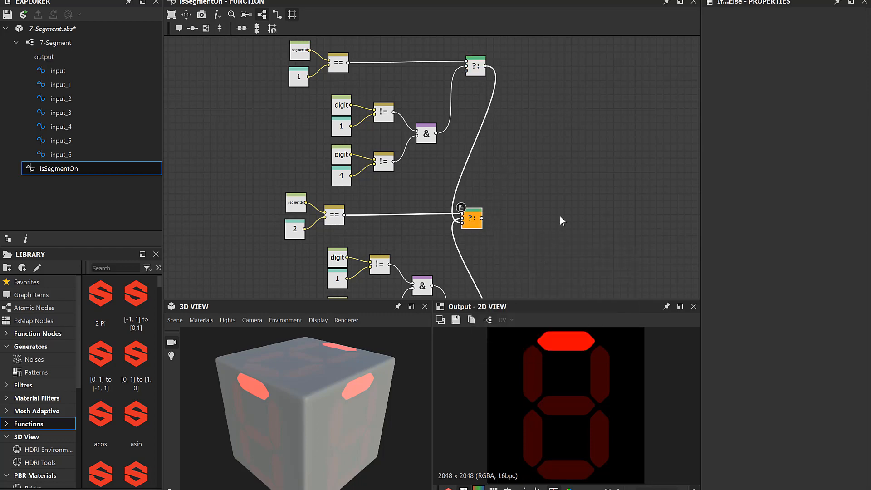
middle_click_drag(549, 261, 550, 167)
scroll(549, 168, "down", 3)
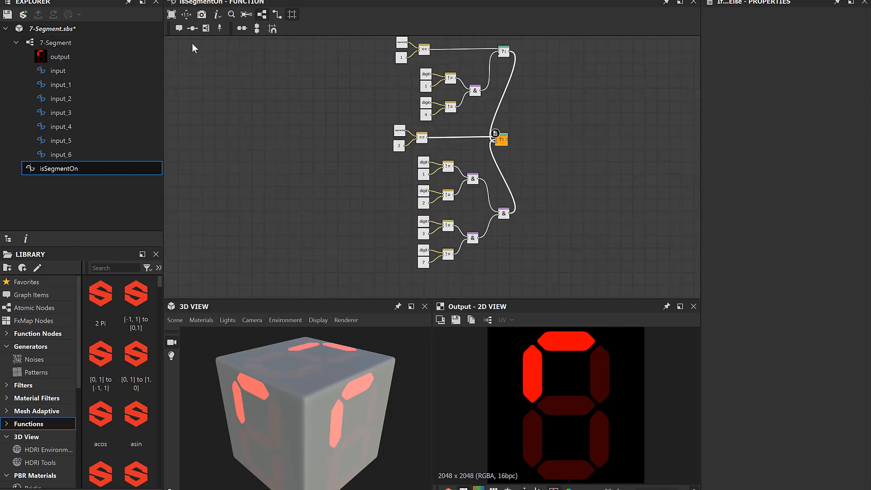
Step: Open the 7-Segment graph, preview its input parameters and sweep Digit through its range to check the first two segments
left_click(58, 42)
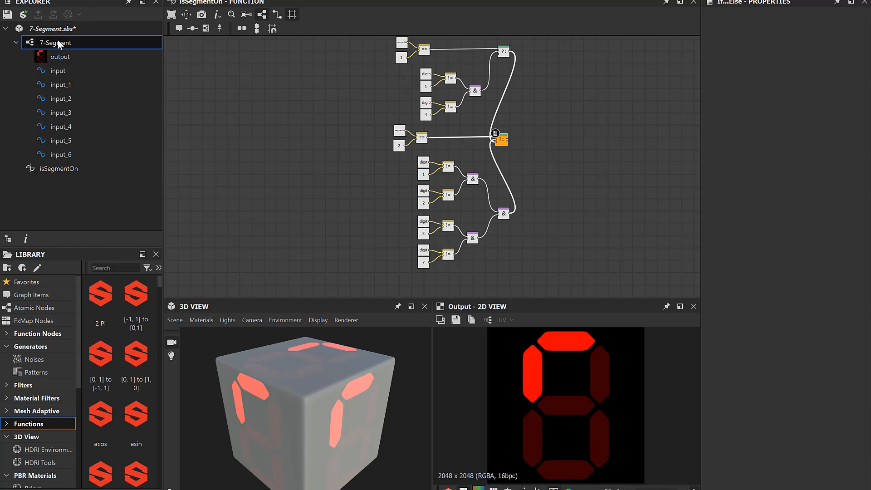
double_click(58, 43)
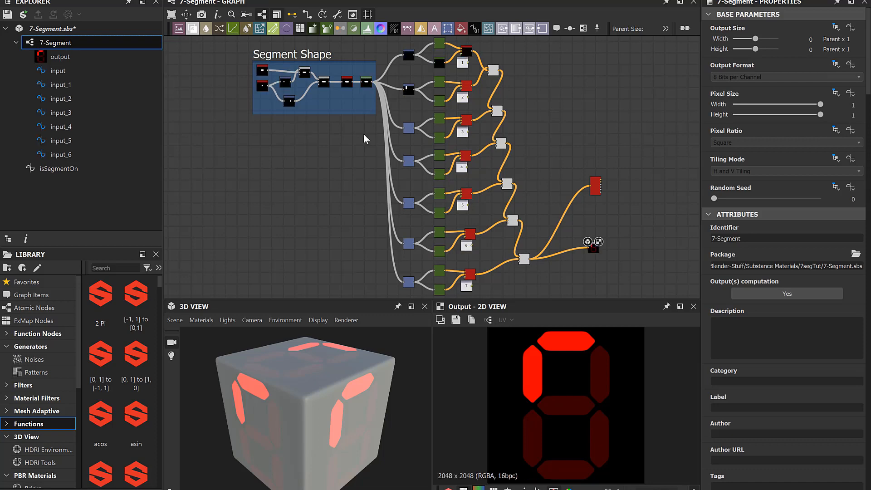
scroll(781, 352, "down", 10)
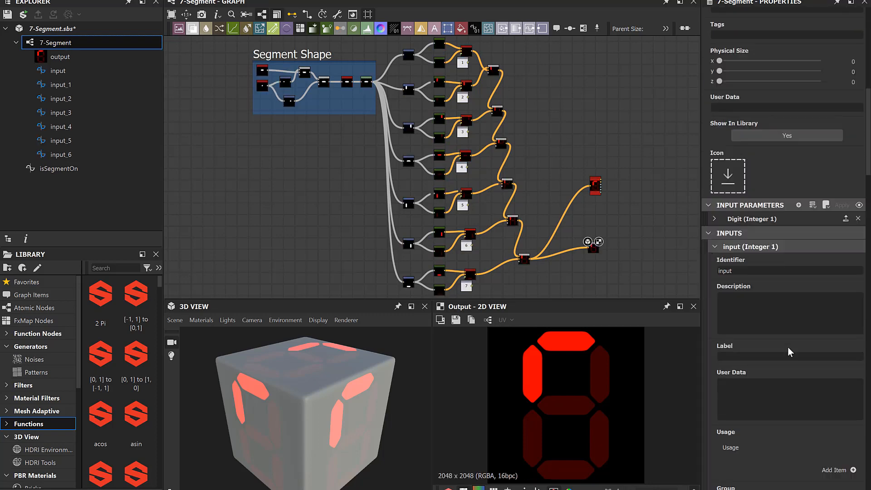
left_click(858, 205)
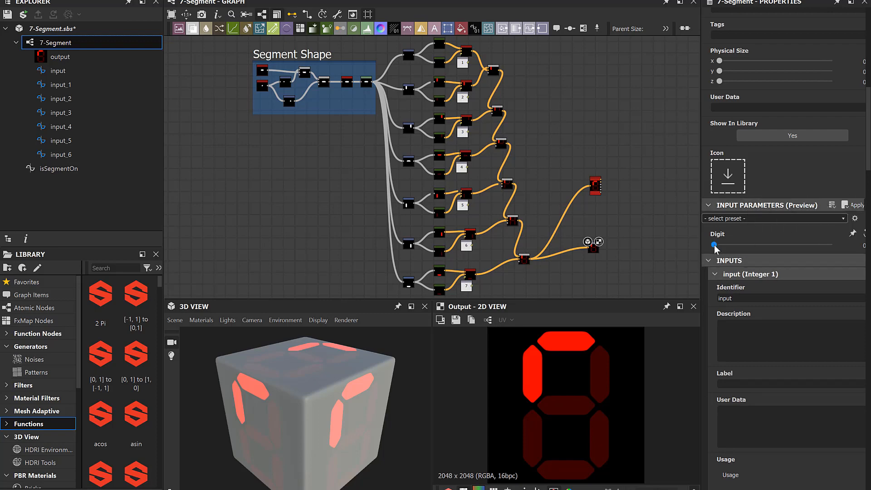
left_click_drag(714, 245, 750, 250)
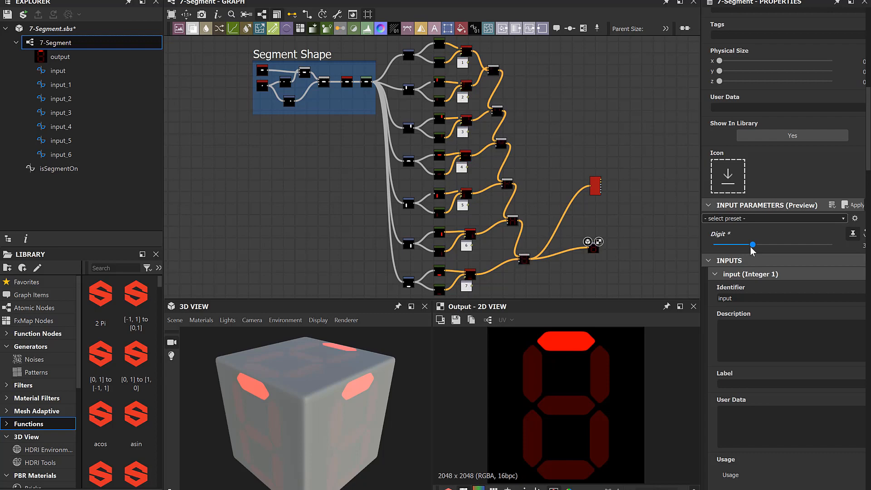
left_click_drag(751, 250, 788, 245)
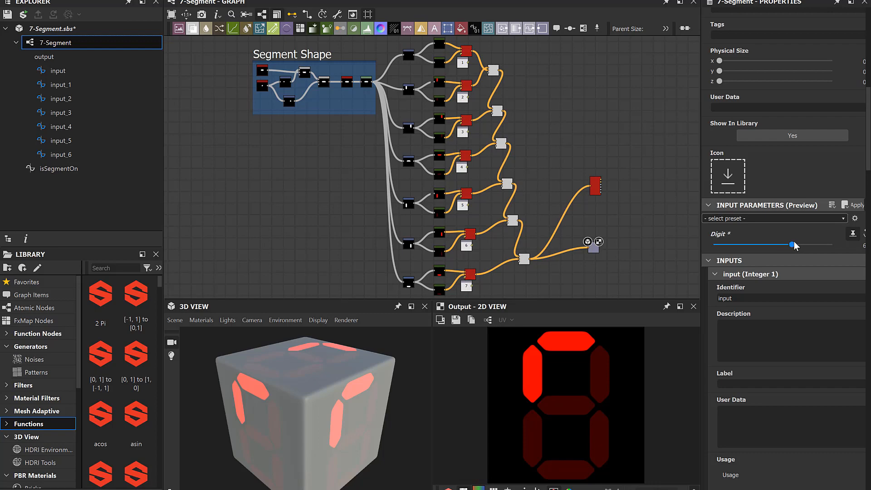
left_click_drag(794, 244, 806, 244)
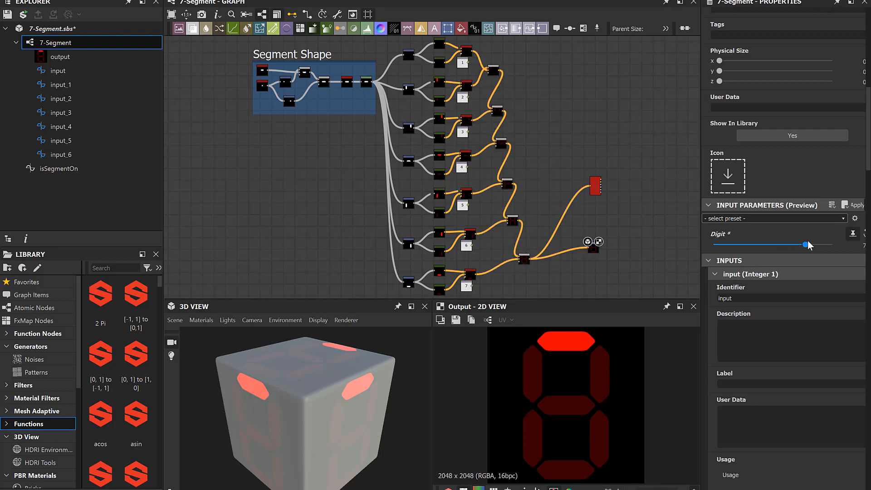
left_click(814, 244)
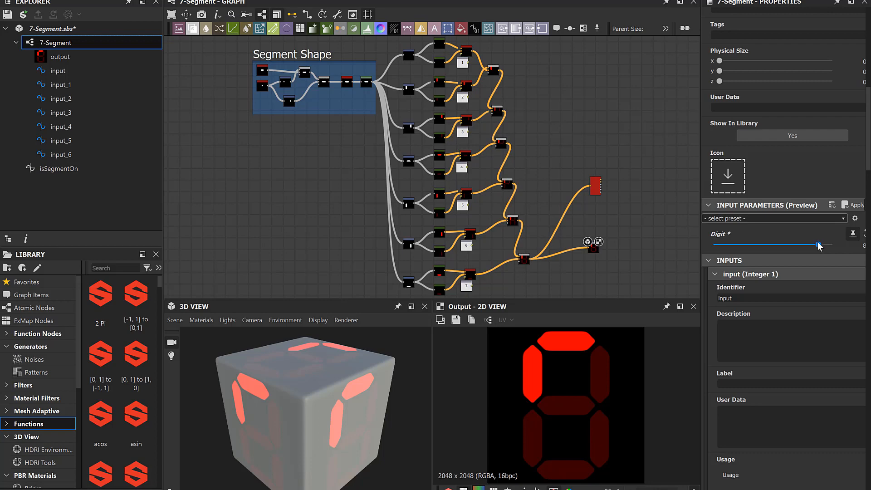
left_click_drag(819, 246, 826, 246)
left_click_drag(835, 243, 693, 251)
Step: Save the package and reopen the isSegmentOn function
key("ctrl+s")
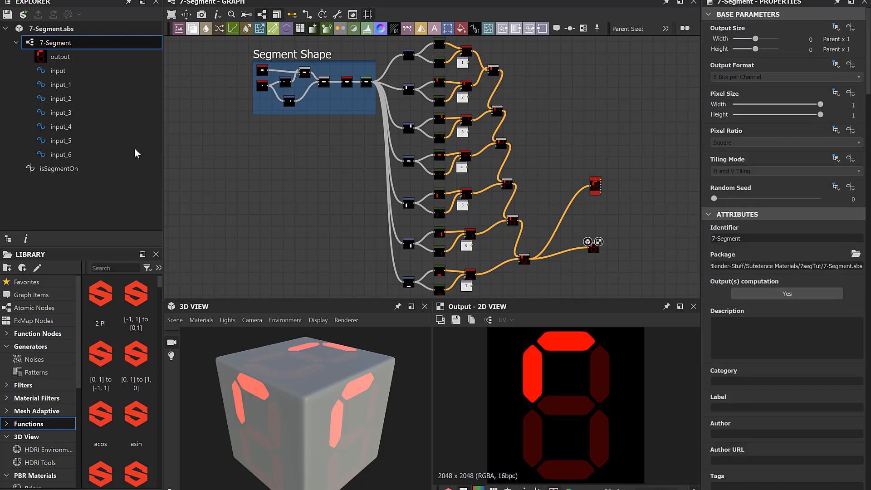
left_click(67, 170)
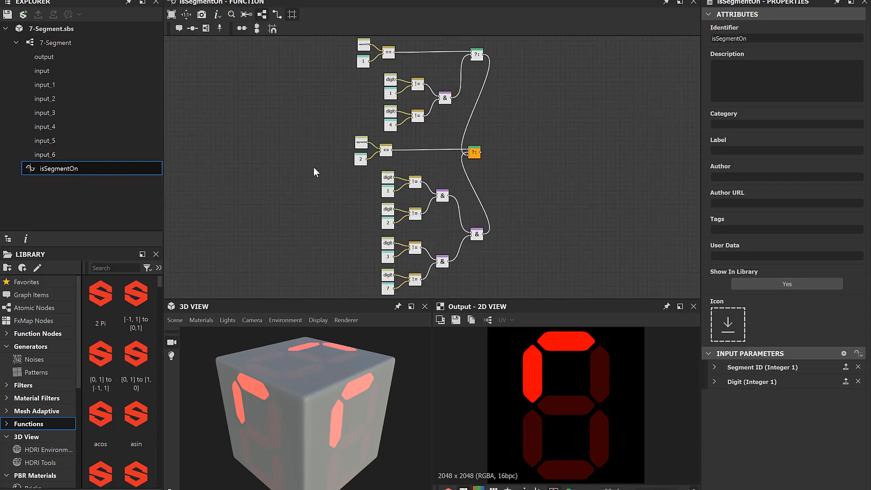
scroll(333, 104, "down", 1)
middle_click_drag(333, 102, 335, 120)
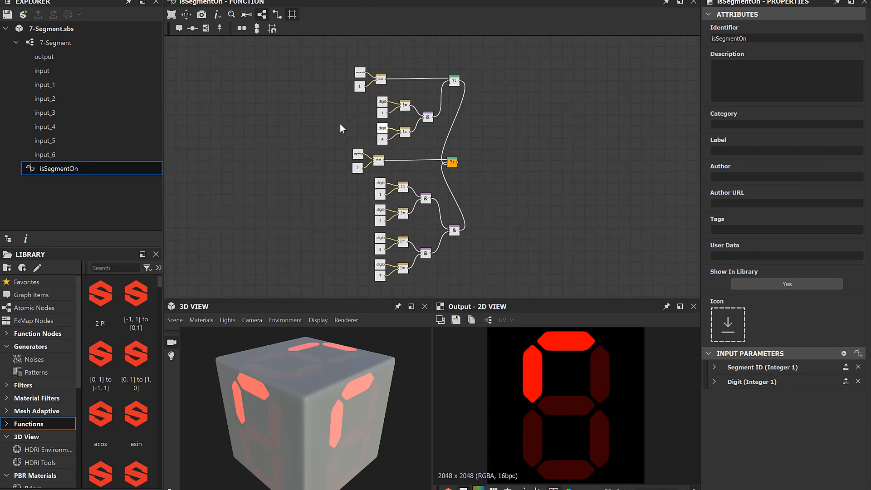
Step: Copy the whole segment 1 node group and paste it below the segment 2 group
left_click_drag(338, 60, 491, 141)
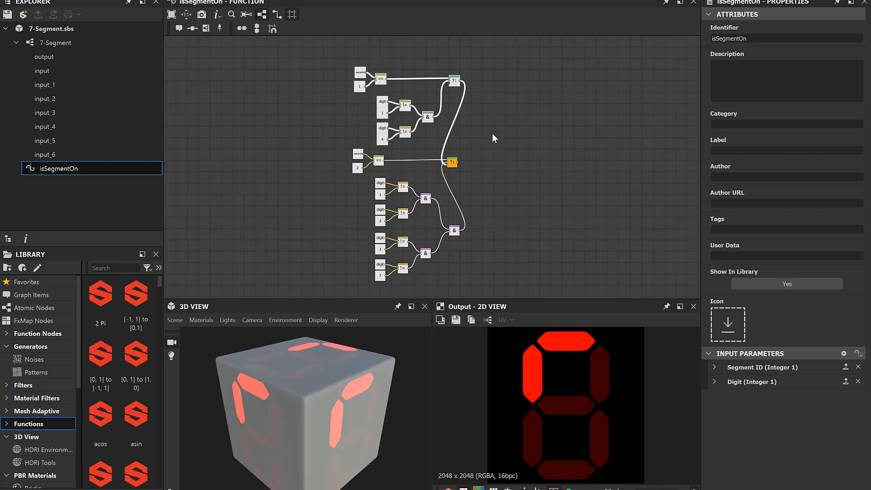
middle_click_drag(497, 193, 517, 94)
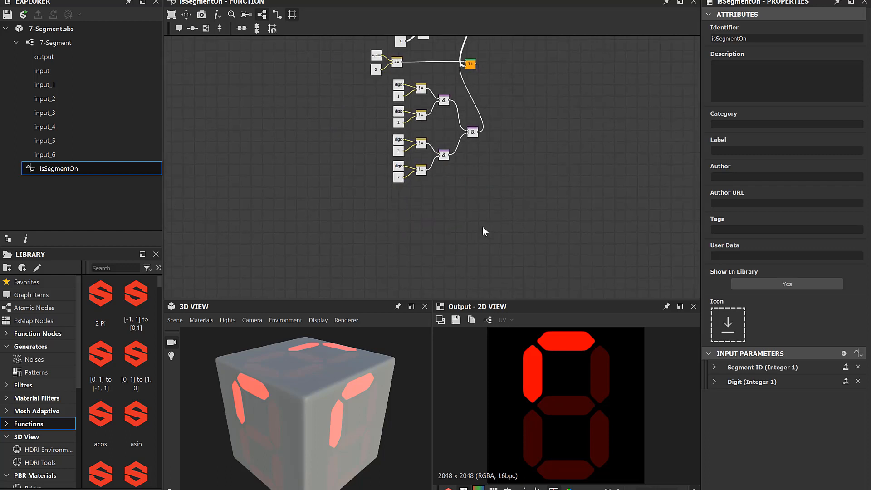
key("ctrl+v")
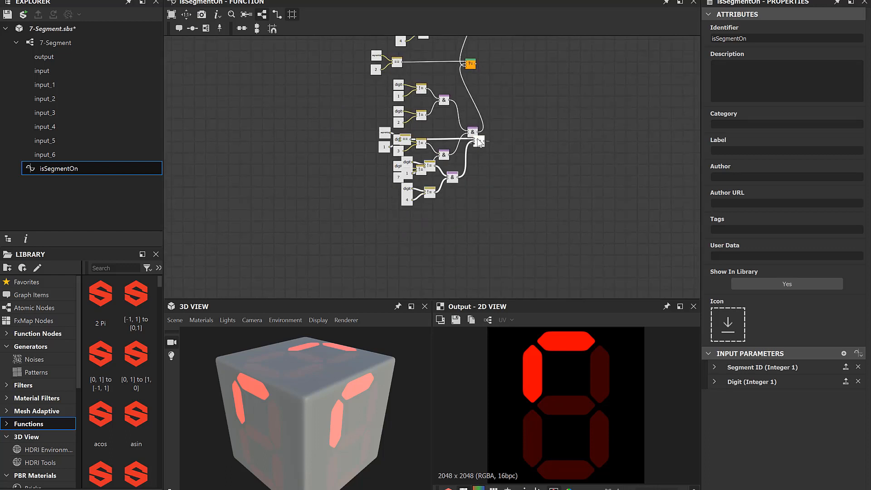
left_click_drag(479, 141, 473, 207)
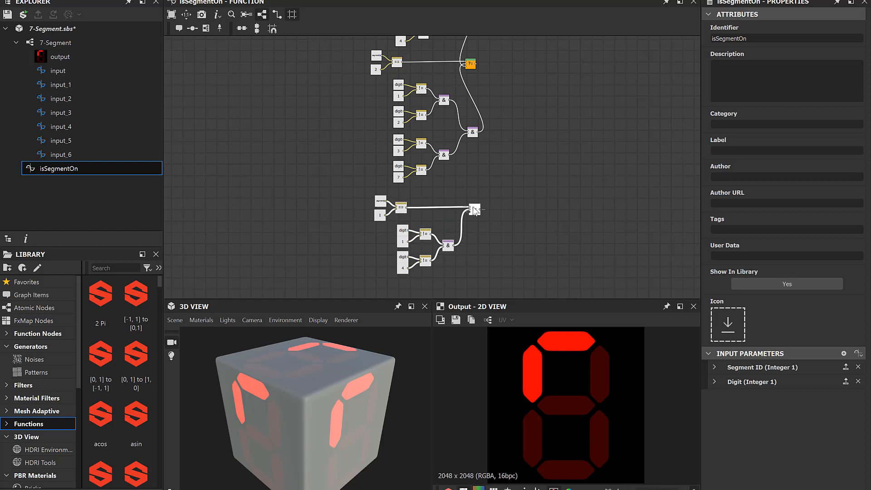
Step: Set the segment ID constant of the newly pasted node group to 3
left_click(380, 215)
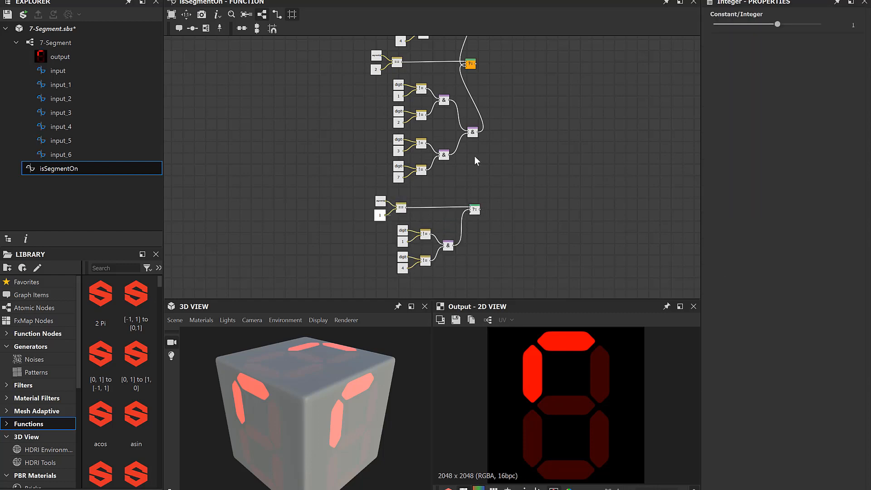
left_click(853, 25)
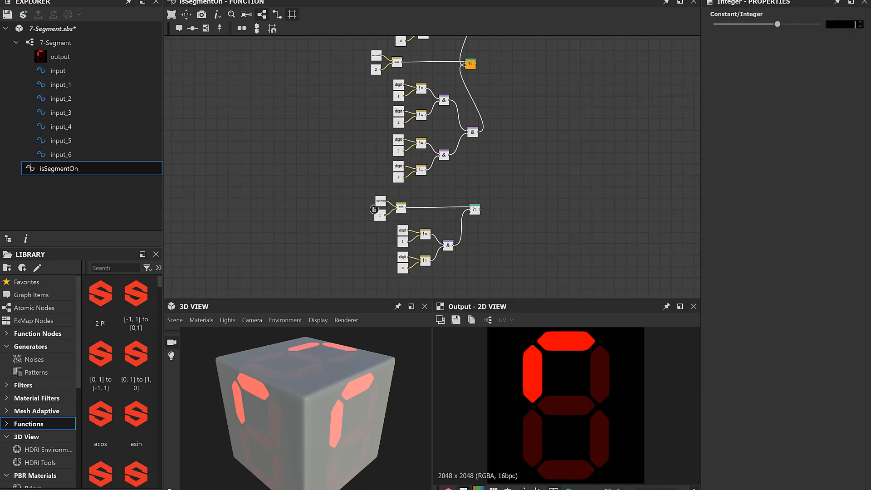
type("3")
key("Return")
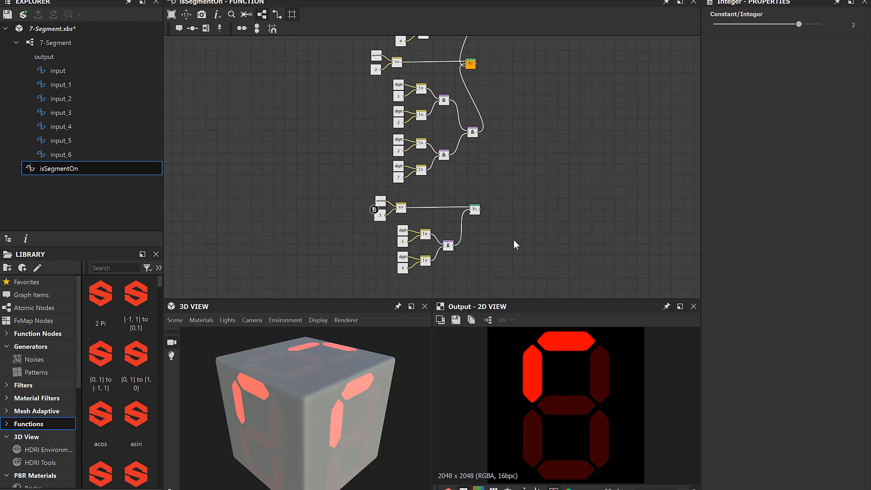
Step: Set the two digit comparison constants in the segment 3 group to 5 and 6
left_click(403, 242)
left_click(403, 242)
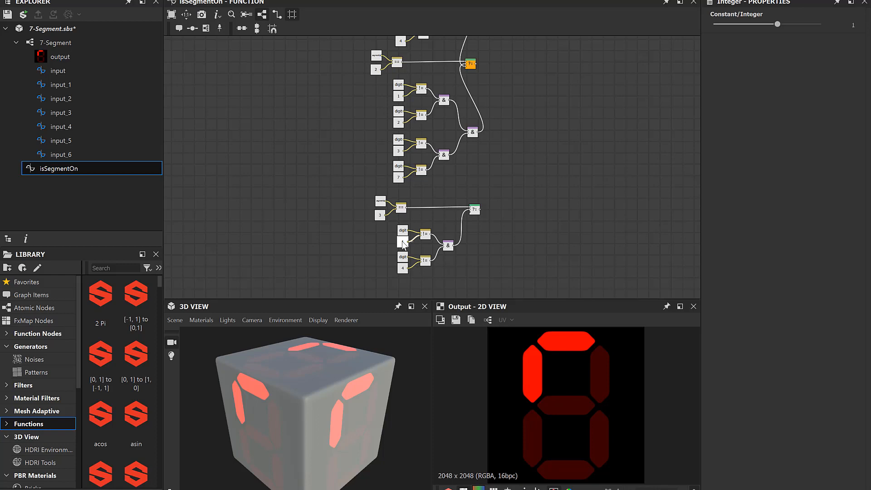
left_click(852, 25)
type("5")
key("Return")
left_click(402, 268)
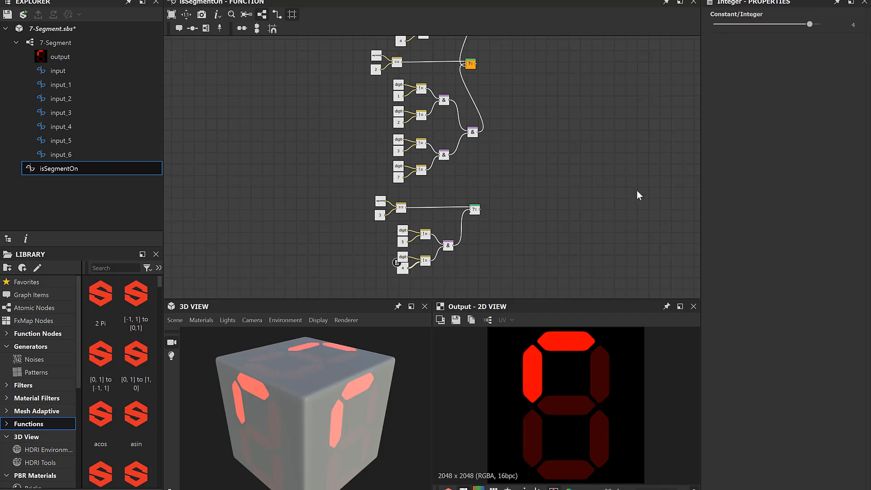
left_click(832, 22)
key("Return")
key("Return")
left_click_drag(475, 208, 477, 189)
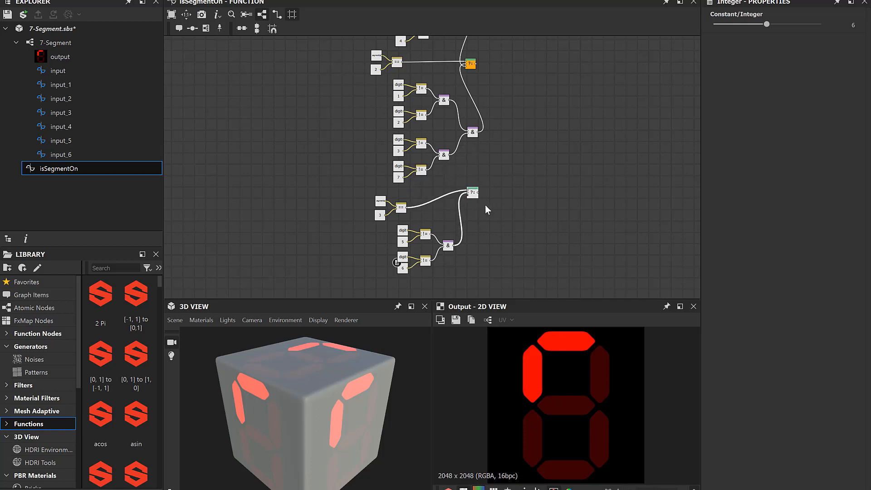
key("ctrl+z")
key("ctrl+z")
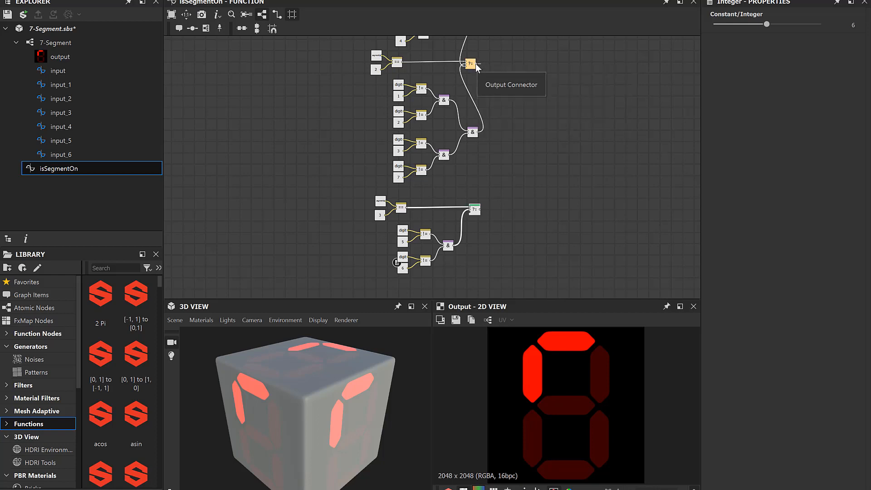
Step: Connect segment 2's If...Else output to the else input of segment 3's If...Else and set the latter as output node
left_click_drag(475, 63, 467, 212)
left_click(469, 211)
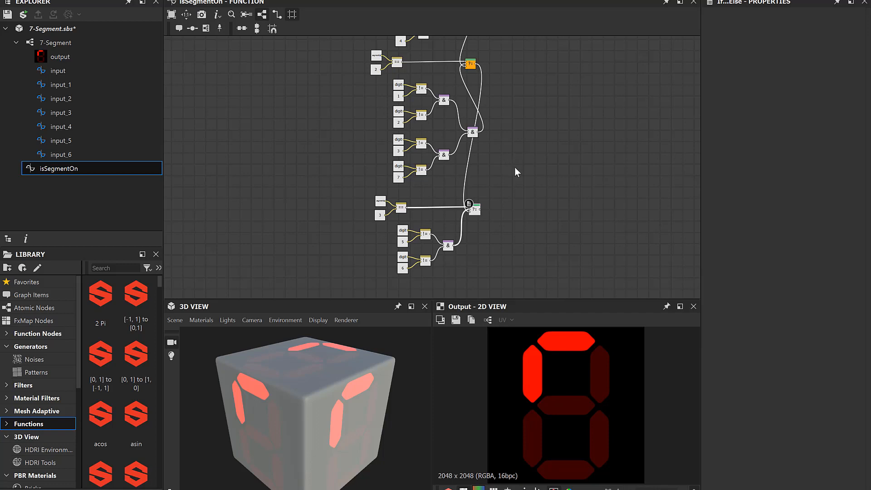
middle_click_drag(521, 142, 550, 153)
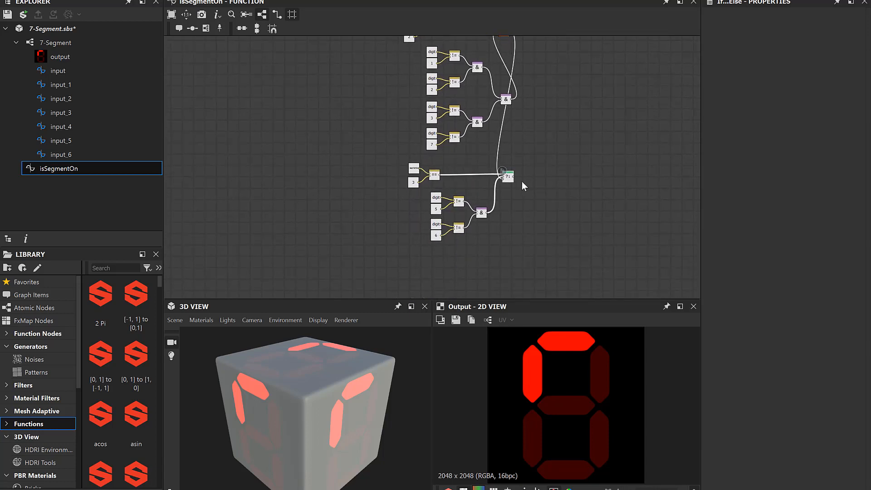
right_click(507, 176)
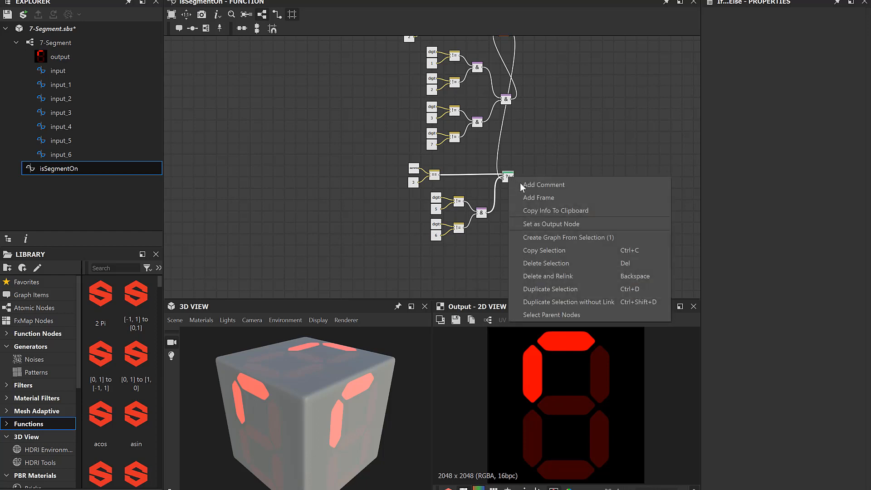
left_click(534, 223)
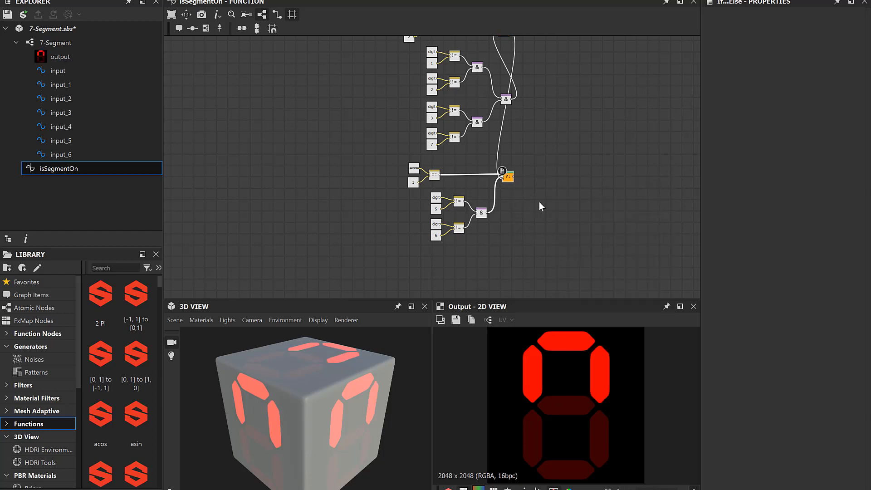
Step: Copy the whole segment 3 node group and place the copy directly below it
middle_click_drag(522, 236, 535, 187)
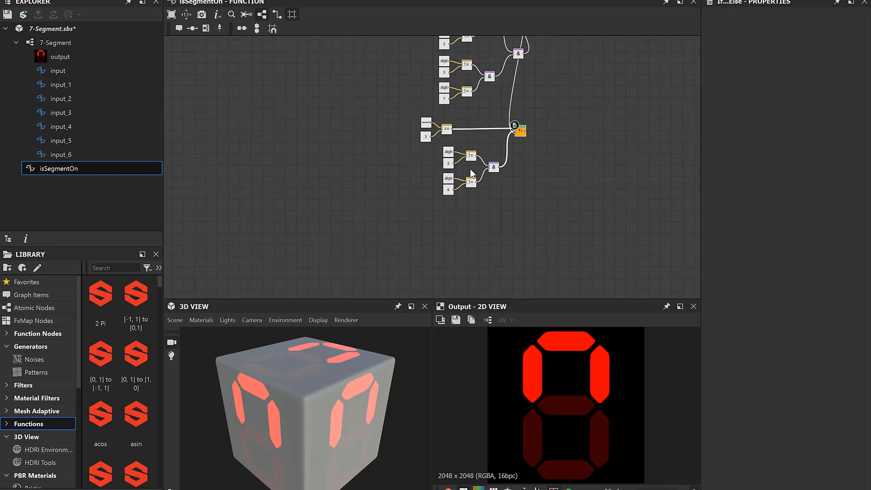
left_click_drag(407, 112, 407, 176)
key("ctrl+v")
left_click_drag(384, 167, 427, 224)
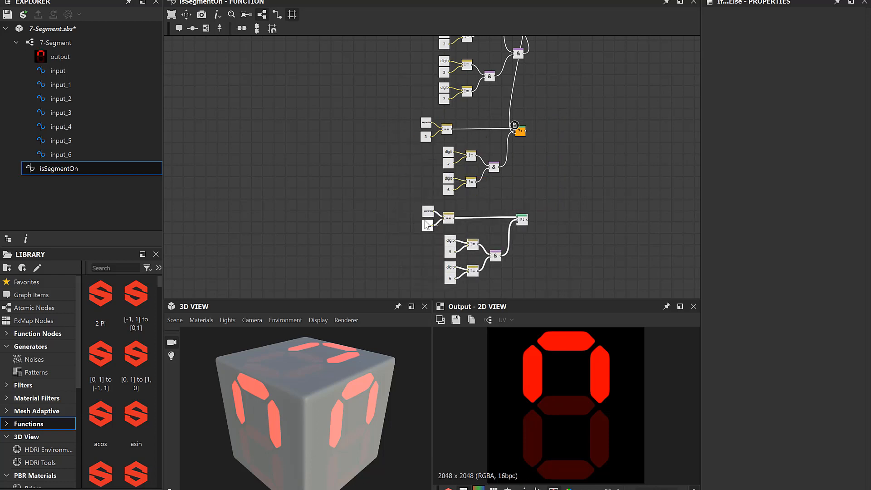
Step: Set the segment ID constant of the copied group below segment 3 to 4
left_click(426, 225)
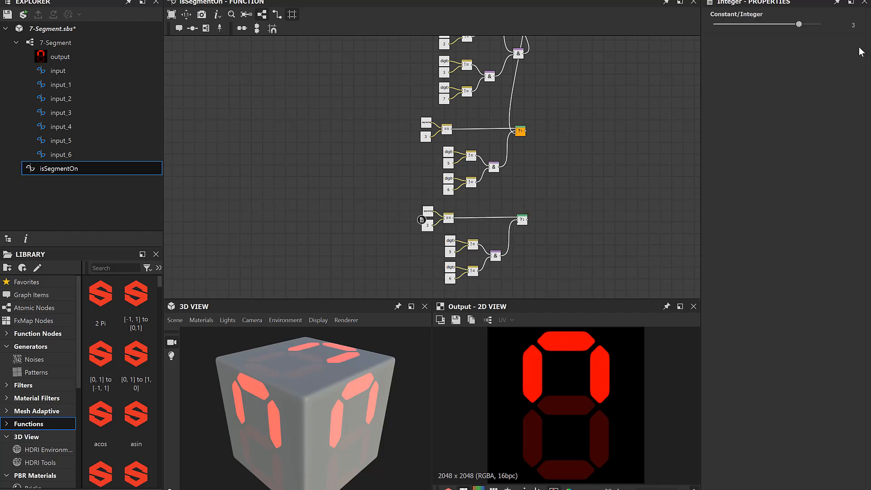
left_click(855, 26)
key("BackSpace")
type("4")
key("Return")
Step: Connect segment 3's If...Else output to the else input of segment 4's If...Else and set the latter as output node
left_click_drag(525, 131, 516, 223)
scroll(544, 199, "down", 3)
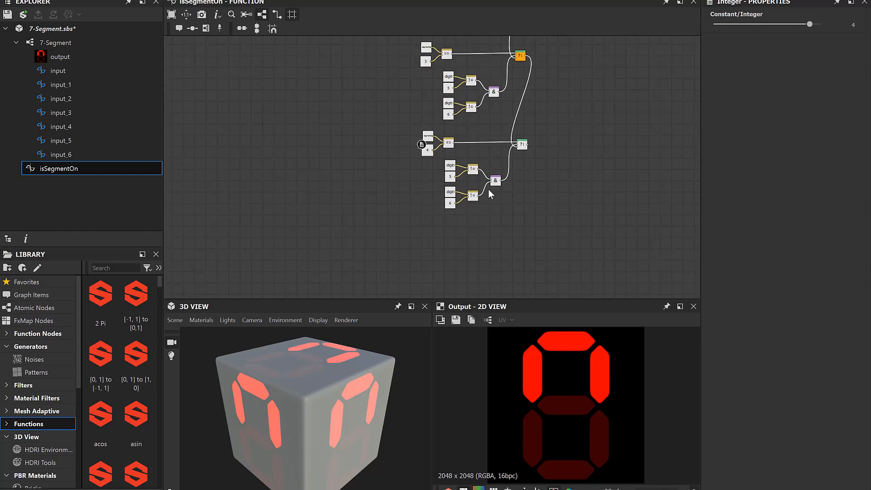
left_click(522, 144)
right_click(523, 143)
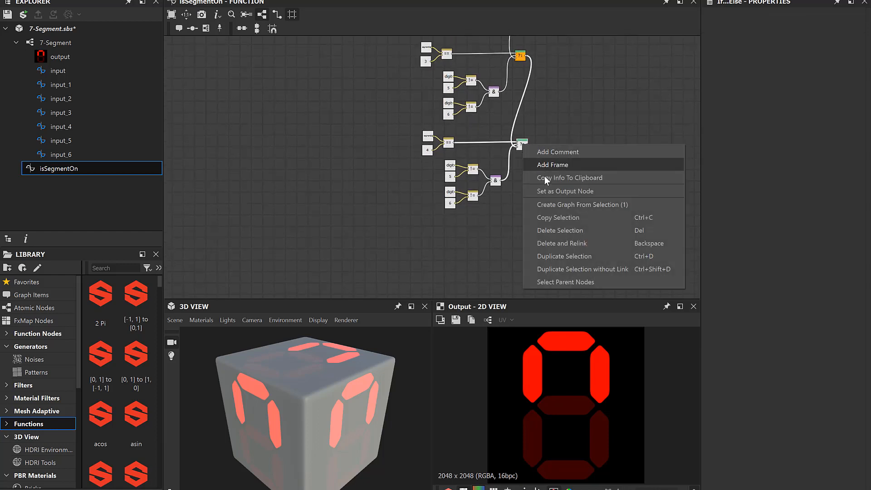
left_click(546, 193)
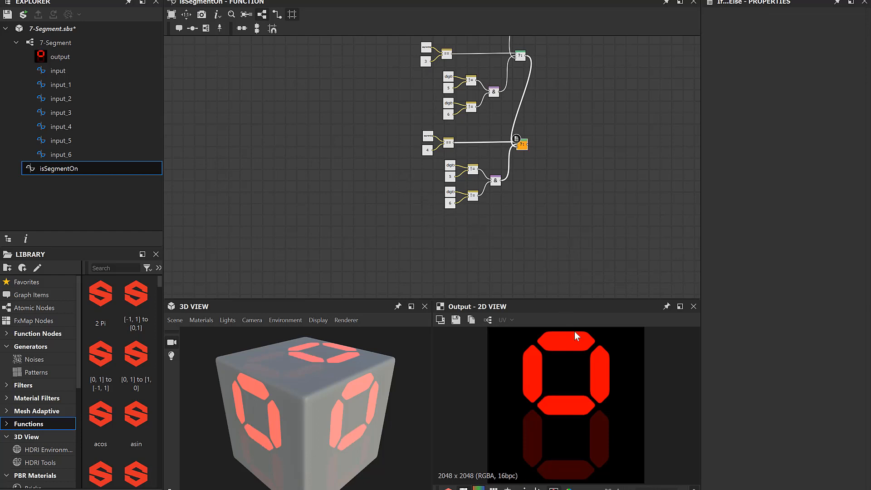
Step: Set the two digit comparison constants in the segment 4 group to 0 and 1
left_click(450, 176)
double_click(831, 22)
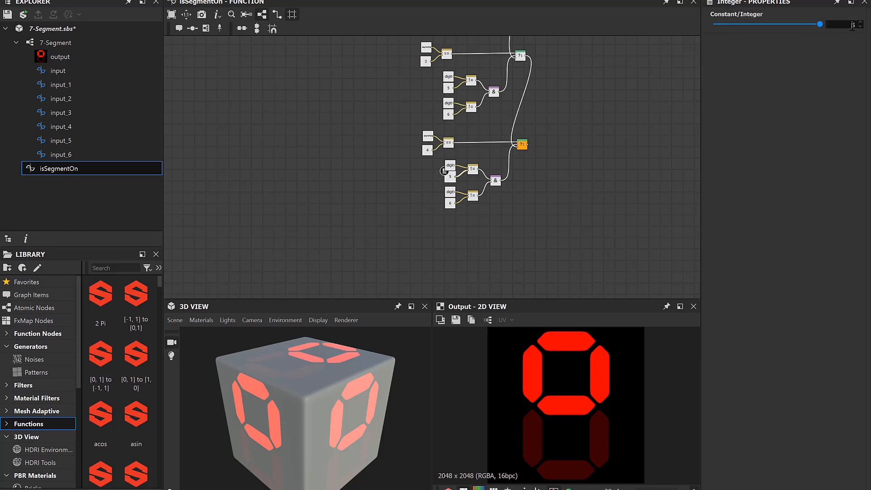
type("0")
key("Return")
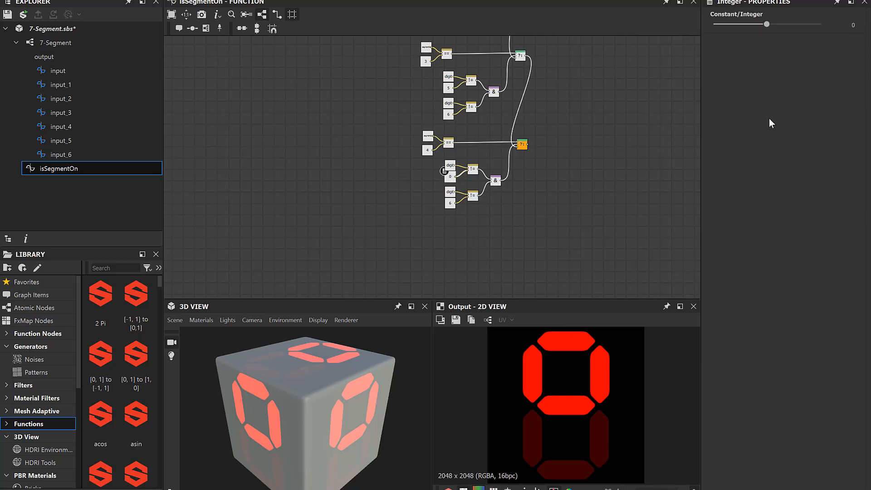
left_click(450, 203)
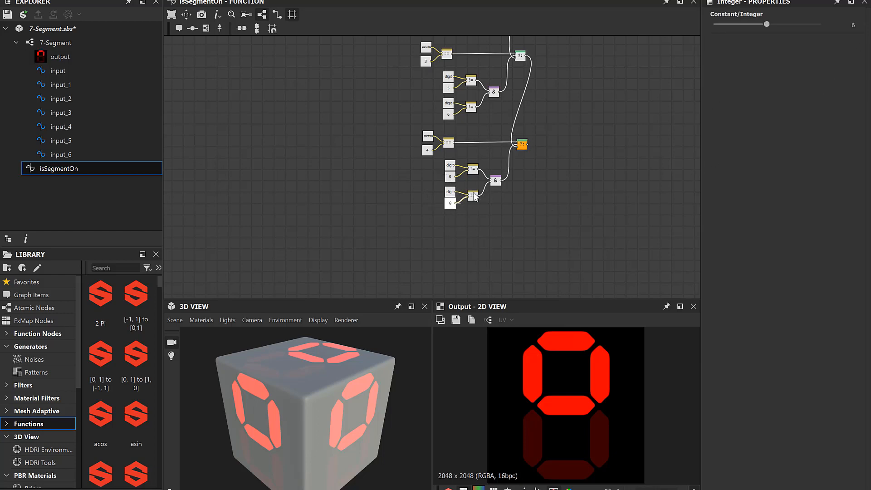
left_click(861, 27)
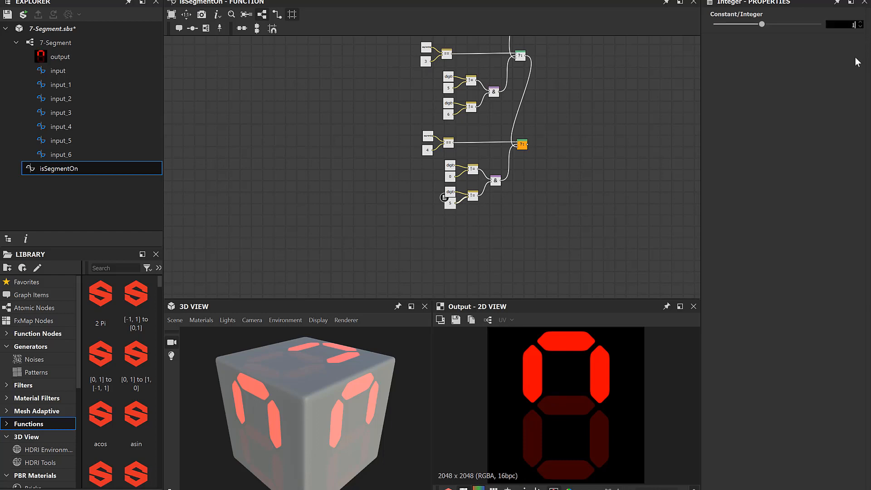
type("1")
key("Return")
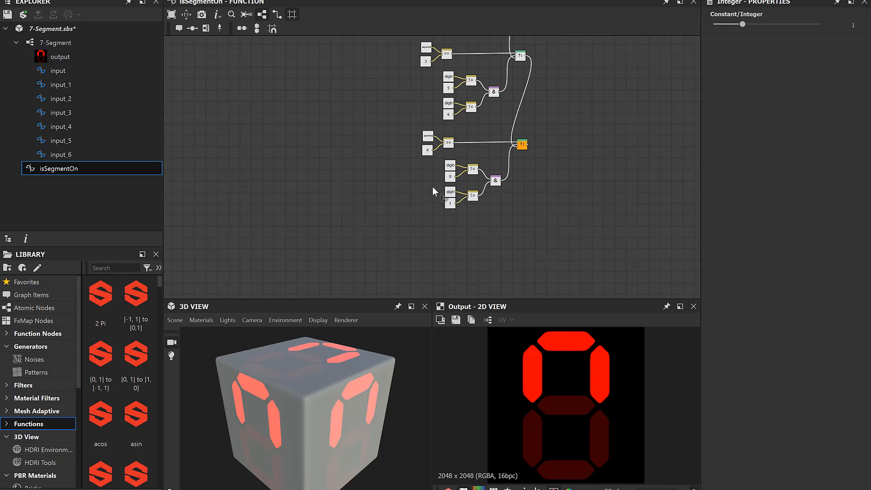
Step: Duplicate segment 4's lower digit not-equal comparison, place it underneath and set its constant to 7
left_click_drag(432, 186, 499, 217)
key("ctrl+d")
left_click_drag(413, 167, 450, 231)
left_click(450, 232)
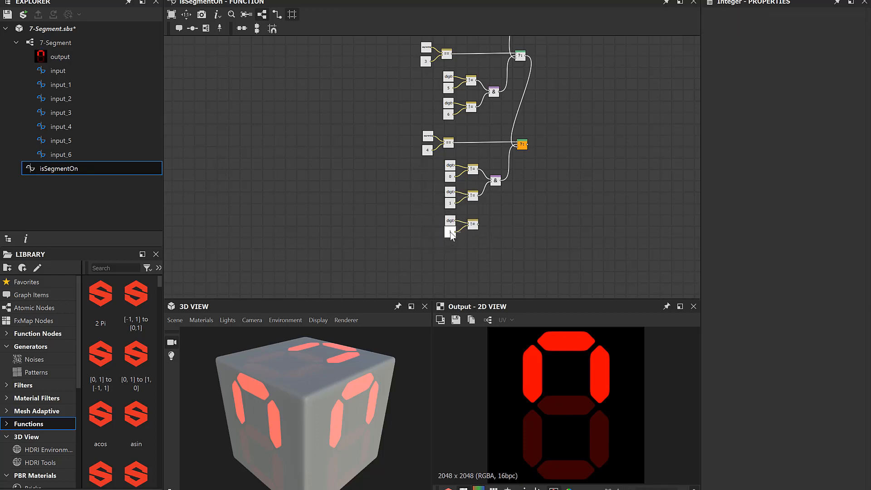
left_click(853, 25)
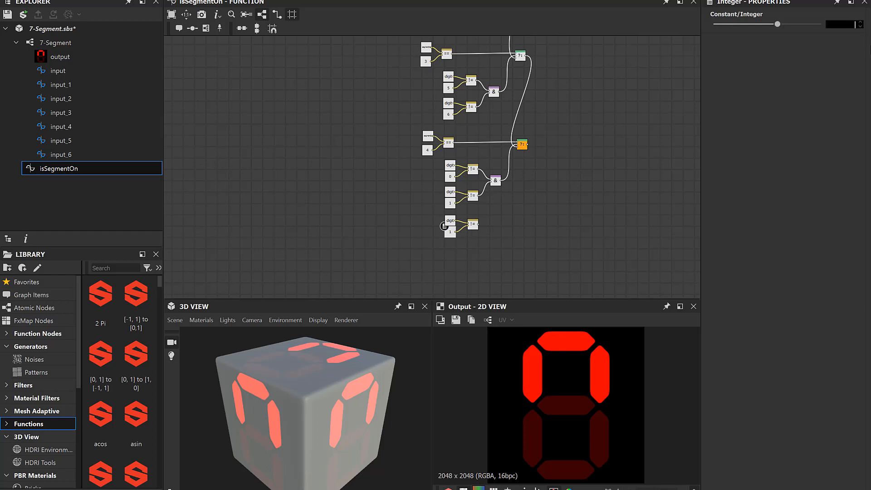
type("7")
key("Return")
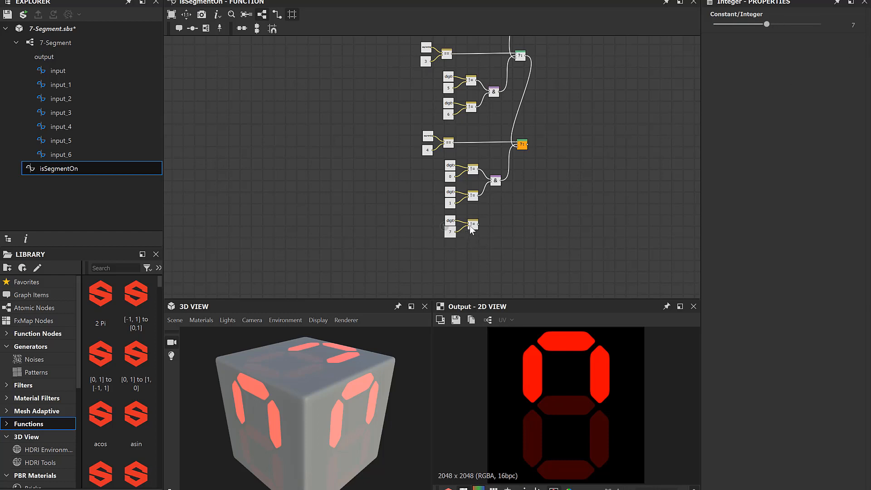
Step: Combine the digit 7 comparison and segment 4's existing And in a new And node, and feed its output into segment 4's If...Else
left_click_drag(477, 224, 524, 213)
type("a")
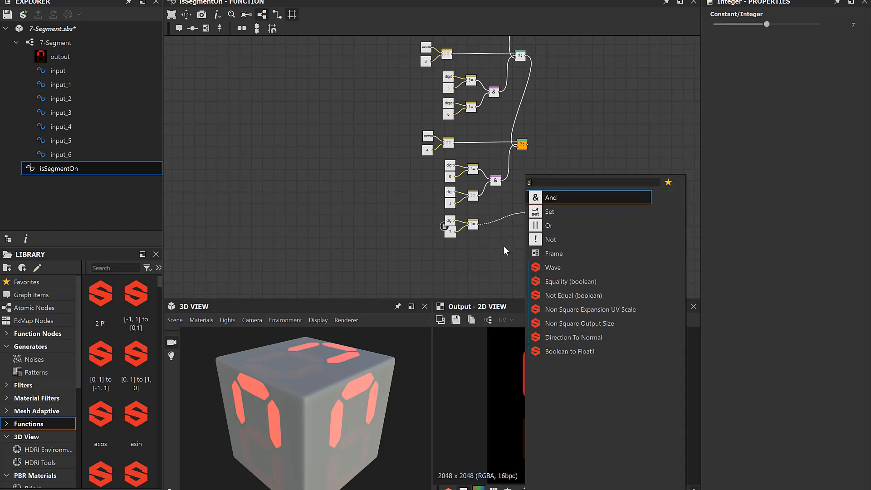
type("n")
key("Return")
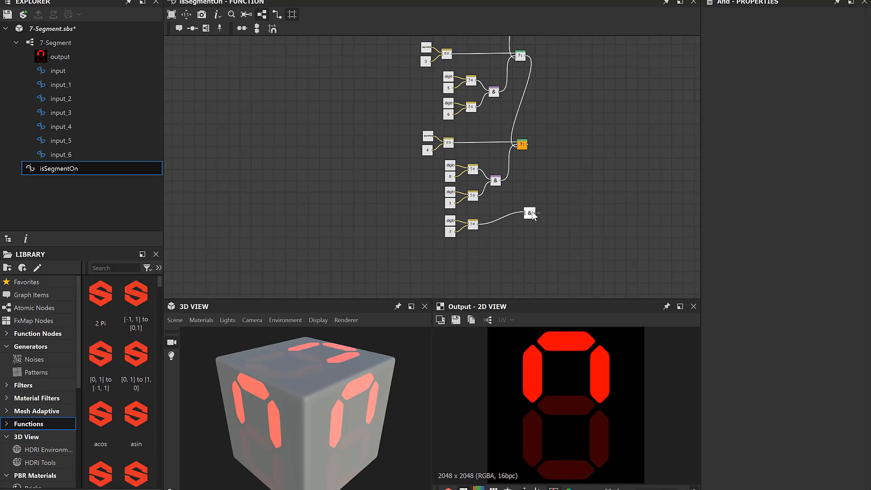
mouse_move(527, 213)
left_mouse_down()
mouse_move(507, 179)
mouse_move(523, 201)
left_mouse_up()
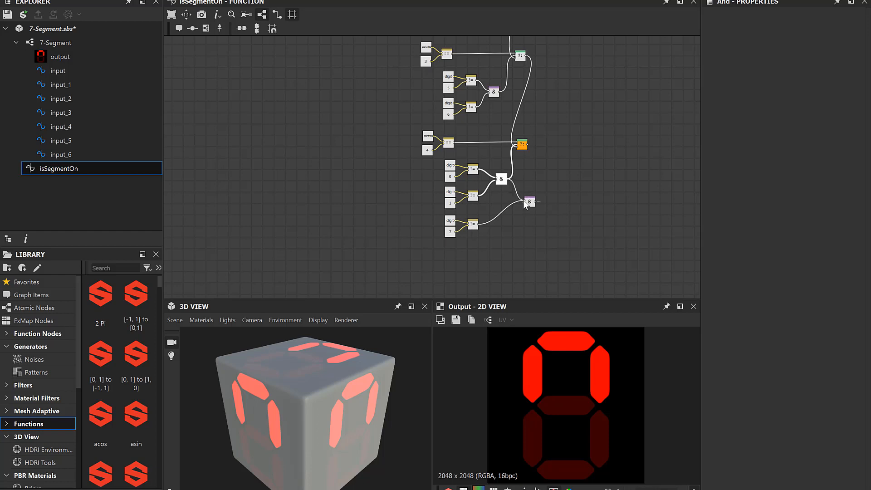
left_click_drag(519, 208, 540, 207)
scroll(505, 165, "up", 2)
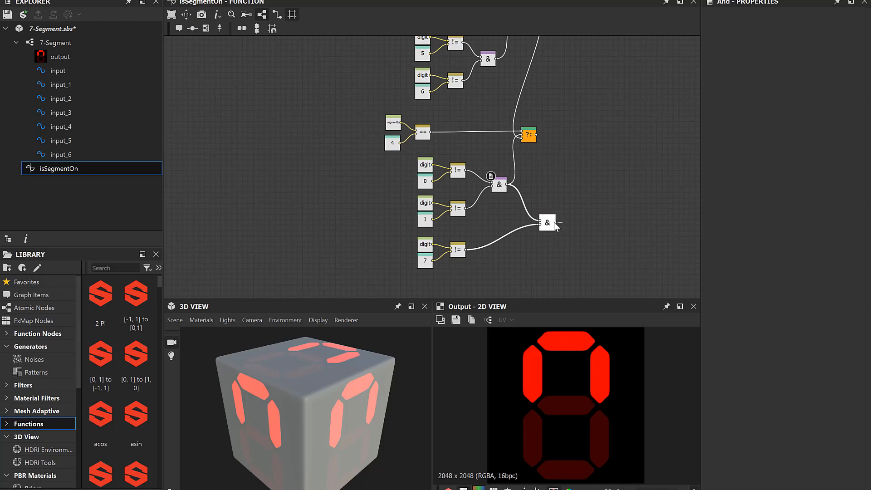
left_click_drag(554, 222, 521, 135)
Step: Duplicate the segment 3 node group without its incoming link and place the copy below the segment 4 group
middle_click_drag(503, 255, 532, 251)
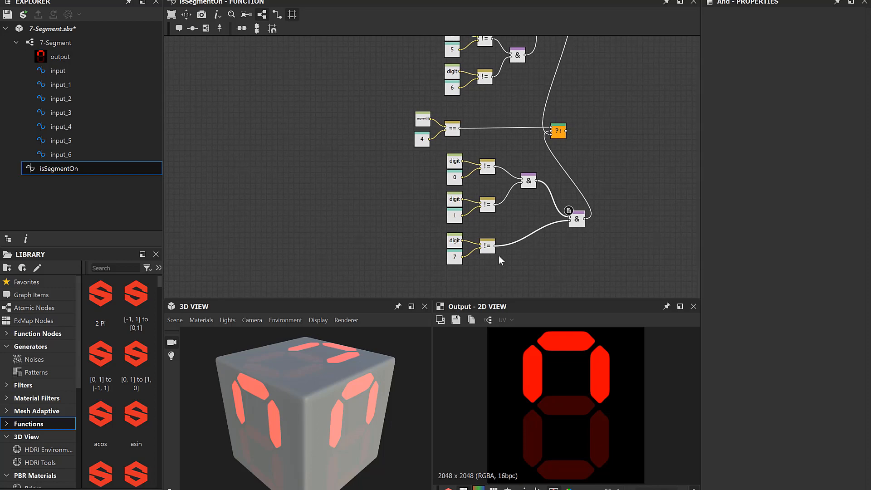
scroll(399, 217, "down", 3)
middle_click_drag(396, 231, 405, 186)
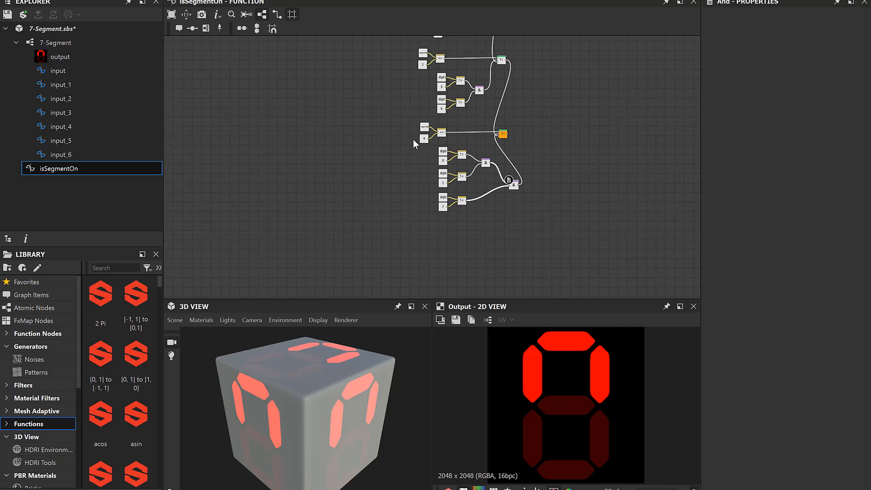
left_click_drag(394, 44, 522, 113)
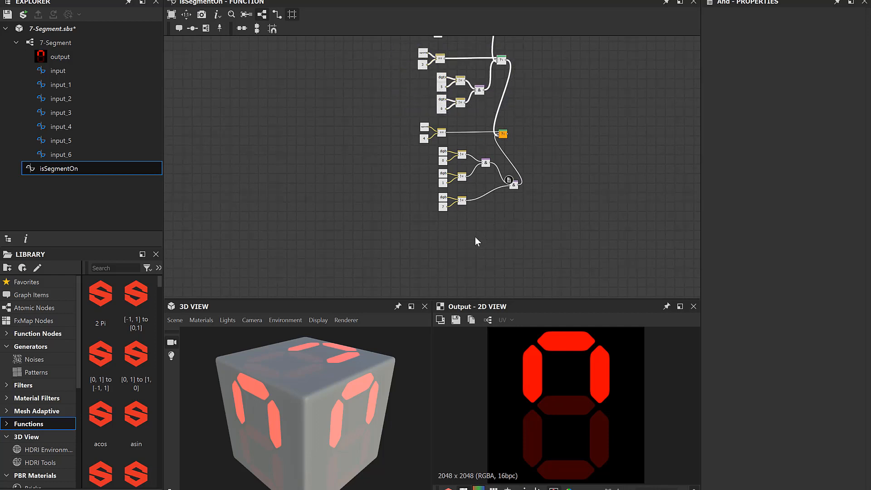
key("ctrl+d")
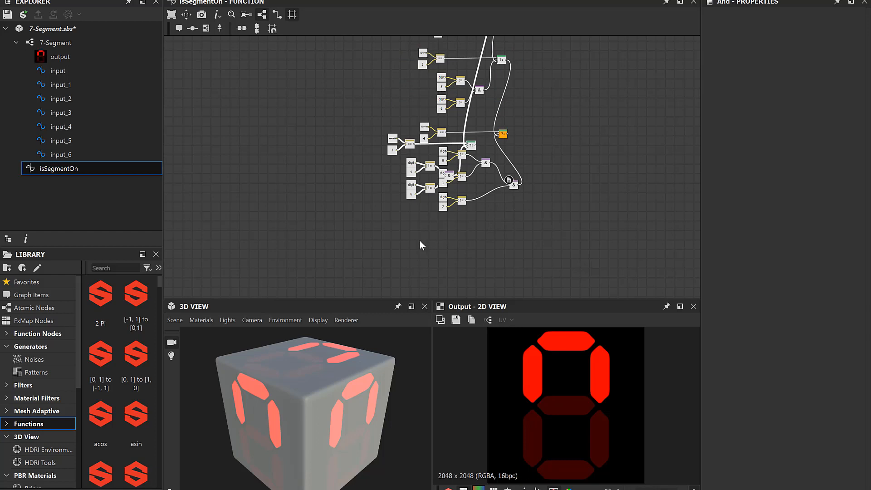
key("Delete")
key("ctrl+d")
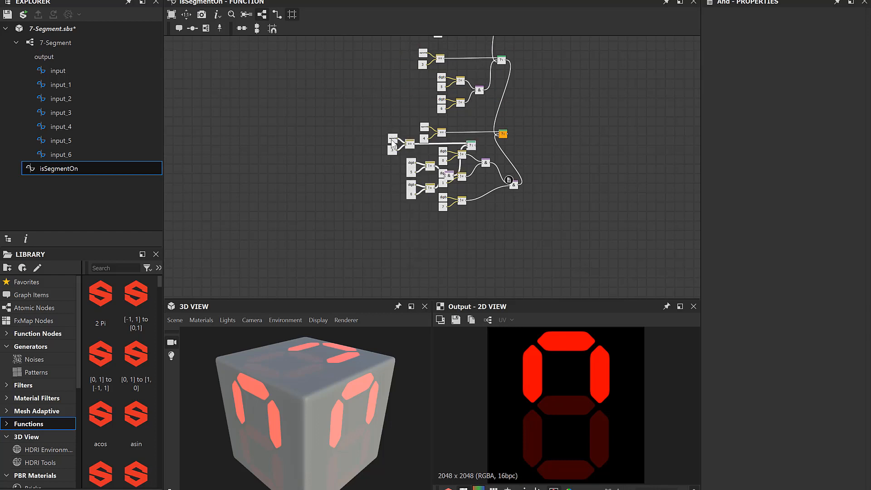
left_click_drag(392, 139, 427, 228)
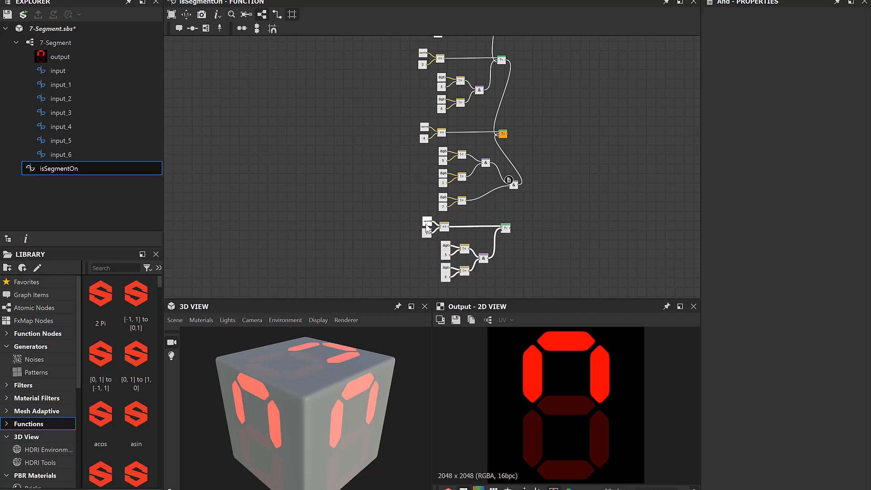
Step: Set the segment comparison constant in the newly copied node group below segment 4 to 5
left_click(426, 232)
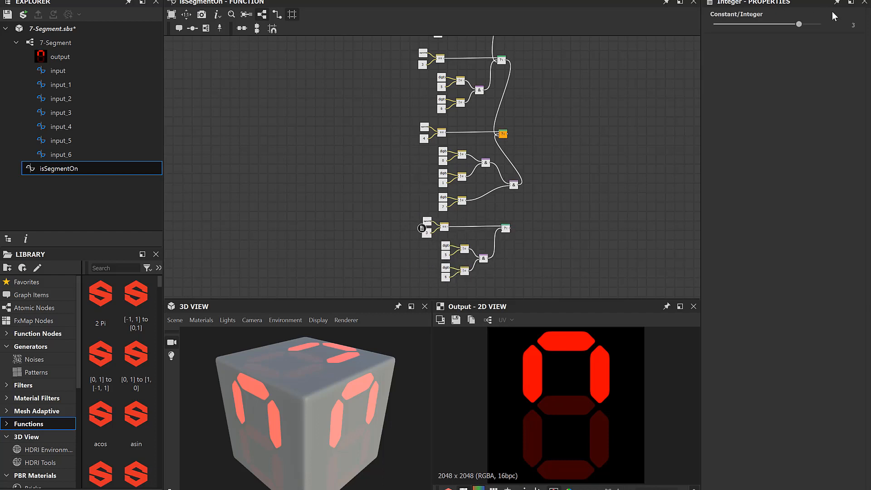
left_click(854, 25)
type("5")
key("Return")
Step: Set the two digit comparison constants in the segment 5 group to 0 and 1
middle_click_drag(542, 257, 538, 166)
scroll(496, 193, "up", 4)
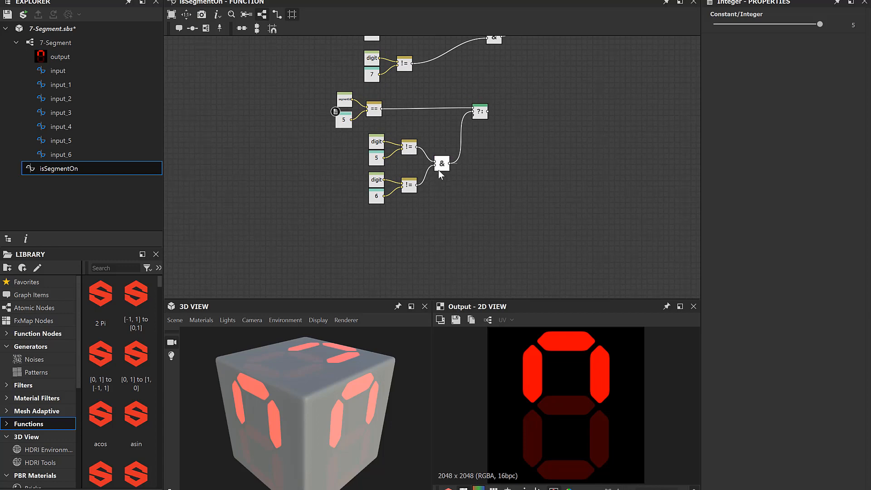
left_click_drag(347, 148, 412, 164)
left_click(374, 226)
left_click(405, 149)
left_click(376, 158)
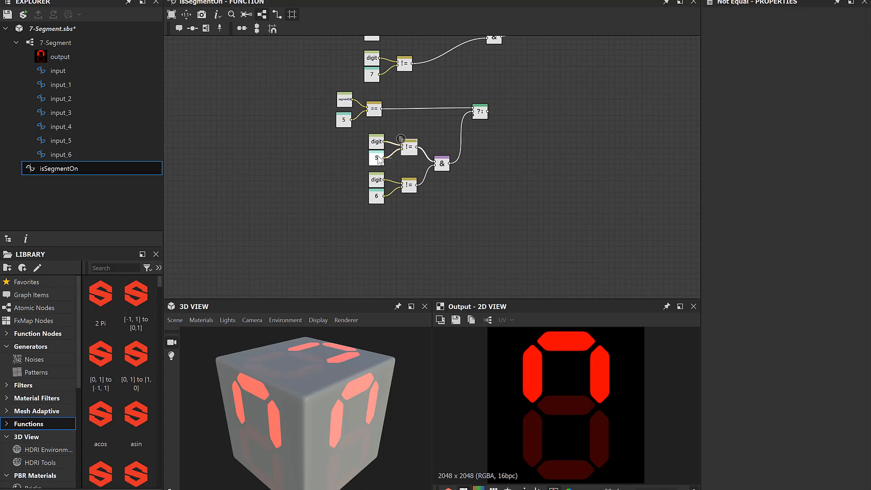
left_click(859, 24)
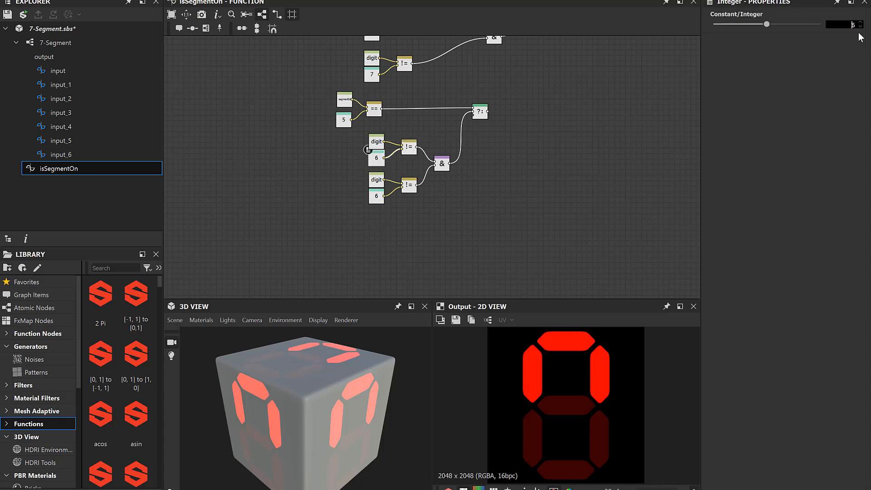
key("BackSpace")
type("0")
key("Return")
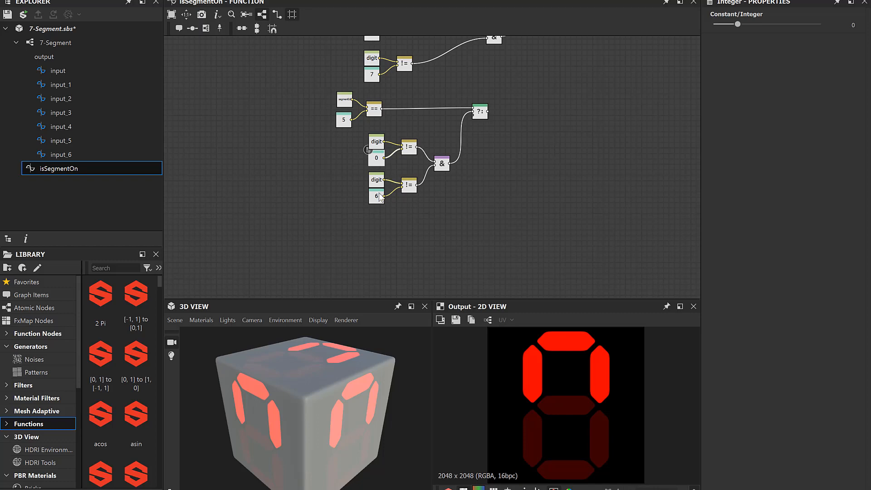
left_click(374, 199)
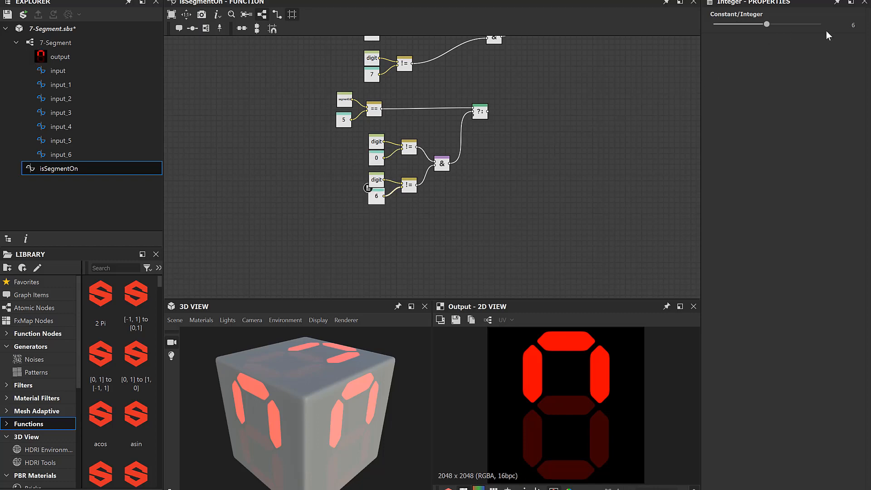
left_click(842, 24)
key("Return")
Step: Delete both Not Equal nodes from the segment 5 group
left_click(407, 146)
key("Delete")
left_click(407, 184)
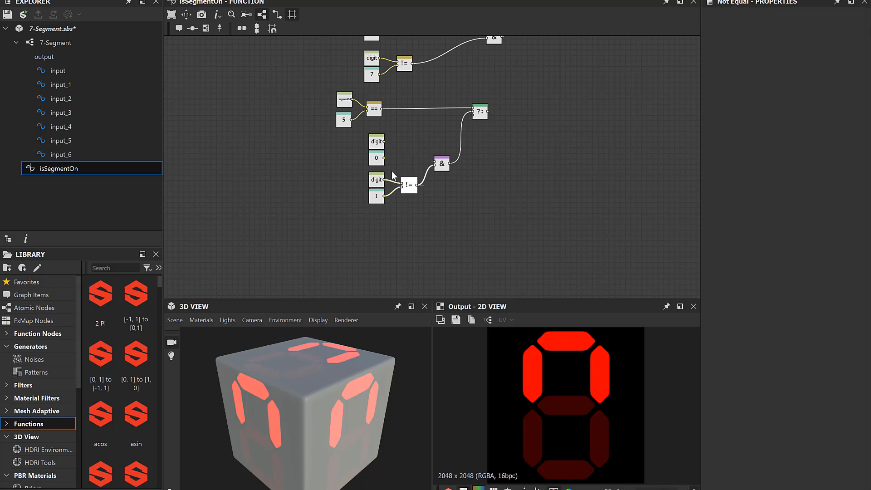
key("Delete")
Step: Add two Equal nodes in the segment 5 group, comparing digit with 0 and digit with 1
left_click_drag(384, 141, 398, 148)
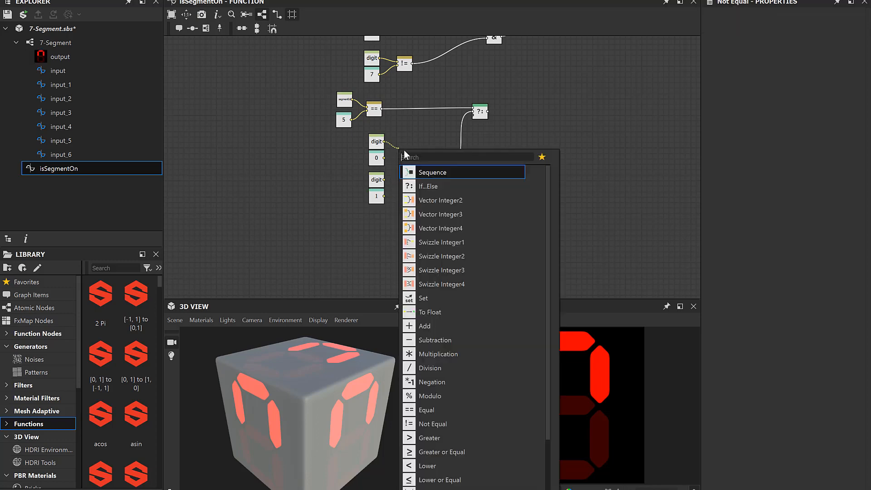
type("no")
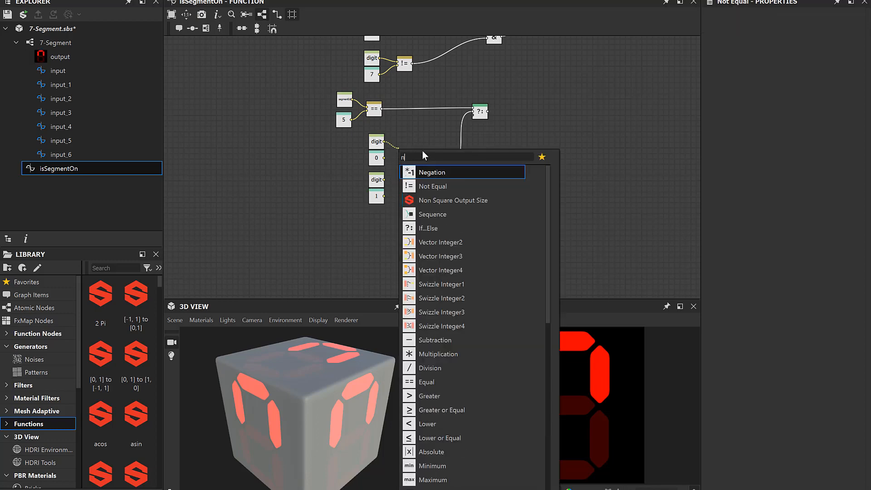
key("BackSpace")
key("BackSpace")
type("eq")
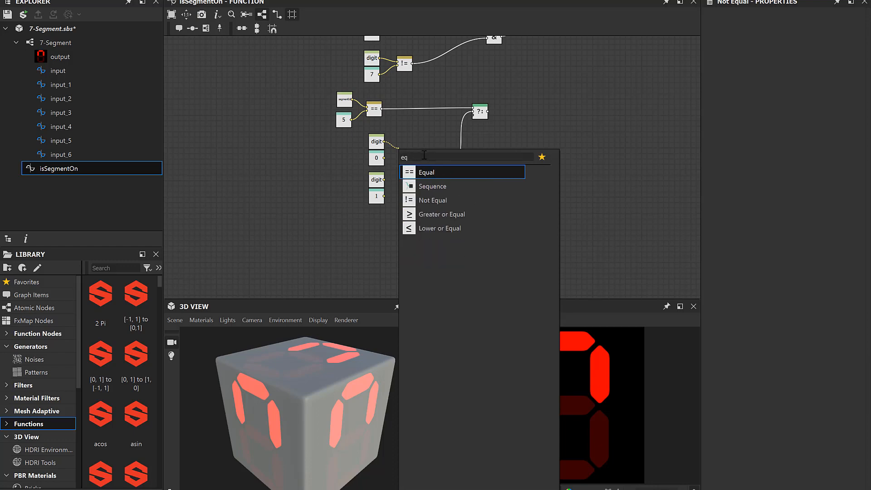
key("Return")
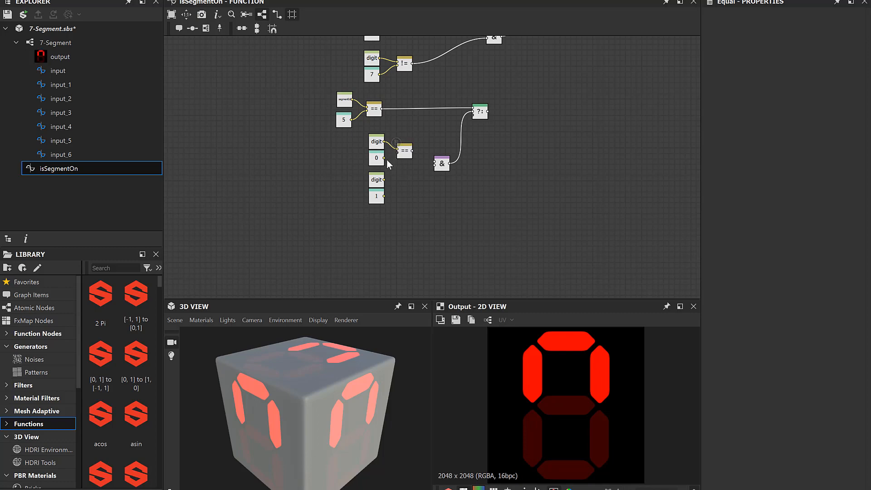
left_click_drag(394, 150, 395, 174)
type("eq")
key("Return")
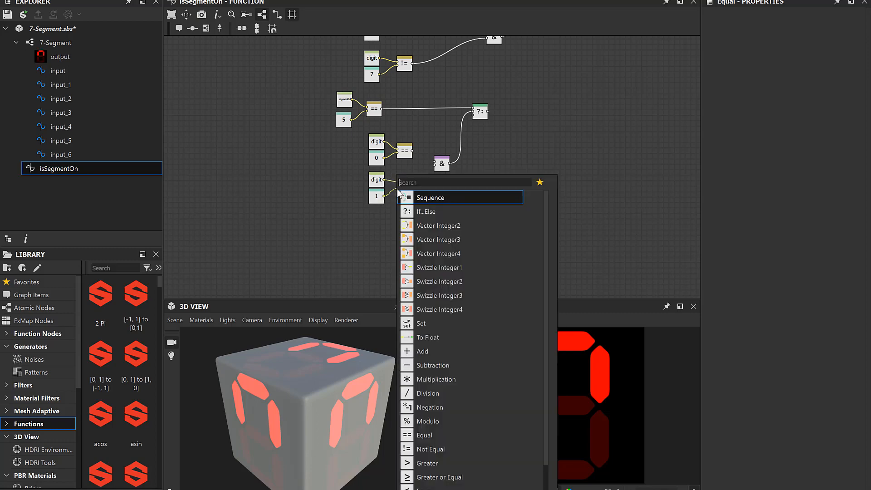
left_click(382, 211)
Step: Replace segment 5's And node with an Or node that combines the two Equal comparisons
scroll(396, 194, "up", 4)
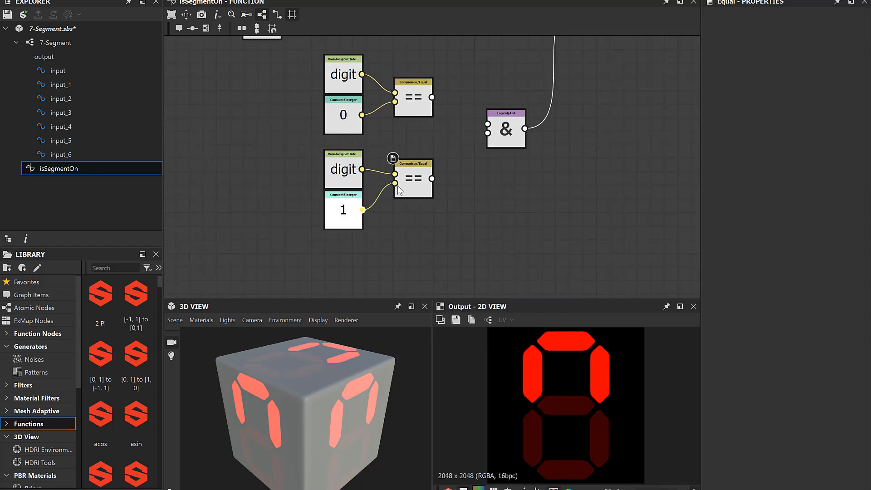
left_click(509, 136)
key("Delete")
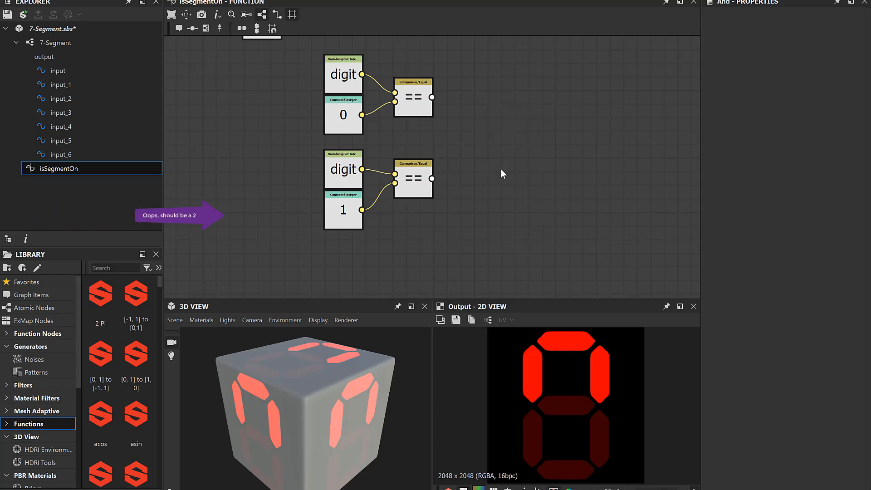
left_click_drag(430, 97, 487, 147)
type("or")
key("Return")
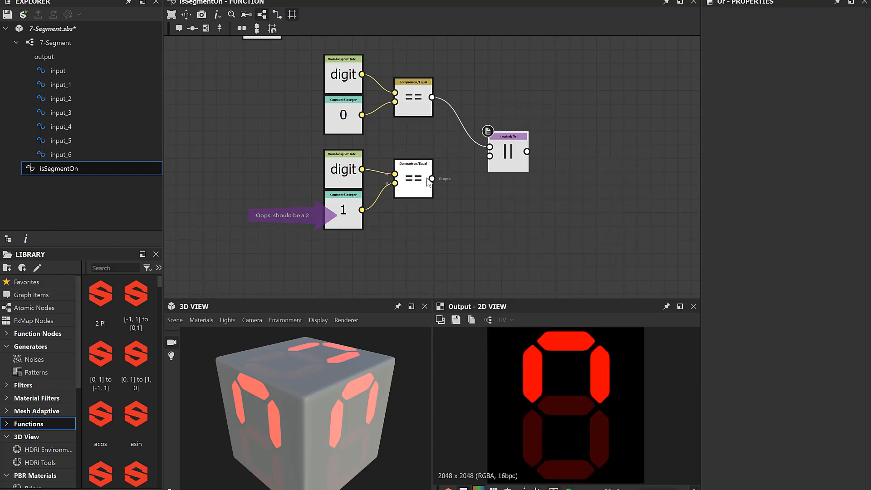
left_click_drag(431, 178, 490, 156)
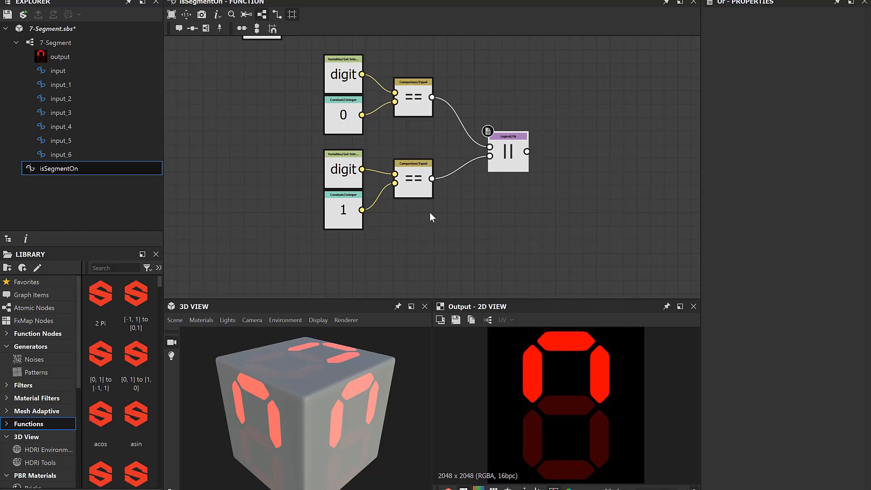
Step: Duplicate segment 5's two digit comparisons with their Or node and place the copy underneath
scroll(428, 212, "down", 3)
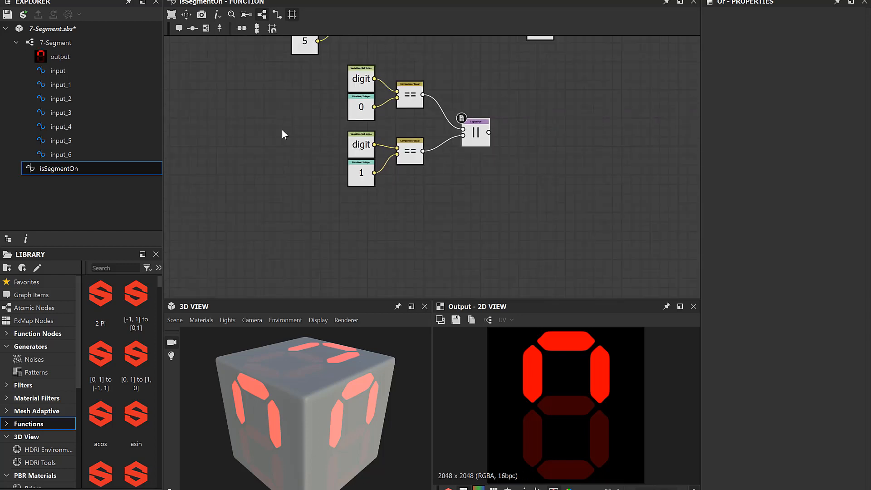
left_click_drag(346, 55, 517, 216)
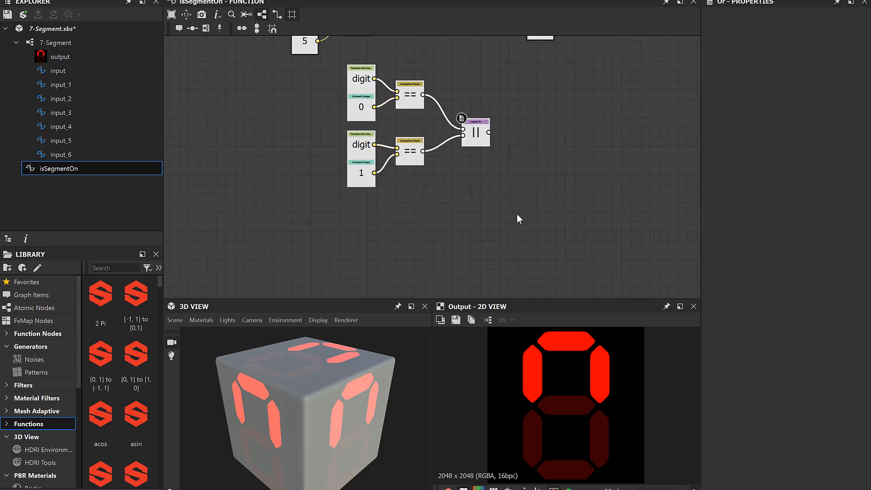
key("ctrl+d")
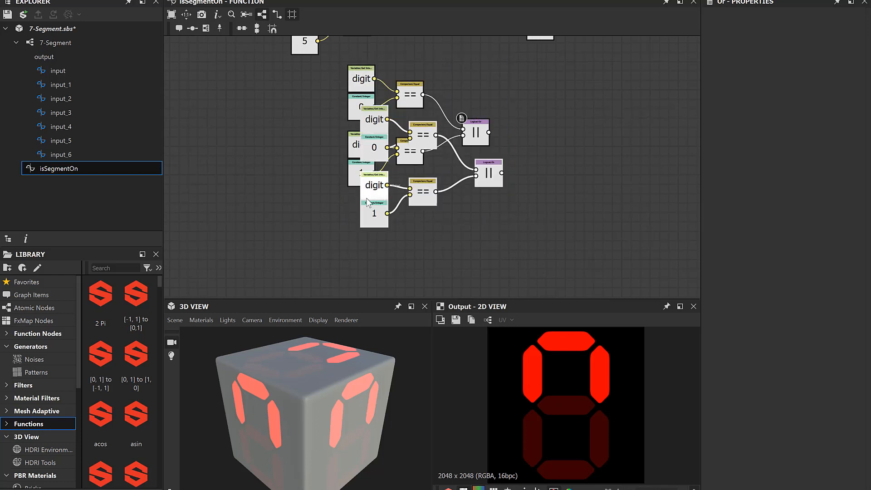
left_click_drag(379, 195, 358, 278)
Step: Set the digit constants in the duplicated Equal comparisons to 6 and 8
left_click(368, 242)
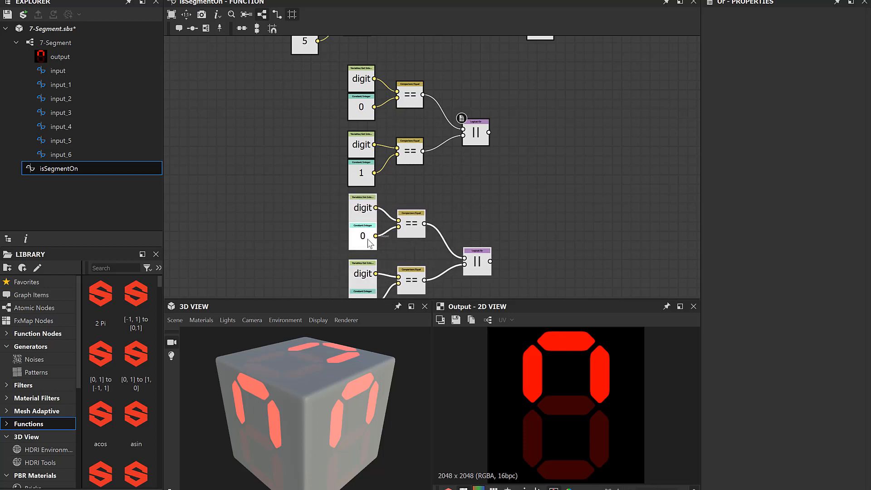
double_click(851, 24)
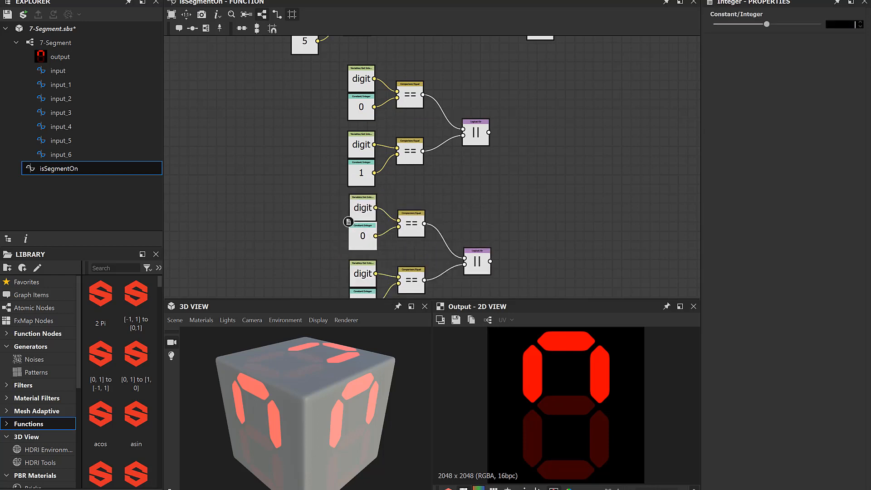
type("6")
key("Return")
middle_click_drag(261, 234, 258, 141)
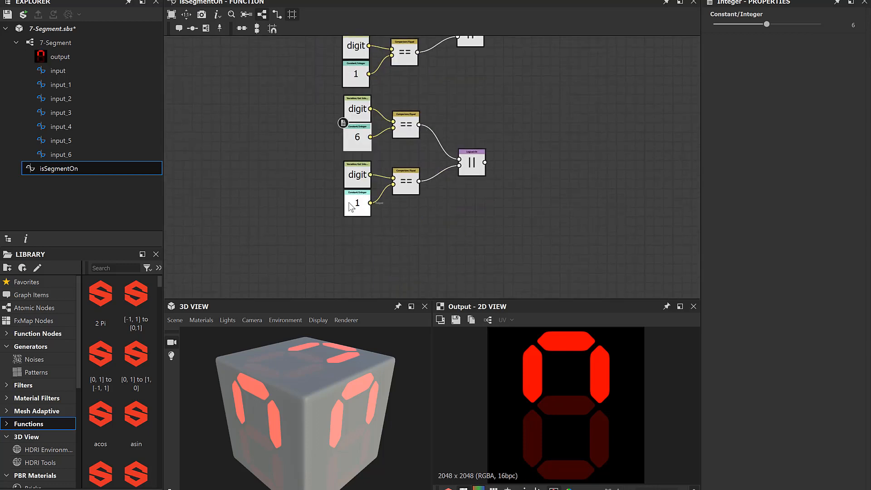
left_click(351, 207)
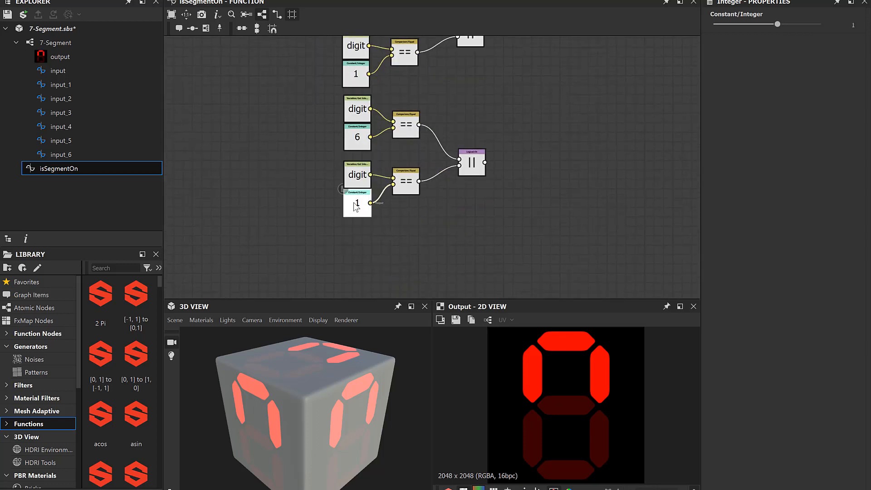
double_click(852, 25)
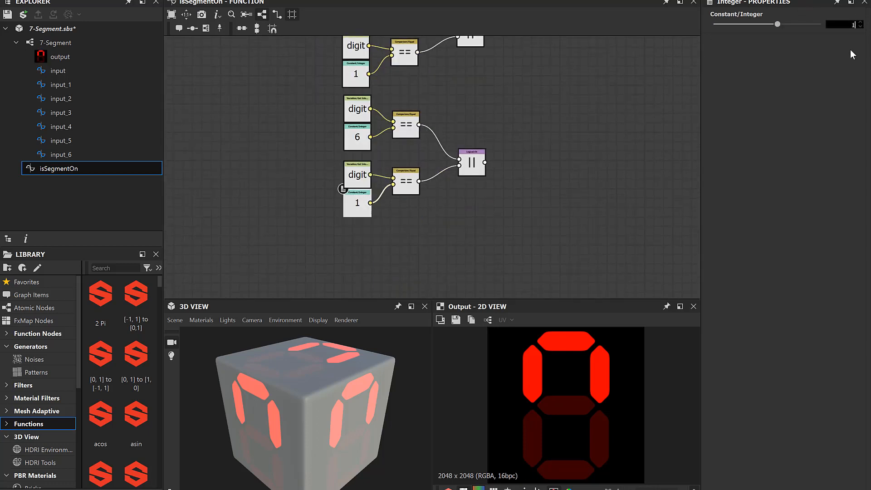
type("8")
key("Return")
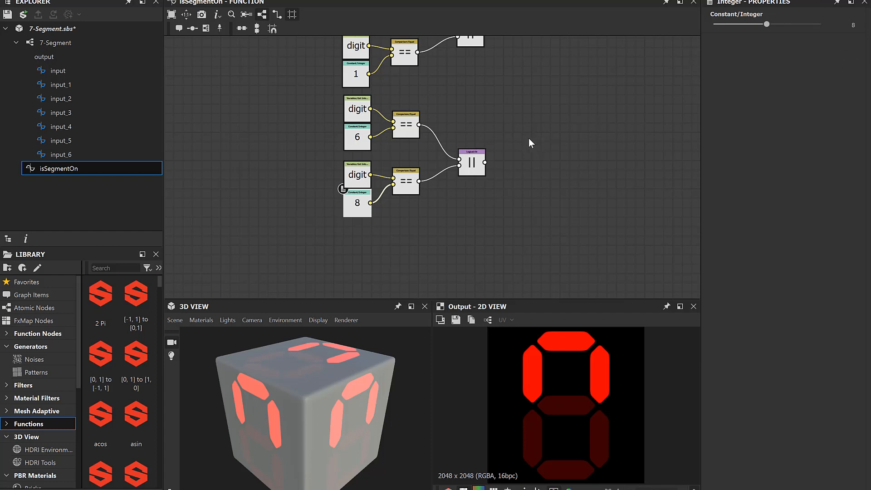
Step: Combine the outputs of segment 5's two Or nodes in a new Or node
scroll(529, 142, "down", 3)
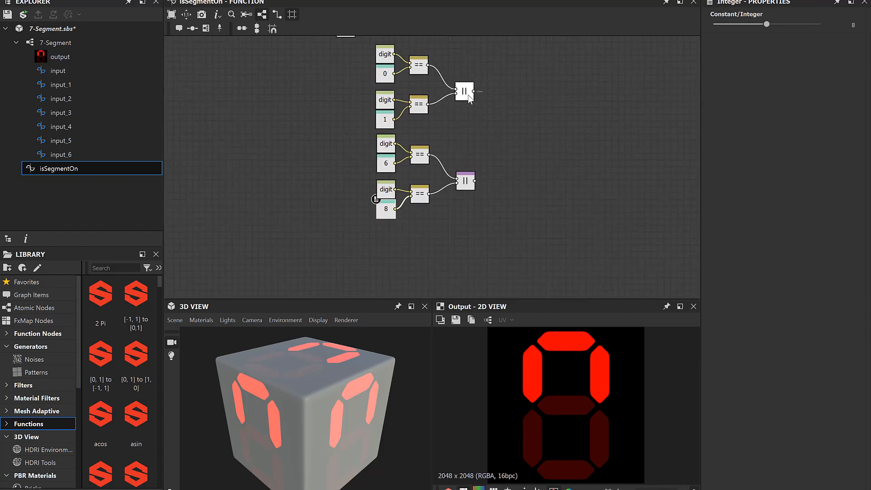
left_click_drag(474, 92, 517, 133)
type("or")
key("Return")
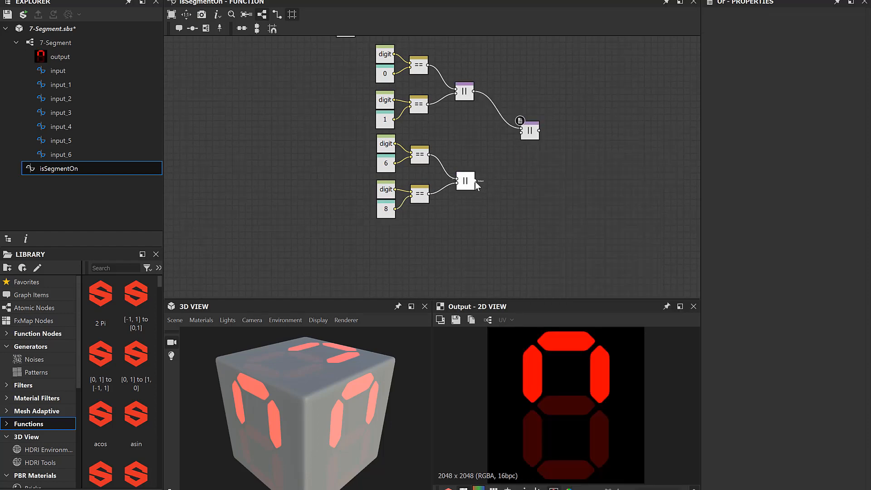
left_click_drag(478, 179, 514, 144)
scroll(495, 164, "up", 3)
left_click_drag(459, 192, 538, 109)
Step: Feed the final Or node's output into the true-branch input of segment 5's If...Else
scroll(505, 133, "down", 3)
scroll(451, 199, "up", 2)
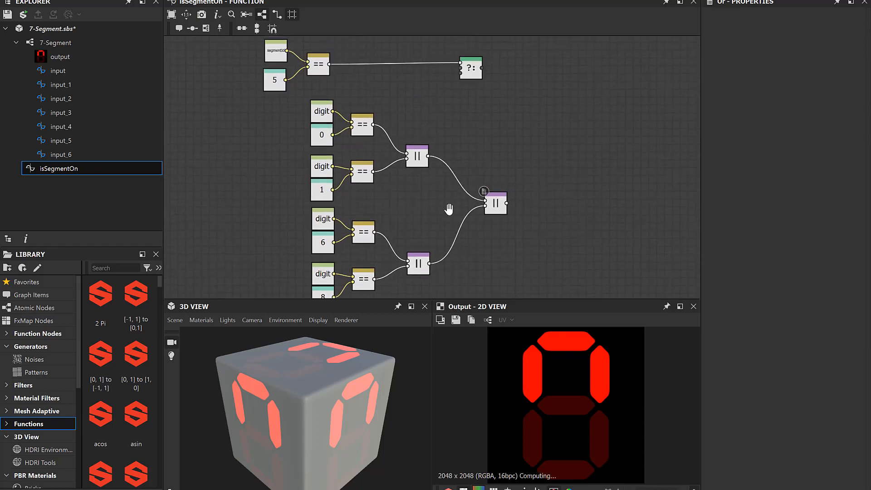
left_click_drag(448, 214, 460, 73)
Step: Link segment 4's If...Else output into segment 5's If...Else and set segment 5's If...Else as the function's output node
middle_click_drag(501, 83, 483, 200)
middle_click_drag(454, 104, 463, 142)
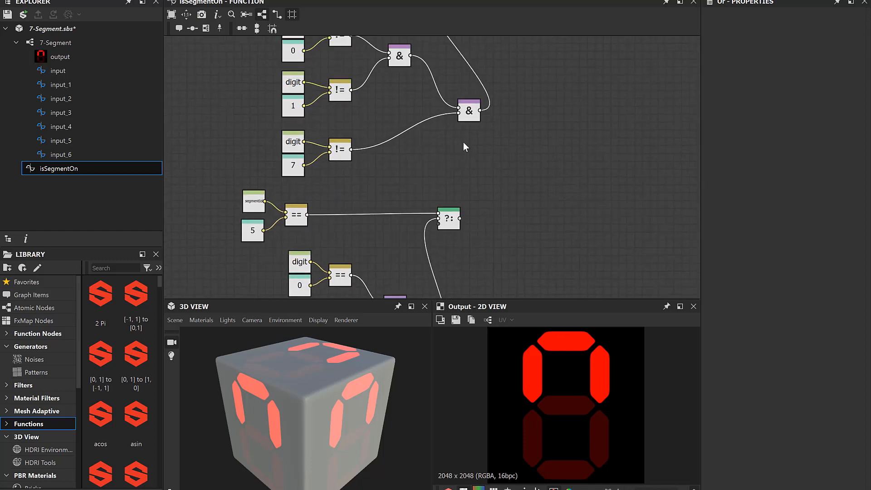
scroll(464, 142, "down", 2)
scroll(471, 88, "down", 1)
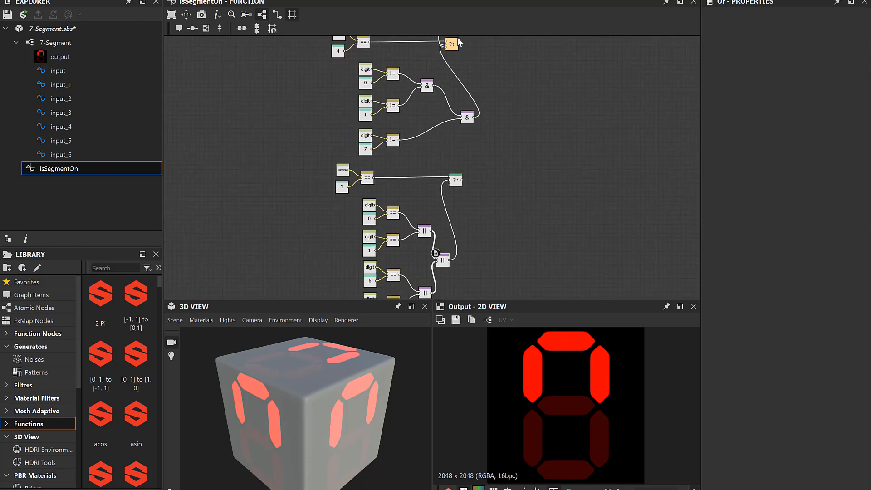
left_click_drag(459, 44, 451, 183)
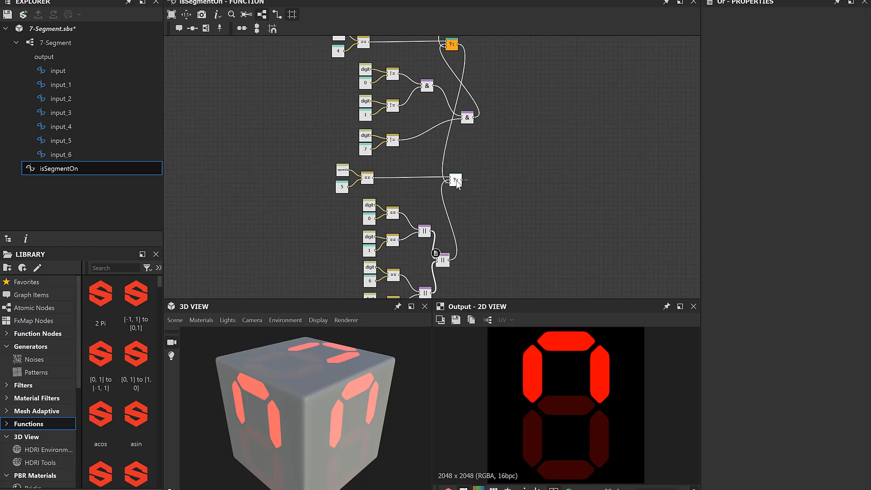
right_click(455, 180)
left_click(488, 226)
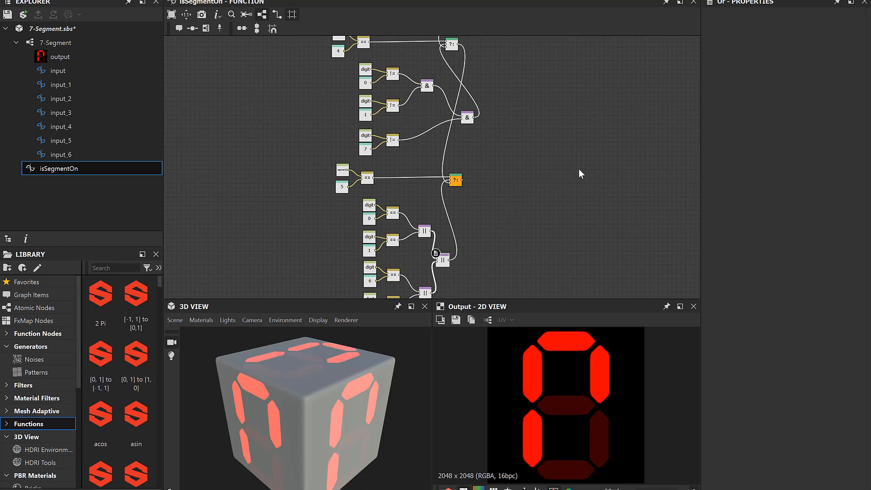
Step: Paste a copy of the segment 4 comparison and If...Else nodes below the segment 5 group
middle_click_drag(548, 248, 587, 153)
scroll(582, 157, "down", 1)
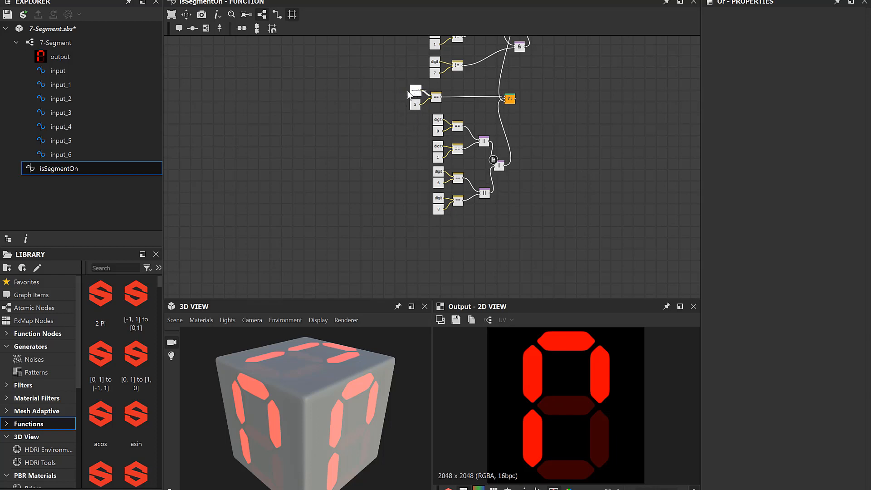
scroll(385, 104, "down", 2)
middle_click_drag(378, 110, 389, 200)
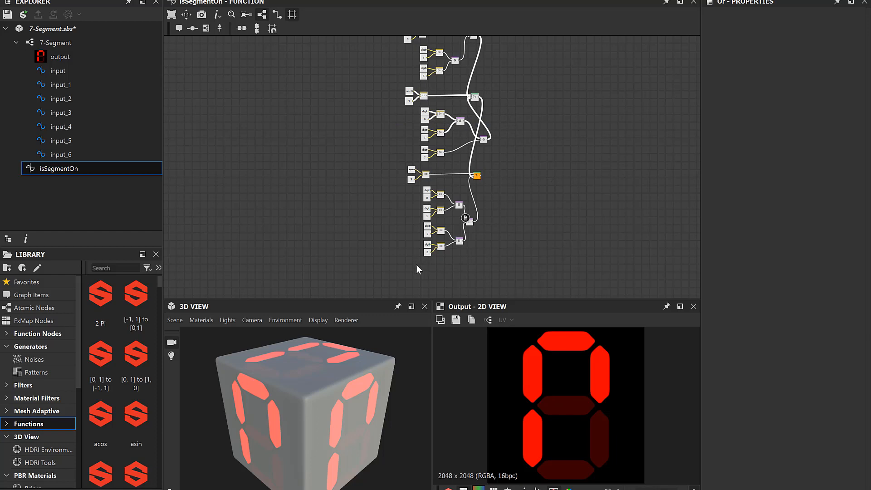
key("ctrl+v")
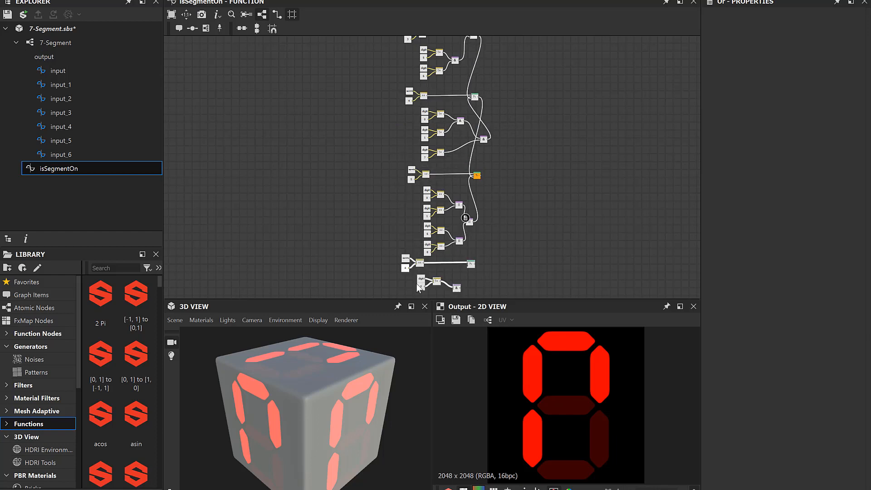
Step: Position the pasted comparison group below the segment 5 group and set its segment number constant to 6
left_click_drag(413, 273, 414, 269)
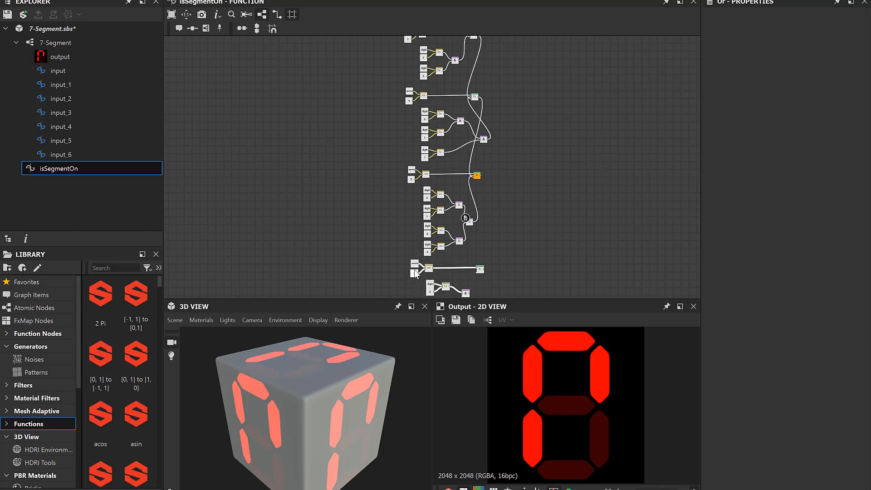
scroll(392, 244, "up", 3)
middle_click_drag(392, 243, 380, 170)
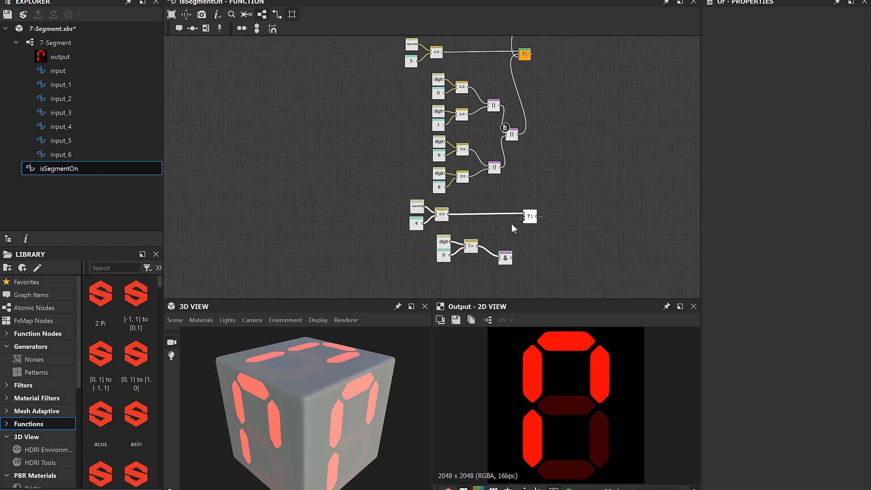
left_click(417, 222)
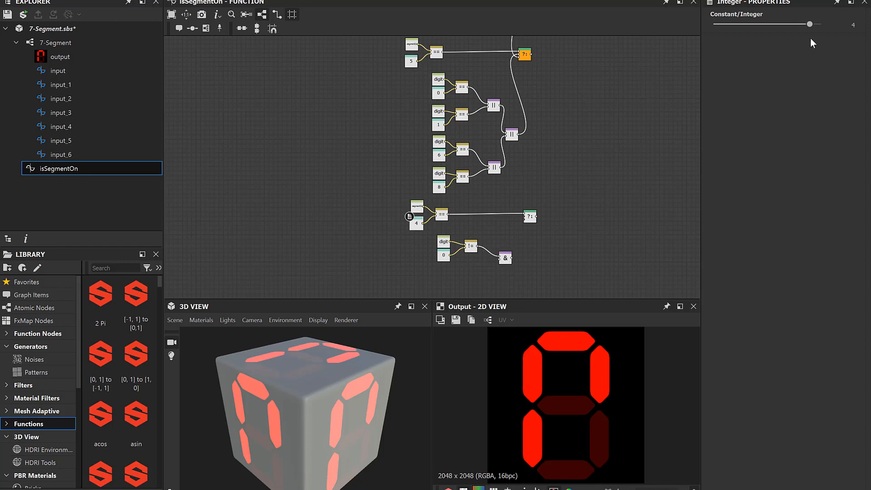
left_click(848, 26)
key("Return")
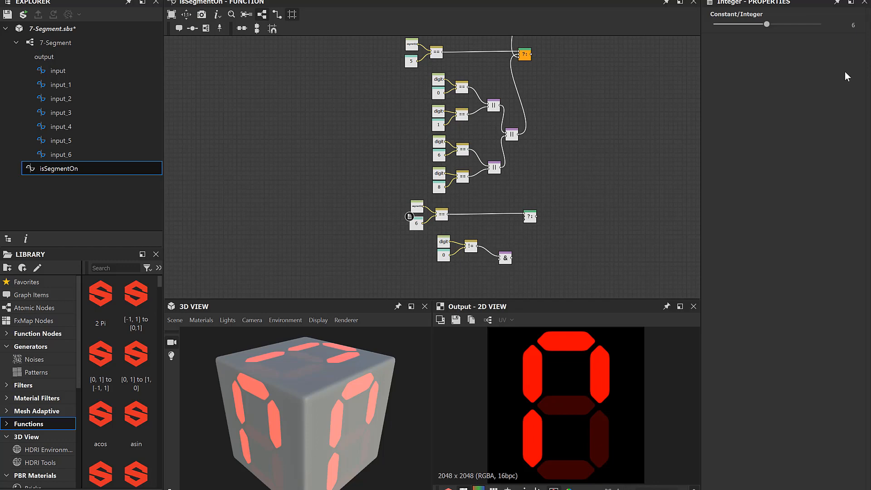
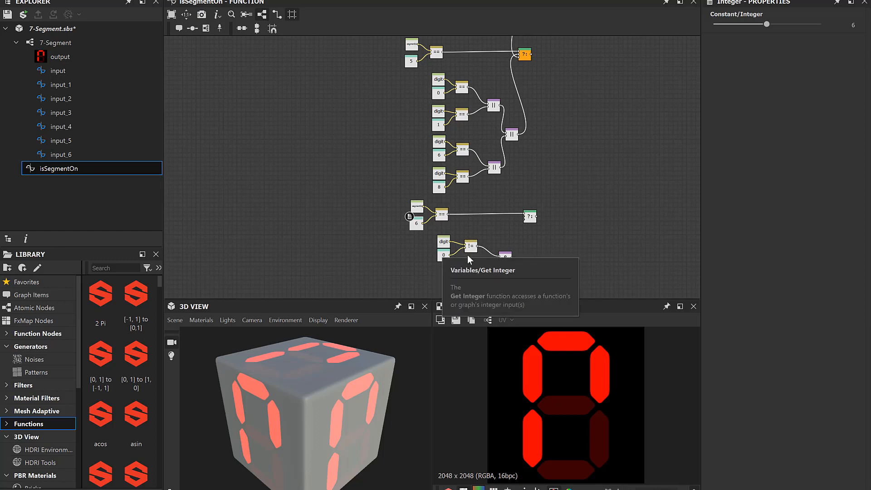
Step: Set the digit constant in segment 6's Not Equal comparison to 2
left_click_drag(450, 255, 467, 265)
left_click(444, 256)
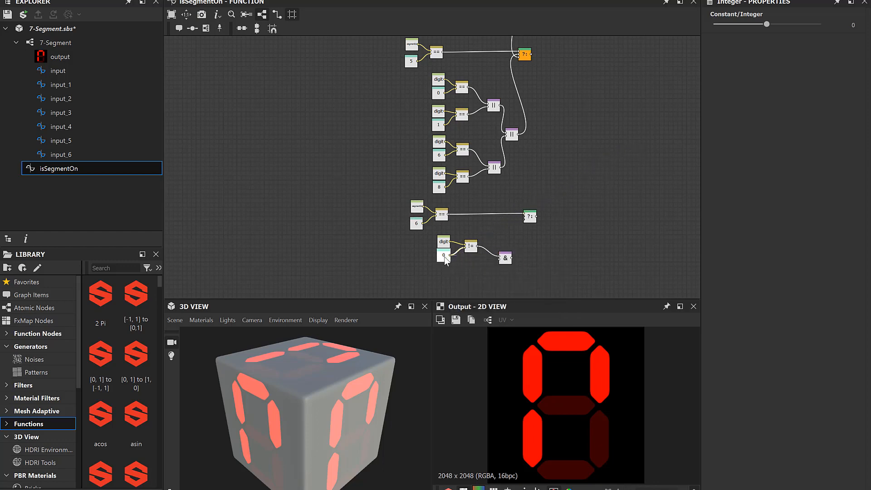
left_click(850, 25)
type("2")
key("Return")
Step: Delete segment 6's And node and feed the Not Equal output directly into the true-branch input of its If...Else
left_click(504, 258)
key("Delete")
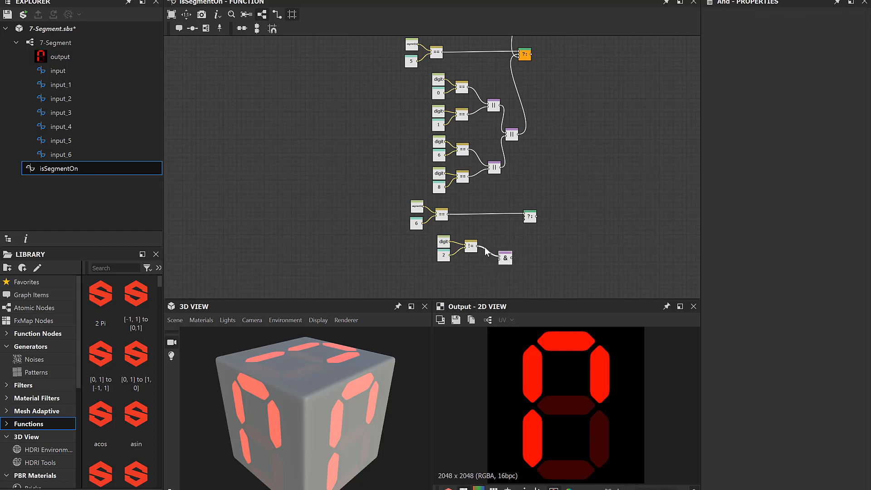
left_click_drag(477, 245, 526, 218)
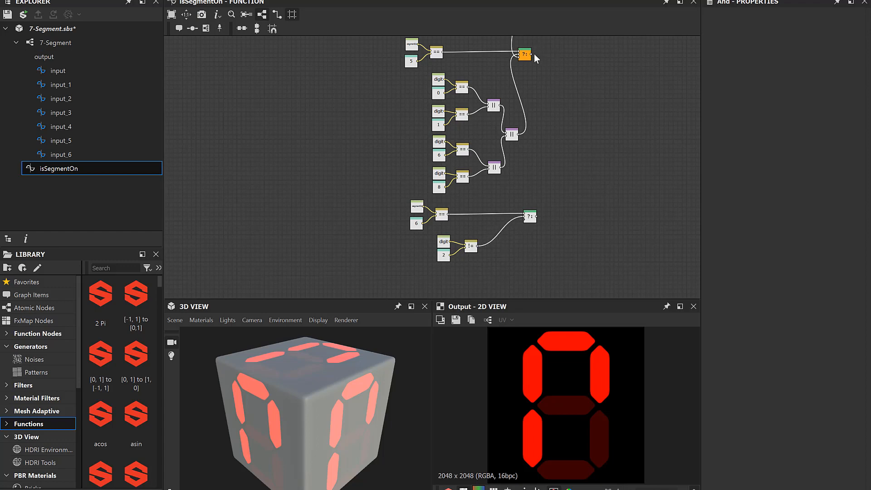
Step: Link segment 5's If...Else output into segment 6's If...Else and set segment 6's If...Else as the function's output node
left_click_drag(531, 54, 524, 222)
right_click(530, 217)
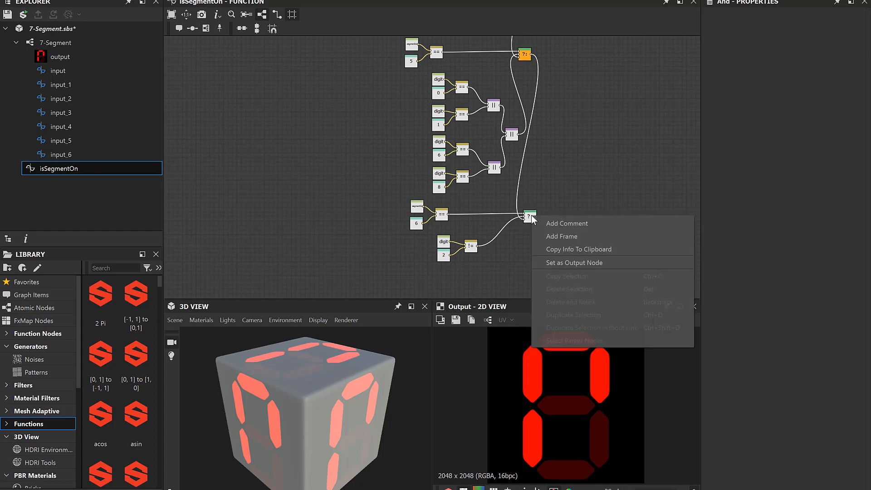
left_click(559, 263)
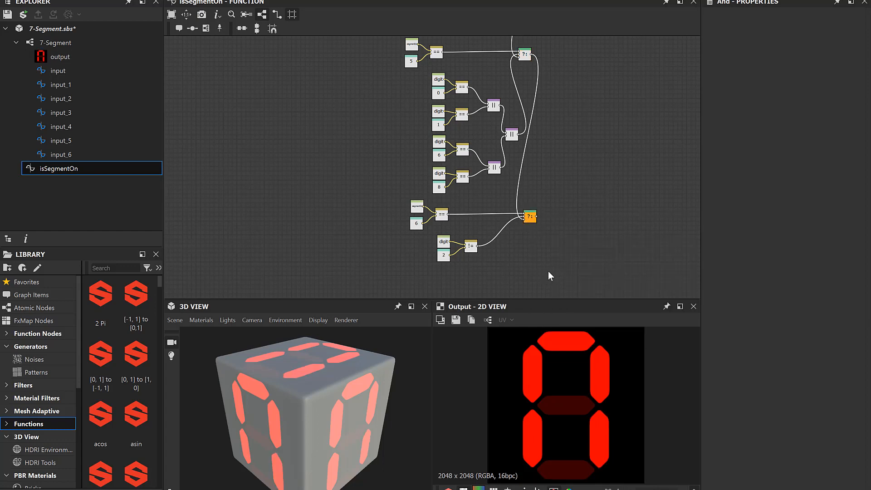
Step: Copy the whole segment 2 group with its four digit comparisons and paste it below the segment 6 group
middle_click_drag(544, 263, 582, 169)
scroll(532, 278, "up", 5)
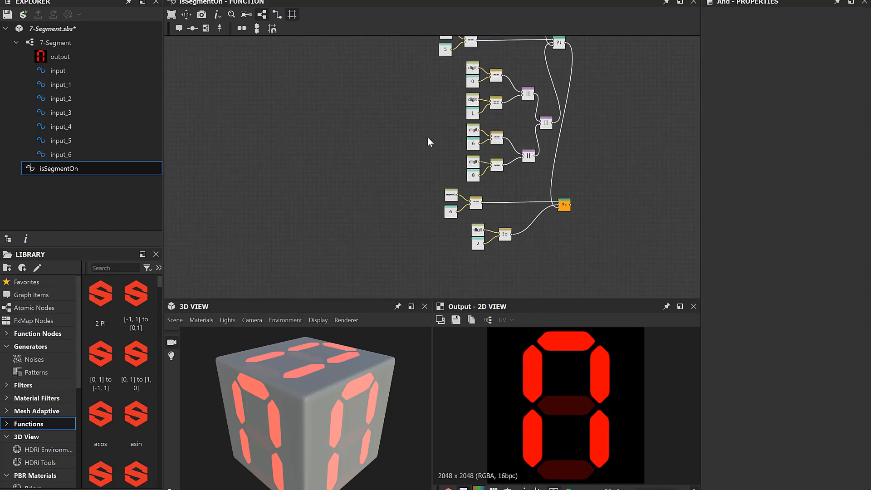
scroll(422, 100, "up", 5)
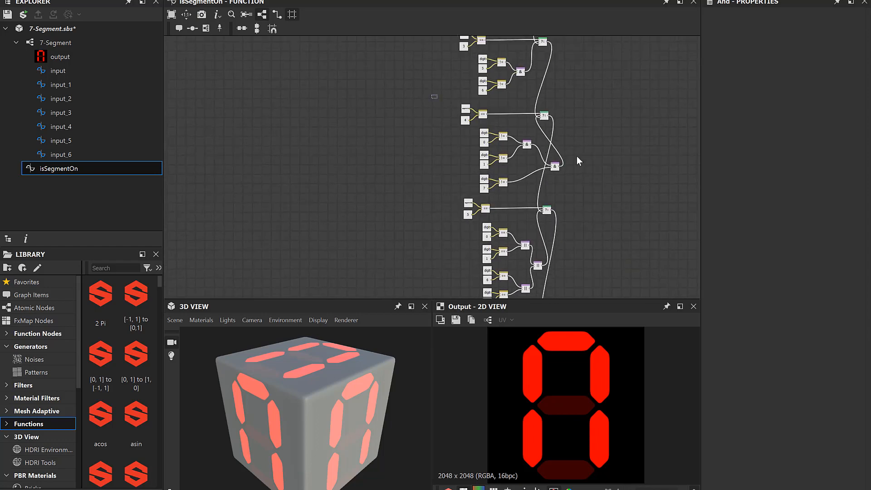
left_click_drag(579, 161, 395, 136)
scroll(399, 125, "up", 5)
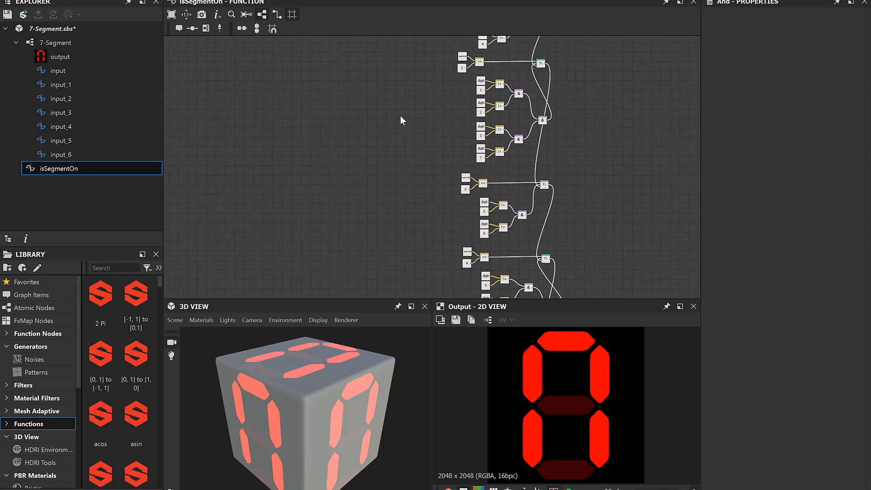
left_click_drag(422, 50, 529, 83)
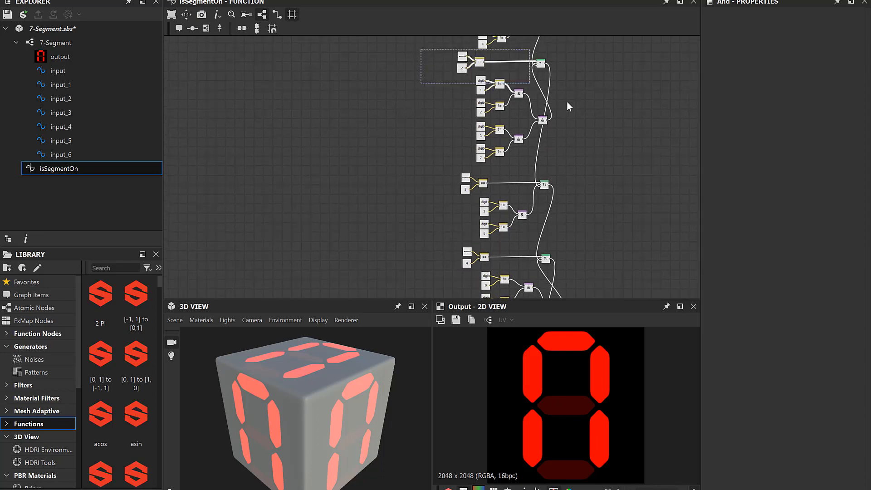
left_click_drag(567, 106, 608, 162)
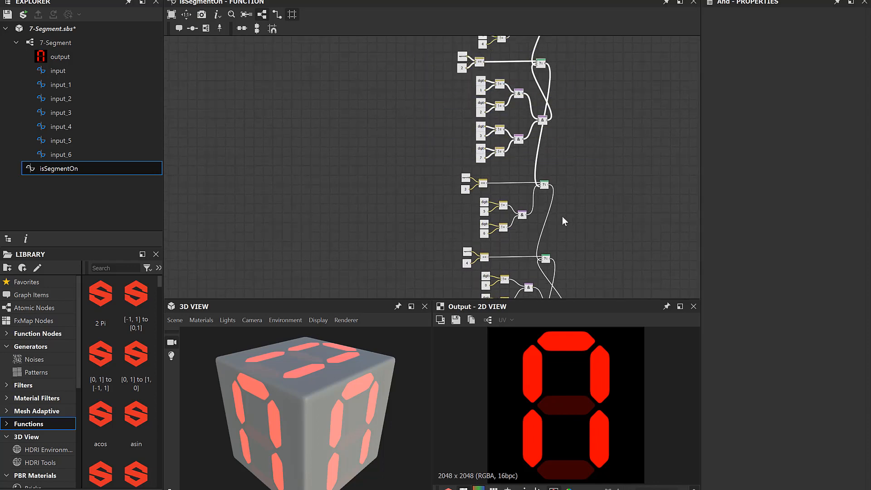
scroll(561, 216, "down", 5)
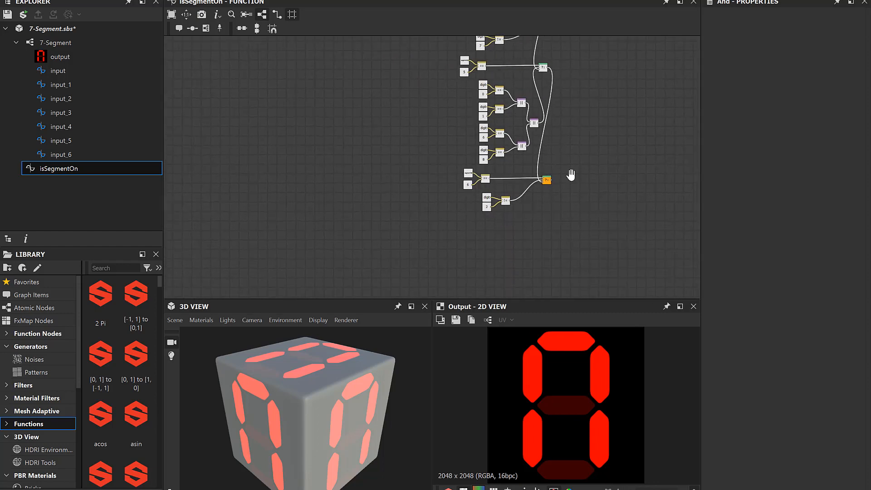
middle_click_drag(571, 175, 552, 120)
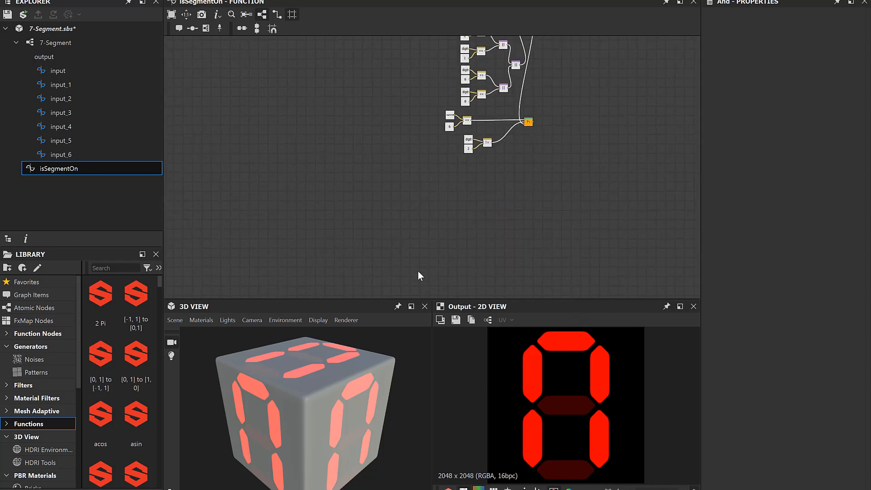
key("ctrl+v")
left_click_drag(389, 127, 448, 177)
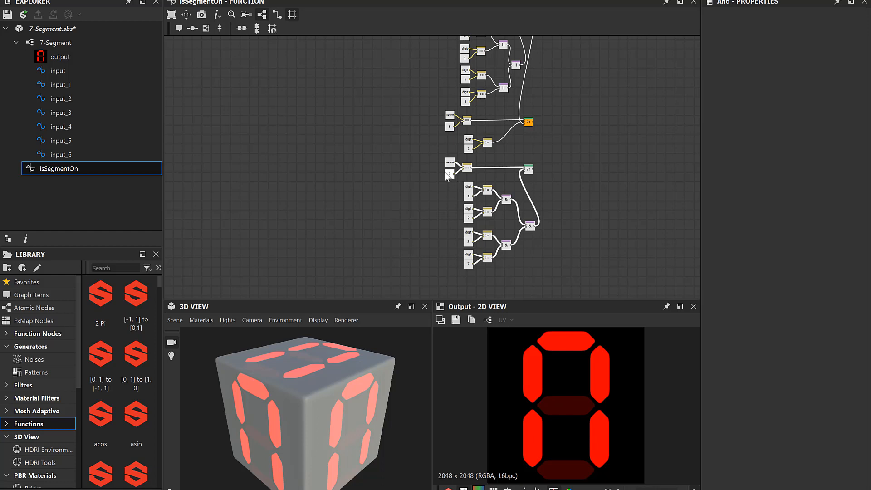
Step: Set the segment number constant of the pasted group to 7
left_click(446, 175)
double_click(851, 25)
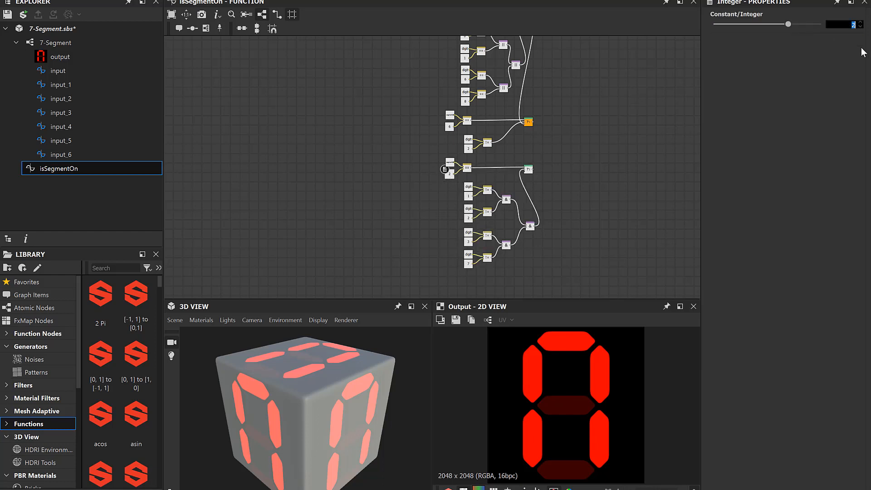
type("7")
key("Return")
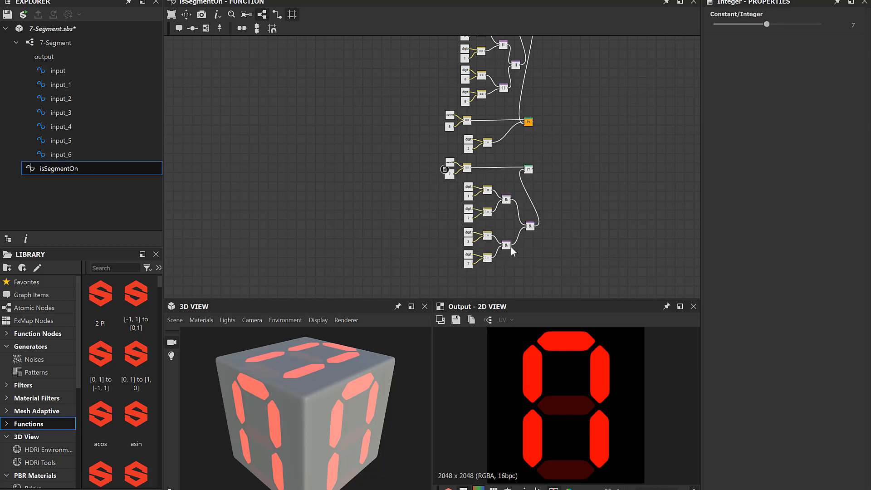
Step: Set the digit constants in segment 7's second, third and fourth Not Equal comparisons to 4, 7 and 9
scroll(511, 251, "up", 3)
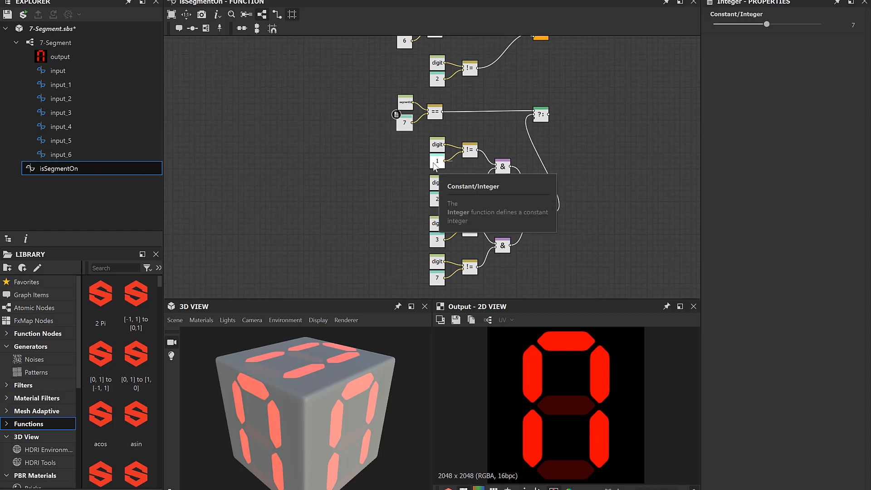
left_click(436, 199)
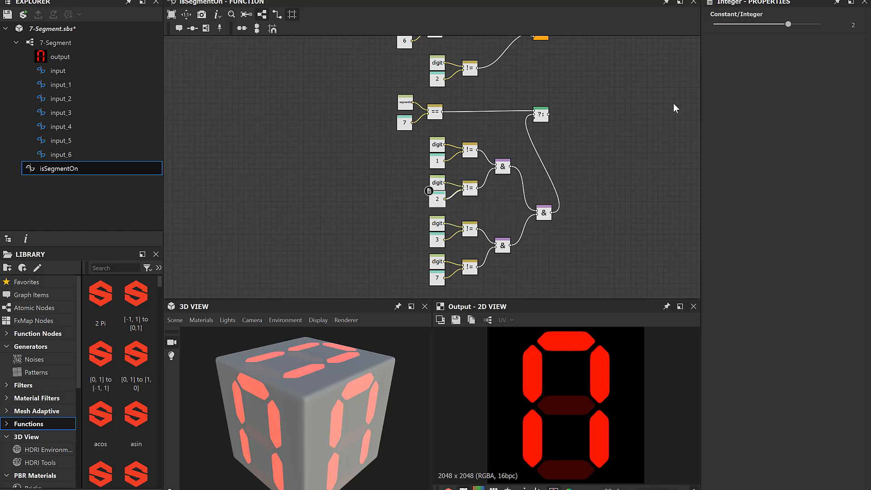
left_click(853, 24)
type("4")
key("Return")
left_click(437, 246)
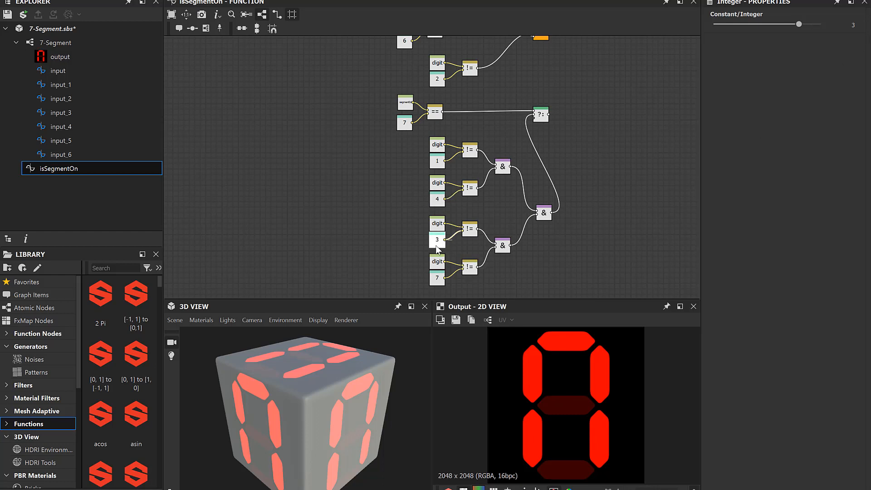
double_click(847, 24)
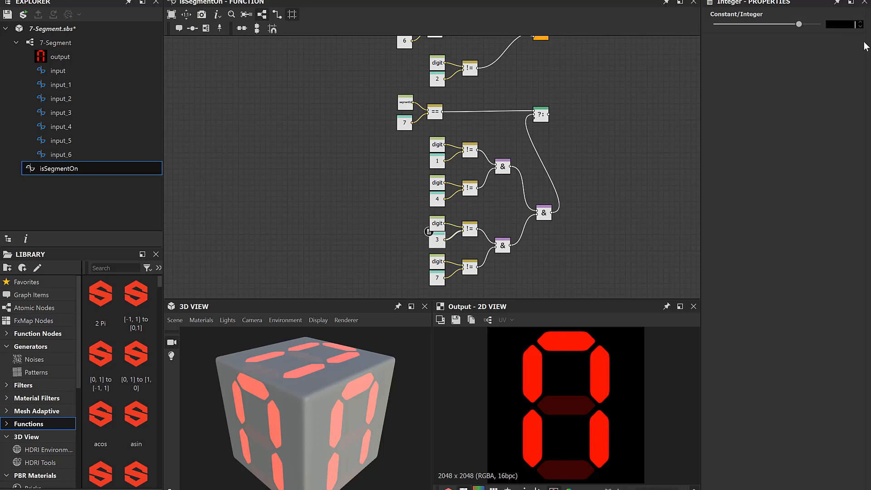
type("7")
key("Return")
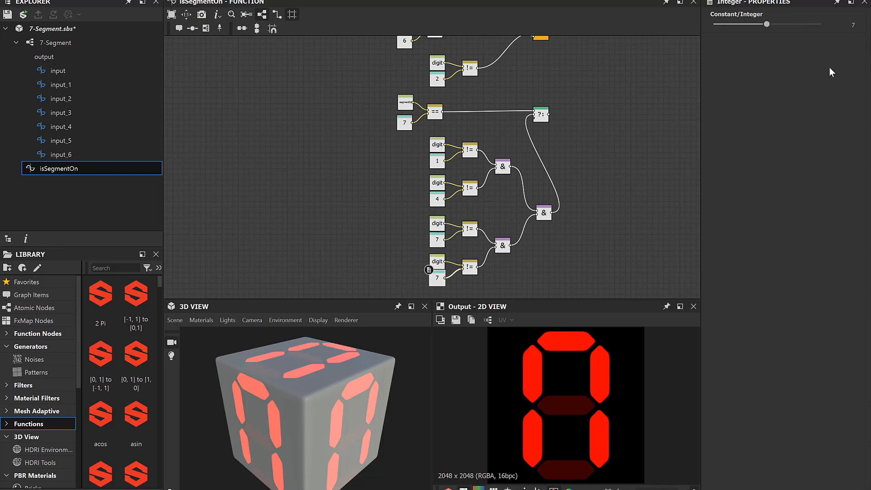
double_click(853, 25)
type("9")
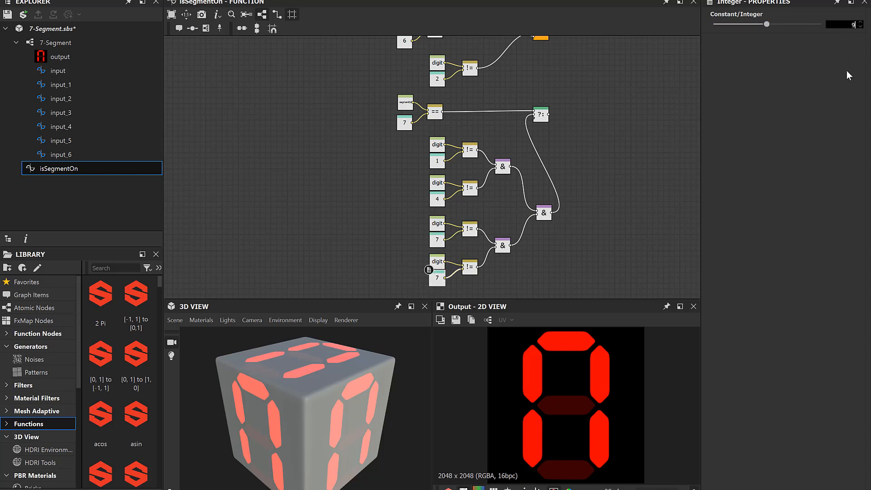
key("Return")
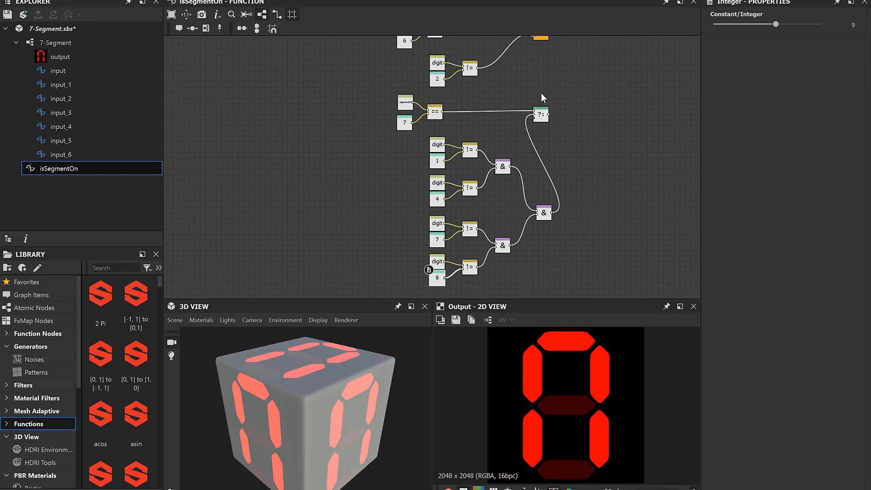
Step: Link segment 6's If...Else output into segment 7's If...Else and set segment 7's If...Else as the function's output node
middle_click_drag(541, 94, 536, 119)
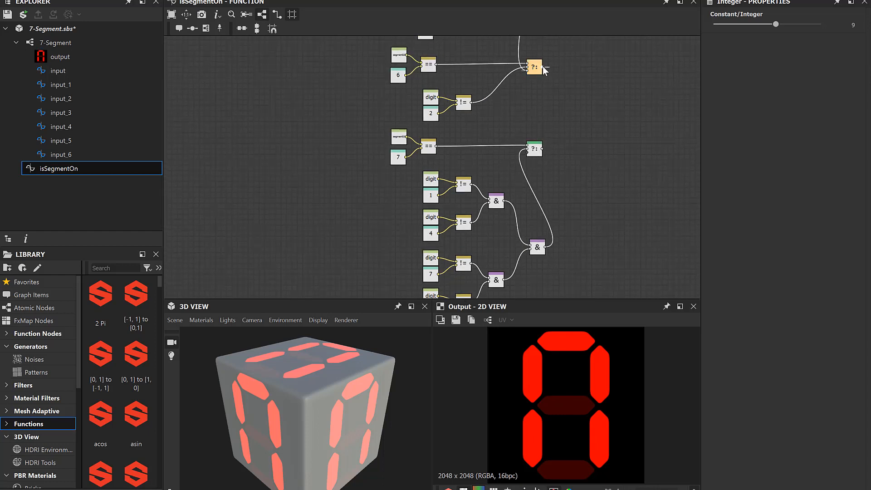
left_click_drag(542, 68, 527, 154)
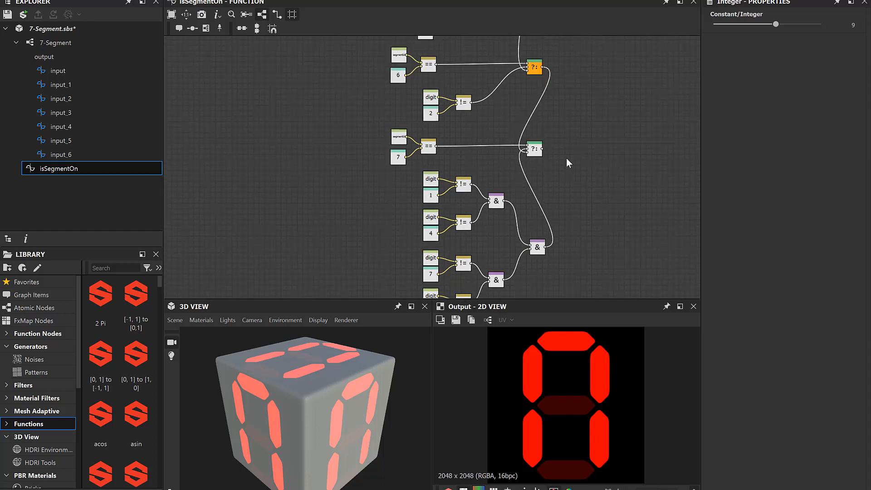
right_click(538, 146)
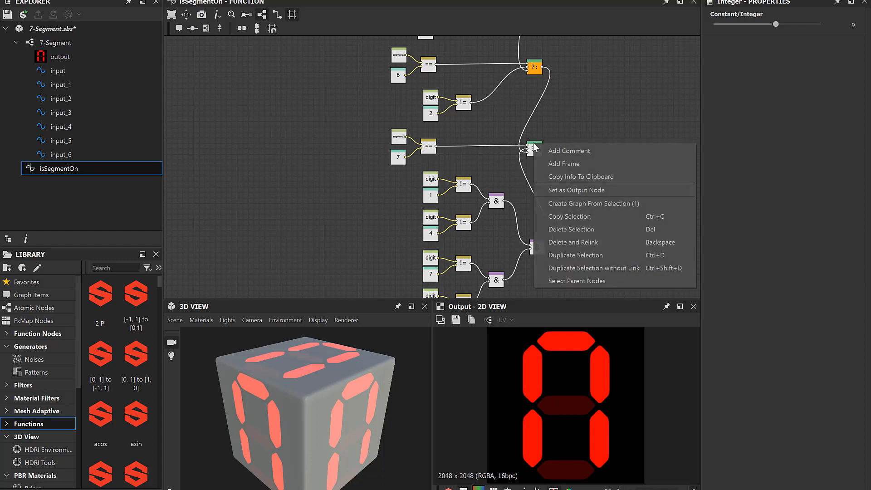
left_click(556, 186)
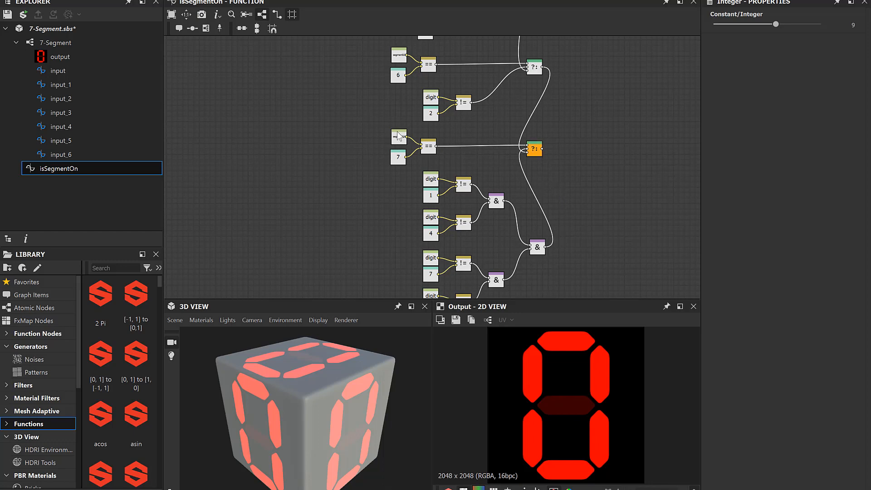
Step: Open the 7-Segment graph and set its Digit input parameter preview to 1
left_click(64, 44)
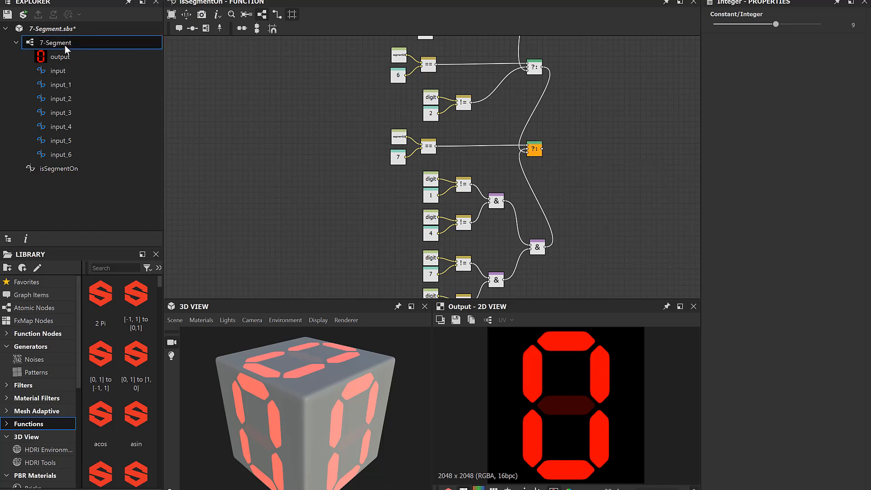
double_click(65, 44)
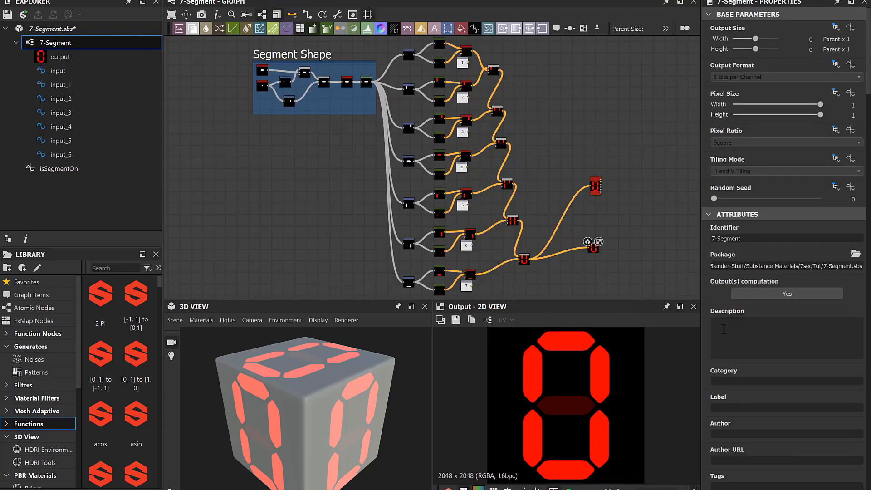
scroll(751, 401, "down", 5)
scroll(751, 401, "down", 4)
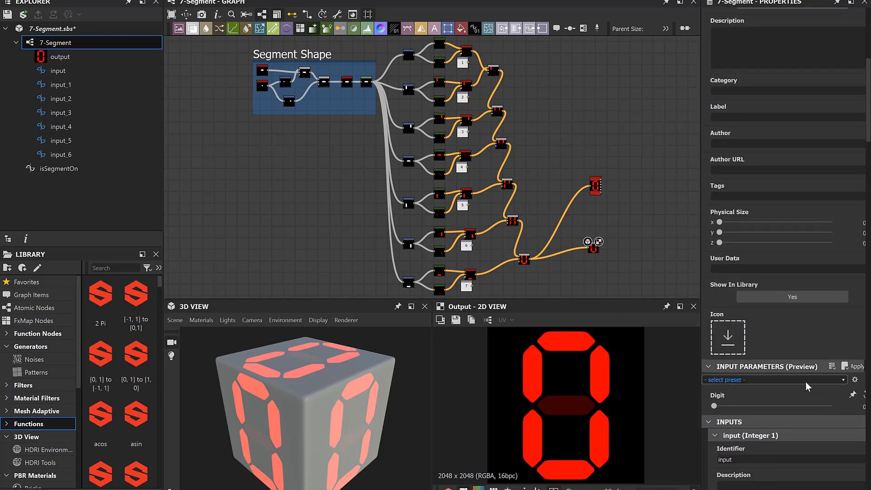
left_click(725, 406)
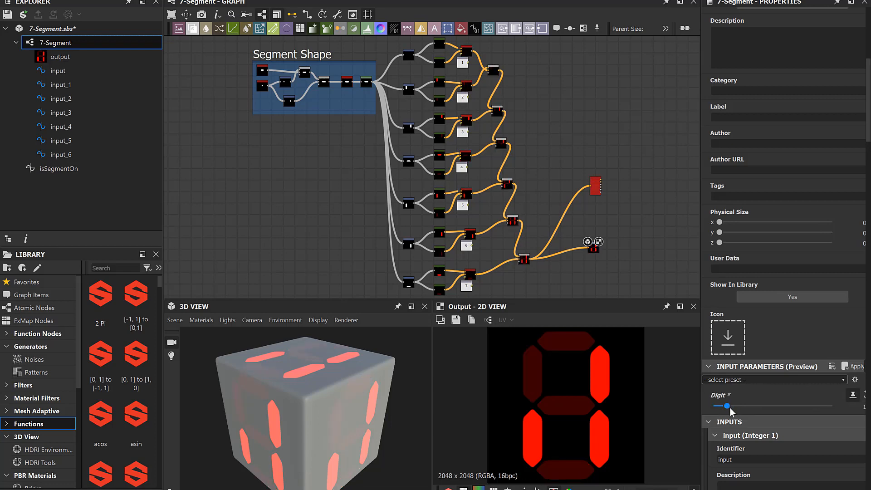
Step: Test the Digit preview with the values 2 and 3, then return it to 1
left_click_drag(729, 407, 733, 407)
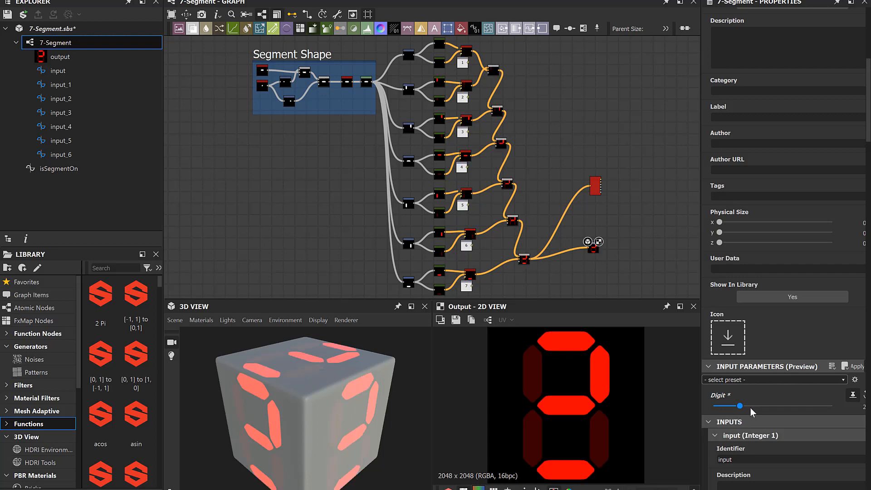
left_click_drag(750, 408, 754, 407)
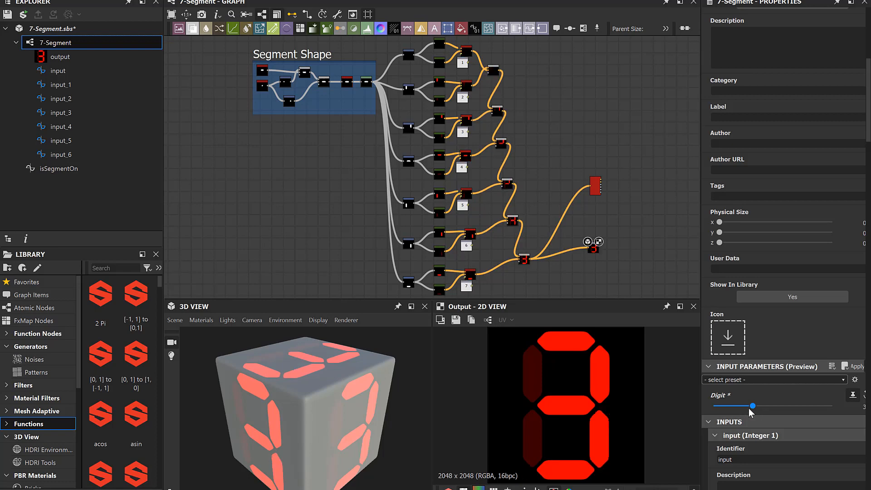
left_click_drag(752, 405, 738, 406)
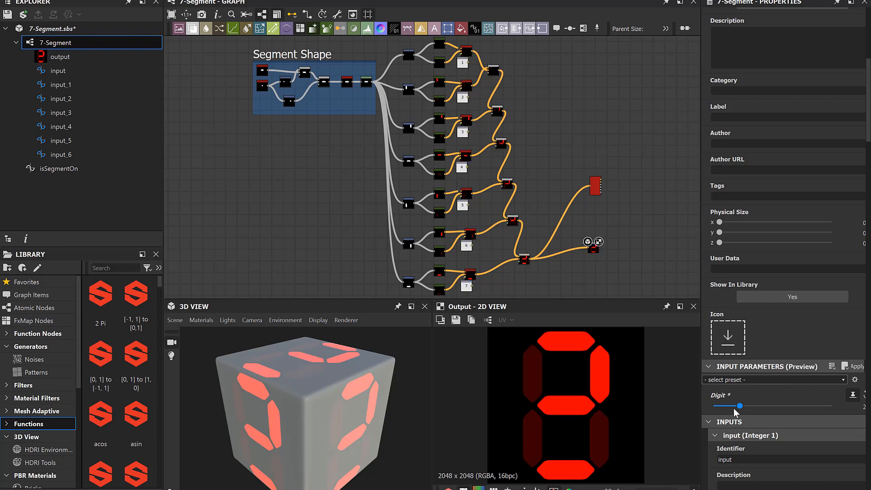
mouse_move(749, 407)
left_mouse_down()
mouse_move(835, 407)
mouse_move(698, 410)
mouse_move(733, 409)
left_mouse_up()
left_click_drag(733, 409, 731, 409)
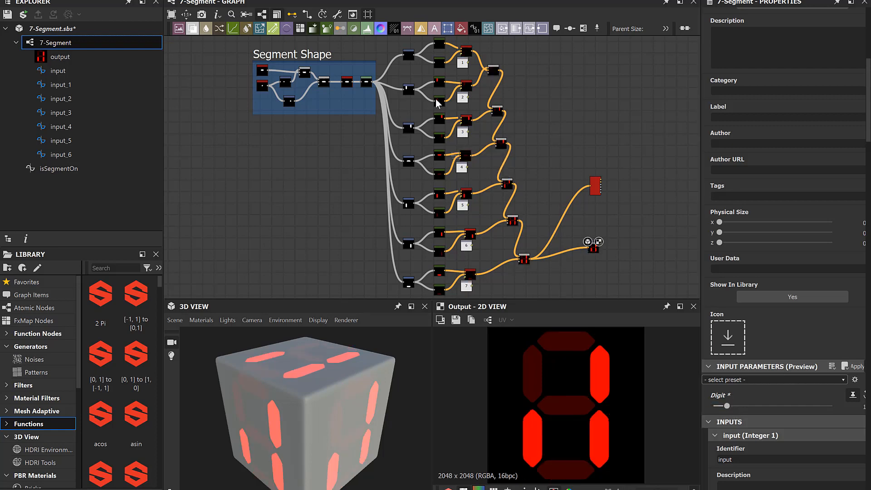
Step: Open the isSegmentOn function and delete segment 5's comparison of digit with 1, including its digit, constant and Equal nodes
left_click(58, 169)
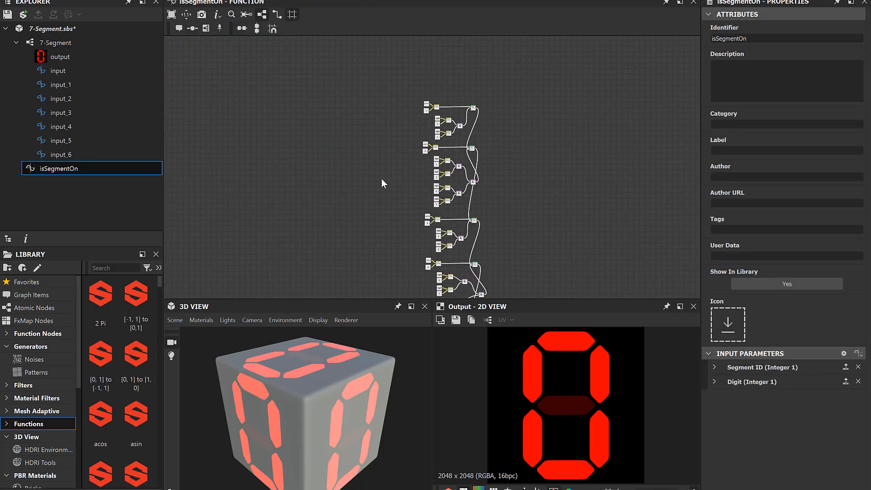
scroll(382, 178, "up", 4)
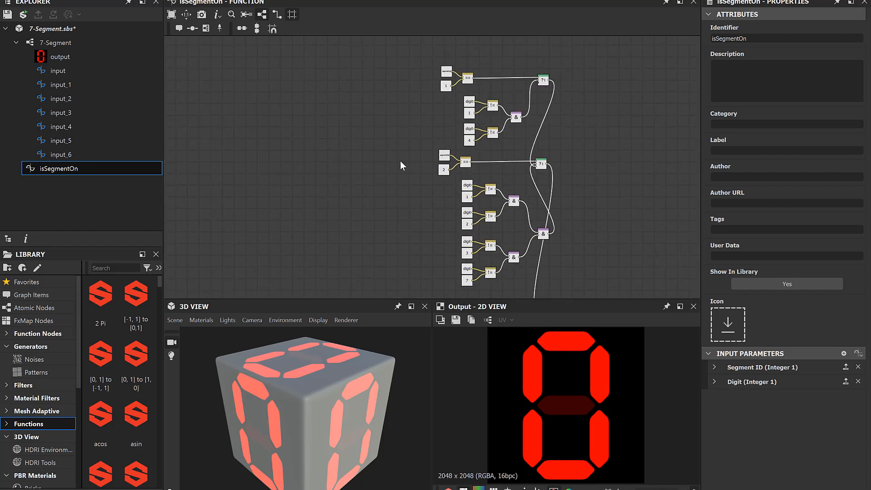
scroll(406, 149, "up", 3)
middle_click_drag(412, 140, 318, 96)
middle_click_drag(324, 196, 311, 117)
middle_click_drag(315, 194, 311, 91)
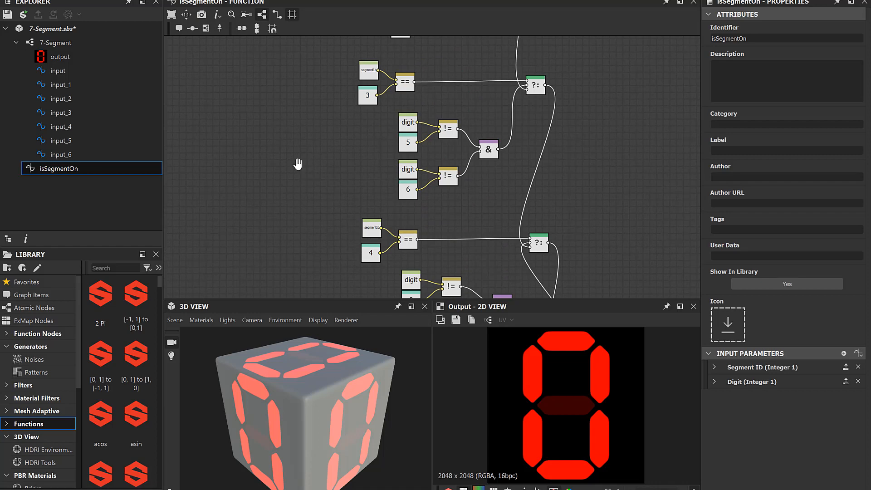
middle_click_drag(297, 164, 286, 45)
middle_click_drag(301, 204, 293, 75)
middle_click_drag(299, 184, 295, 154)
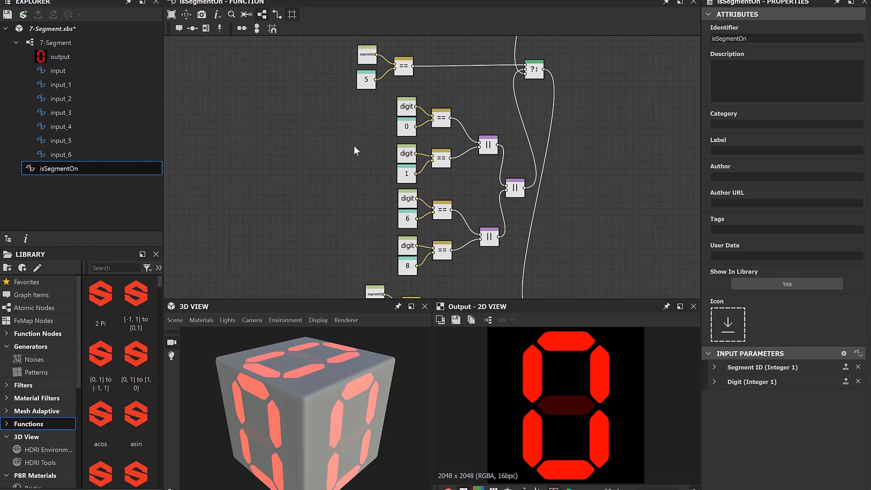
left_click_drag(360, 137, 459, 179)
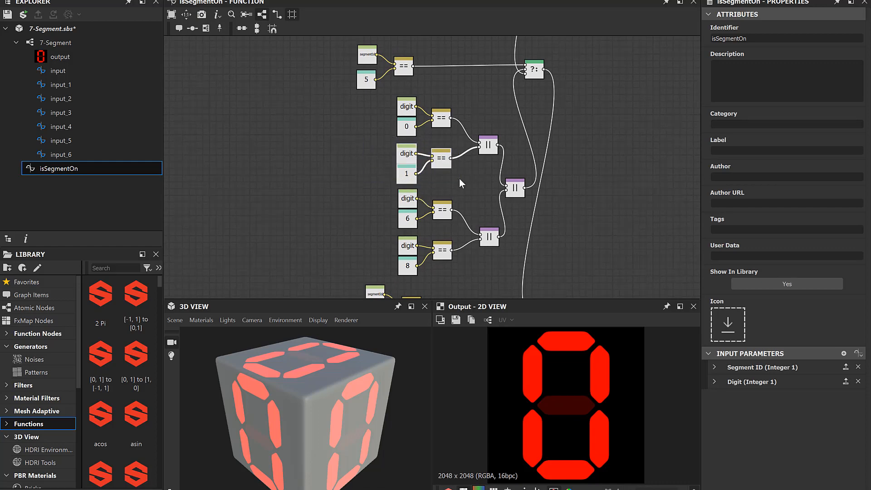
key("Delete")
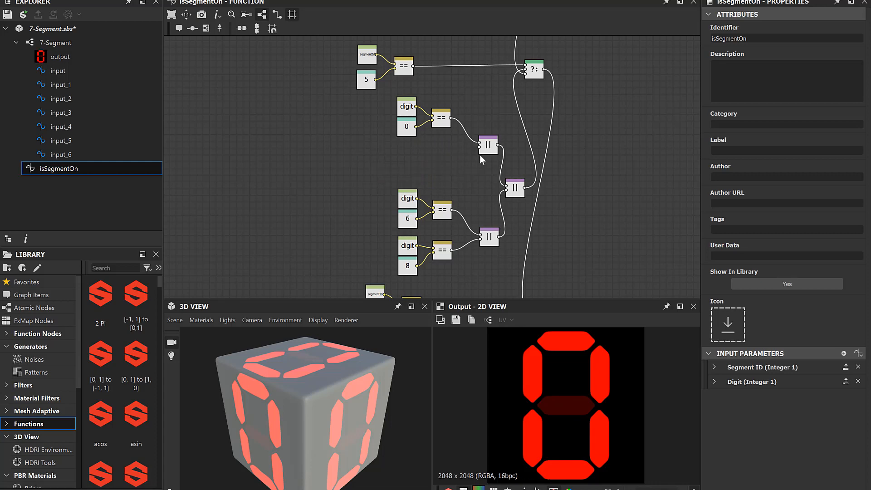
Step: Delete segment 5's upper Or node and link the digit 0 comparison directly into the remaining final Or
left_click(482, 151)
key("Delete")
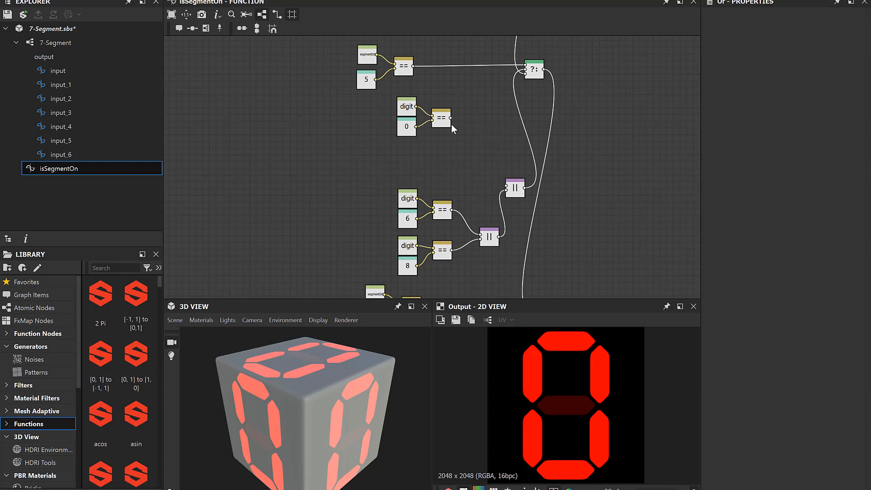
left_click_drag(451, 118, 506, 186)
Step: Open the 7-Segment graph, preview its input parameters and set Digit to 2
left_click(66, 42)
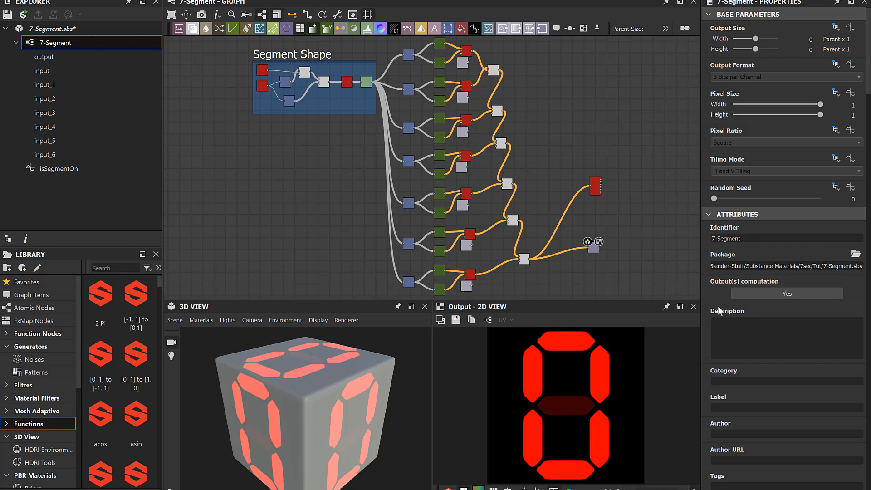
scroll(867, 394, "down", 10)
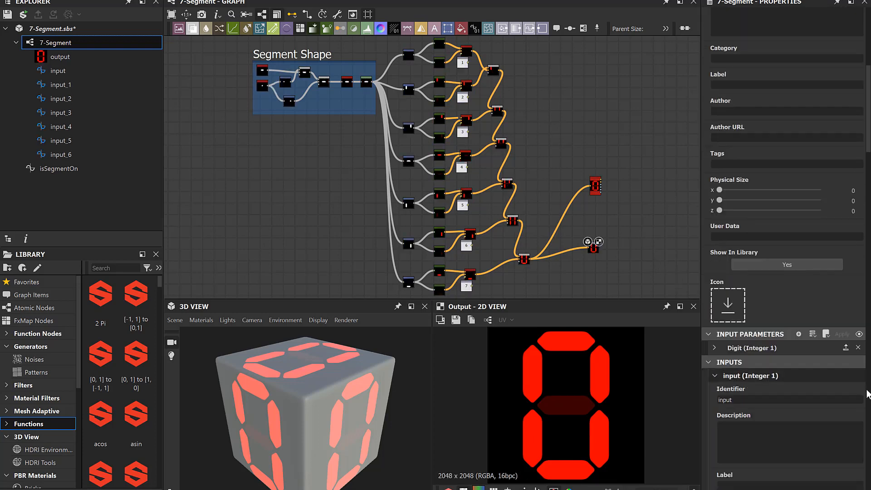
left_click(858, 334)
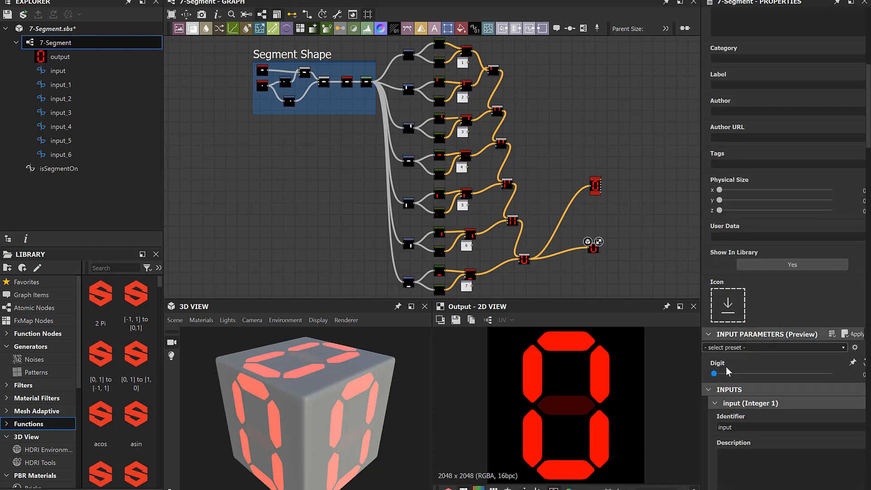
left_click_drag(714, 373, 736, 377)
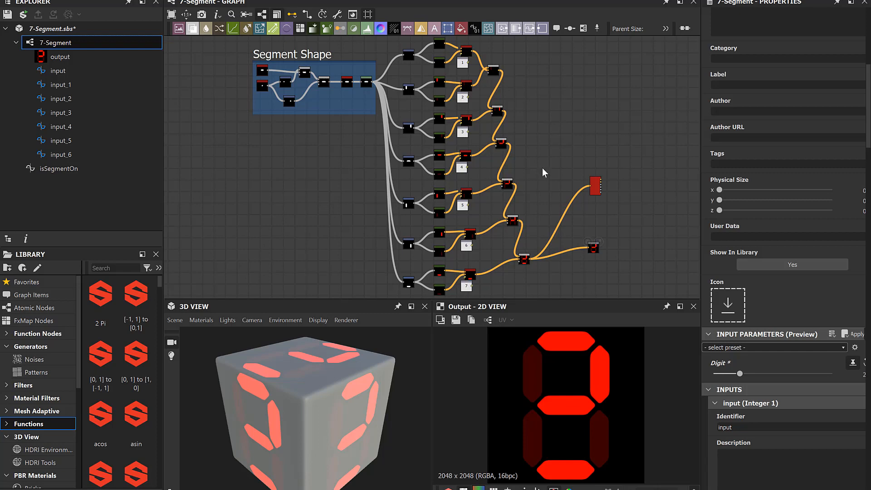
Step: In isSegmentOn, duplicate segment 5's digit 0 comparison and place the copy between the digit 0 and digit 6 comparisons
double_click(63, 174)
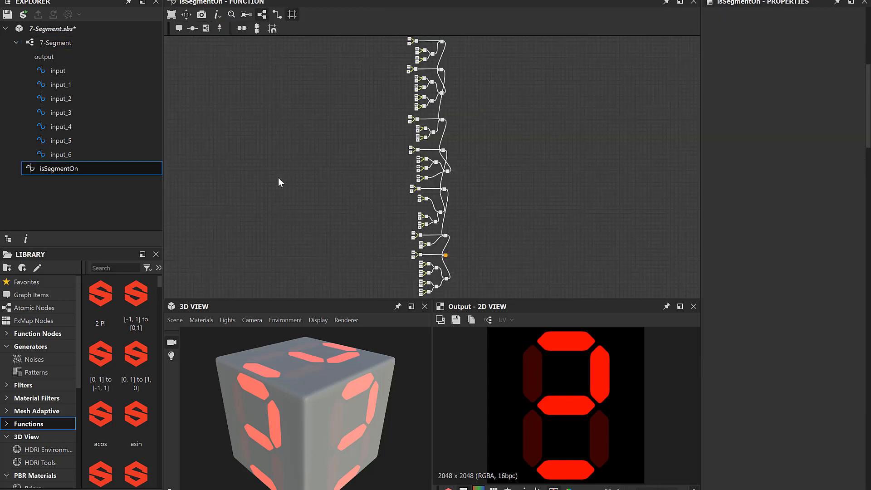
scroll(400, 194, "up", 5)
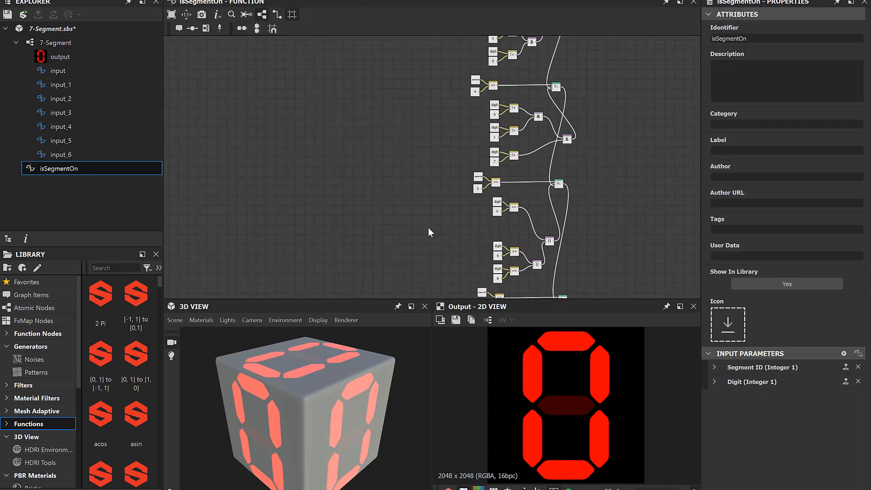
scroll(437, 238, "up", 4)
middle_click_drag(428, 223, 356, 199)
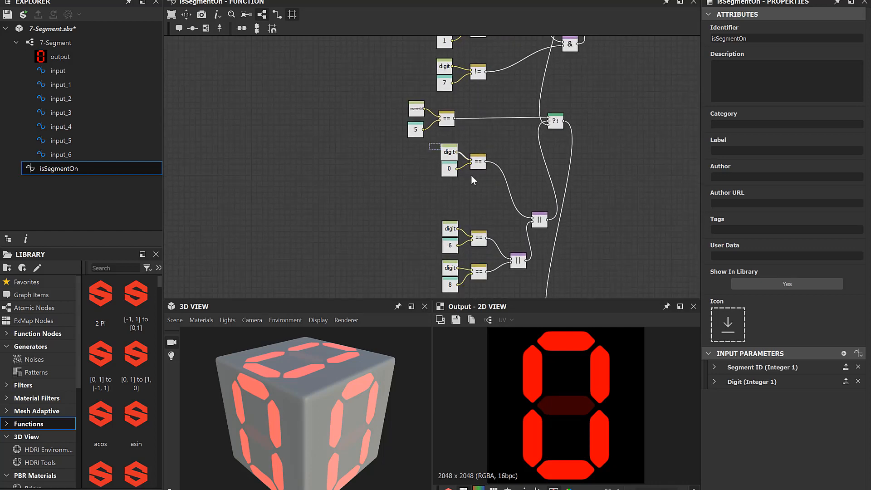
left_click_drag(471, 175, 474, 180)
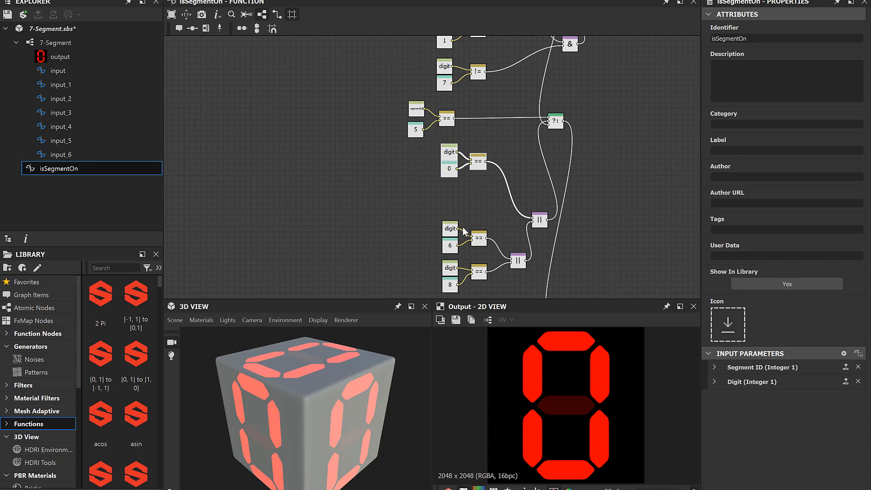
key("ctrl+v")
left_click_drag(416, 157, 452, 192)
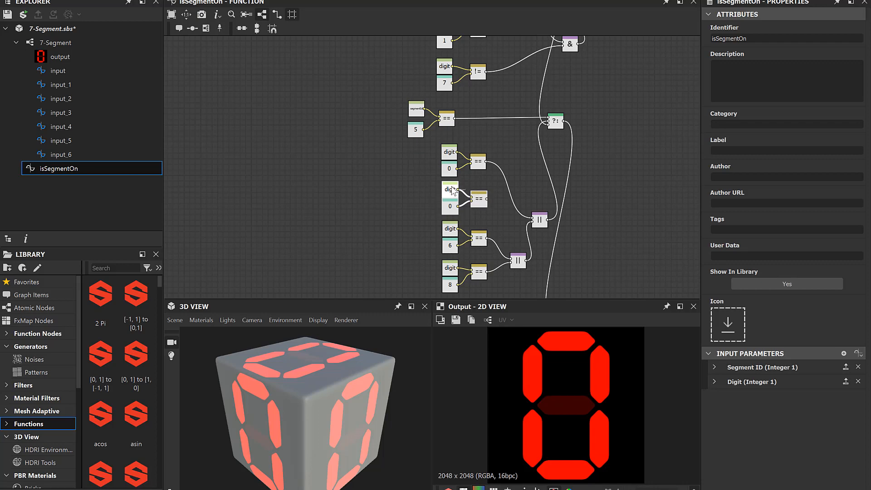
Step: Set the integer constant of the duplicated segment 5 comparison to 2
left_click(448, 207)
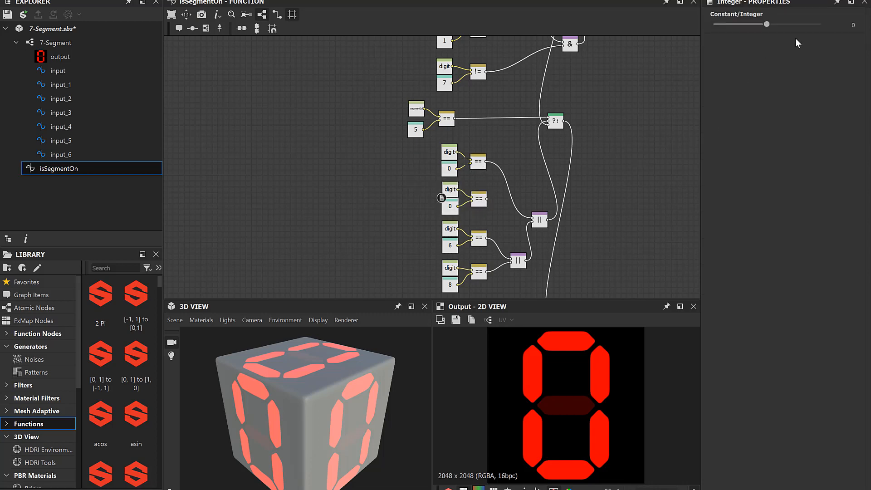
left_click(851, 25)
type("2")
key("Return")
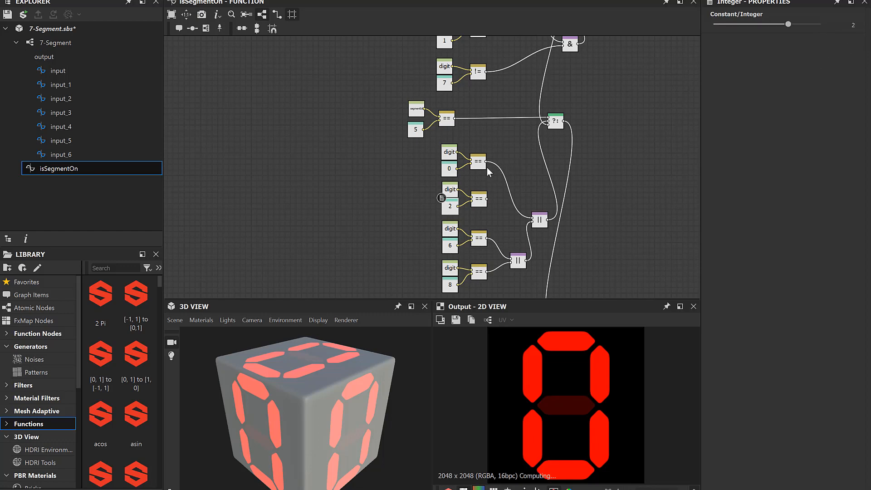
Step: Combine segment 5's digit 0 and digit 2 comparisons in a new Or node that feeds the segment's final Or
scroll(494, 167, "up", 4)
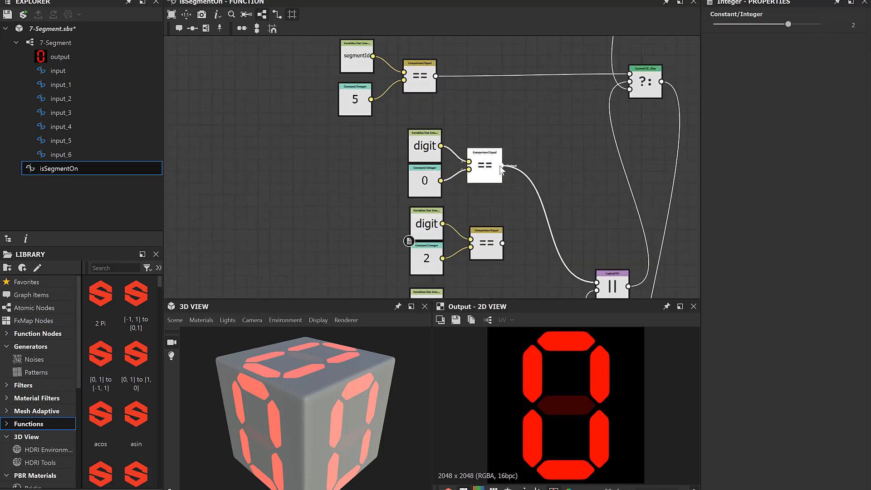
left_click_drag(538, 183, 536, 178)
type("or")
key("Return")
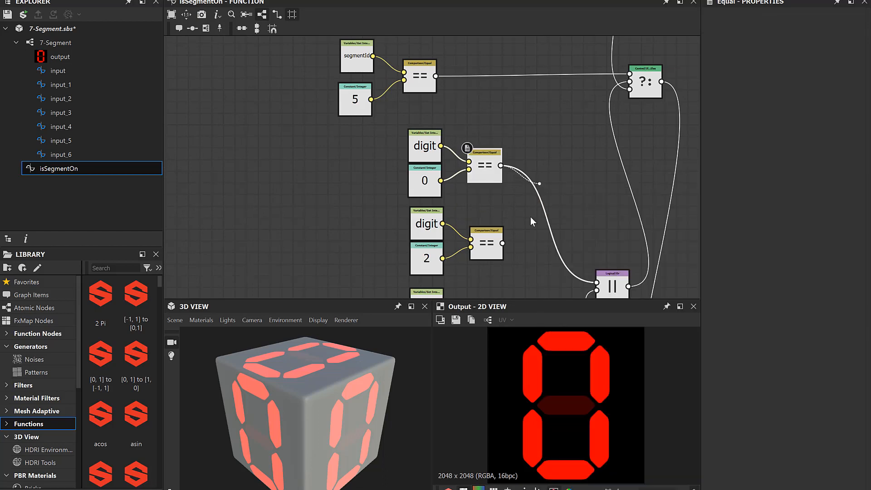
left_click_drag(503, 243, 597, 283)
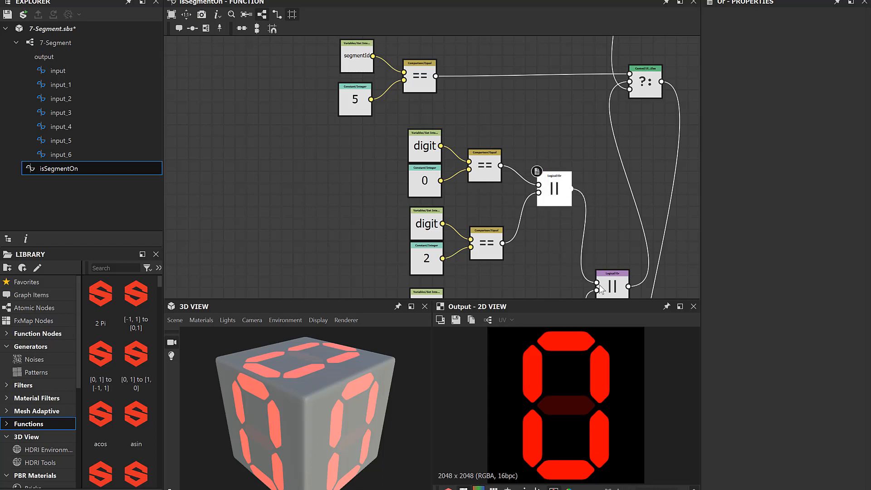
left_click(522, 224)
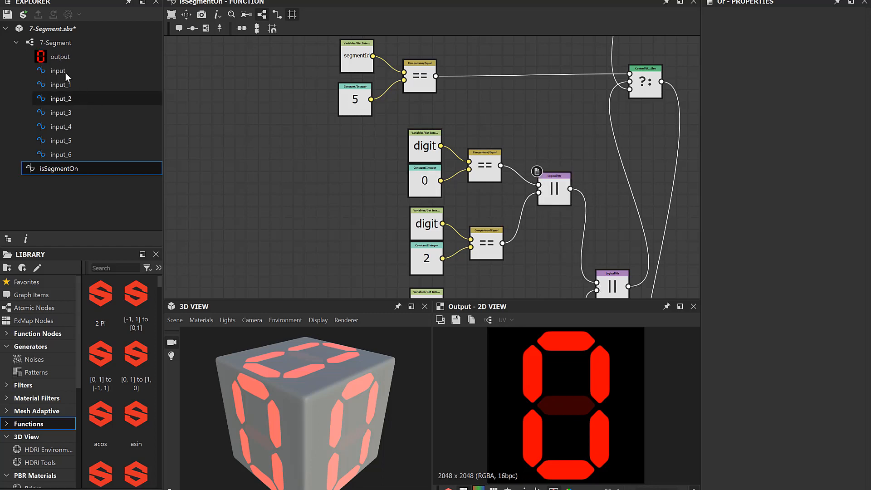
Step: Open the 7-Segment graph, preview its input parameters and test the Digit value, ending at 0
left_click(45, 43)
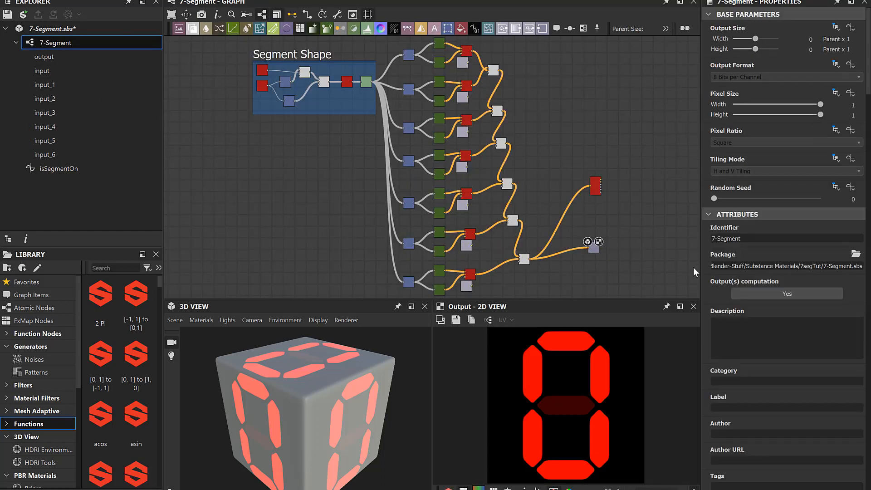
scroll(788, 410, "down", 5)
scroll(788, 409, "down", 4)
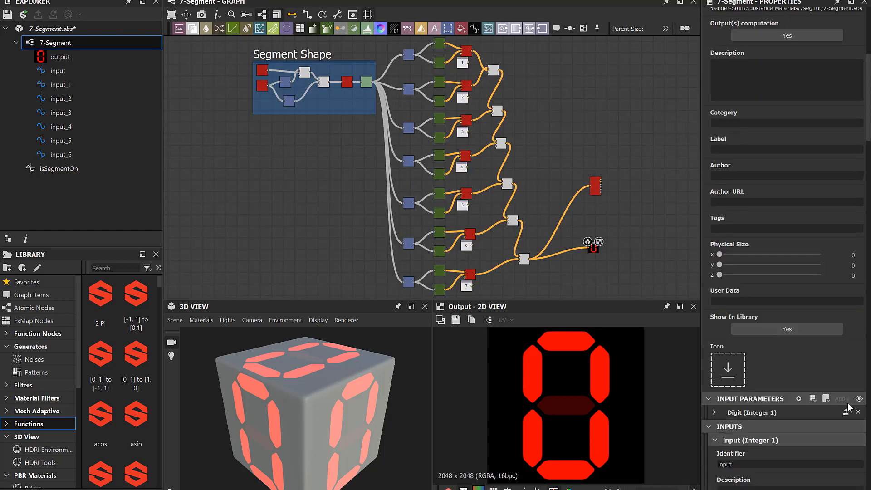
left_click(858, 398)
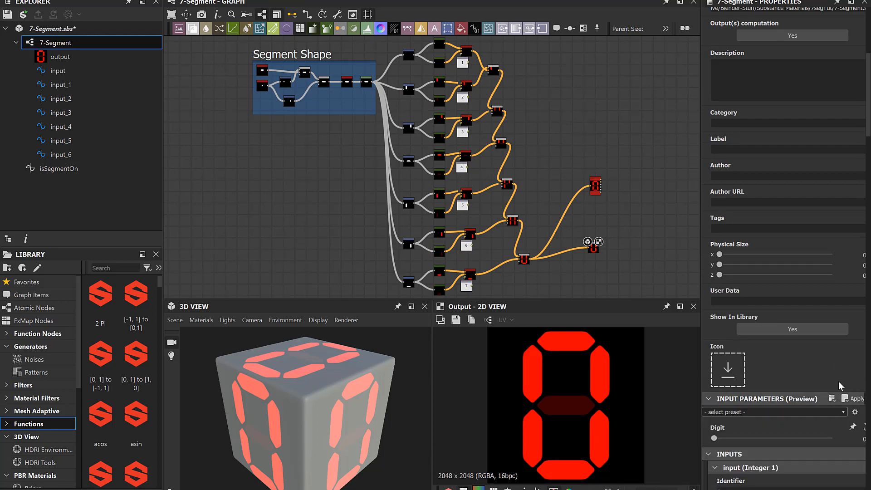
left_click_drag(724, 439, 672, 433)
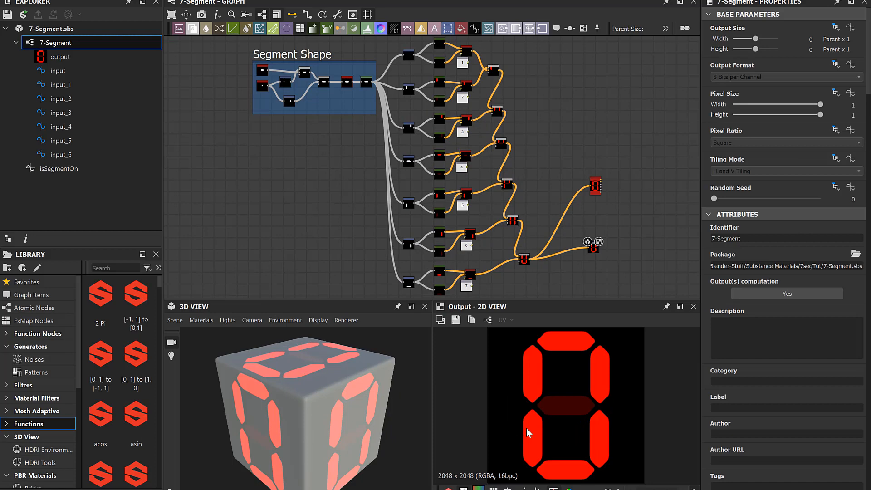
Step: Examine the gradients of segment 1's on and off Gradient Map nodes, including the on gradient in the Gradient Editor
scroll(437, 148, "up", 5)
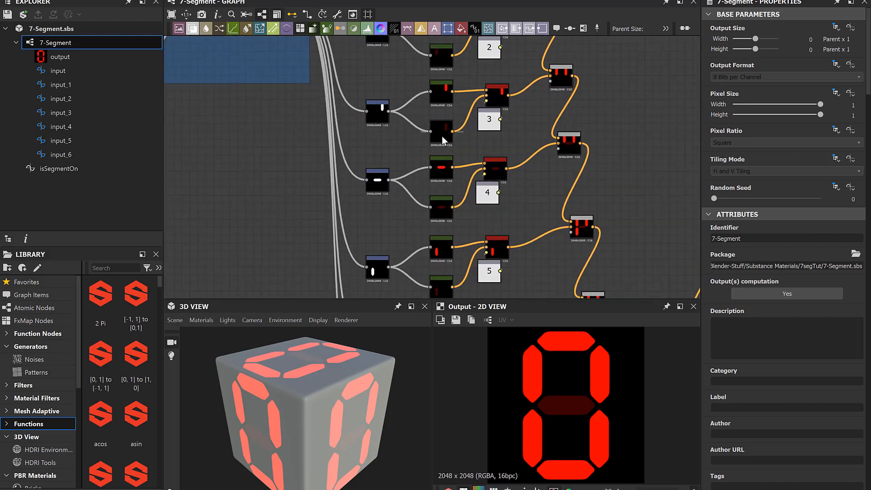
scroll(440, 198, "up", 5)
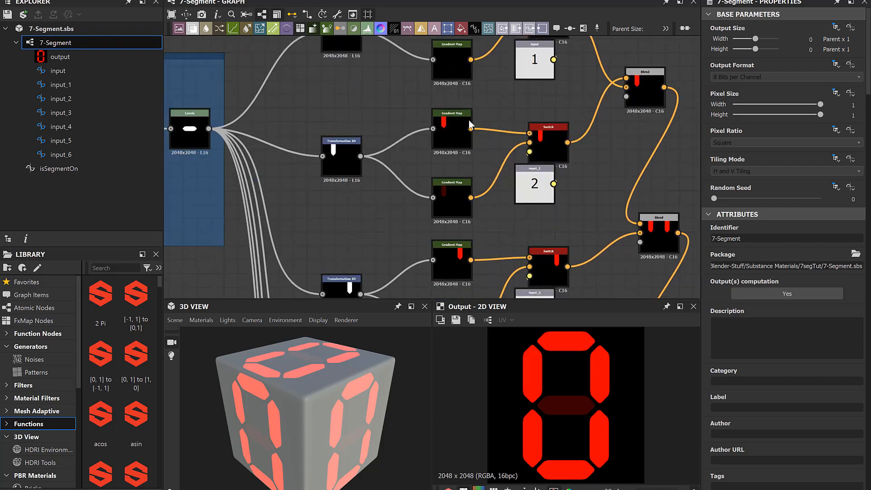
scroll(491, 188, "up", 5)
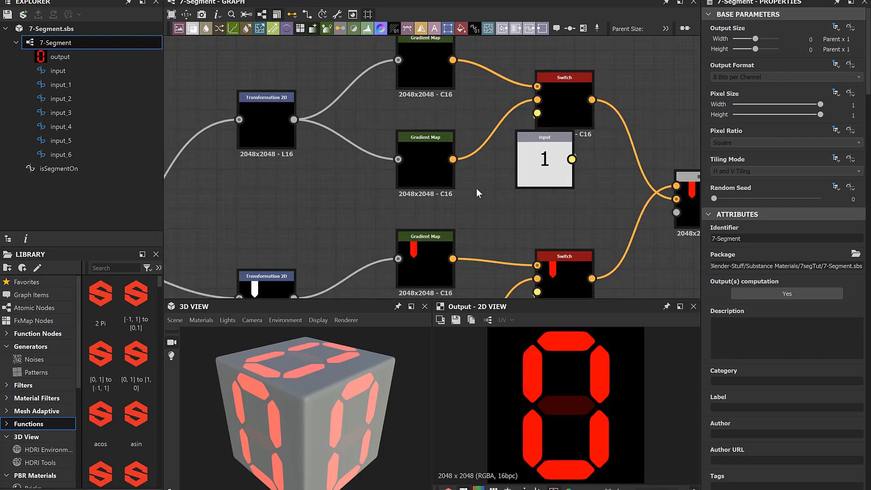
left_click(447, 118)
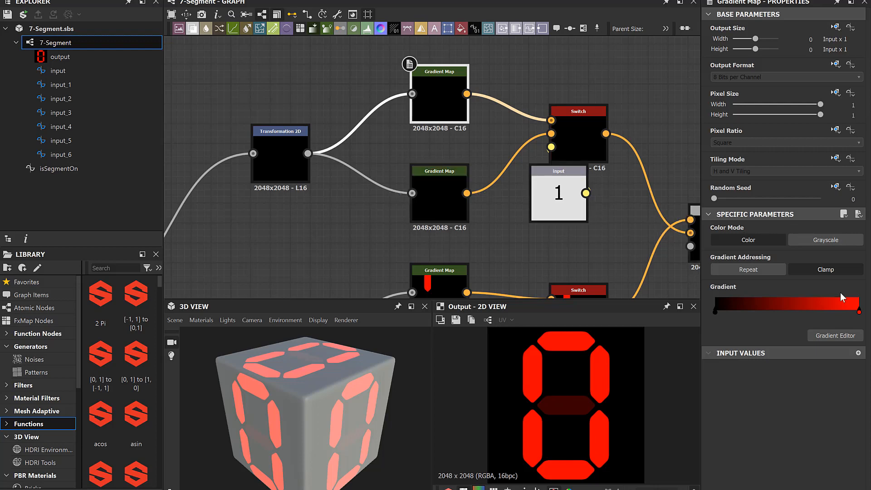
left_click(843, 336)
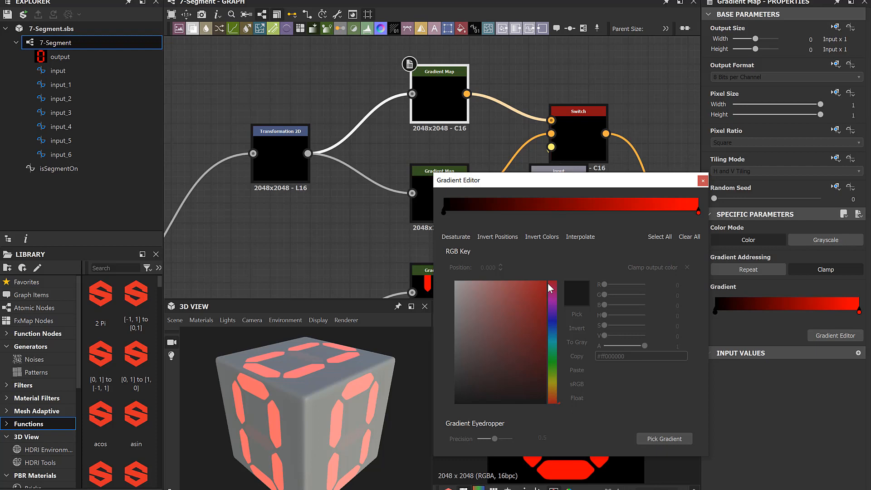
left_click(700, 180)
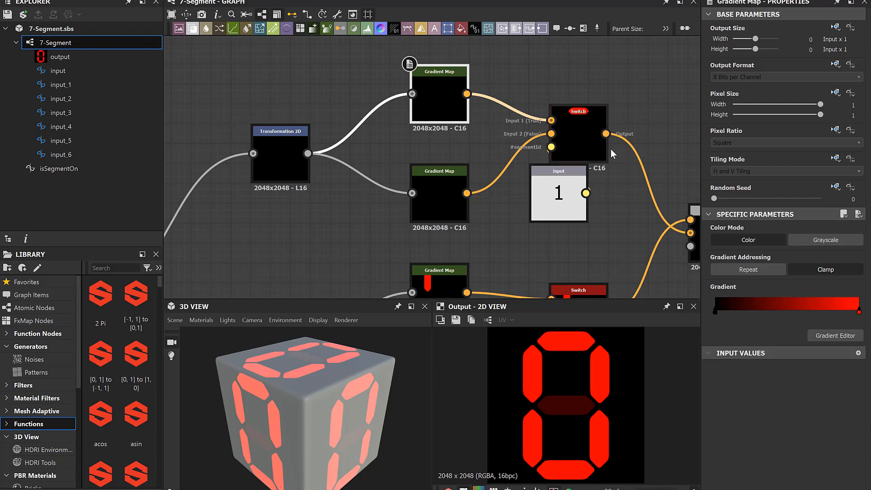
middle_click_drag(574, 243, 542, 253)
scroll(511, 200, "down", 1)
scroll(479, 172, "up", 1)
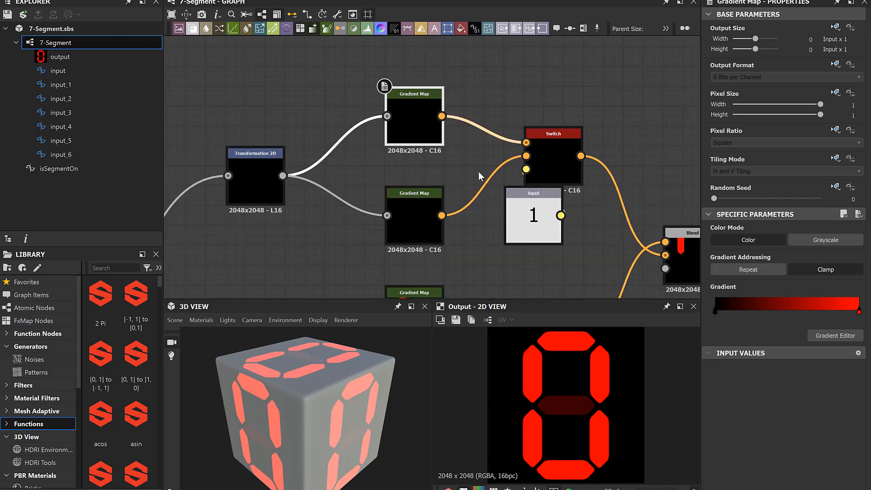
middle_click_drag(478, 172, 517, 212)
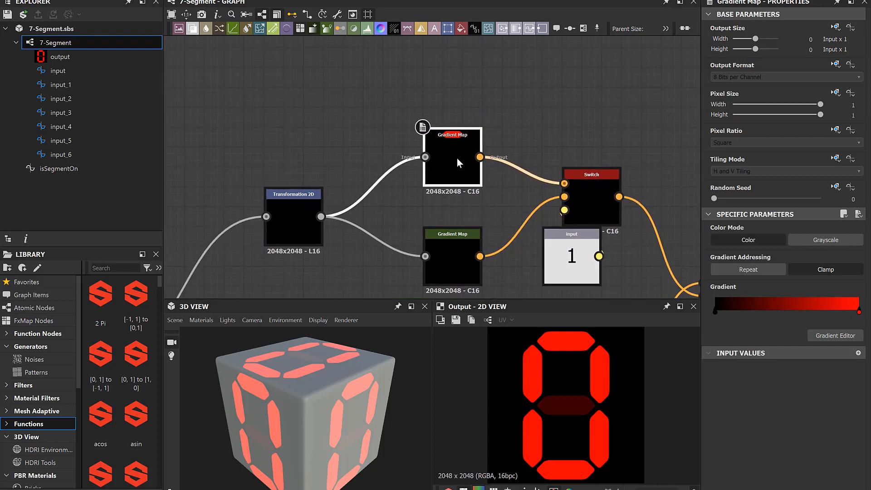
left_click(465, 262)
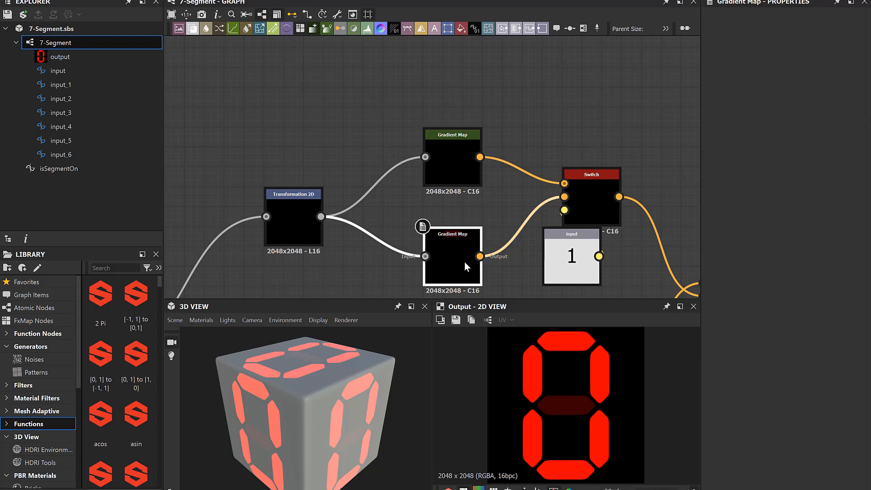
left_click(443, 156)
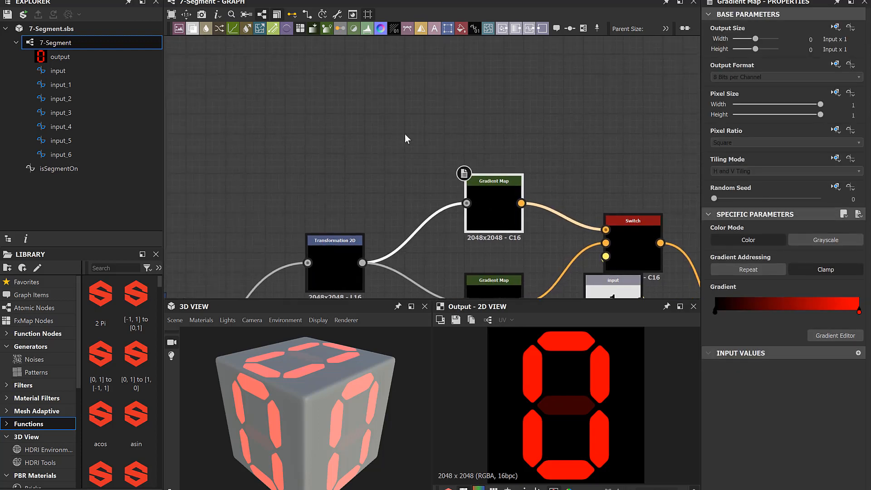
Step: Add a Gradient (Dynamic) node and place it in the empty area above segment 1's Transformation 2D node
left_click(374, 135)
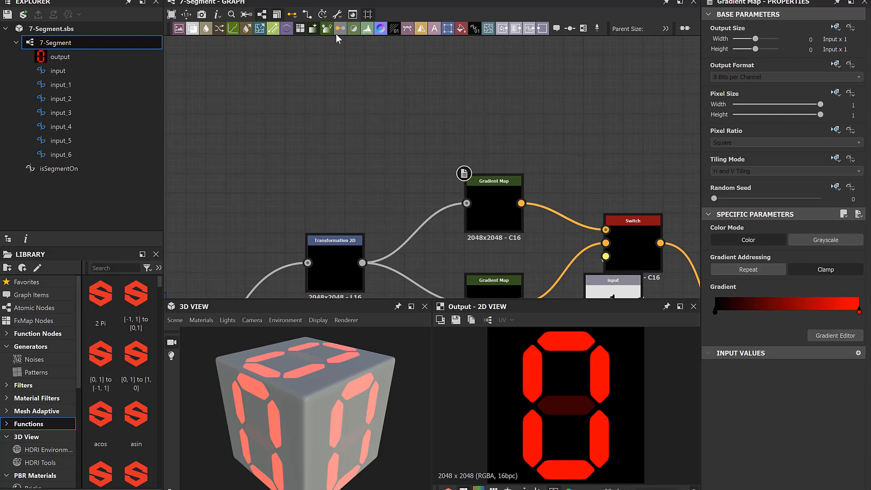
left_click(312, 30)
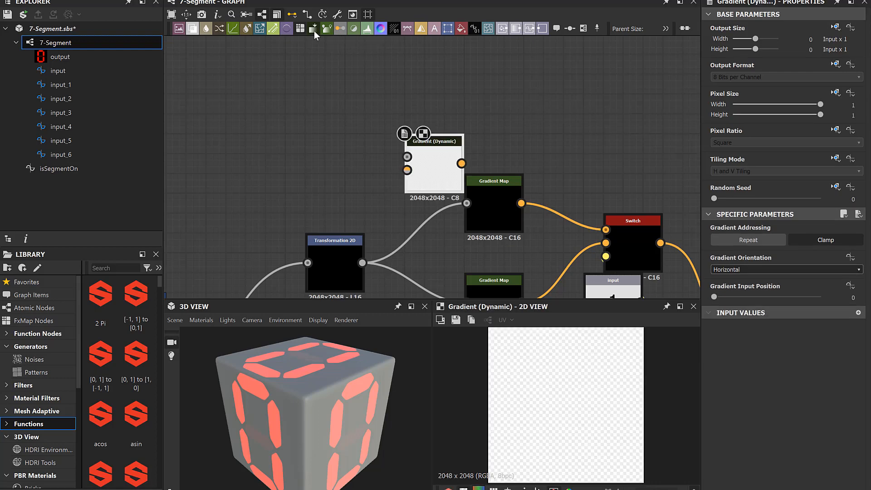
left_click_drag(458, 187, 390, 127)
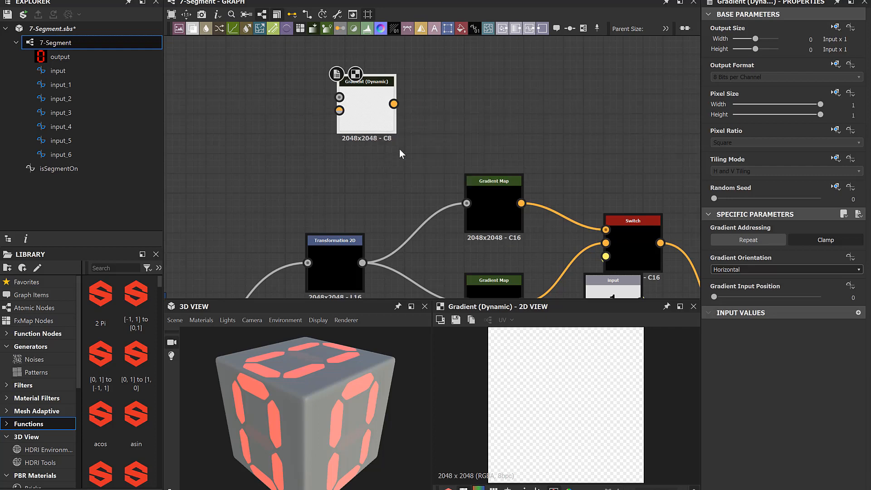
middle_click_drag(455, 156, 454, 148)
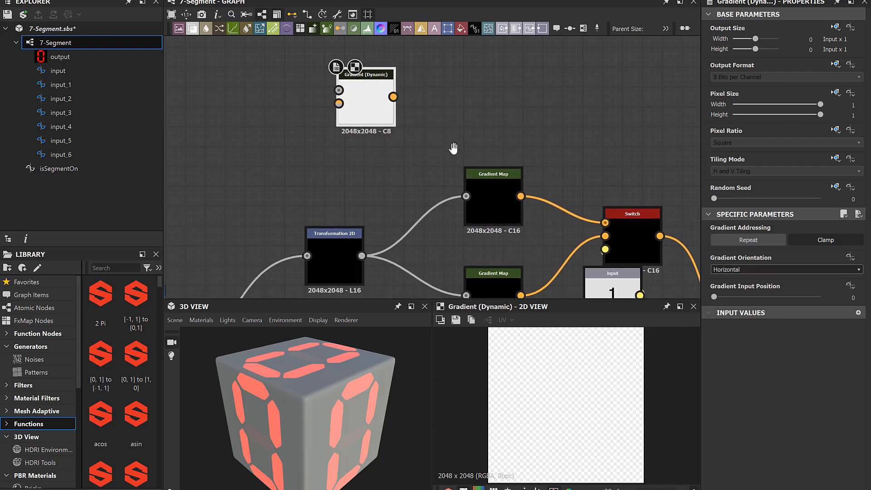
Step: Delete the links connecting segment 1's two Gradient Maps to its Transformation 2D and Switch nodes
left_click(490, 207)
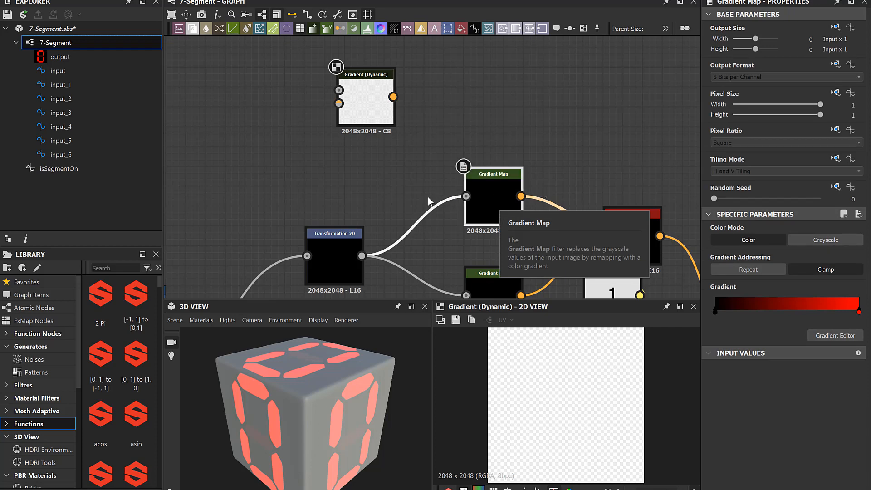
left_click_drag(425, 195, 408, 279)
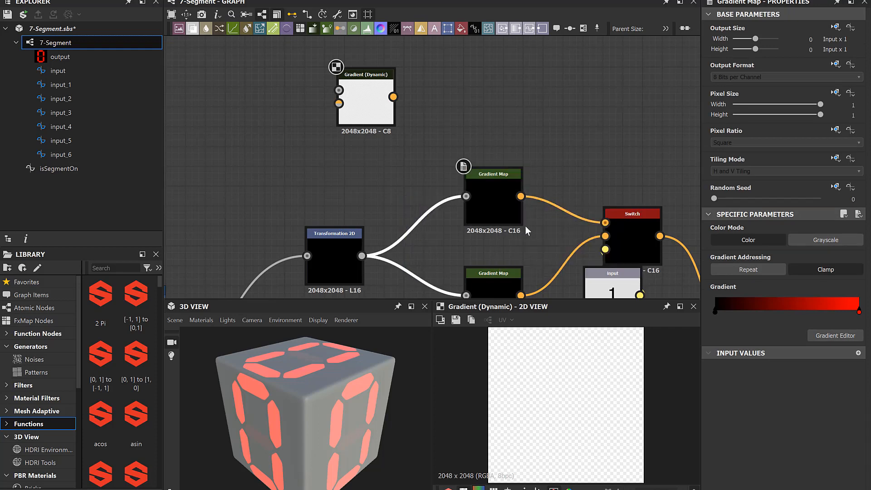
key("Delete")
left_click_drag(551, 190, 561, 273)
key("Delete")
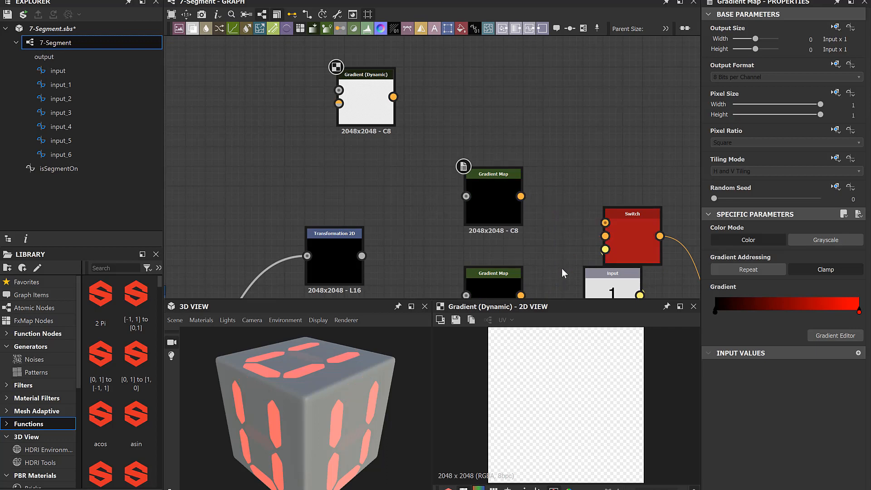
Step: Move segment 1's two Gradient Maps into the free area beside the Gradient (Dynamic) node, above the Transformation 2D
middle_click_drag(561, 272, 554, 232)
left_click(488, 254)
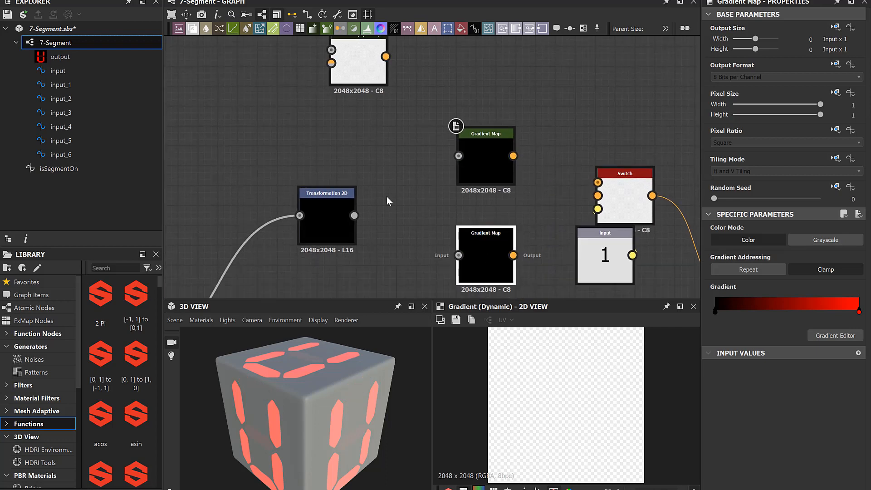
left_click_drag(386, 197, 239, 145)
left_click_drag(474, 148, 238, 65)
middle_click_drag(344, 137, 373, 191)
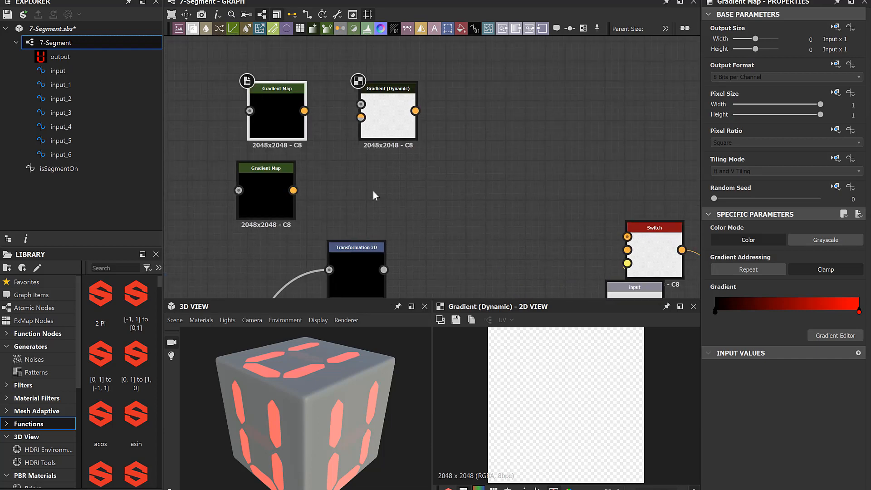
Step: Place the Gradient (Dynamic) node between segment 1's Transformation 2D and Switch, and duplicate it directly below
left_click_drag(382, 117, 486, 217)
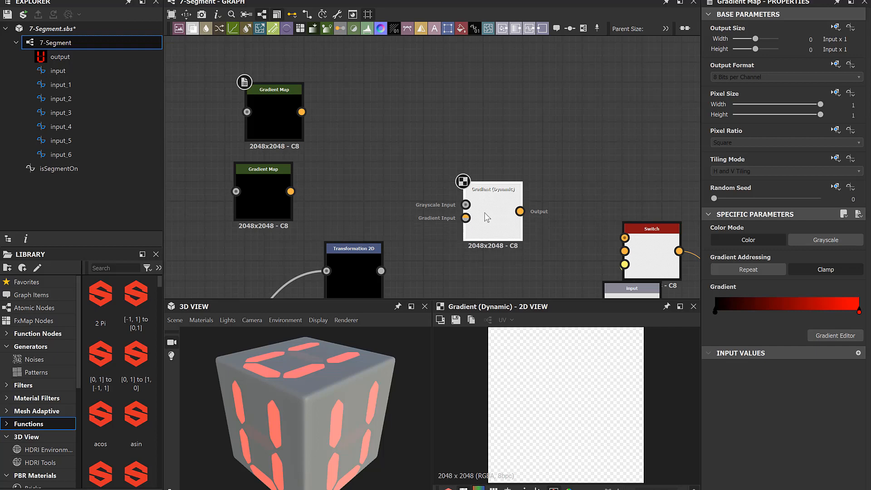
middle_click_drag(492, 274, 426, 209)
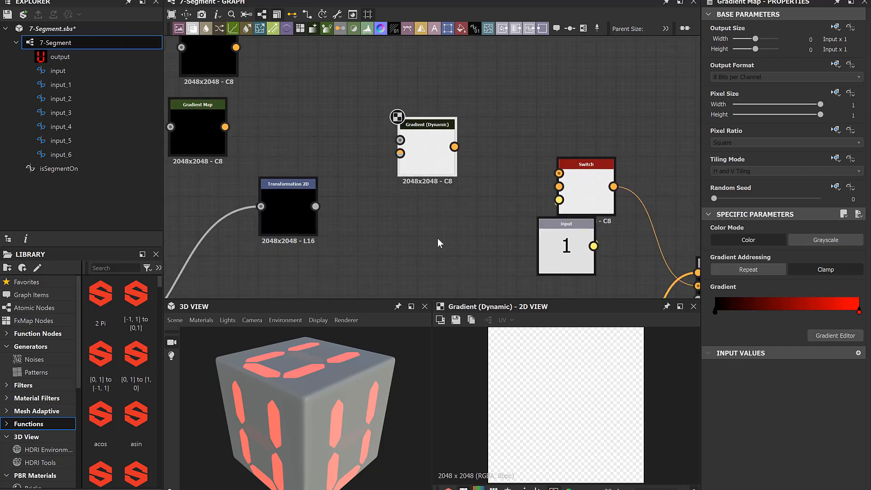
key("ctrl+d")
left_click_drag(442, 178, 442, 251)
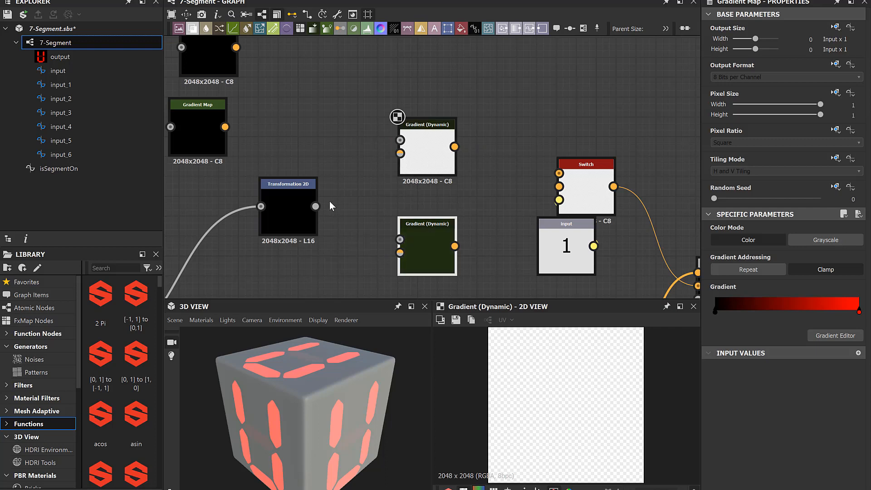
Step: Connect Transformation 2D to both Gradient (Dynamic) grayscale inputs, and their outputs to the Switch's Input 1 (True) and Input 2 (False)
left_click_drag(315, 206, 399, 140)
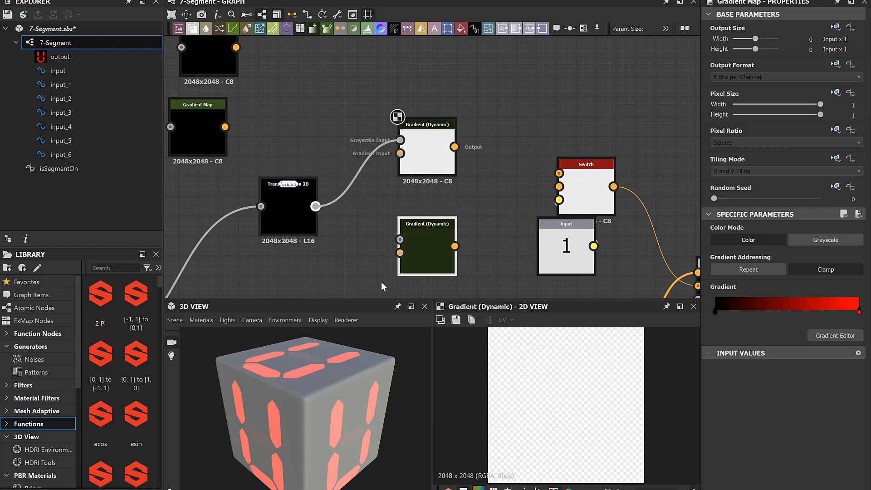
left_click_drag(316, 206, 398, 239)
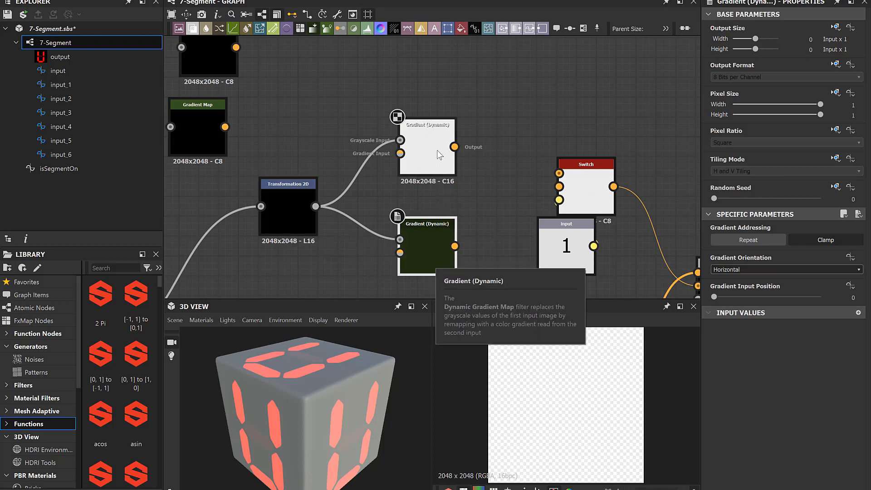
left_click_drag(454, 147, 559, 173)
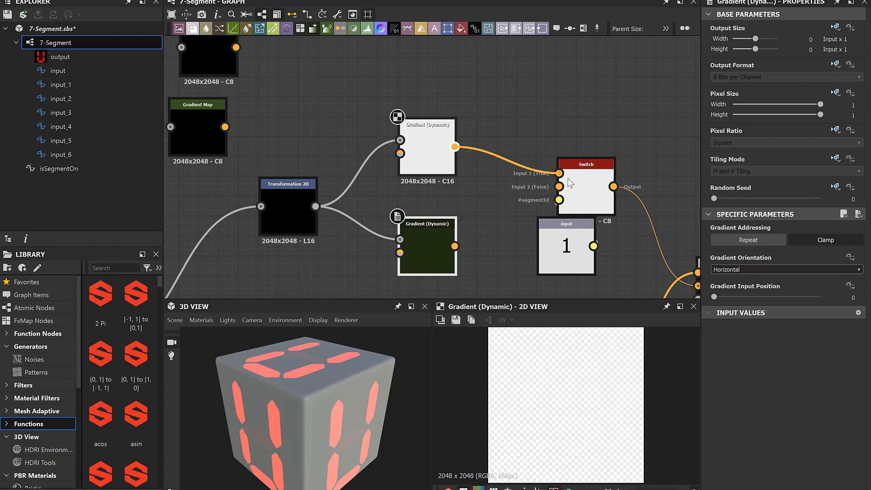
left_click_drag(454, 245, 558, 187)
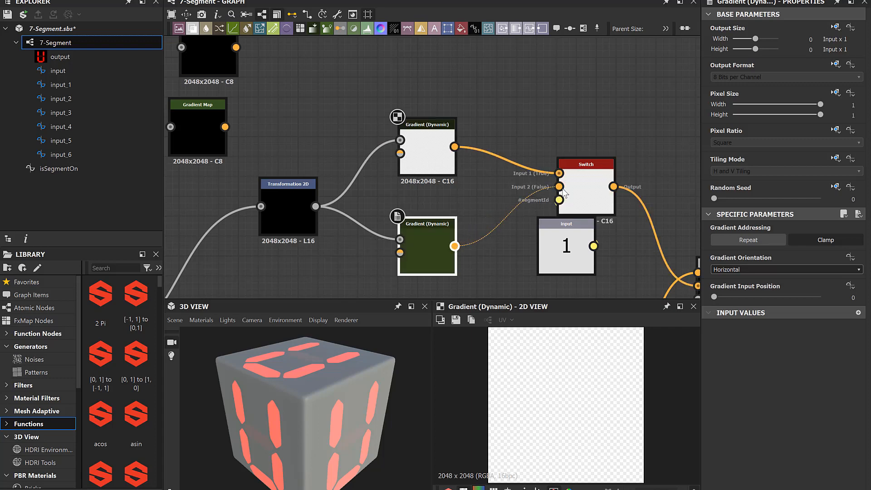
Step: Feed the on Gradient Map into the upper Gradient (Dynamic)'s gradient input and the off Gradient Map into the lower one's
left_click(422, 143)
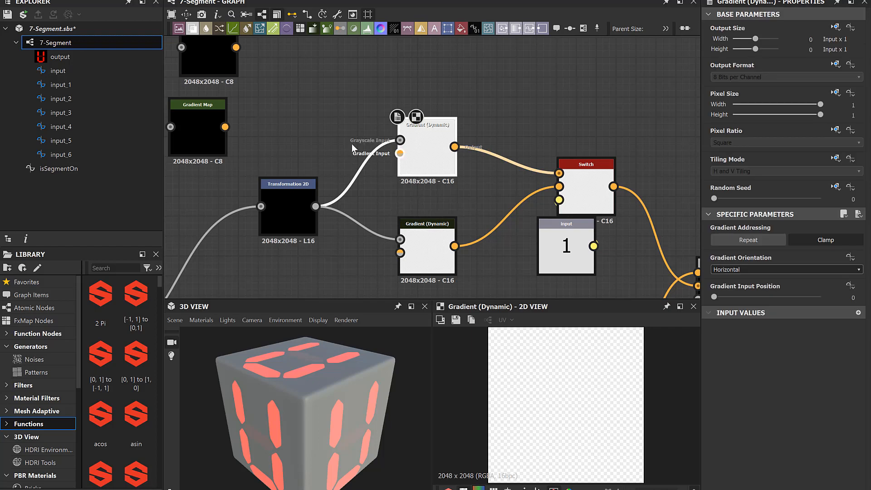
left_click_drag(400, 153, 225, 127)
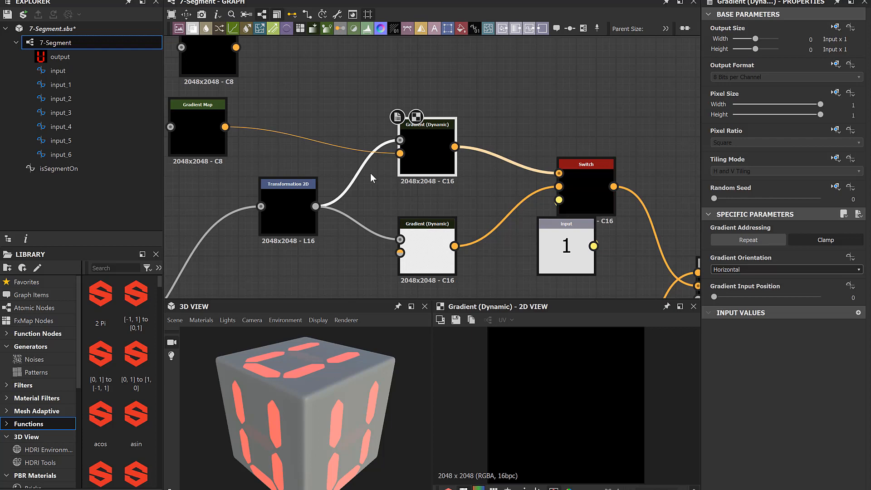
left_click_drag(225, 126, 400, 252)
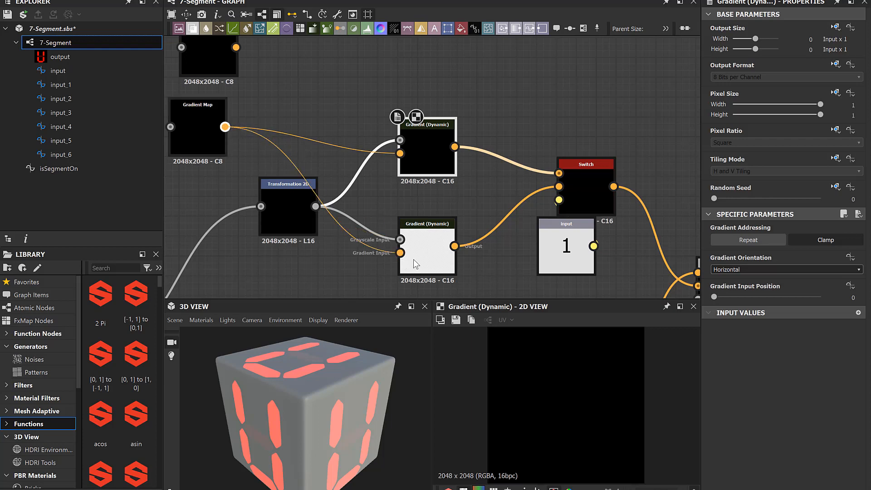
left_click_drag(236, 47, 399, 154)
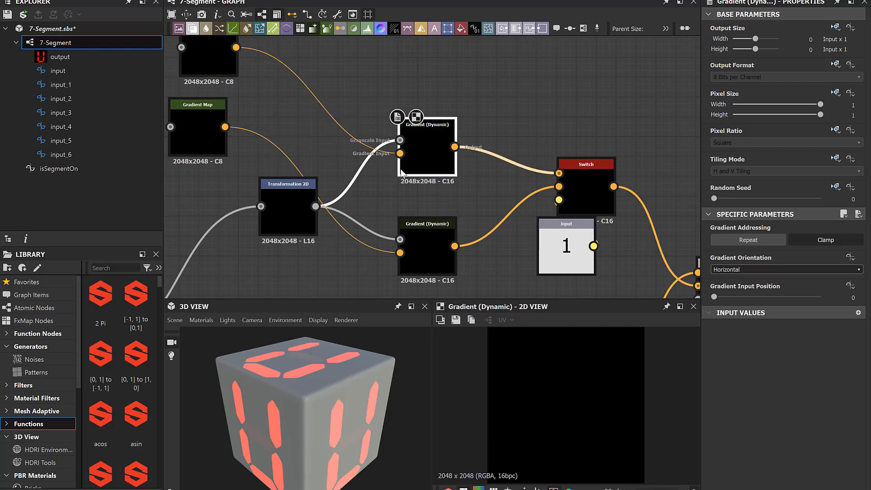
Step: Check the on and off Gradient Maps' colors, and delete both nodes from the graph
middle_click_drag(198, 54, 257, 91)
left_click(258, 92)
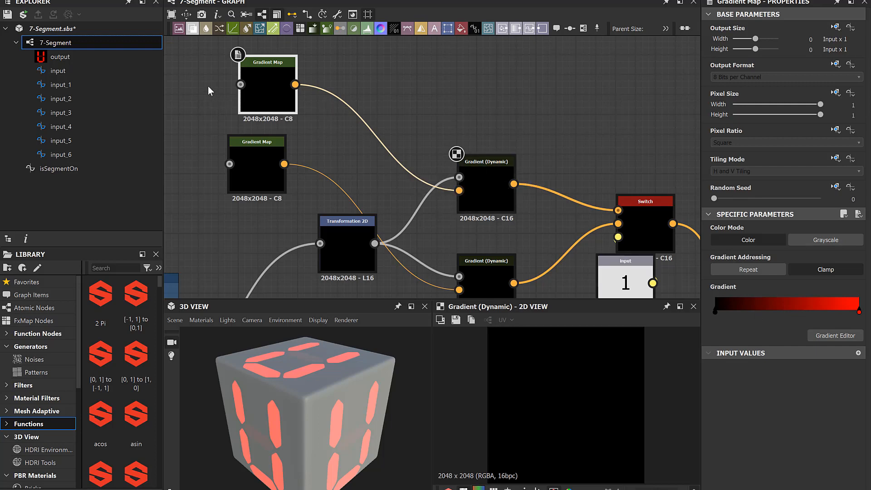
middle_click_drag(208, 86, 232, 83)
left_click(280, 182)
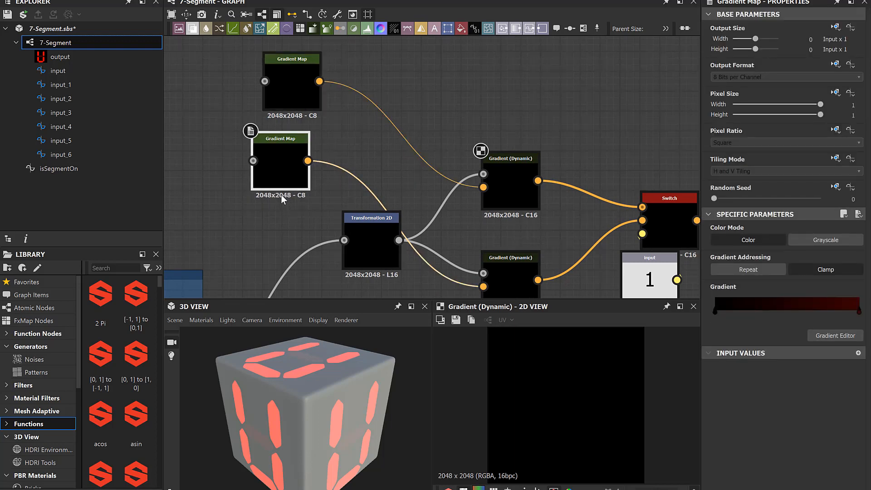
left_click_drag(246, 50, 317, 189)
key("Delete")
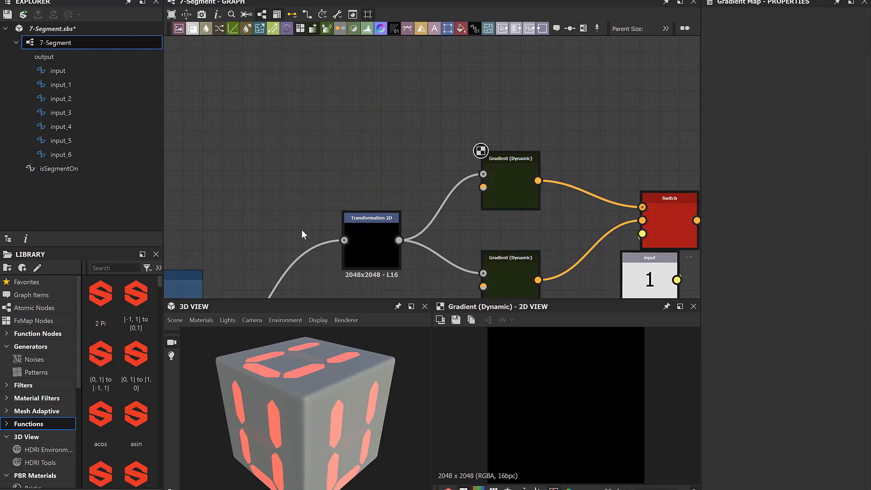
Step: Add a Tile Generator Color node above segment 1's Transformation 2D node
middle_click_drag(318, 119, 338, 113)
key("space")
type("tile")
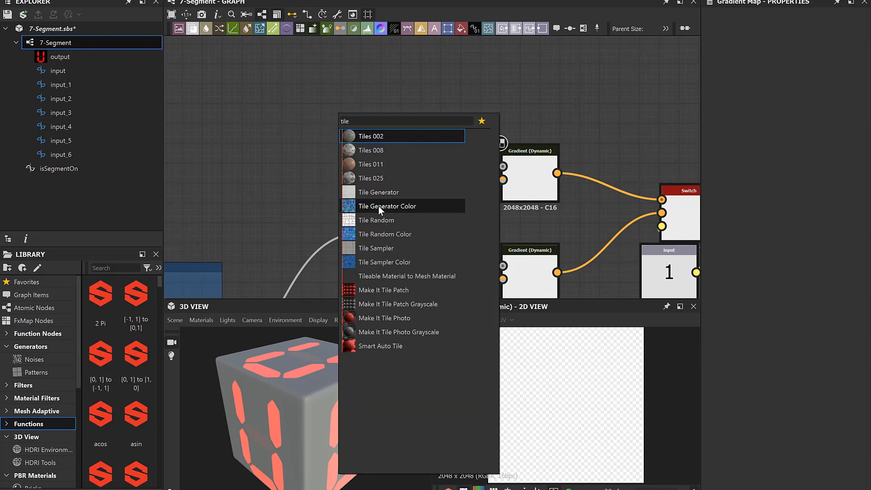
key("Escape")
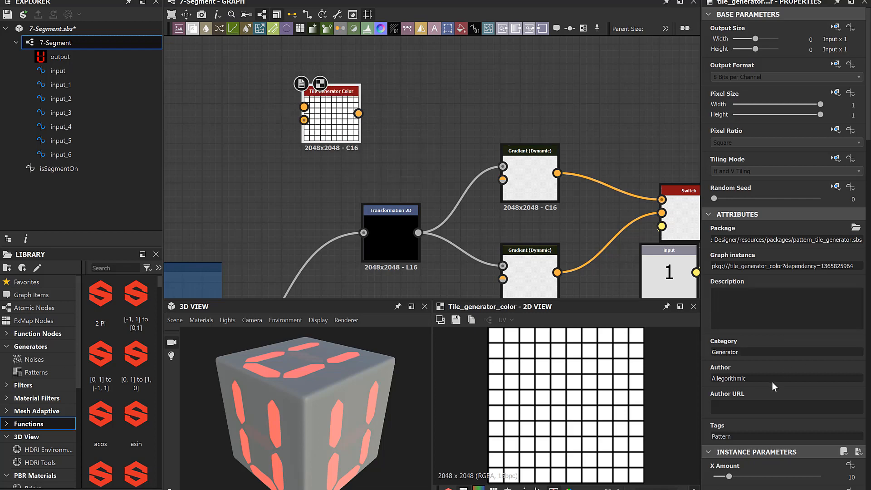
Step: Set the Tile Generator Color node's X Amount to 2 and Y Amount to 1
scroll(771, 381, "down", 5)
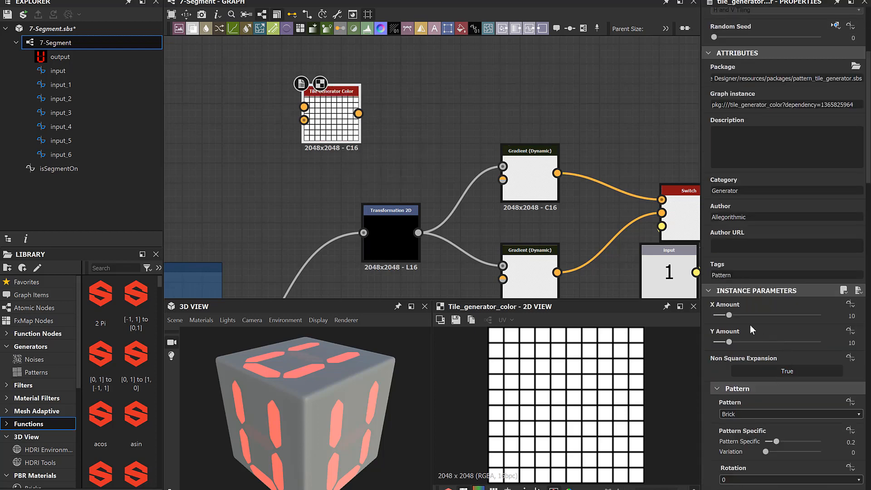
left_click(851, 315)
key("BackSpace")
key("BackSpace")
type("2")
key("Return")
double_click(851, 343)
type("1")
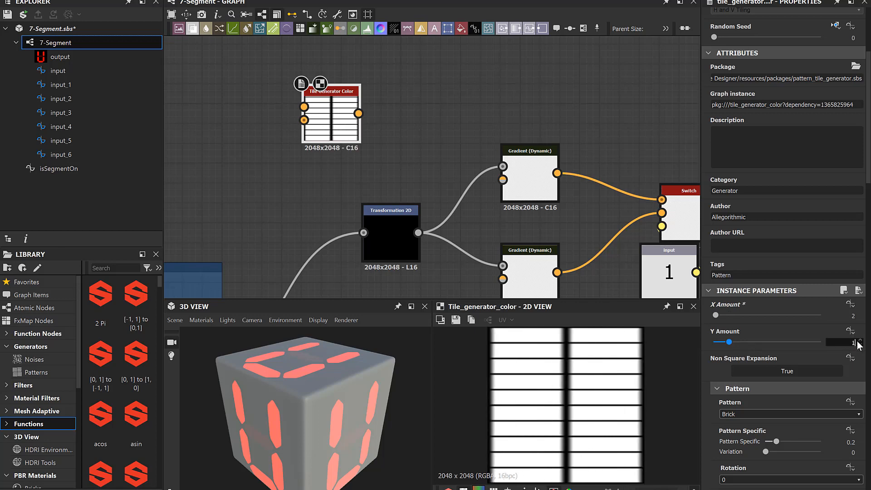
key("Return")
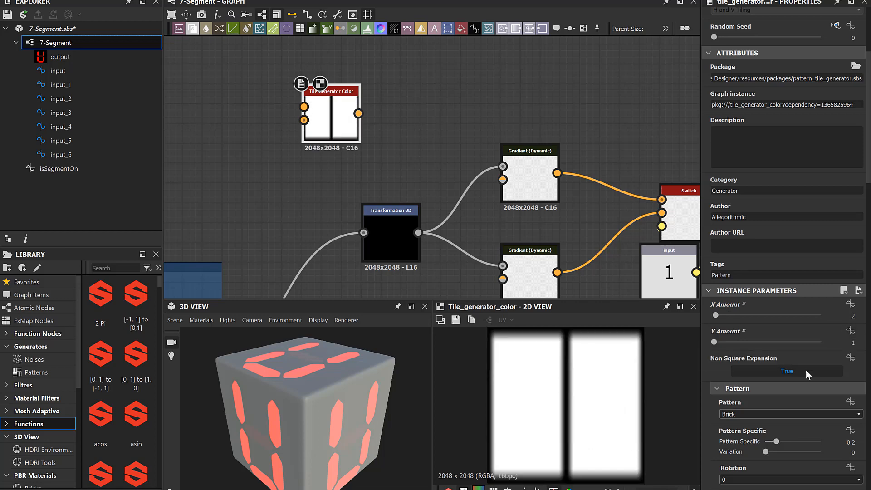
Step: Change the Tile Generator Color's pattern to Square
scroll(805, 371, "down", 1)
left_click(791, 384)
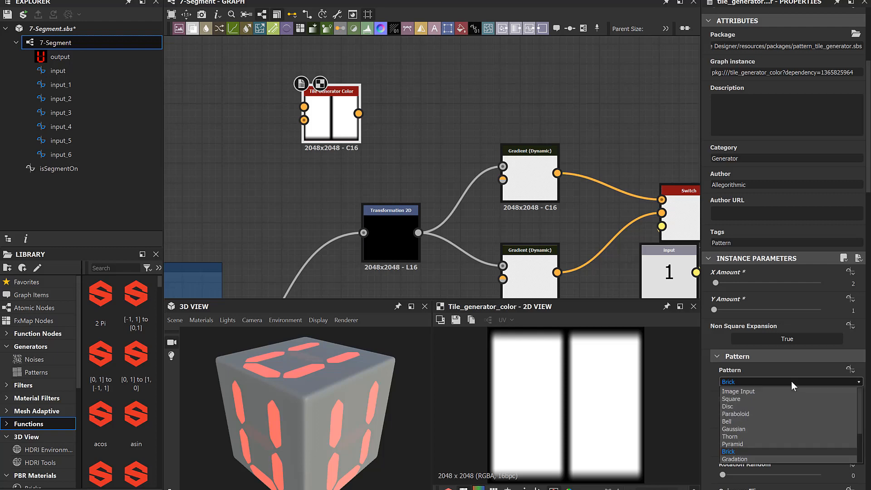
left_click(783, 398)
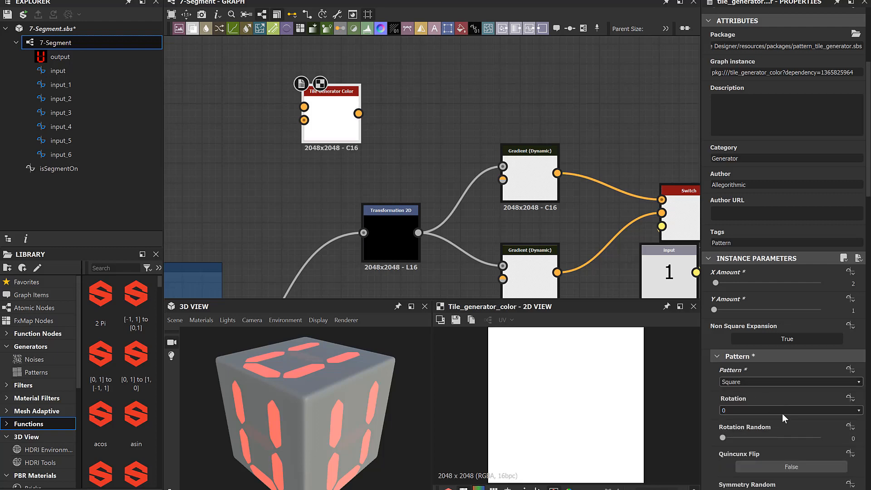
Step: Set the Tile Generator Color's tile color to pure red, #ffff0000
scroll(781, 410, "down", 3)
scroll(783, 405, "down", 3)
scroll(787, 407, "down", 4)
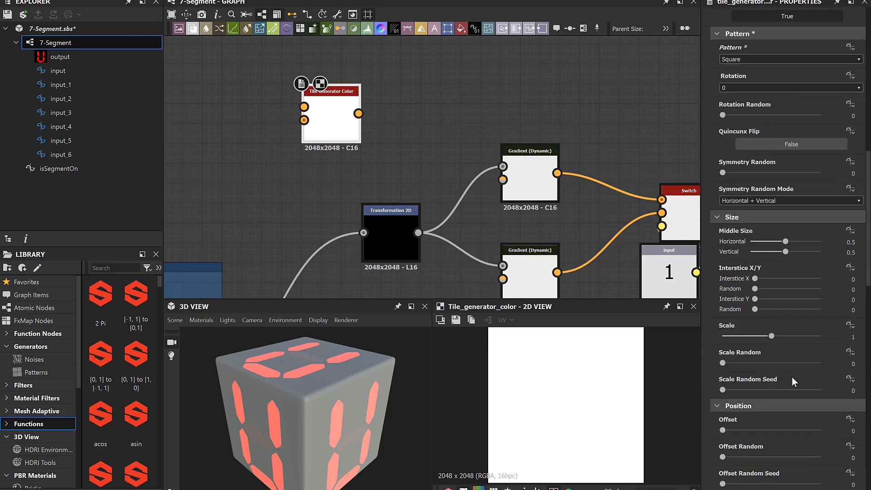
scroll(791, 376, "down", 3)
scroll(791, 376, "down", 3)
scroll(791, 377, "down", 2)
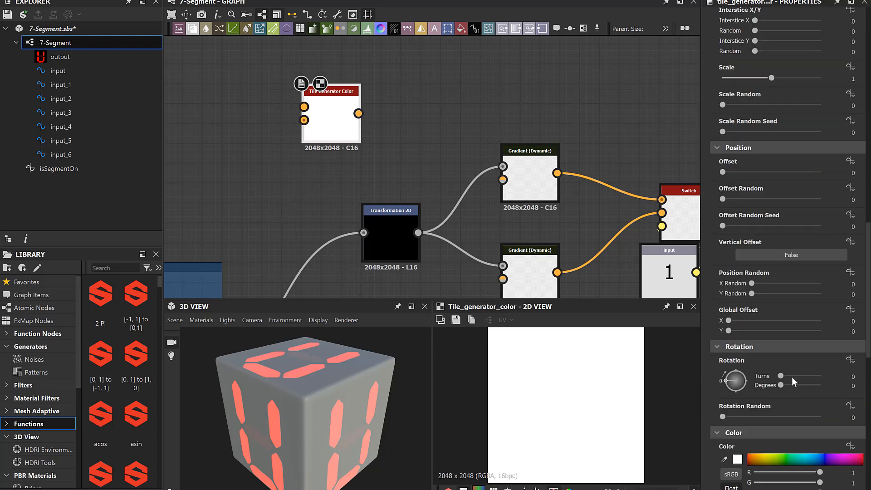
scroll(791, 376, "down", 6)
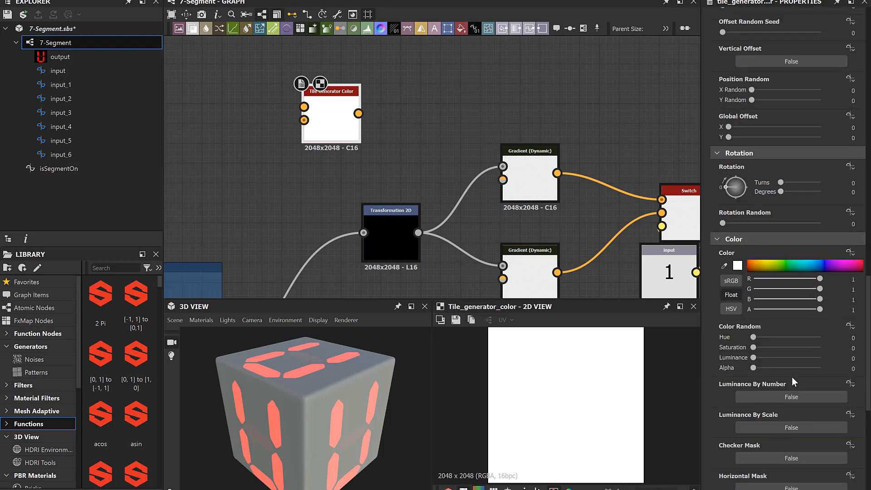
scroll(777, 292, "up", 8)
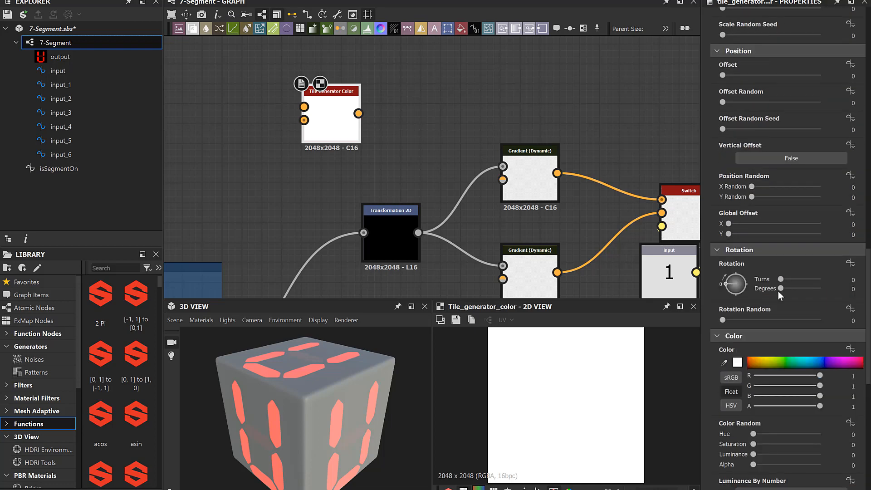
scroll(777, 292, "up", 8)
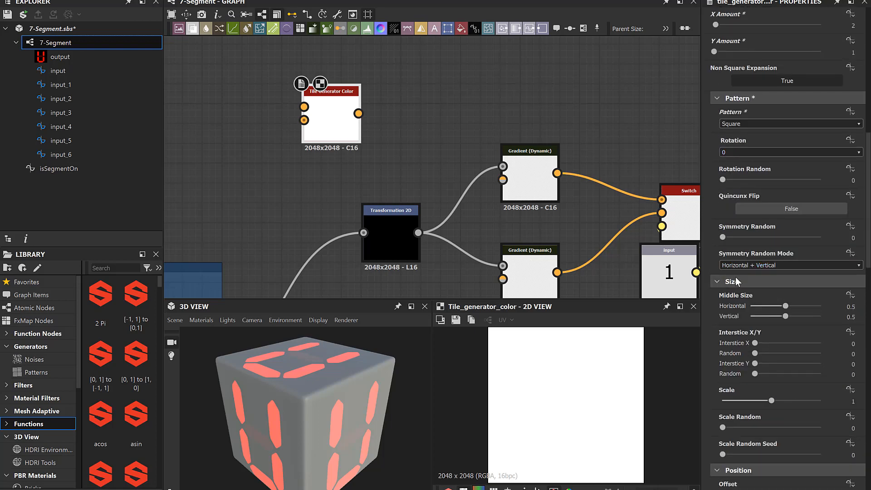
scroll(735, 277, "down", 7)
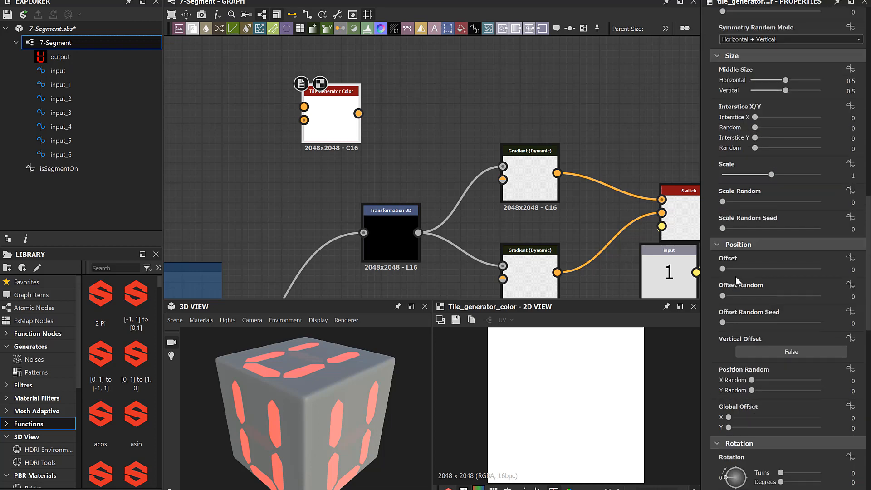
scroll(736, 278, "down", 1)
scroll(734, 268, "down", 3)
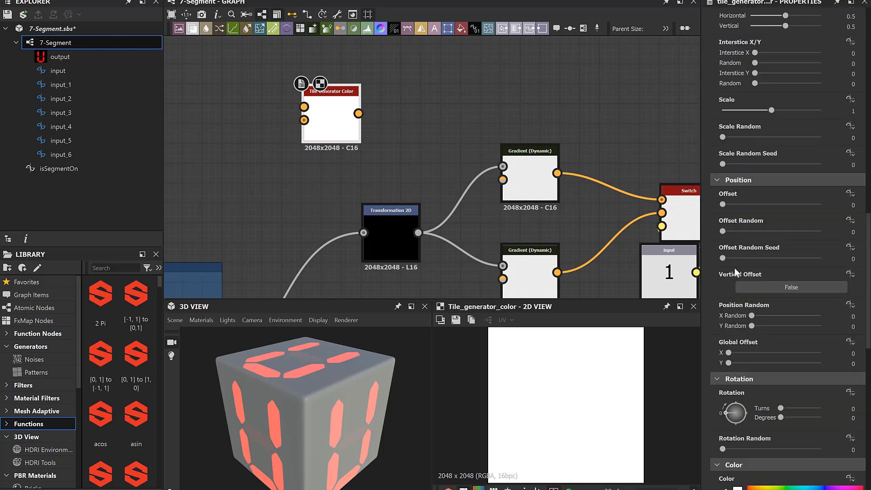
scroll(734, 268, "down", 5)
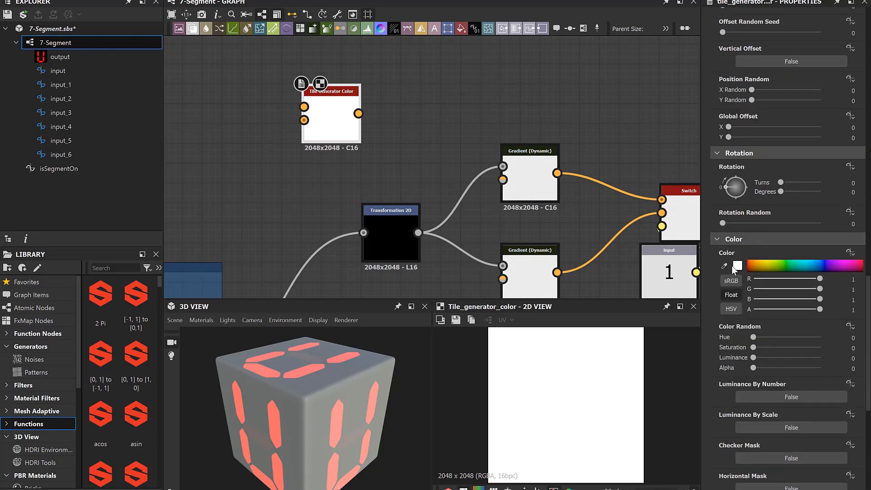
left_click(737, 266)
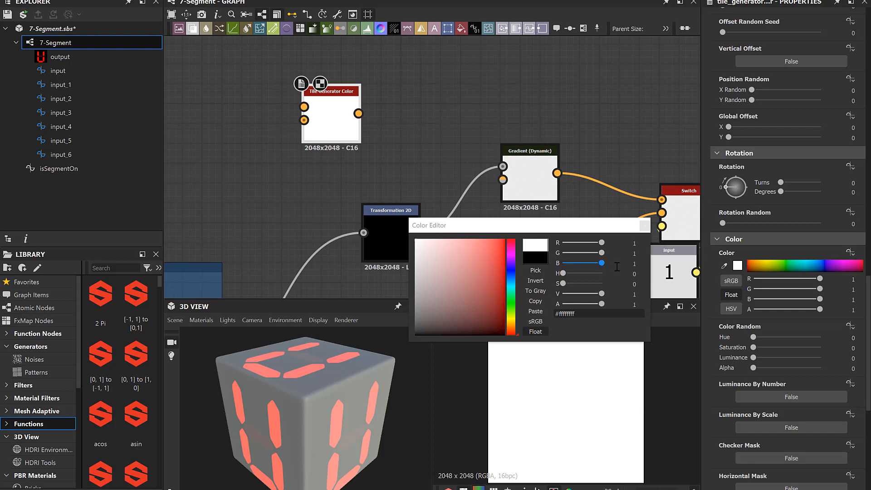
left_click_drag(493, 251, 515, 237)
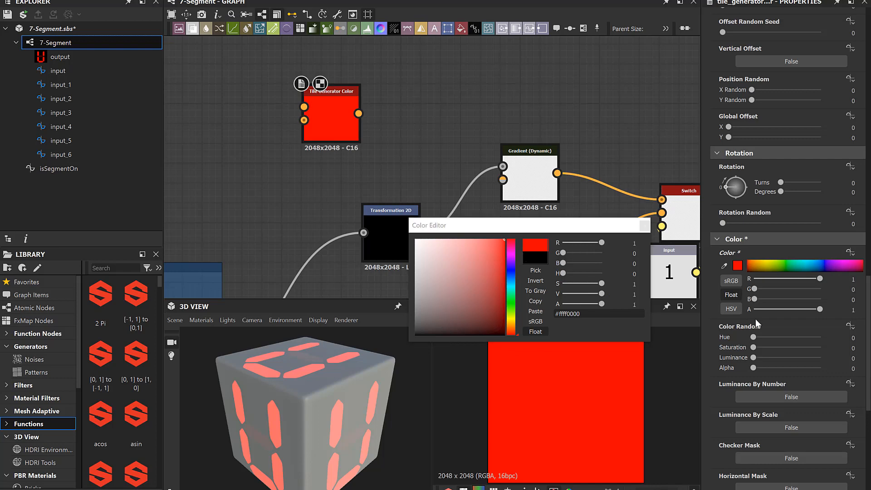
Step: Turn on the Tile Generator Color's Checker Mask and close the color editor
scroll(755, 320, "down", 4)
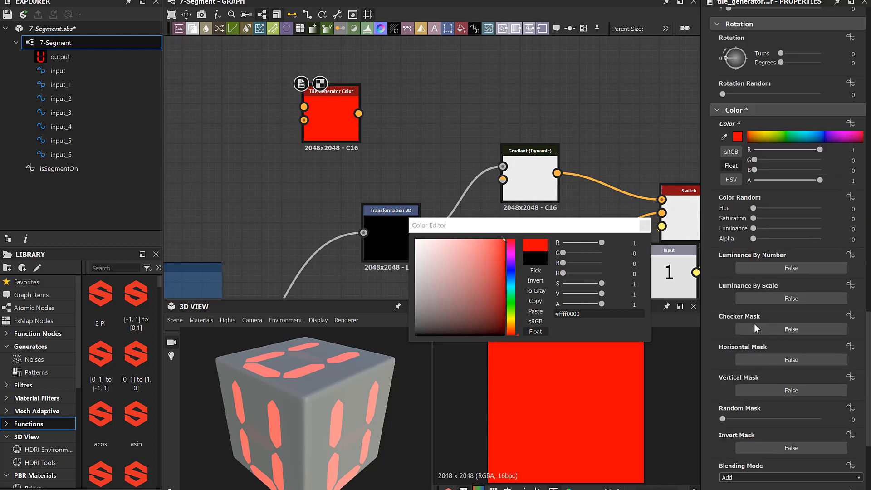
left_click(790, 333)
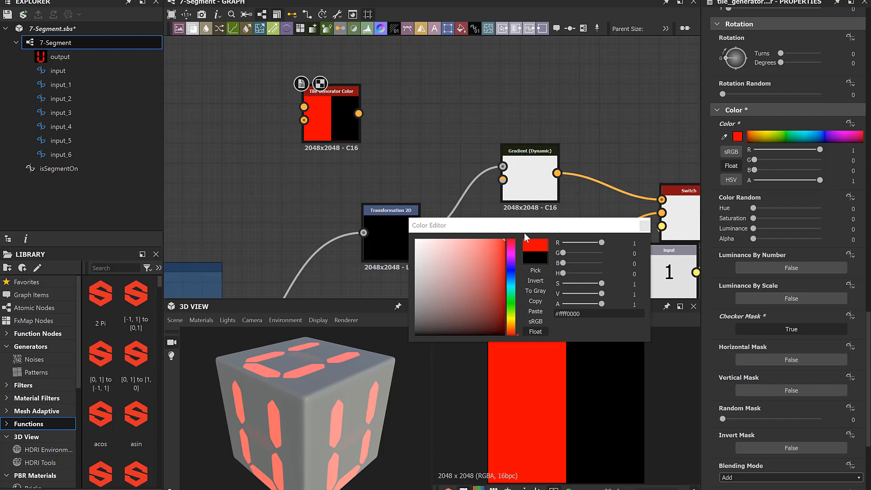
left_click(652, 263)
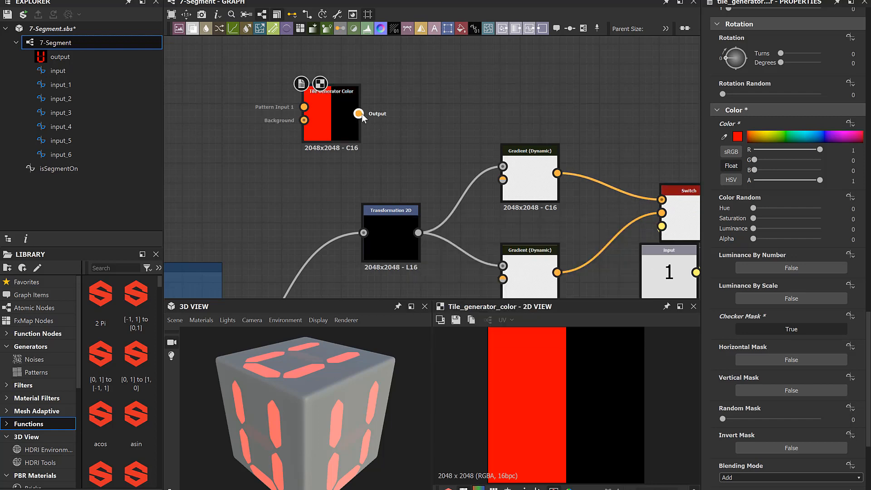
Step: Connect the Tile Generator Color's output to the gradient input of segment 1's upper Gradient (Dynamic), and check the cube in 3D
left_click_drag(359, 113, 502, 179)
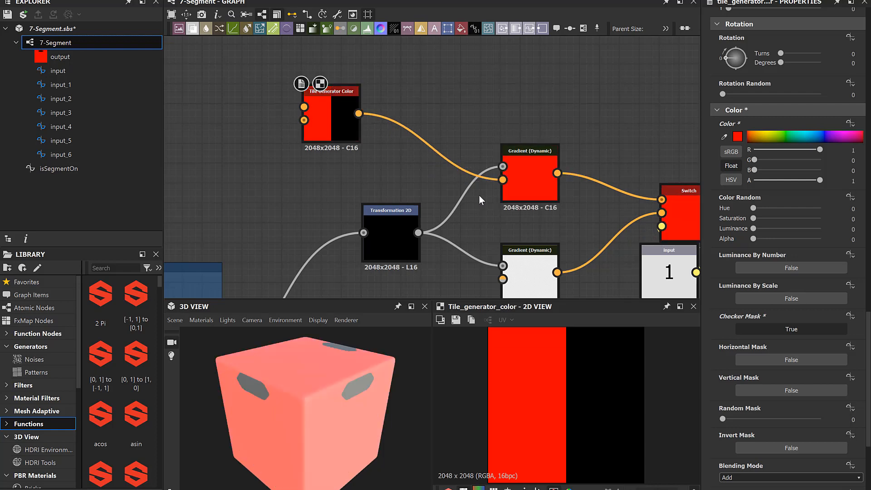
middle_click_drag(469, 203, 466, 174)
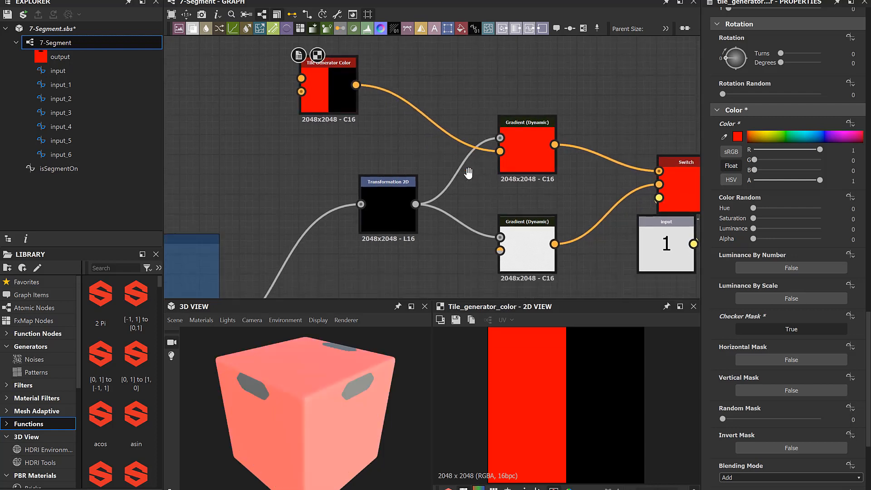
left_click_drag(323, 339, 336, 413)
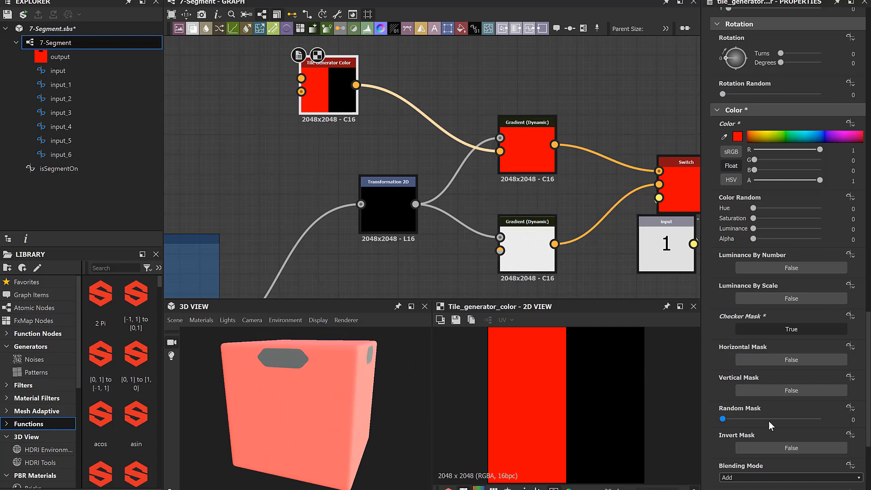
Step: Turn on the Tile Generator Color's Invert Mask and display the graph's output node in the 2D view
left_click(791, 448)
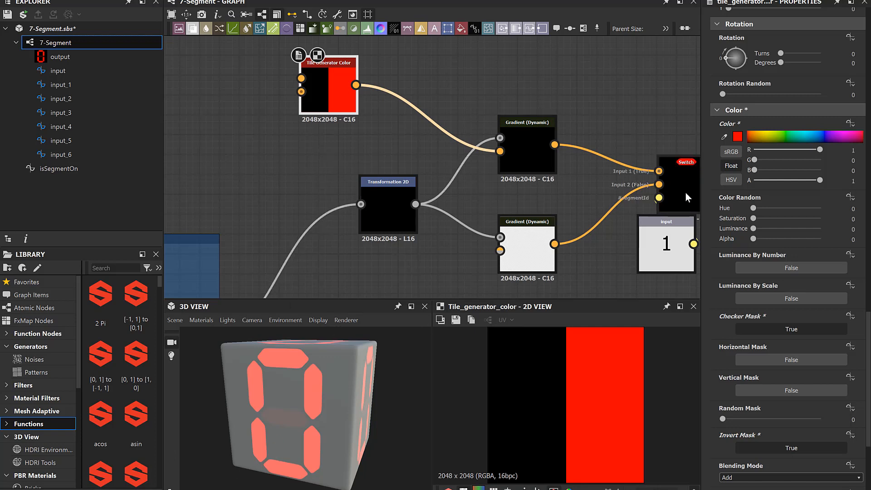
middle_click_drag(590, 224, 501, 209)
scroll(580, 216, "down", 6)
middle_click_drag(559, 156, 515, 32)
scroll(549, 152, "down", 4)
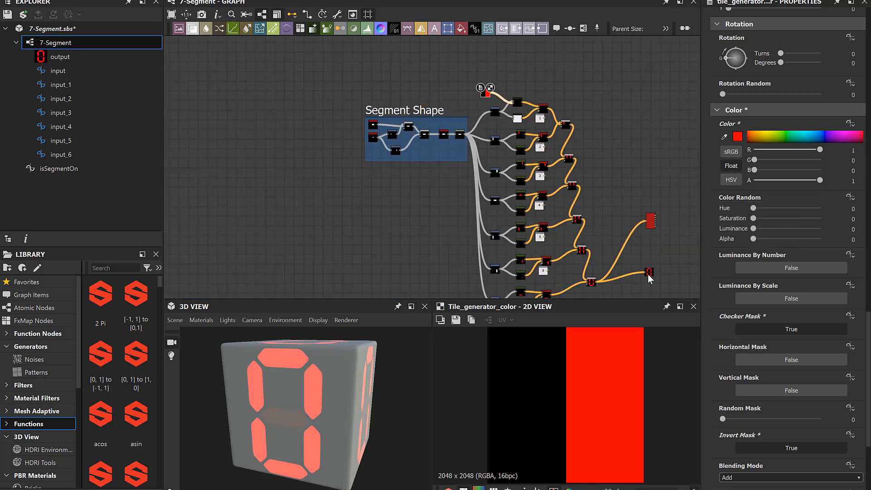
left_click(649, 274)
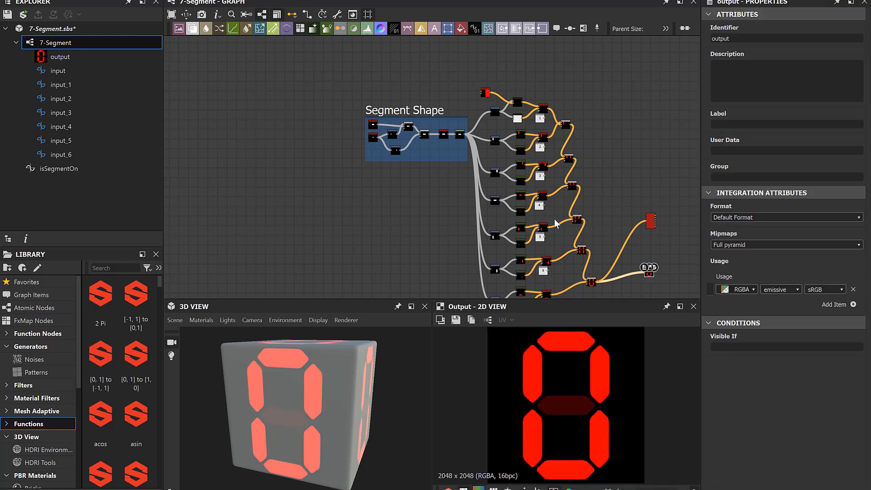
Step: Inspect segment 1's lower Gradient (Dynamic) node by displaying its result in the 2D view
scroll(469, 178, "up", 4)
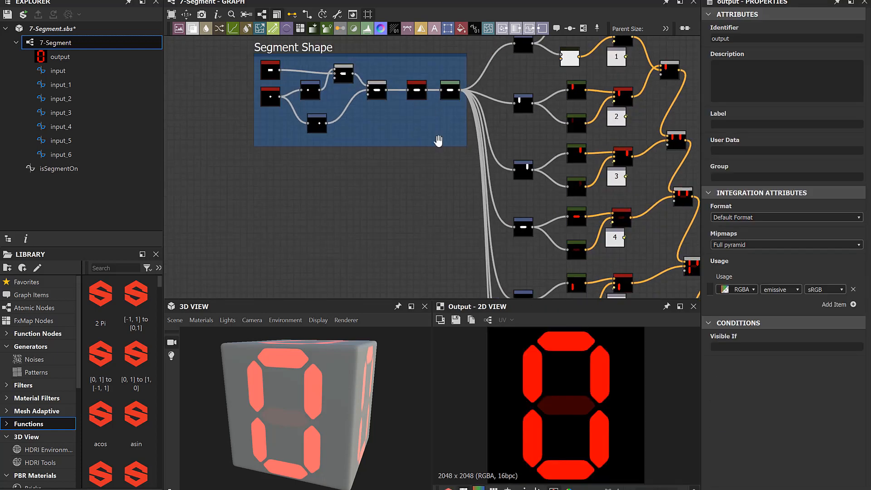
middle_click_drag(438, 142, 463, 239)
middle_click_drag(530, 146, 452, 141)
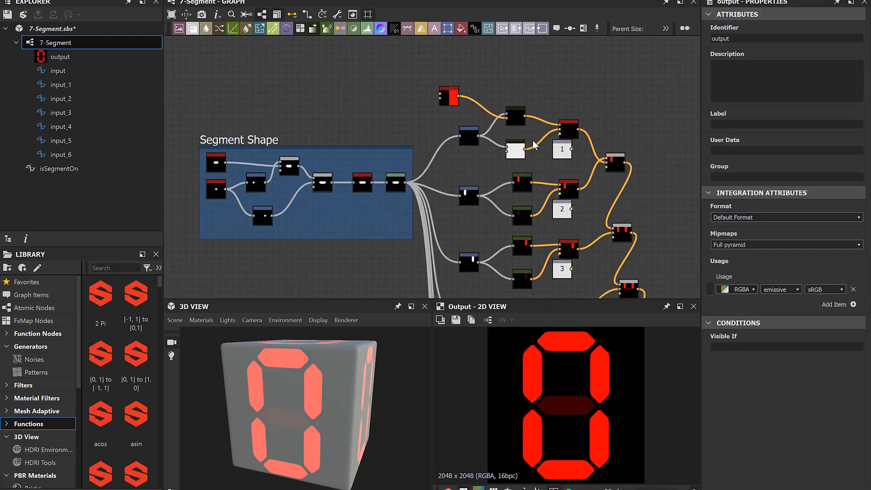
scroll(533, 136, "up", 4)
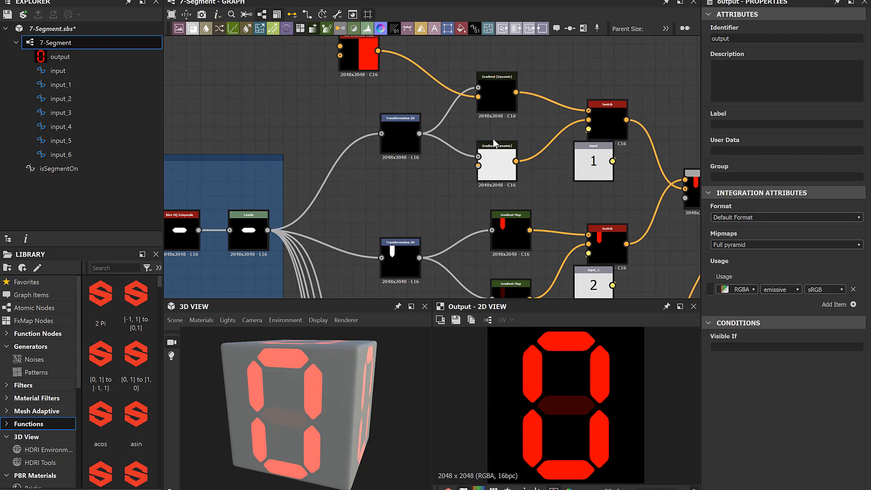
left_click(499, 165)
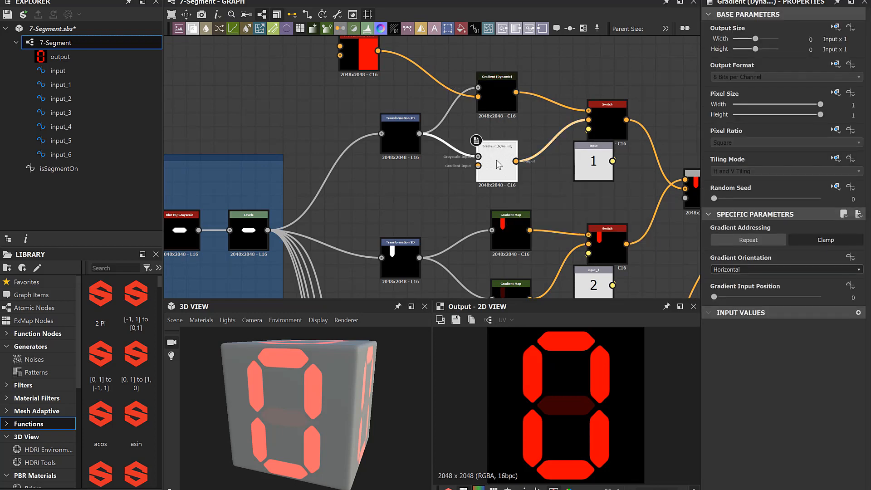
scroll(498, 164, "up", 4)
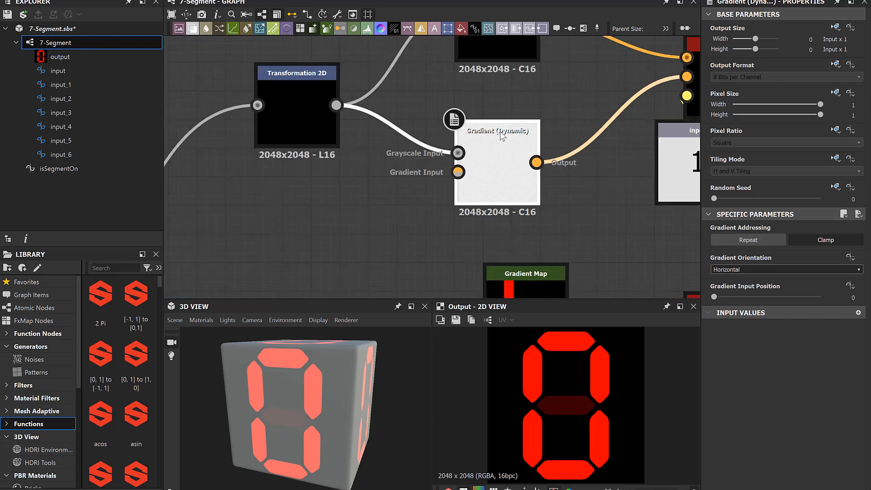
double_click(502, 151)
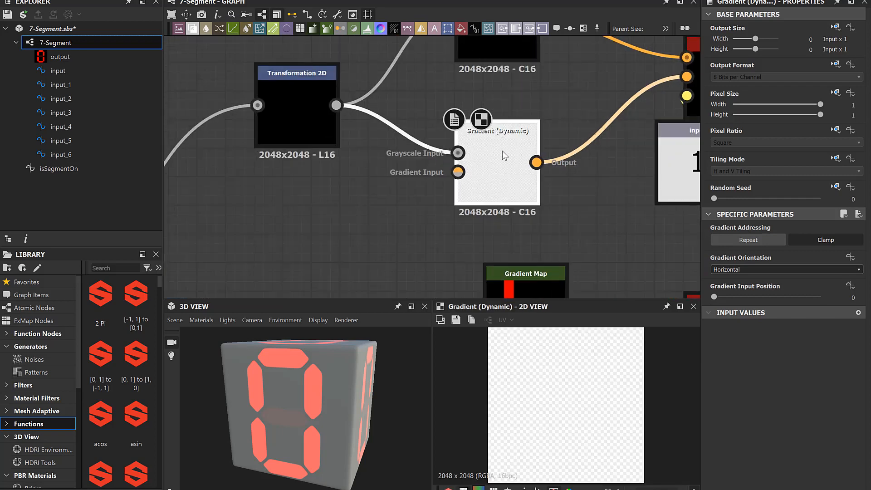
Step: Move the Tile Generator Color node a little higher above segment 1's Transformation 2D node
scroll(435, 153, "down", 4)
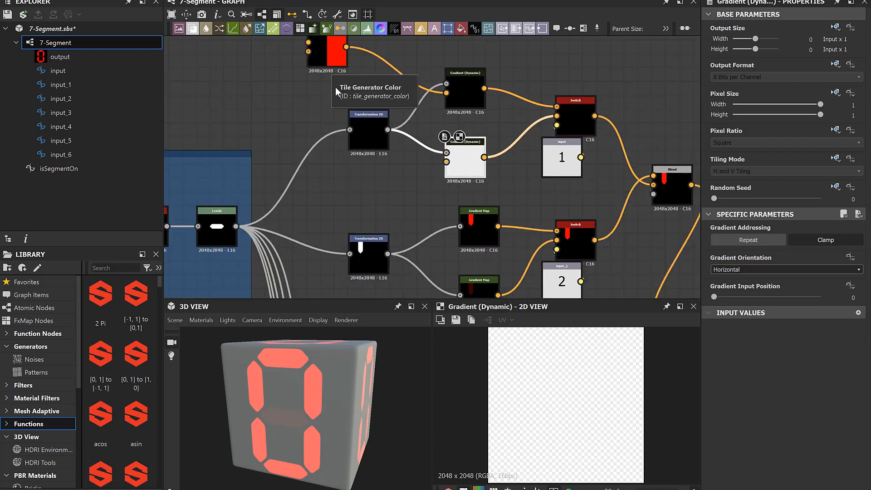
scroll(327, 88, "down", 1)
middle_click_drag(322, 88, 344, 122)
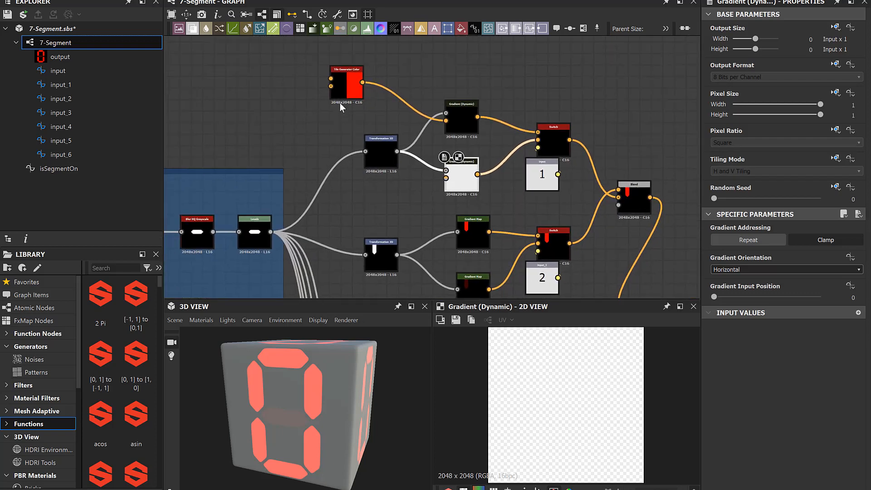
left_click_drag(340, 91, 342, 69)
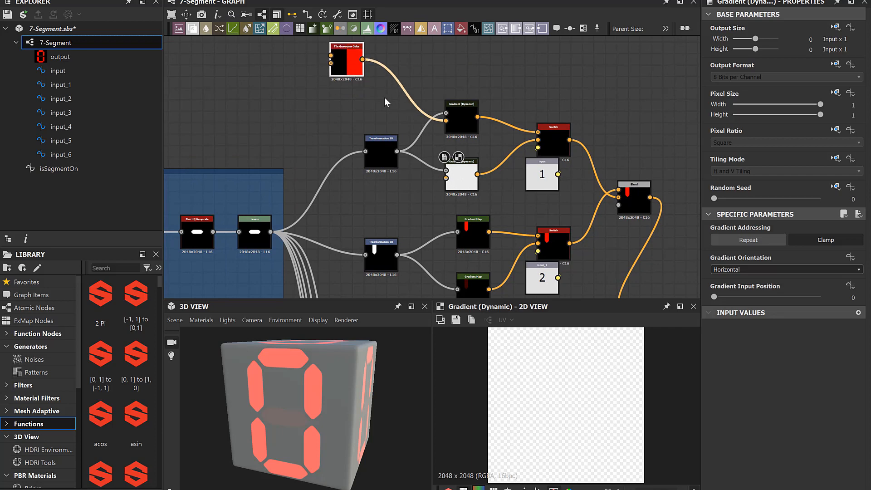
Step: Add a new input parameter to the 7-Segment graph with the identifier segment_color
left_click(428, 146)
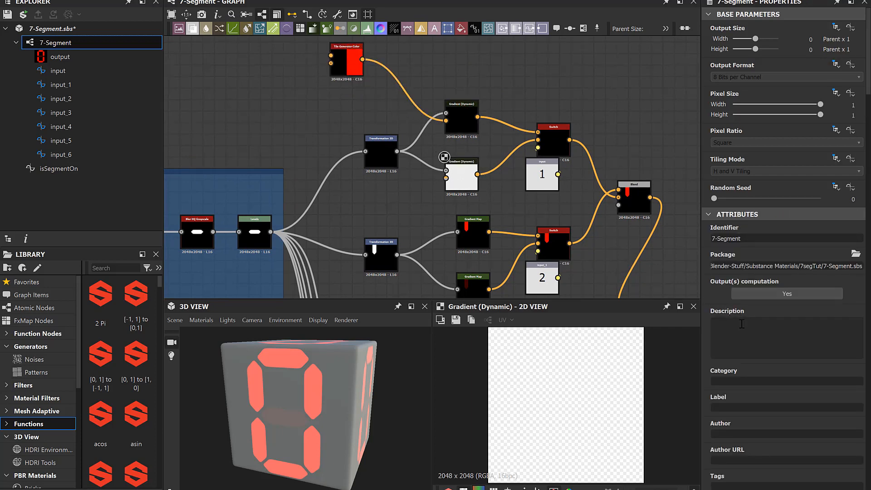
scroll(741, 358, "down", 8)
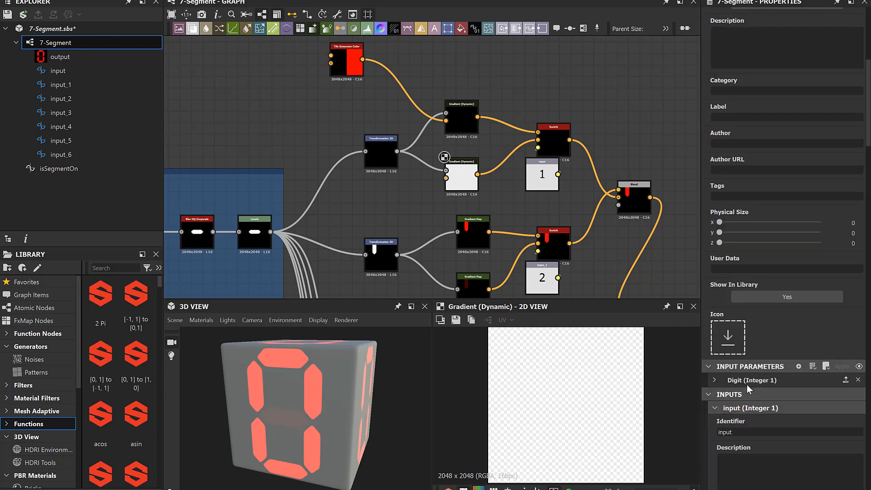
scroll(747, 384, "down", 3)
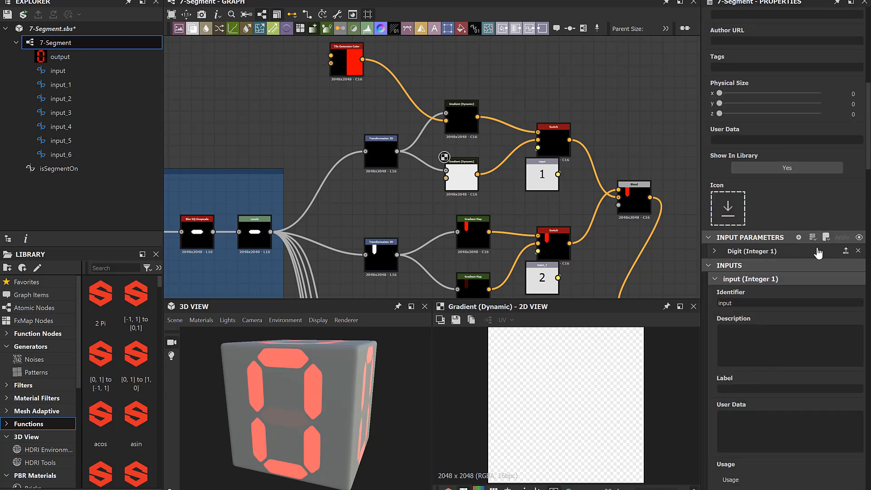
left_click(798, 237)
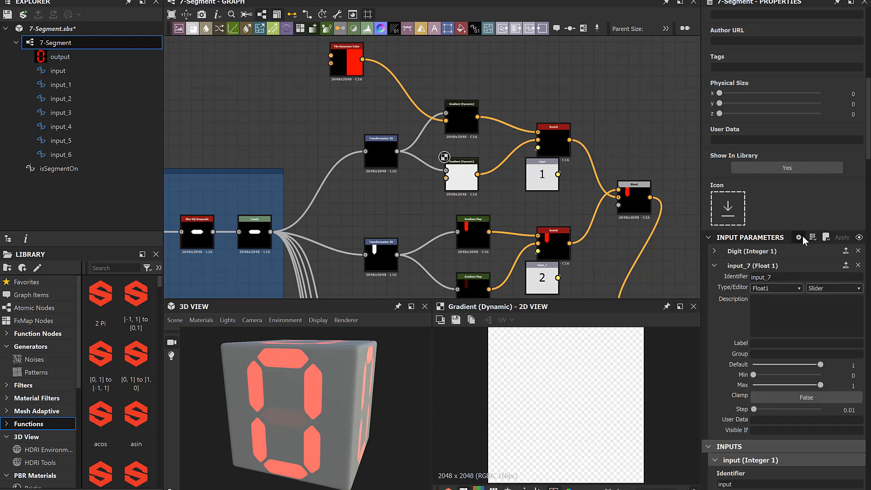
double_click(786, 277)
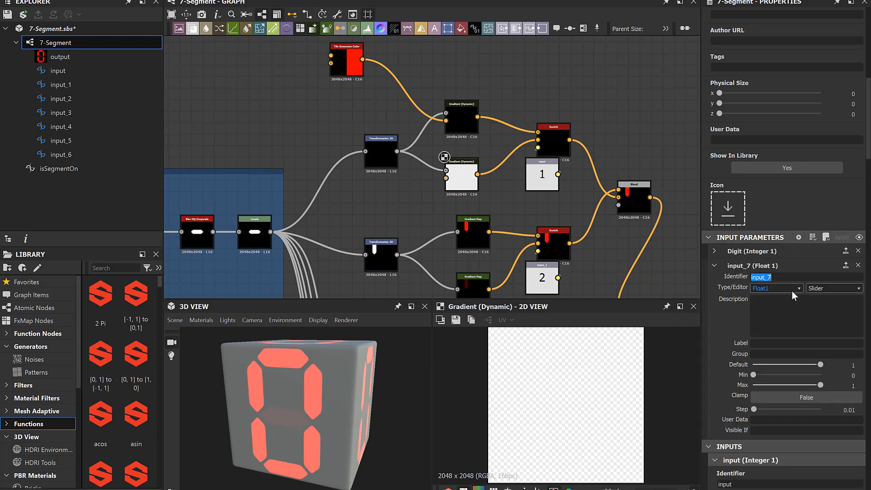
type("segment_color")
Step: Set the segment_color parameter's type to Float4 and its editor to Color (RGBA)
left_click(800, 287)
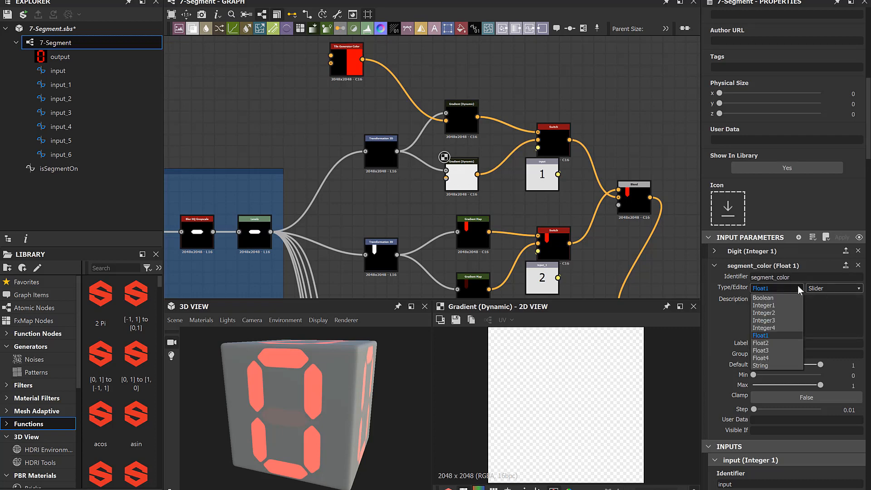
left_click(762, 358)
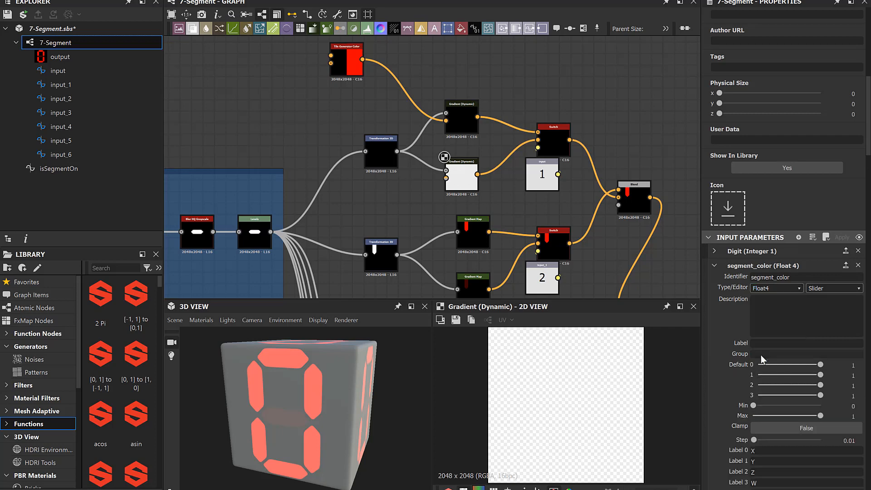
left_click(858, 290)
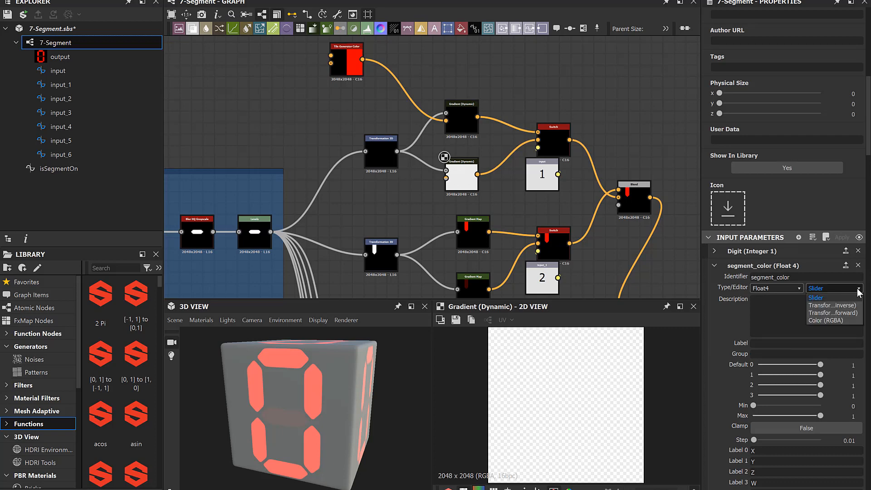
left_click(839, 321)
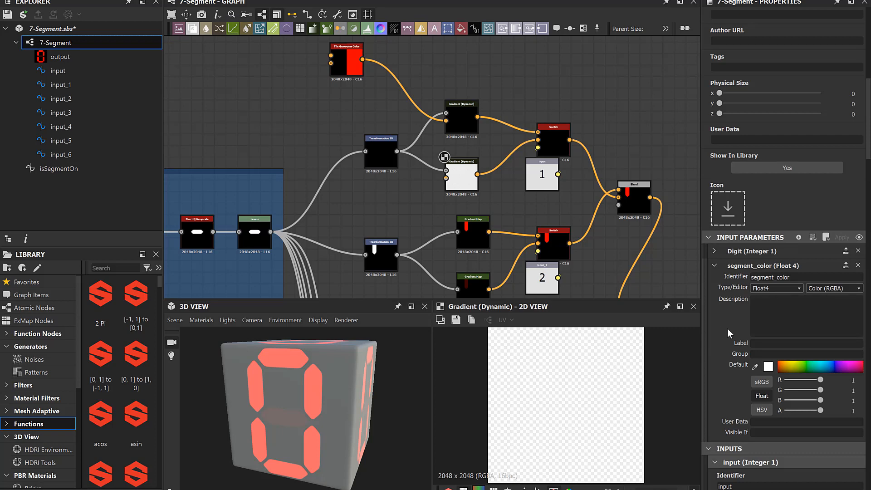
Step: Label the segment_color parameter "Segment Color" and set its default to pure red (R 1, G 0, B 0, A 1)
left_click(774, 345)
type("Segment Color")
key("Return")
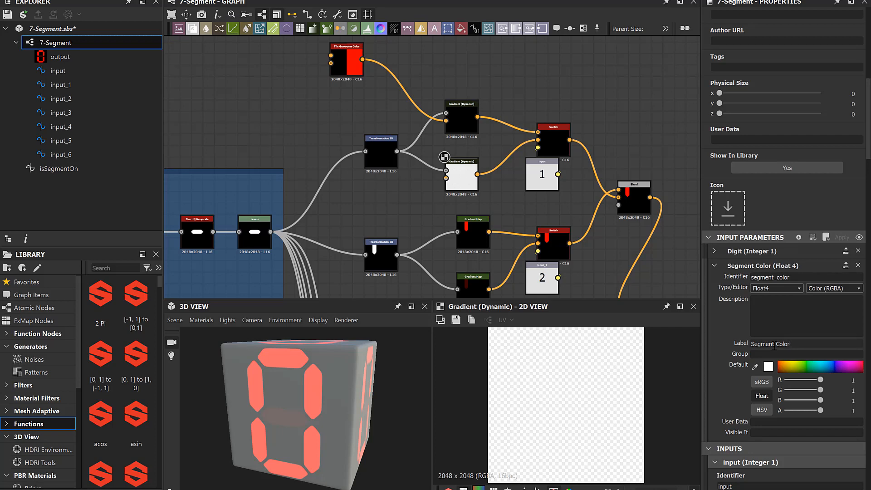
left_click(776, 362)
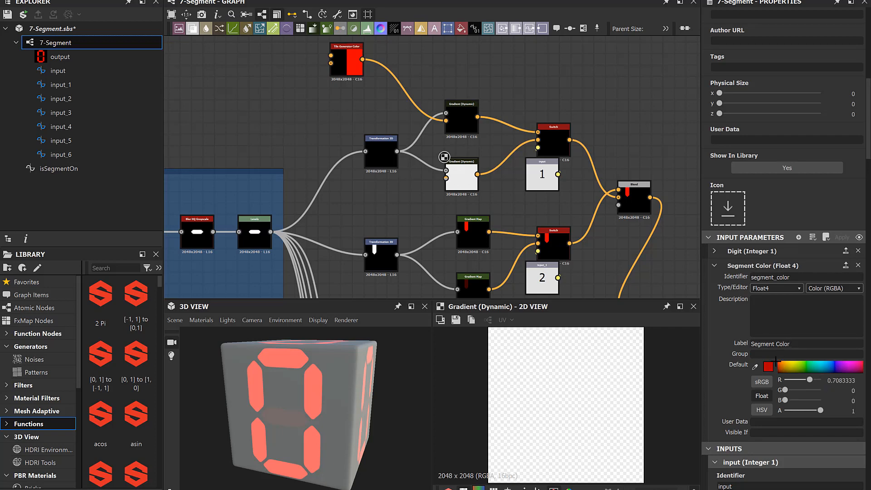
left_click(776, 361)
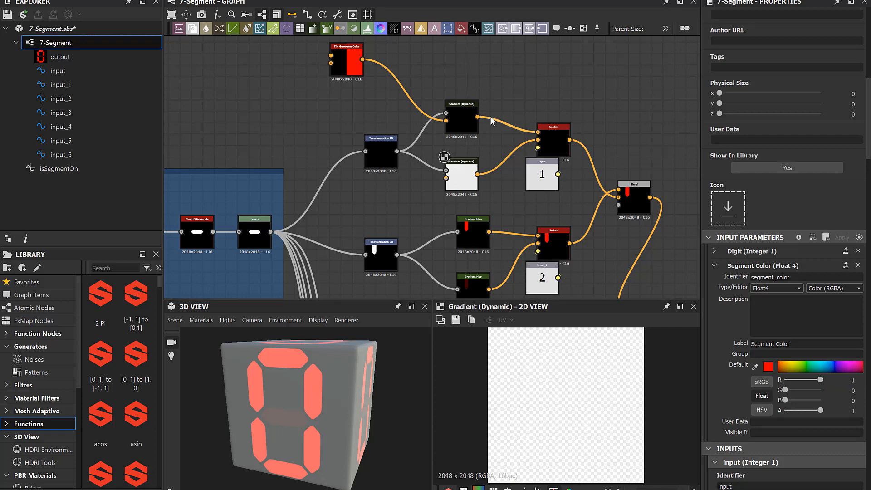
Step: Drive the Tile Generator Color node's Color parameter with the segment_color input
left_click(350, 60)
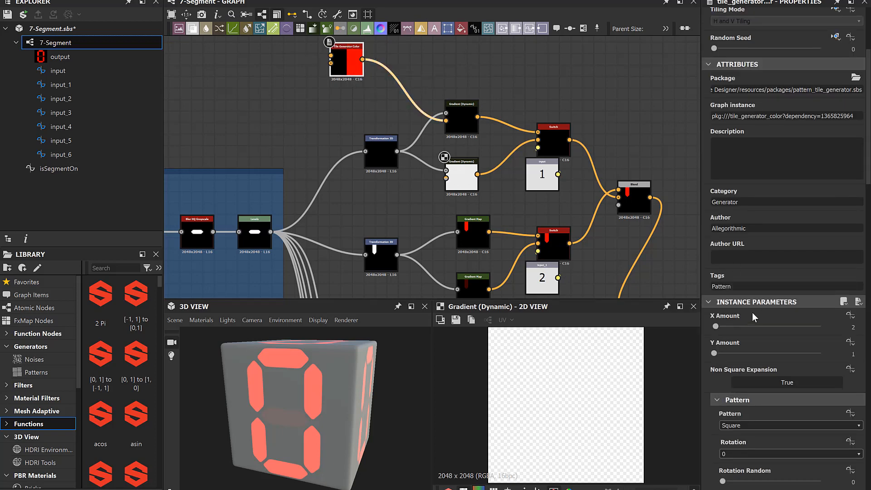
scroll(750, 309, "down", 5)
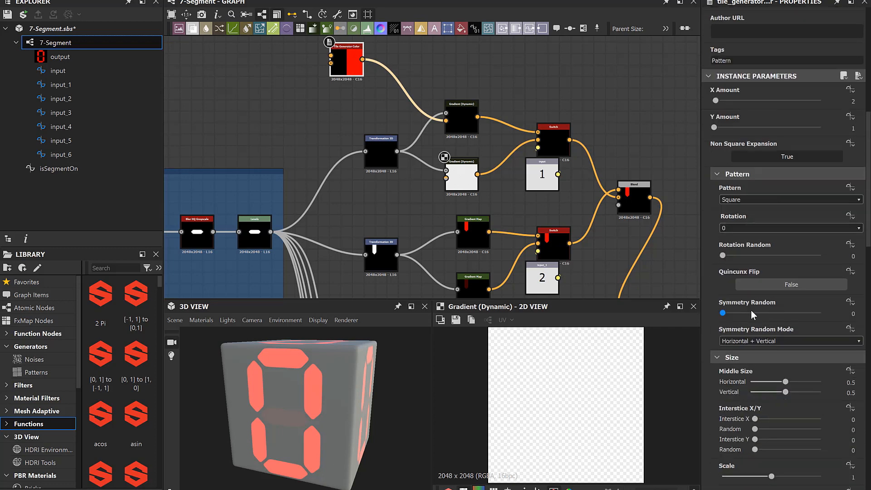
scroll(750, 309, "down", 4)
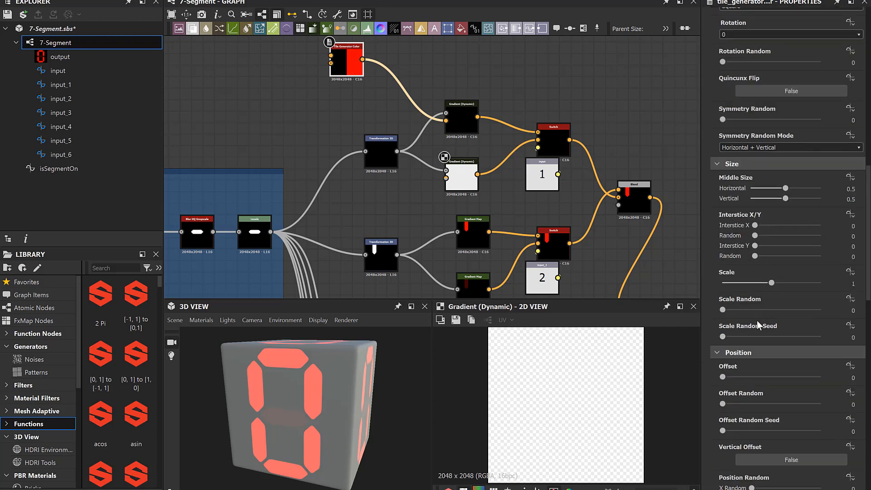
scroll(756, 320, "down", 8)
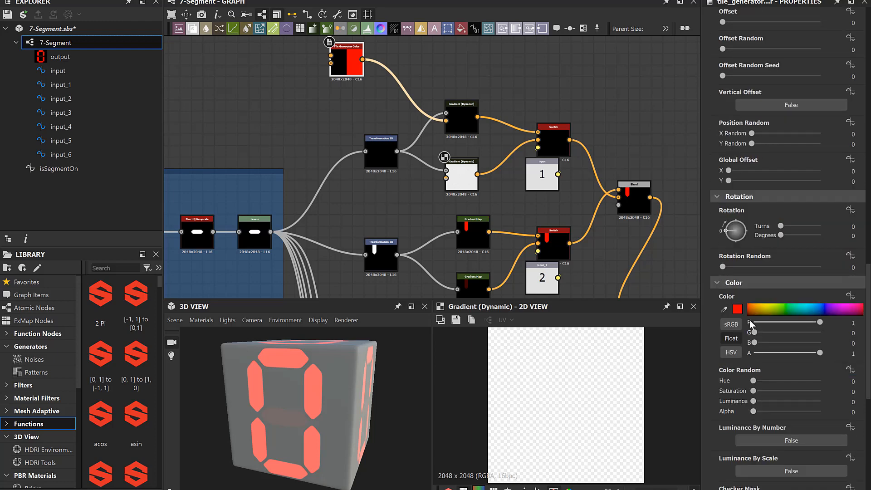
left_click(850, 296)
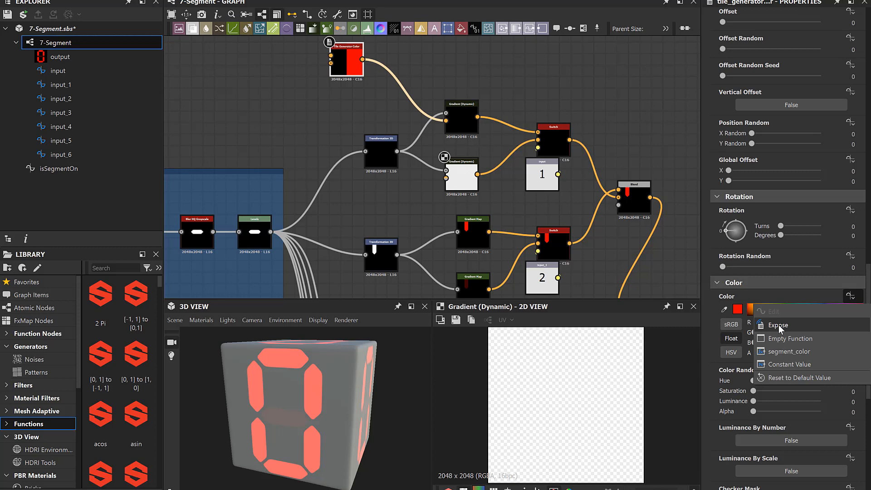
left_click(778, 350)
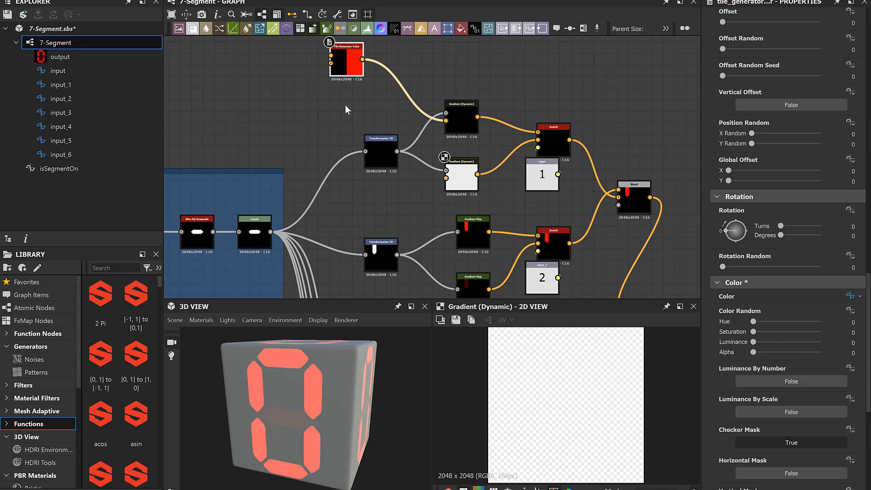
Step: Duplicate the Tile Generator Color node and place the copy directly below the original
middle_click_drag(349, 110, 350, 102)
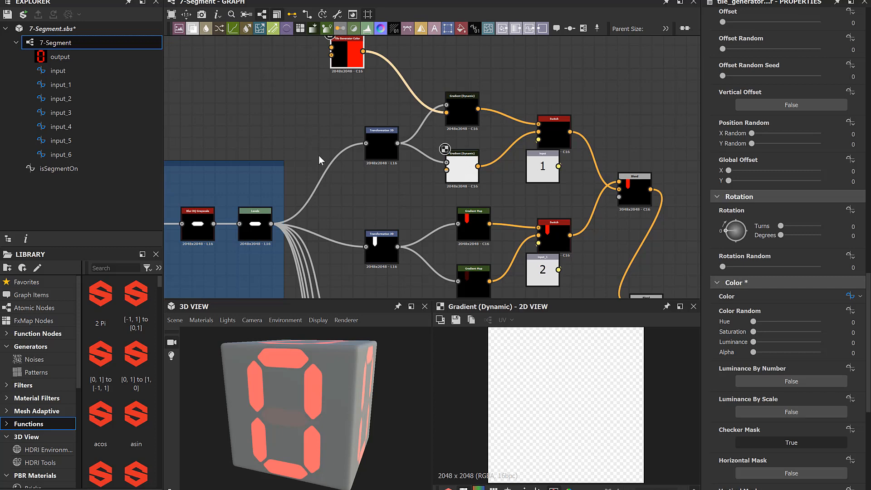
key("ctrl+v")
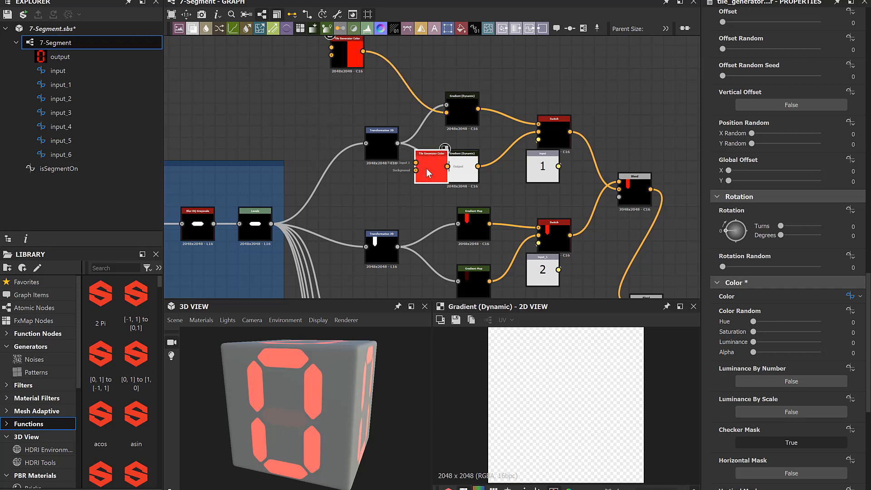
left_click_drag(428, 169, 342, 105)
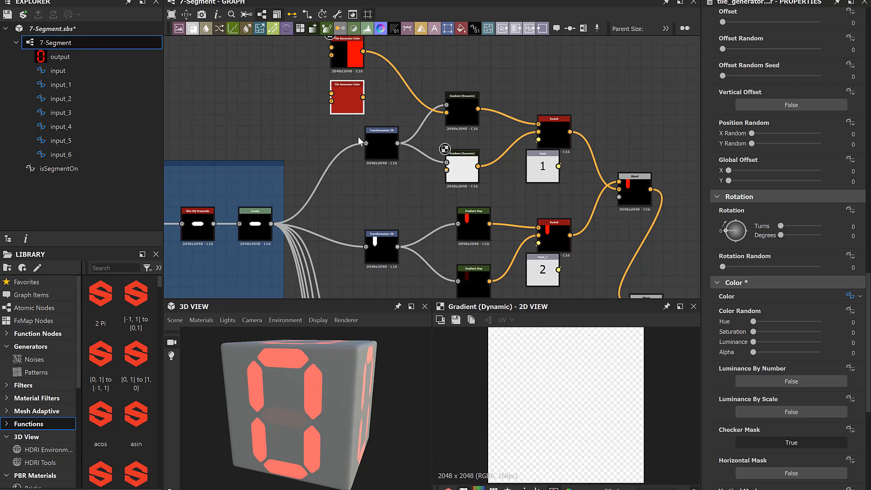
Step: Display the duplicated Tile Generator Color in the 2D view and open its Color parameter's function for editing
left_click(346, 102)
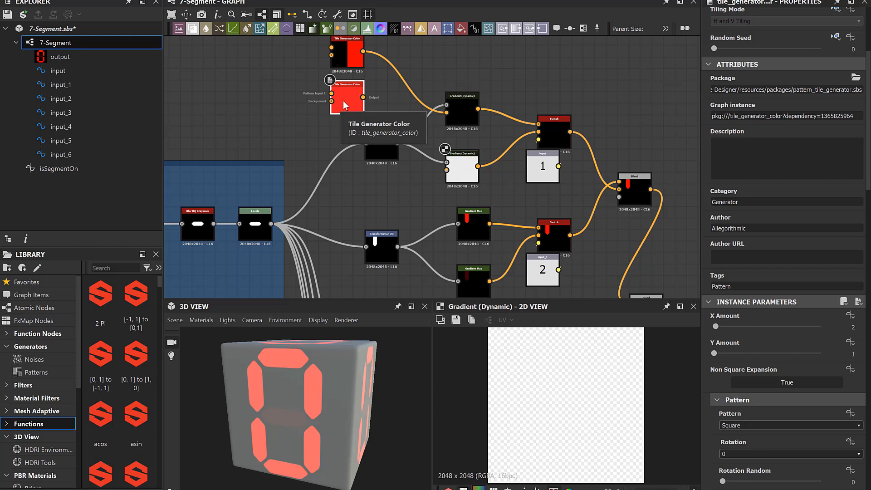
double_click(342, 100)
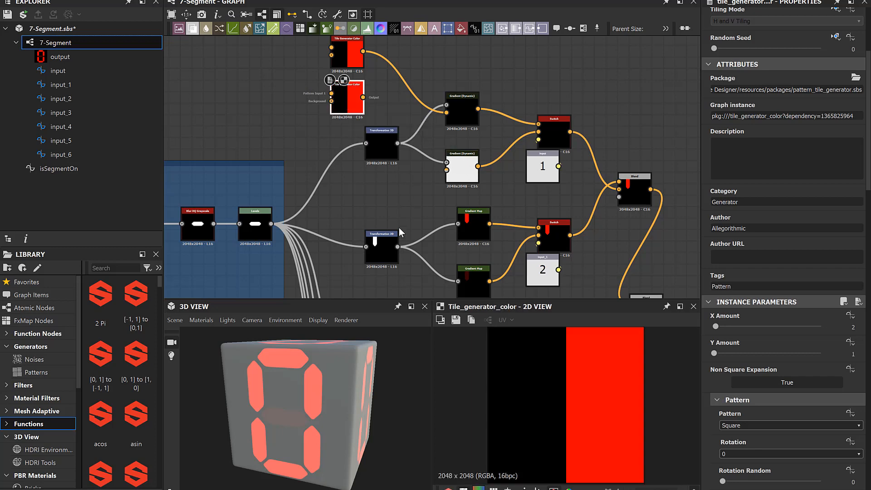
scroll(753, 385, "down", 12)
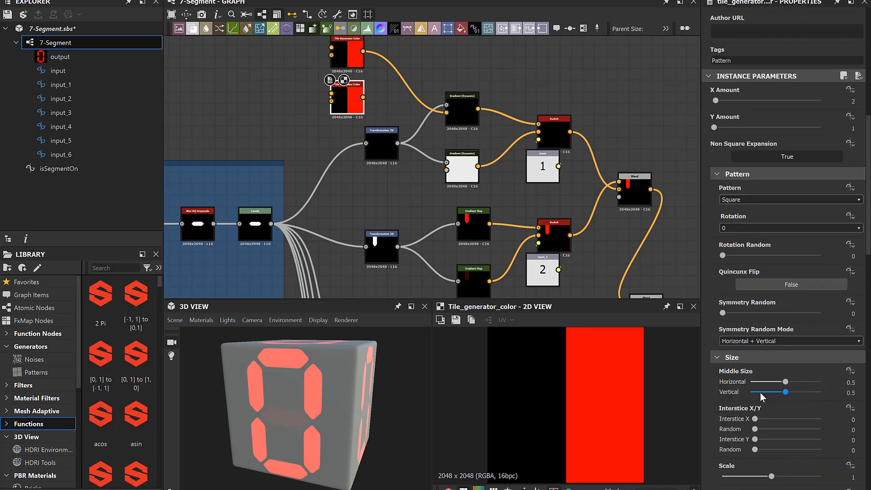
scroll(761, 392, "down", 6)
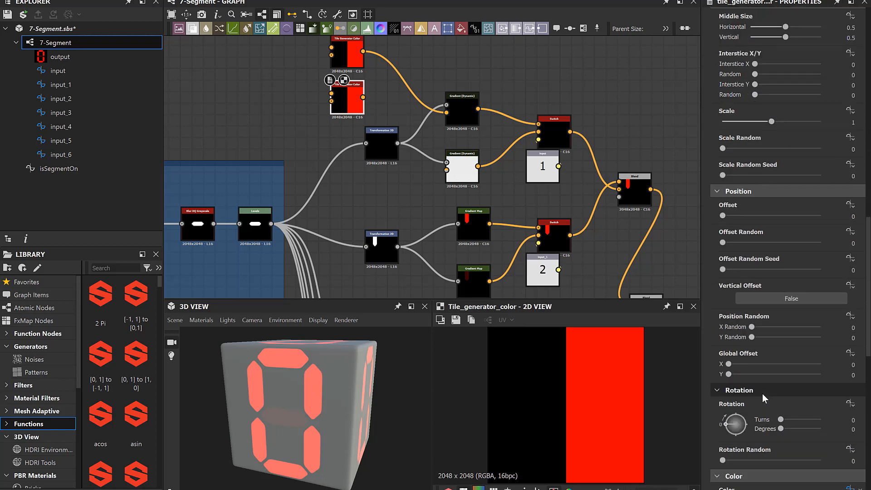
scroll(762, 393, "down", 5)
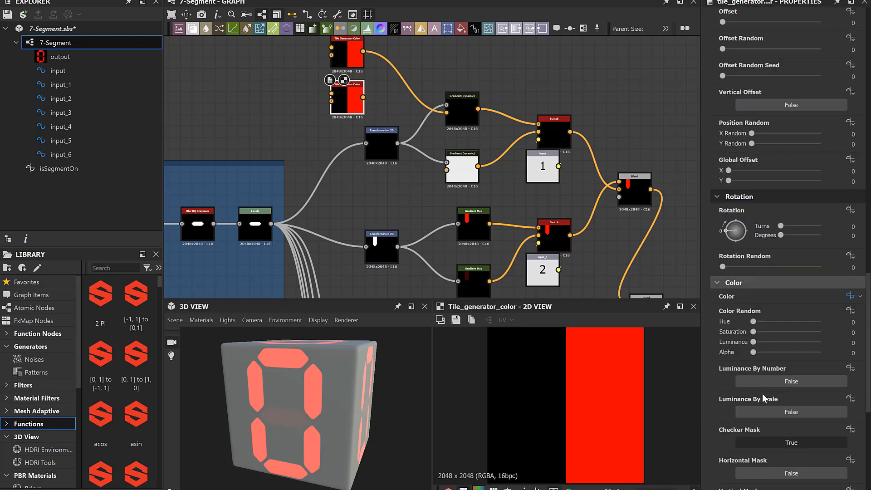
left_click(856, 295)
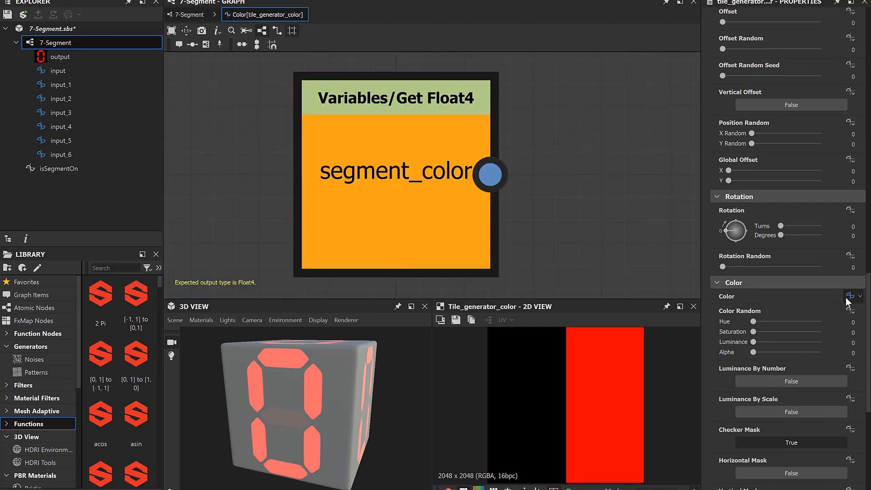
left_click(860, 298)
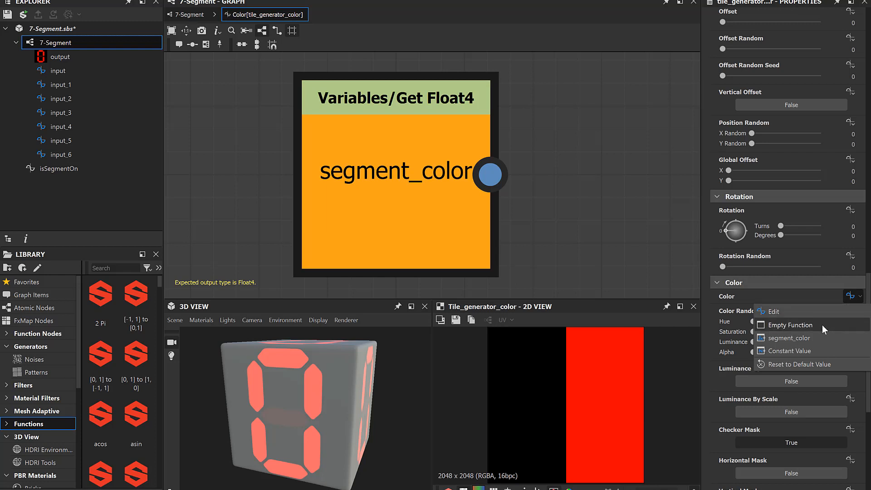
left_click(791, 316)
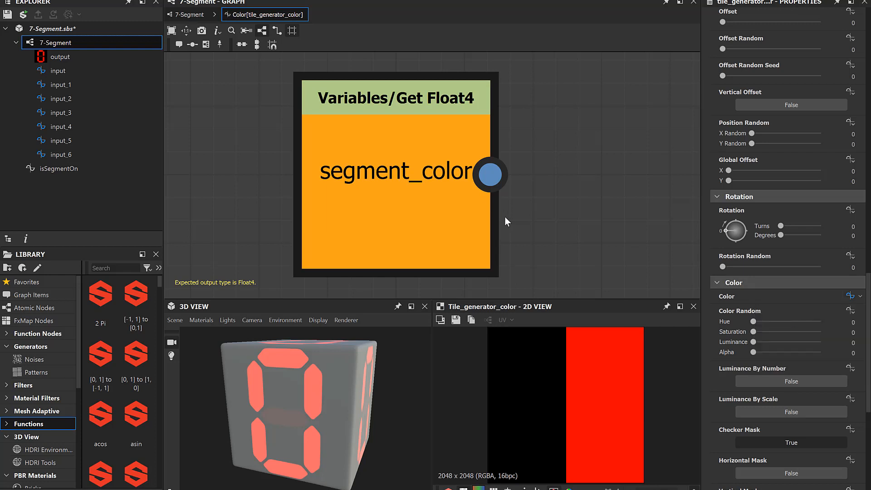
Step: Add a Multiplication node in the Color function, with the segment_color node feeding its first input
scroll(500, 199, "down", 5)
middle_click_drag(495, 223, 361, 209)
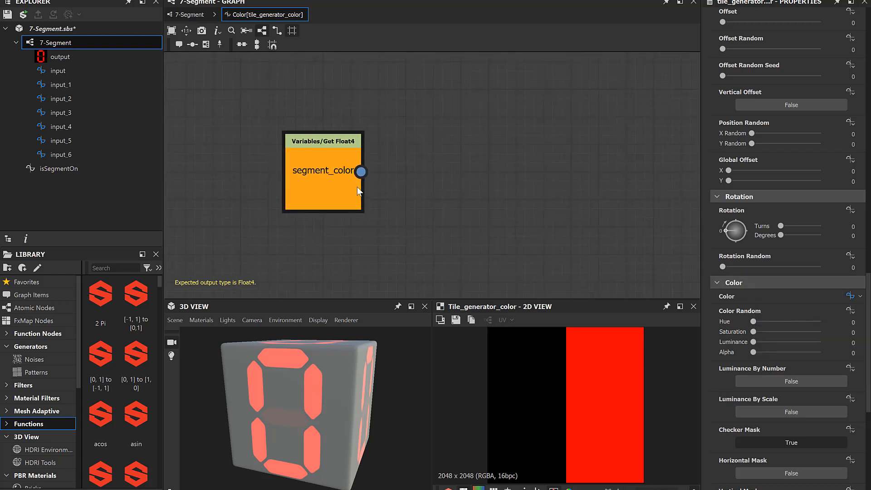
left_click_drag(444, 188, 444, 175)
type("multipl")
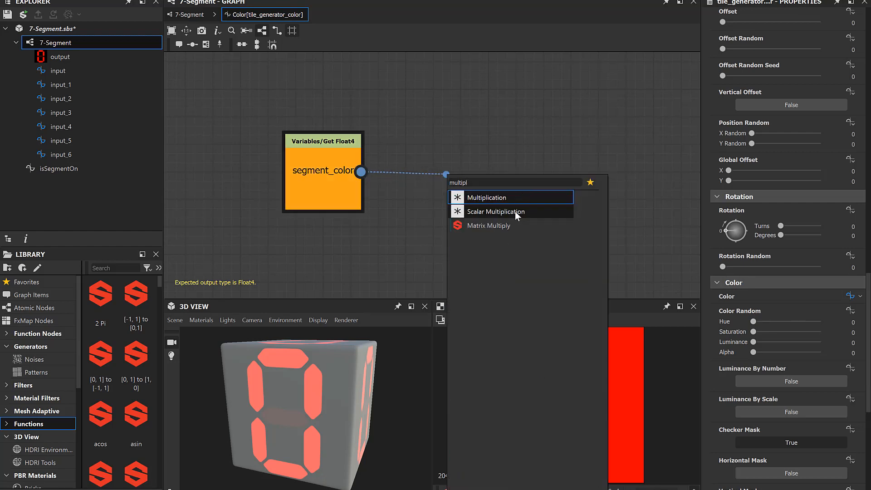
left_click(487, 198)
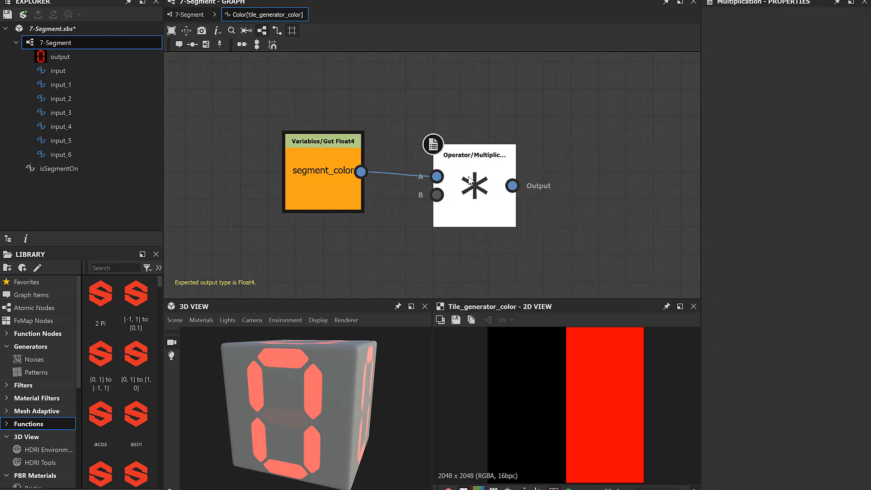
Step: Feed the Multiplication node's second input from a new Float4 constant with all four components set to 0.5
left_click_drag(436, 195, 355, 264)
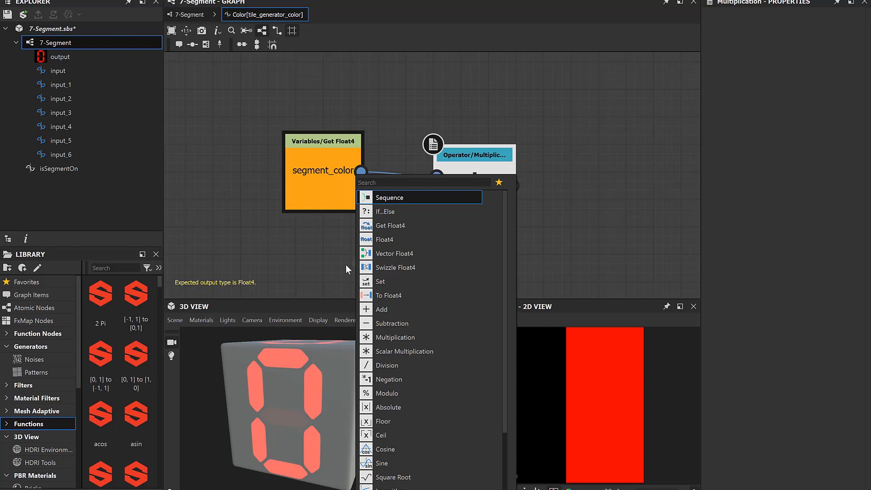
left_click(388, 241)
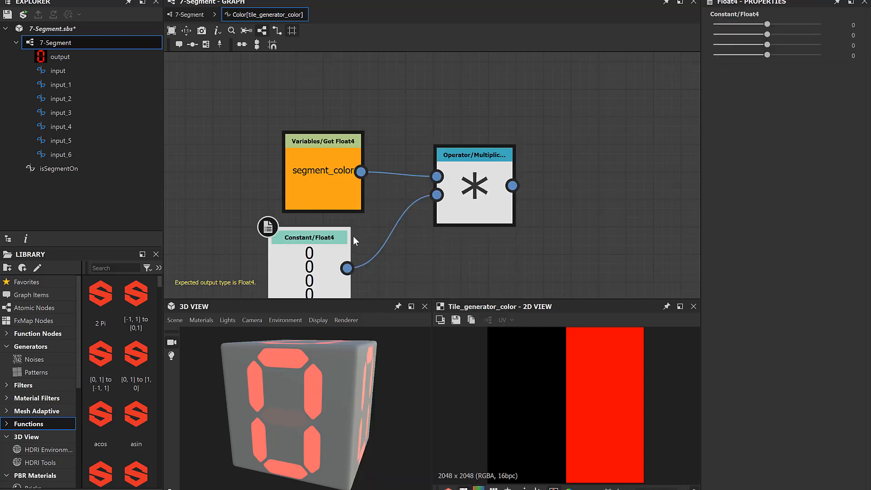
left_click(854, 26)
type(".5")
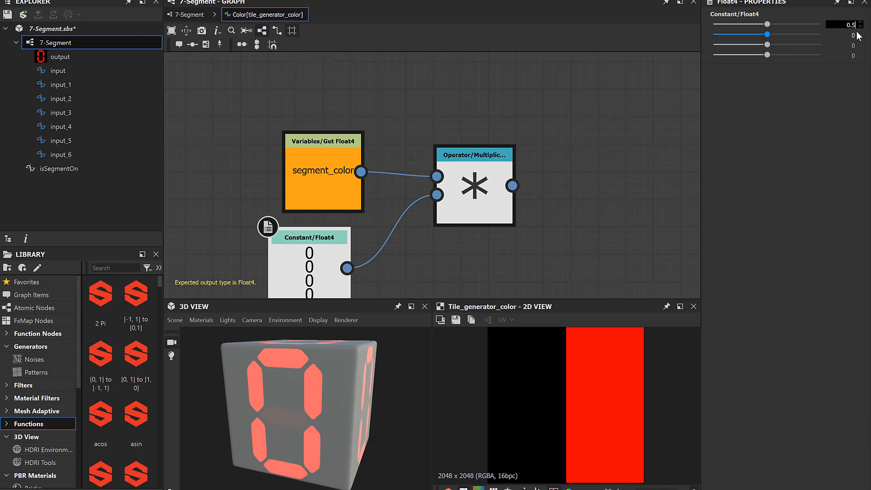
key("Tab")
type("0.5")
key("Return")
key("Tab")
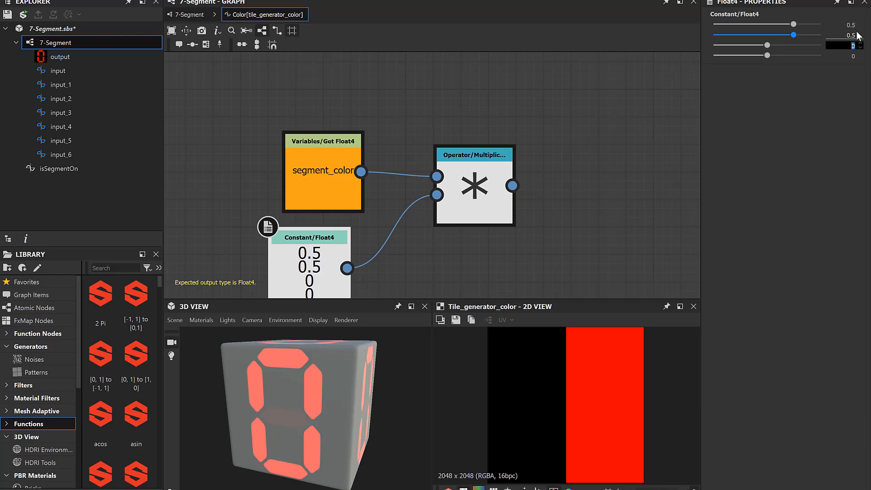
type("0.5")
key("Return")
key("Tab")
type("0.5")
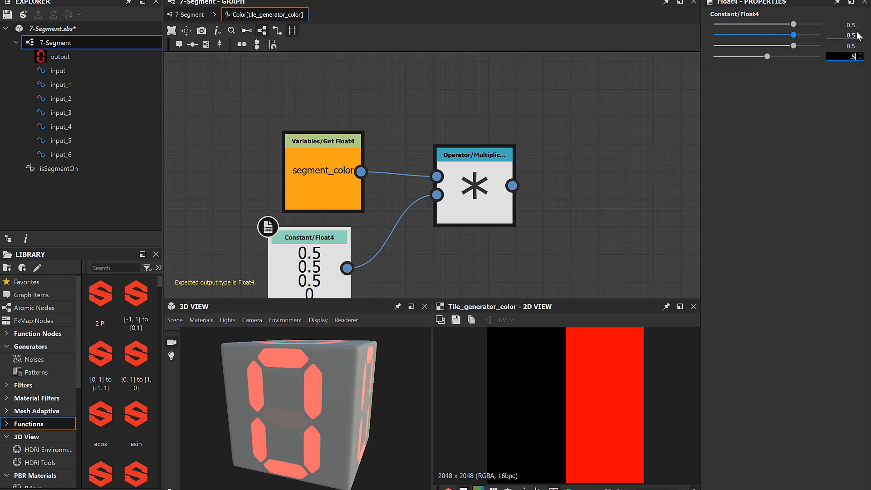
key("Return")
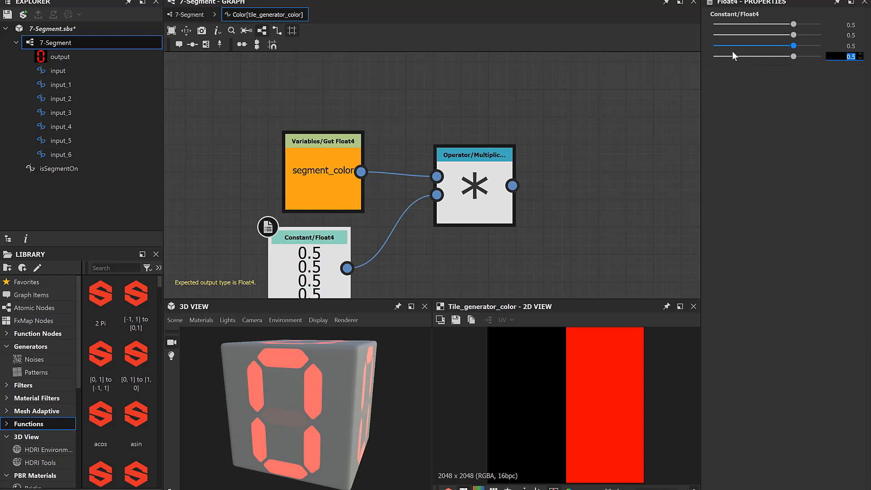
Step: Set the Multiplication node as the function's output node and align the Float4 constant beneath the segment_color node
left_click(473, 192)
right_click(471, 187)
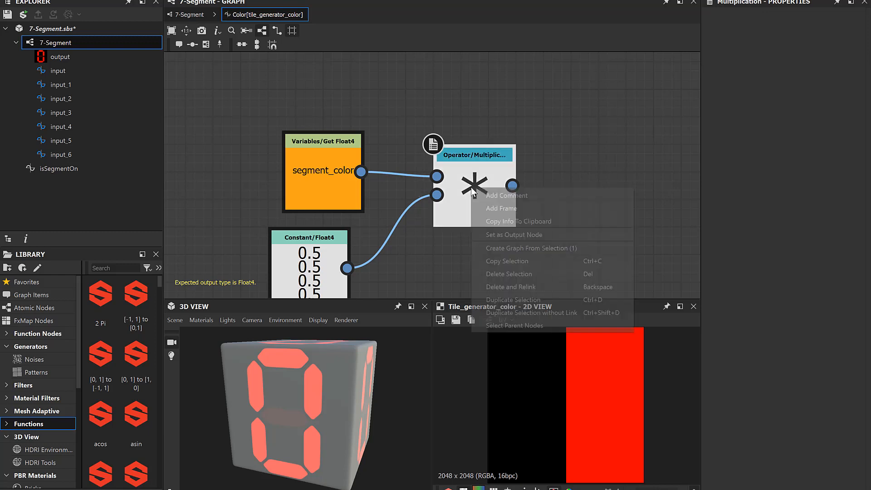
left_click(487, 239)
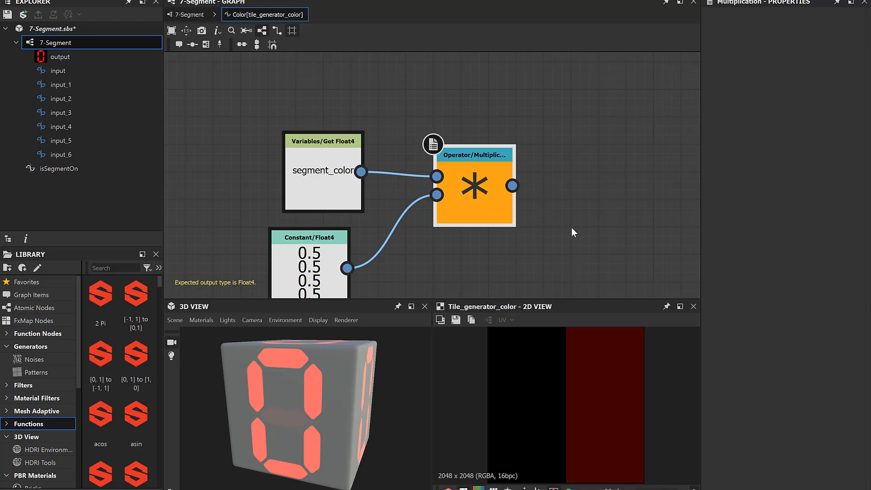
scroll(571, 227, "down", 2)
middle_click_drag(571, 228, 568, 171)
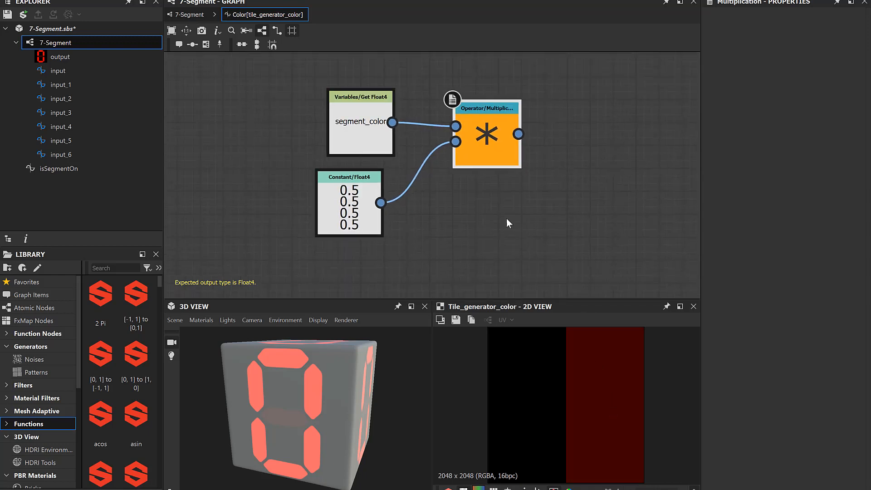
left_click_drag(344, 186, 355, 186)
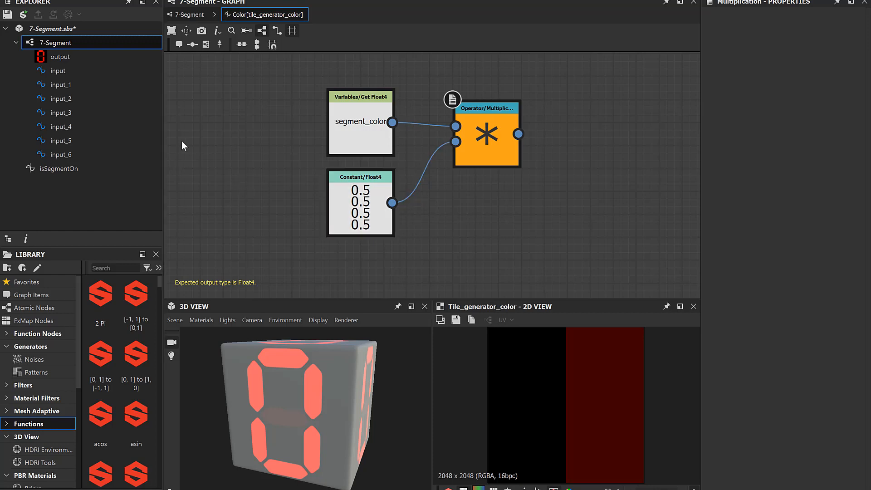
Step: Return to the 7-Segment graph and feed the dimmed Tile Generator Color into the lower Gradient (Dynamic) node of segment 1
left_click(181, 16)
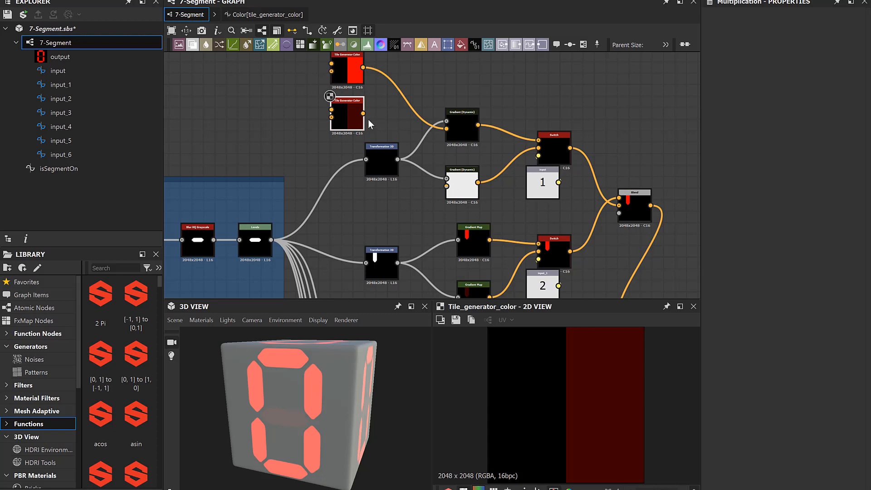
left_click_drag(362, 113, 447, 186)
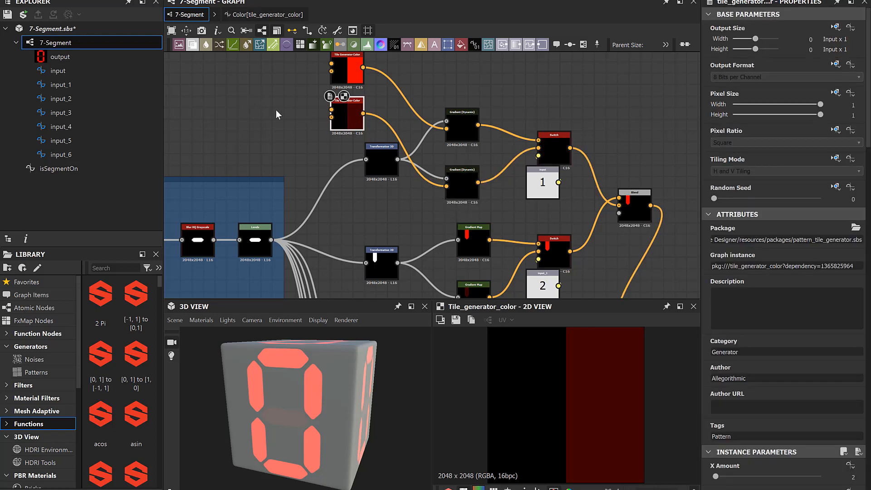
Step: Delete the old Gradient Map nodes of segments 2 through 7
scroll(276, 114, "down", 3)
middle_click_drag(340, 190, 390, 183)
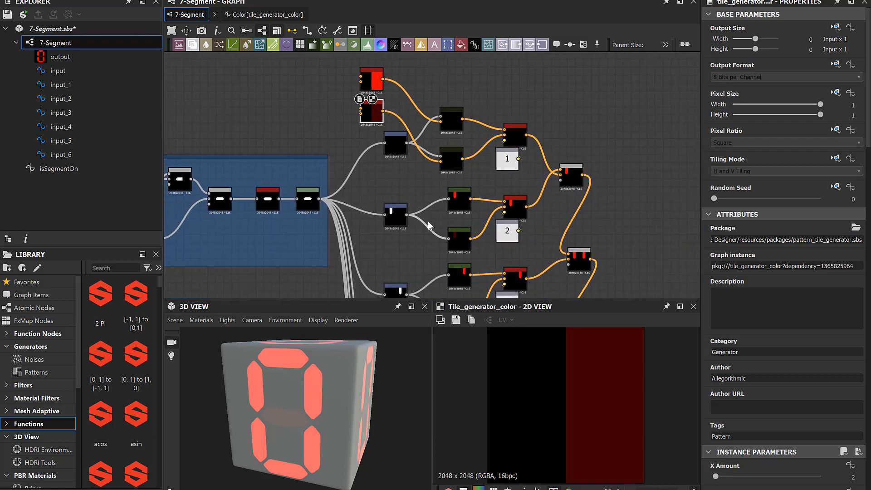
scroll(425, 140, "down", 5)
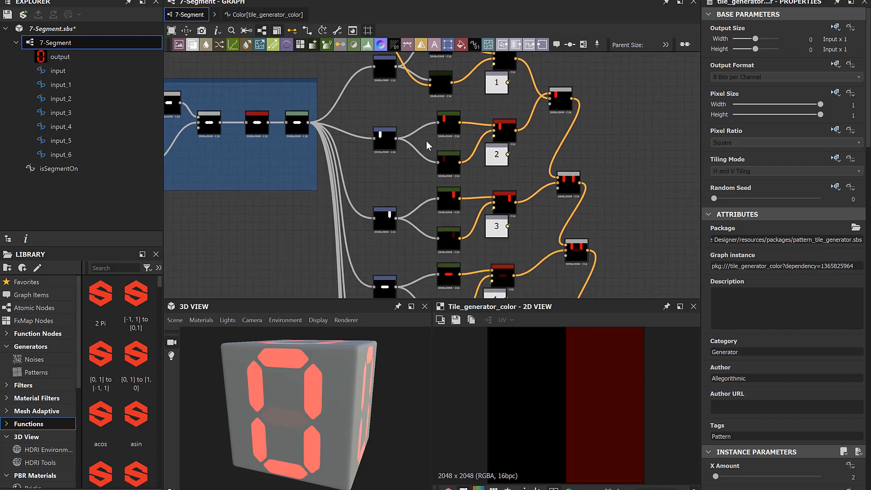
scroll(427, 145, "down", 4)
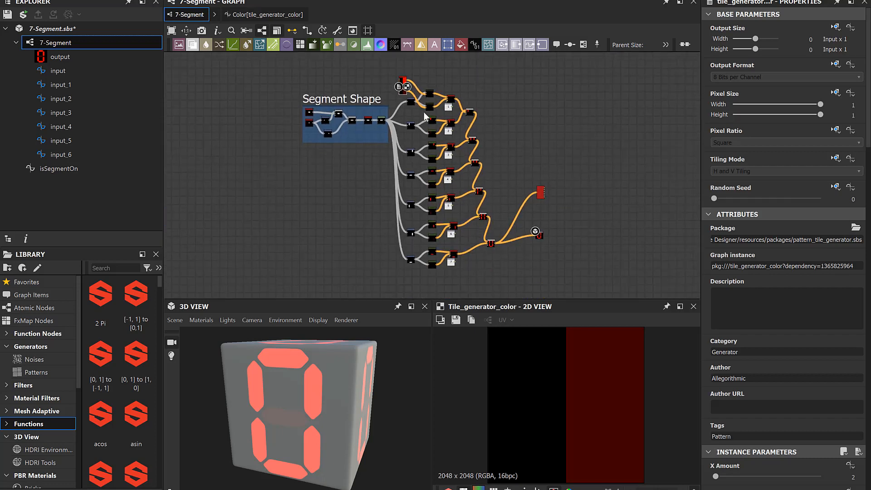
left_click_drag(431, 266, 434, 284)
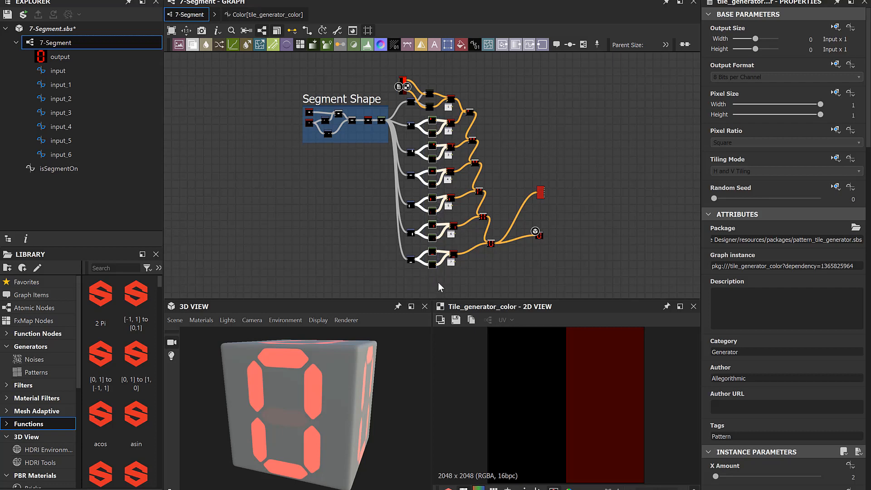
scroll(430, 119, "up", 5)
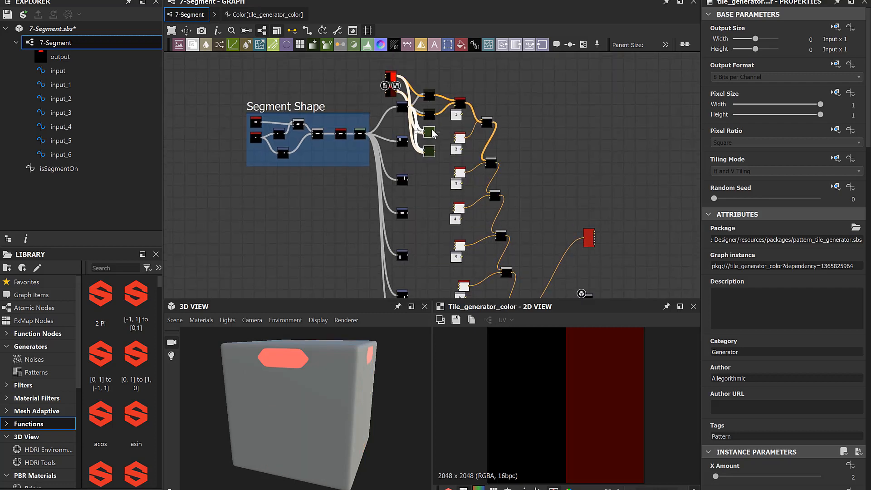
left_click(410, 208)
key("Delete")
left_click(416, 166)
key("Delete")
Step: Copy the linked Gradient (Dynamic) pair and place a copy beside the Transformation 2D node of each remaining segment
left_click_drag(417, 162, 459, 261)
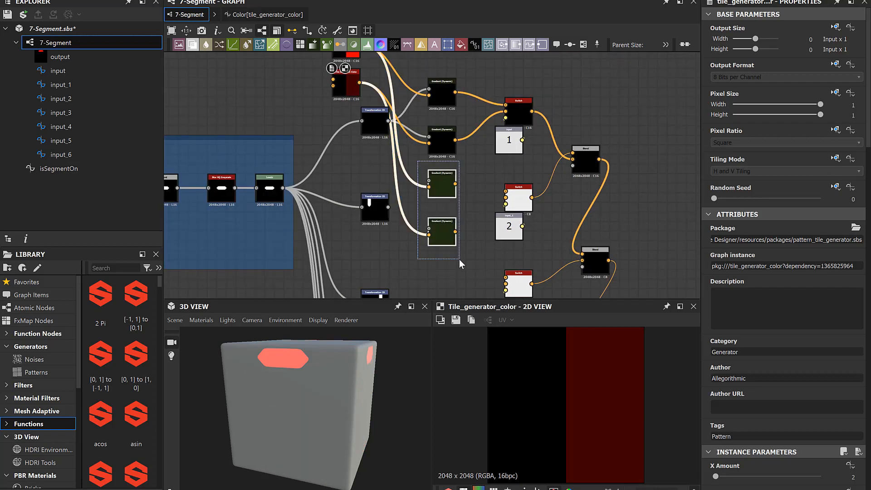
key("ctrl+c")
middle_click_drag(459, 261, 459, 167)
key("ctrl+v")
key("ctrl+v")
mouse_move(429, 155)
left_mouse_down()
mouse_move(438, 196)
mouse_move(430, 146)
left_mouse_up()
key("ctrl+v")
left_click_drag(424, 196, 429, 272)
middle_click_drag(430, 272, 426, 101)
key("ctrl+v")
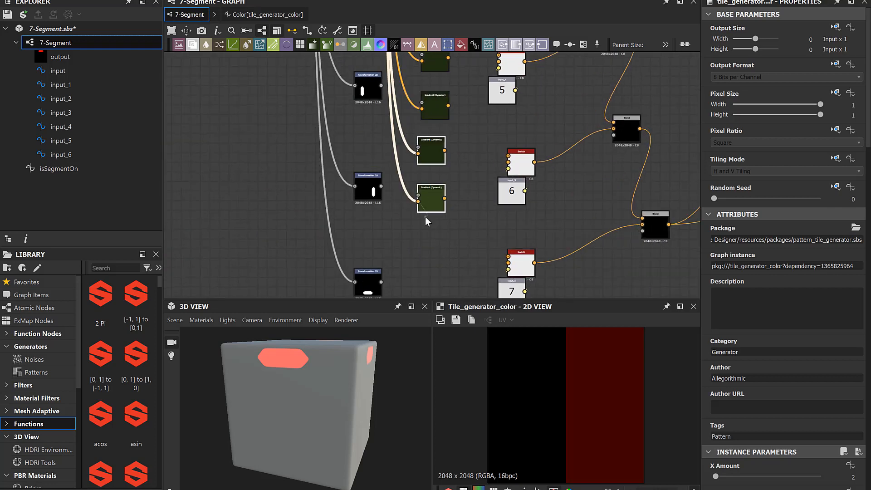
left_click_drag(428, 154, 431, 170)
middle_click_drag(433, 263, 413, 119)
key("ctrl+v")
left_click_drag(430, 156, 412, 124)
Step: Wire the Transformation 2D nodes of segments 7 and 6 into their Gradient (Dynamic) pairs, and the pairs into their Switch nodes
left_click_drag(361, 138, 400, 116)
left_click_drag(361, 138, 401, 165)
left_click_drag(427, 119, 486, 112)
left_click_drag(427, 167, 486, 118)
left_click_drag(488, 160, 489, 157)
left_click_drag(428, 217, 488, 164)
left_click_drag(361, 187, 402, 214)
Step: Connect the Transformation 2D nodes, Gradient (Dynamic) pairs and Switch nodes of segments 5 and 4
scroll(390, 95, "up", 2)
middle_click_drag(390, 95, 379, 189)
left_click_drag(337, 178, 395, 133)
left_click_drag(338, 177, 396, 202)
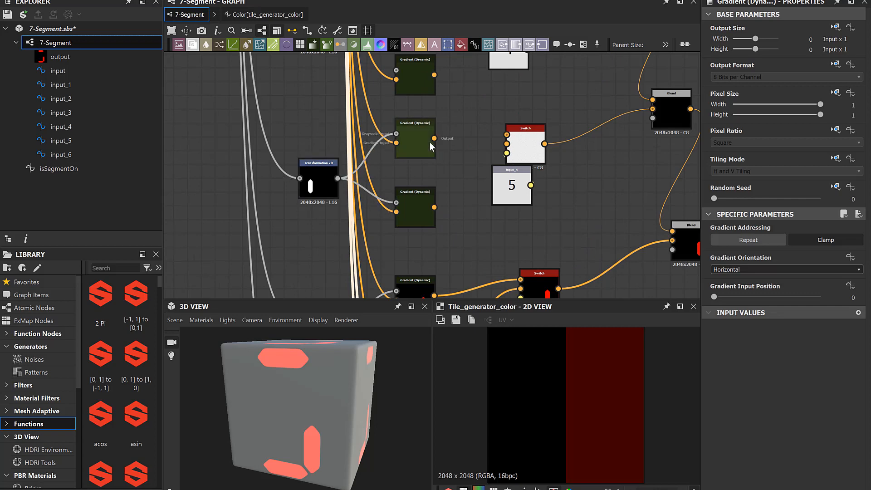
middle_click_drag(485, 210, 486, 237)
left_click_drag(337, 129, 396, 102)
left_click_drag(338, 129, 396, 171)
left_click_drag(434, 106, 504, 100)
left_click_drag(434, 175, 503, 109)
Step: Connect the Transformation 2D nodes, Gradient (Dynamic) pairs and Switch nodes of segments 3 and 2
middle_click_drag(451, 118, 465, 247)
left_click_drag(352, 139, 411, 107)
left_click_drag(352, 139, 411, 175)
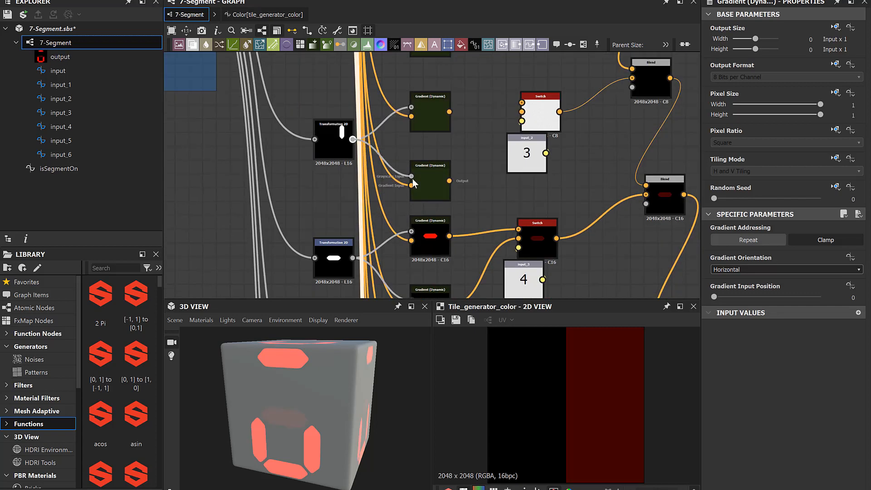
middle_click_drag(442, 92, 451, 245)
left_click_drag(361, 154, 420, 116)
left_click_drag(361, 154, 420, 185)
left_click_drag(458, 120, 530, 132)
left_click_drag(457, 189, 530, 141)
Step: Show the red multi-output node fed by the final Blend node in the 3D view
scroll(439, 186, "down", 7)
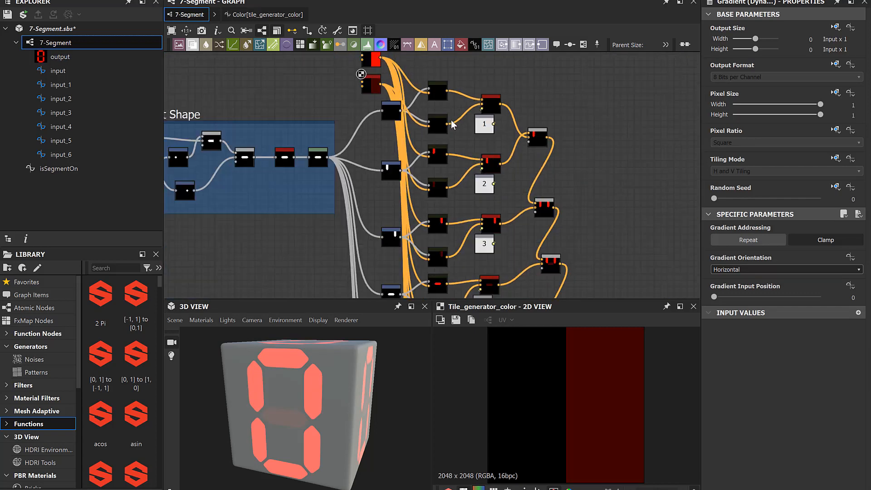
middle_click_drag(448, 193, 430, 120)
scroll(431, 120, "down", 1)
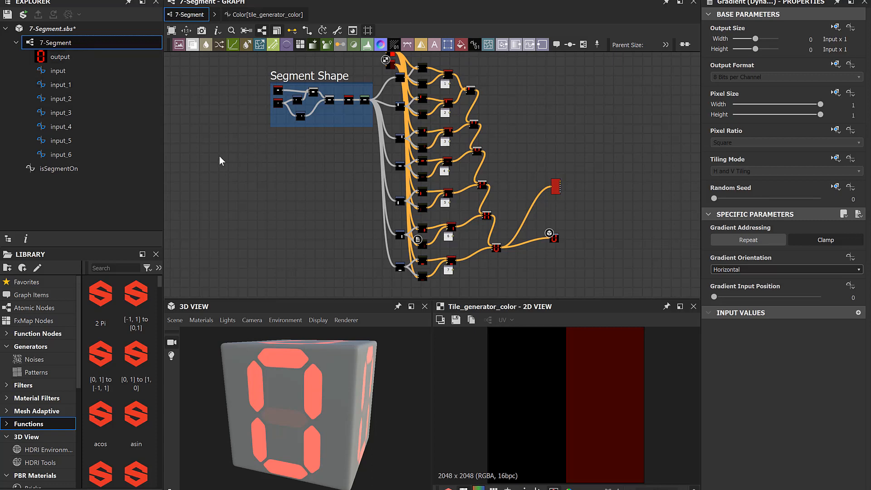
left_click(305, 156)
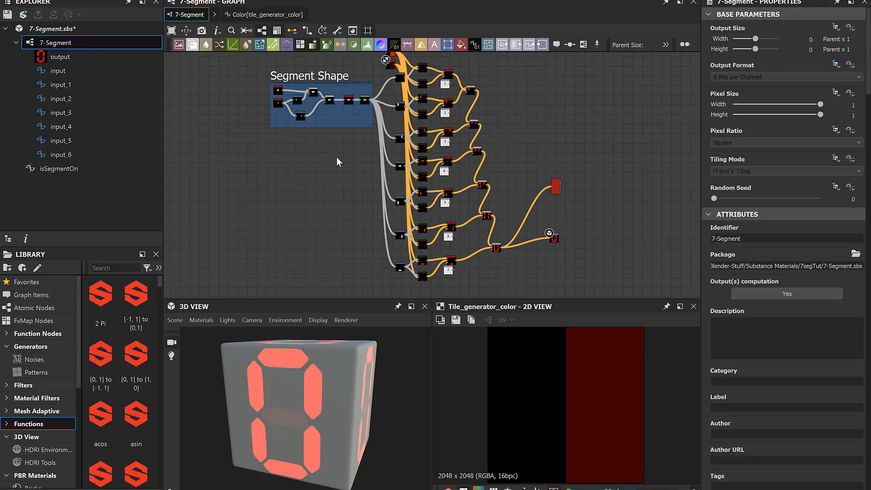
right_click(553, 189)
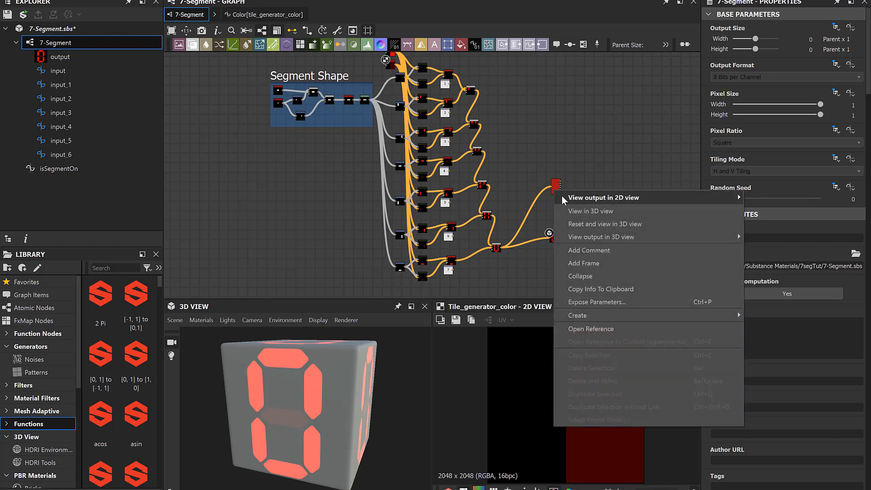
left_click(583, 212)
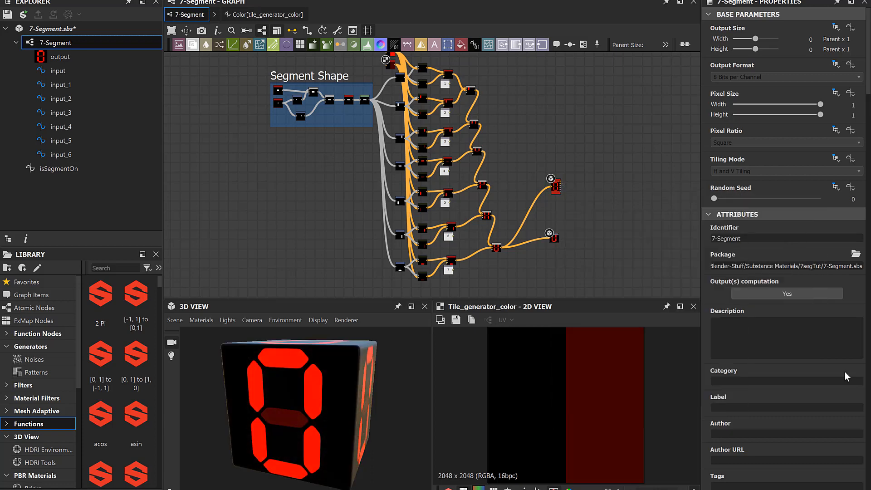
Step: Turn on the preview of the graph's input parameters and change Segment Color to yellow
scroll(822, 365, "down", 3)
scroll(823, 364, "down", 3)
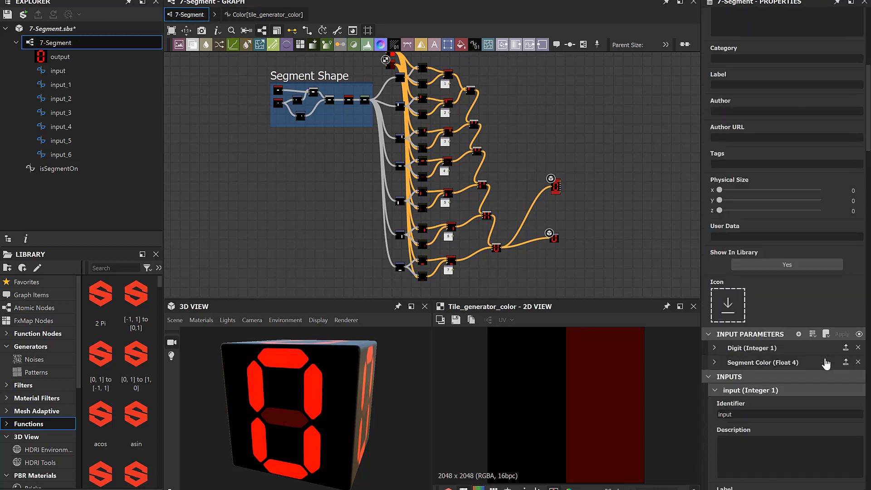
left_click(860, 335)
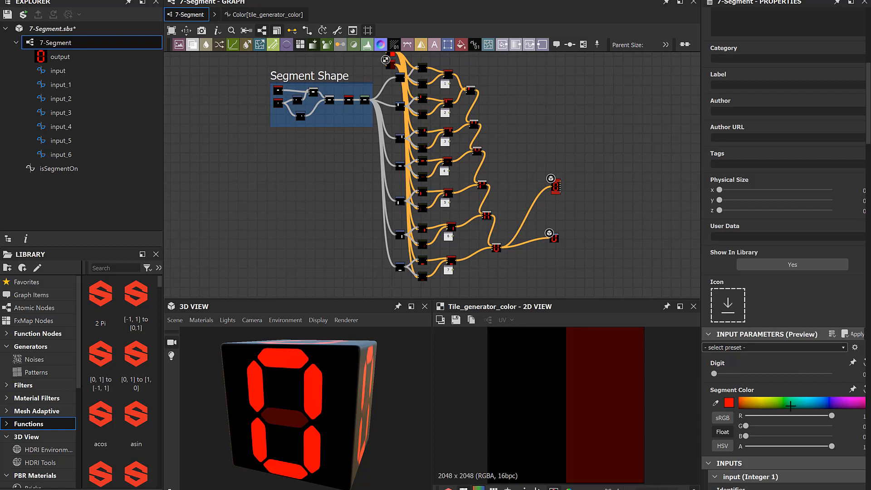
left_click(769, 402)
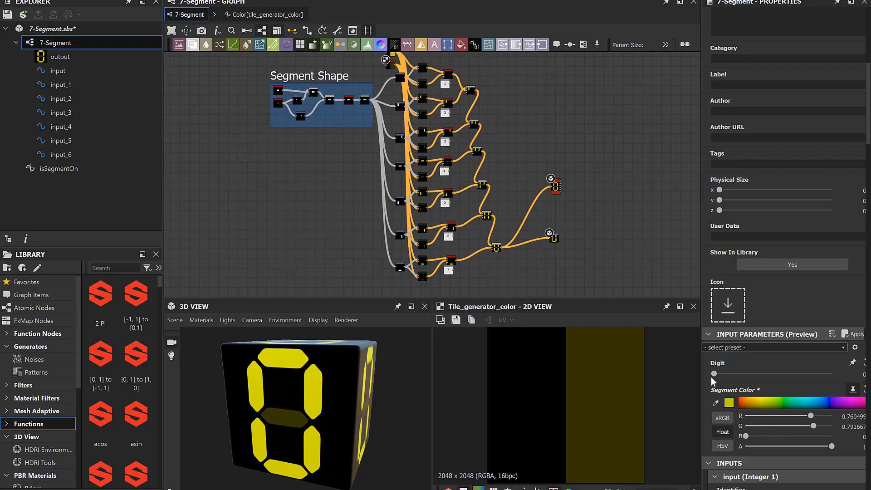
Step: Set the previewed Digit to 4, passing through 1 and 2, and change Segment Color to a cyan blue
left_click_drag(714, 374, 726, 374)
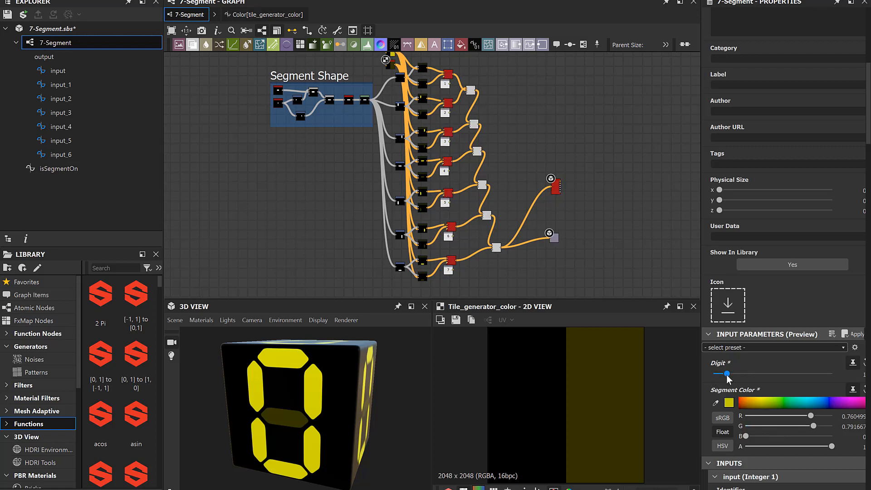
left_click(739, 374)
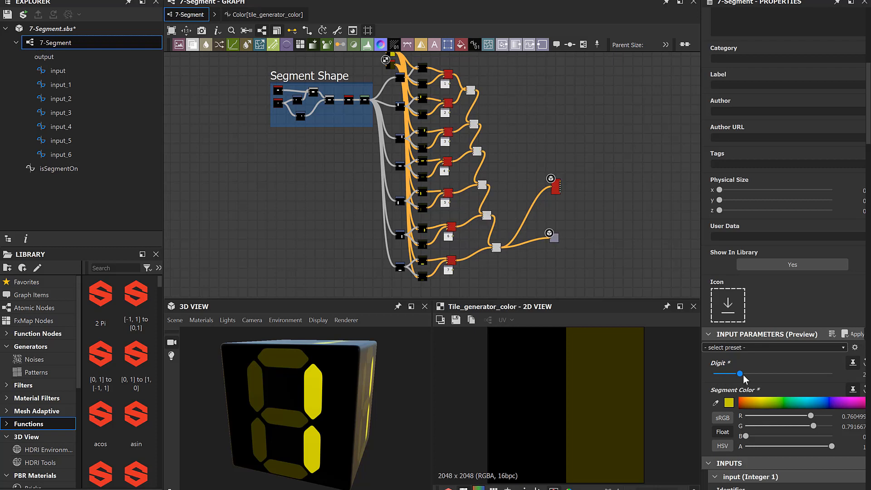
left_click_drag(742, 375, 763, 377)
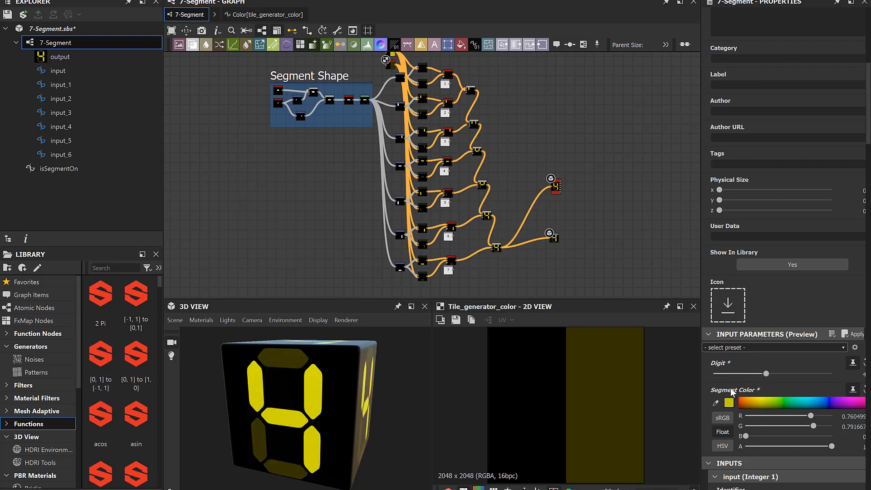
left_click(747, 402)
left_click(794, 405)
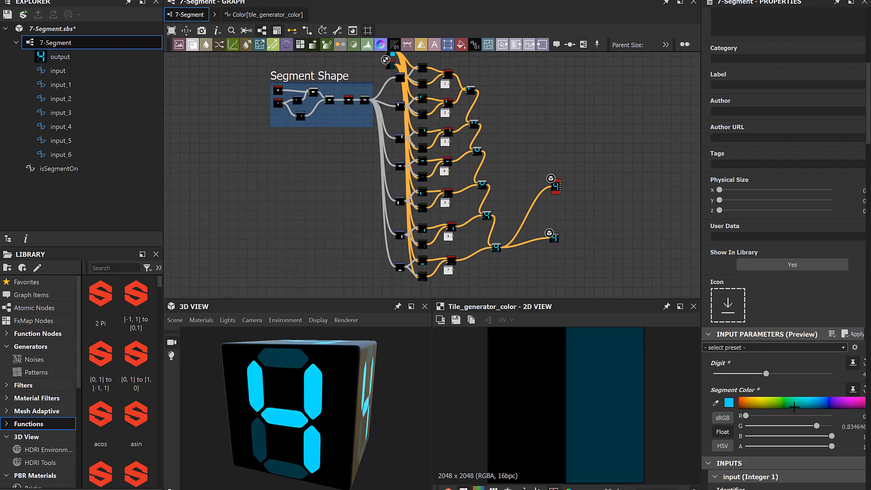